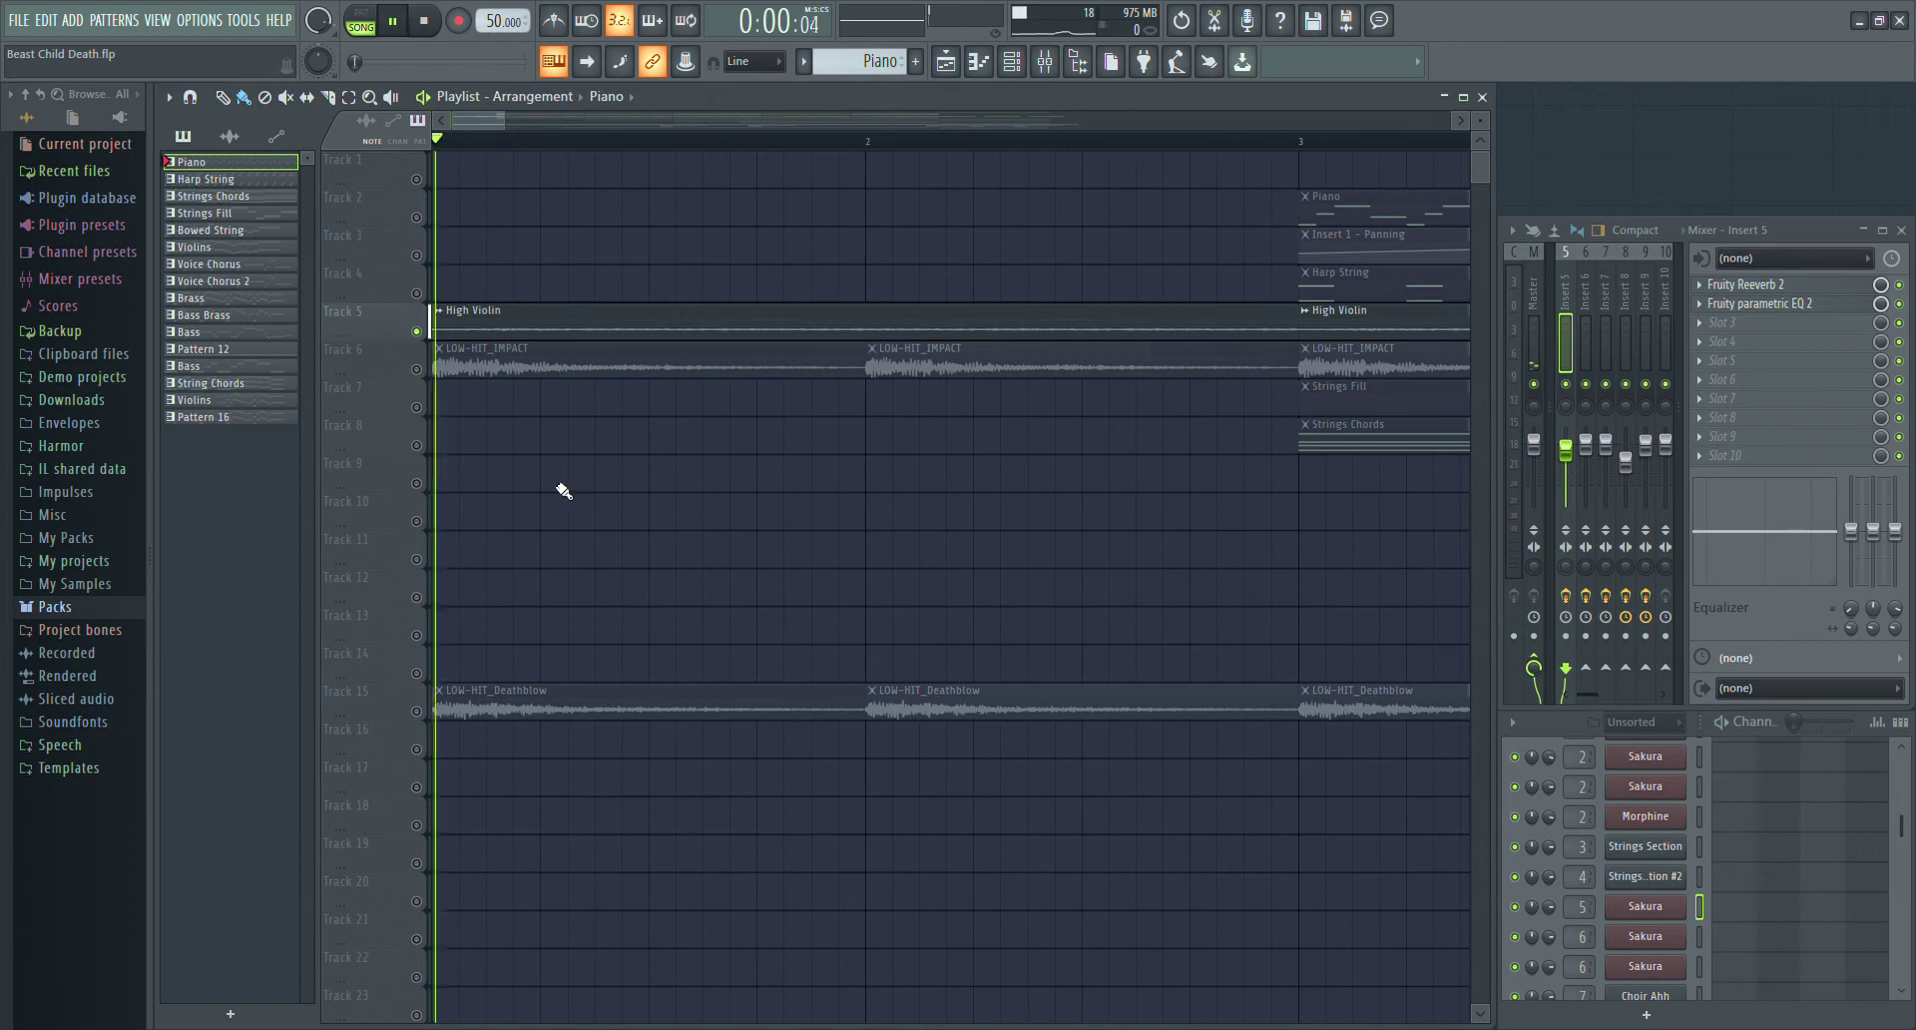
- Open the channel settings of the High Violin clip, stop playback and close the settings
{"action": "scroll", "coordinate": [559, 492], "scroll_direction": "down", "scroll_amount": 2}
{"action": "double_click", "coordinate": [554, 318]}
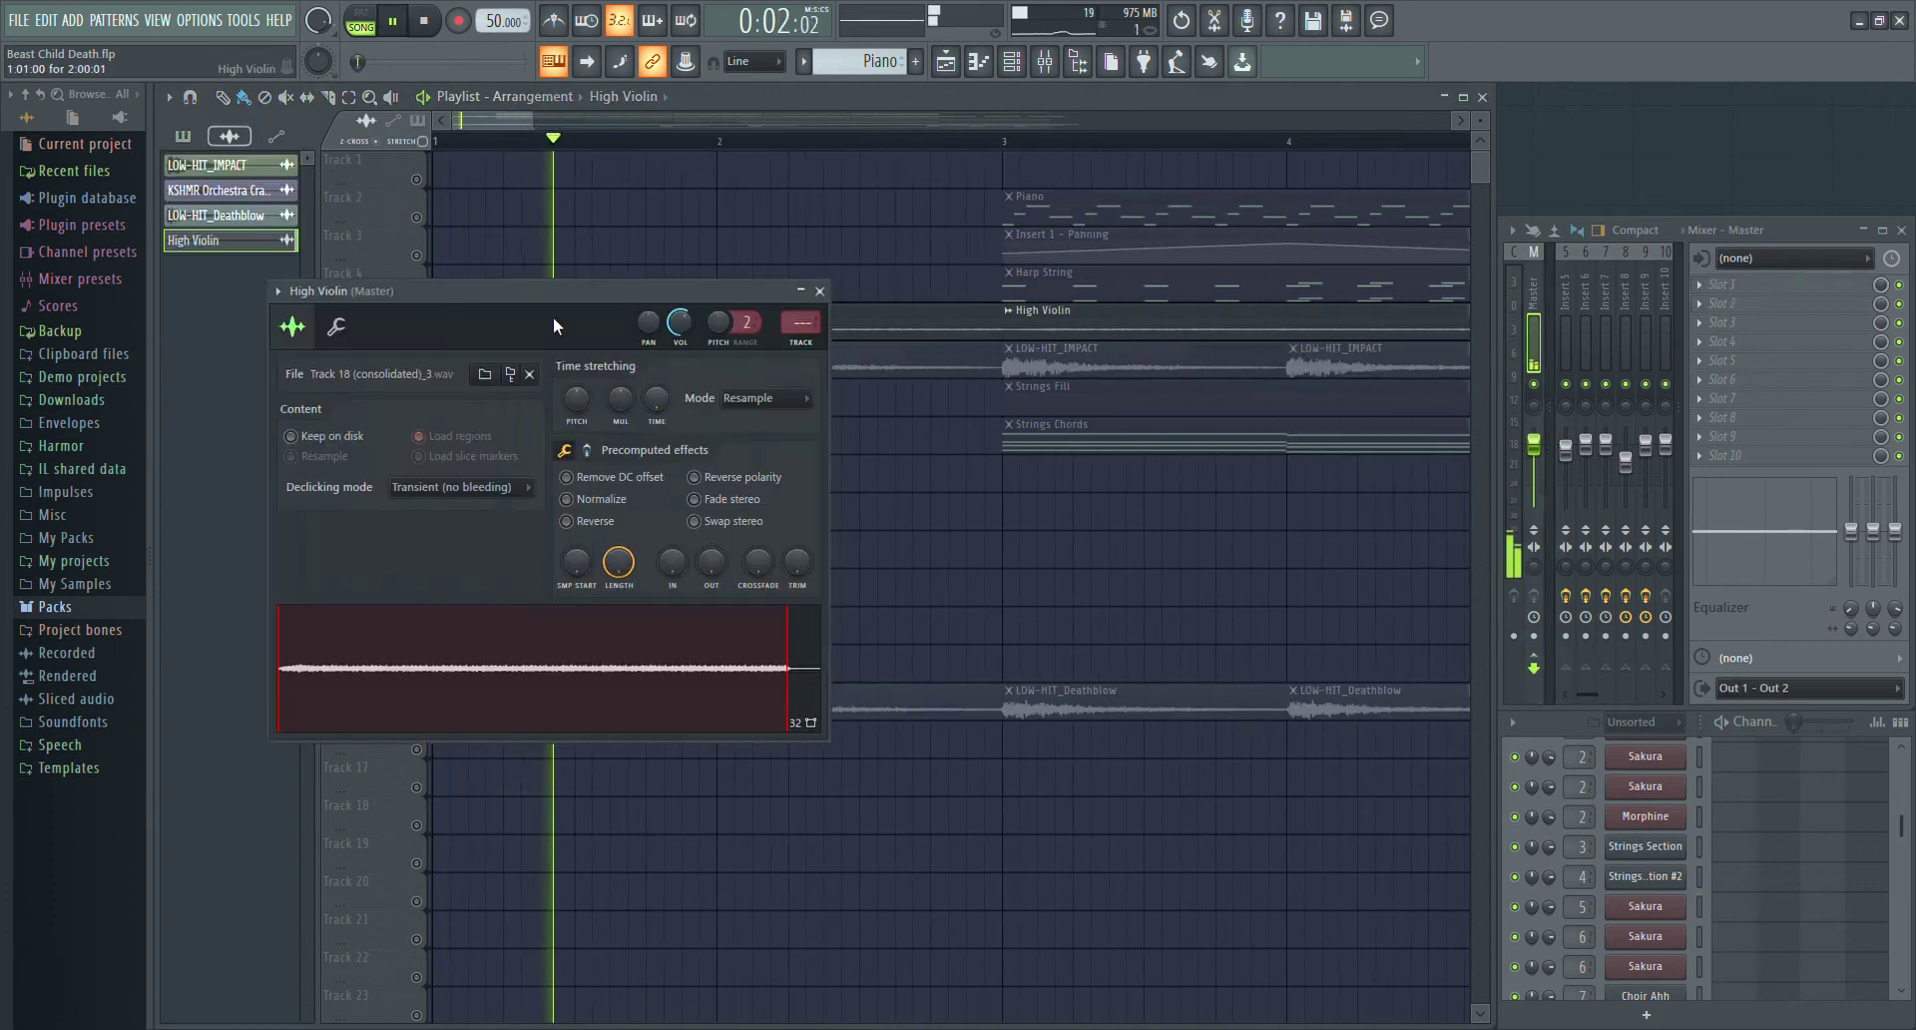
{"action": "key", "text": "space"}
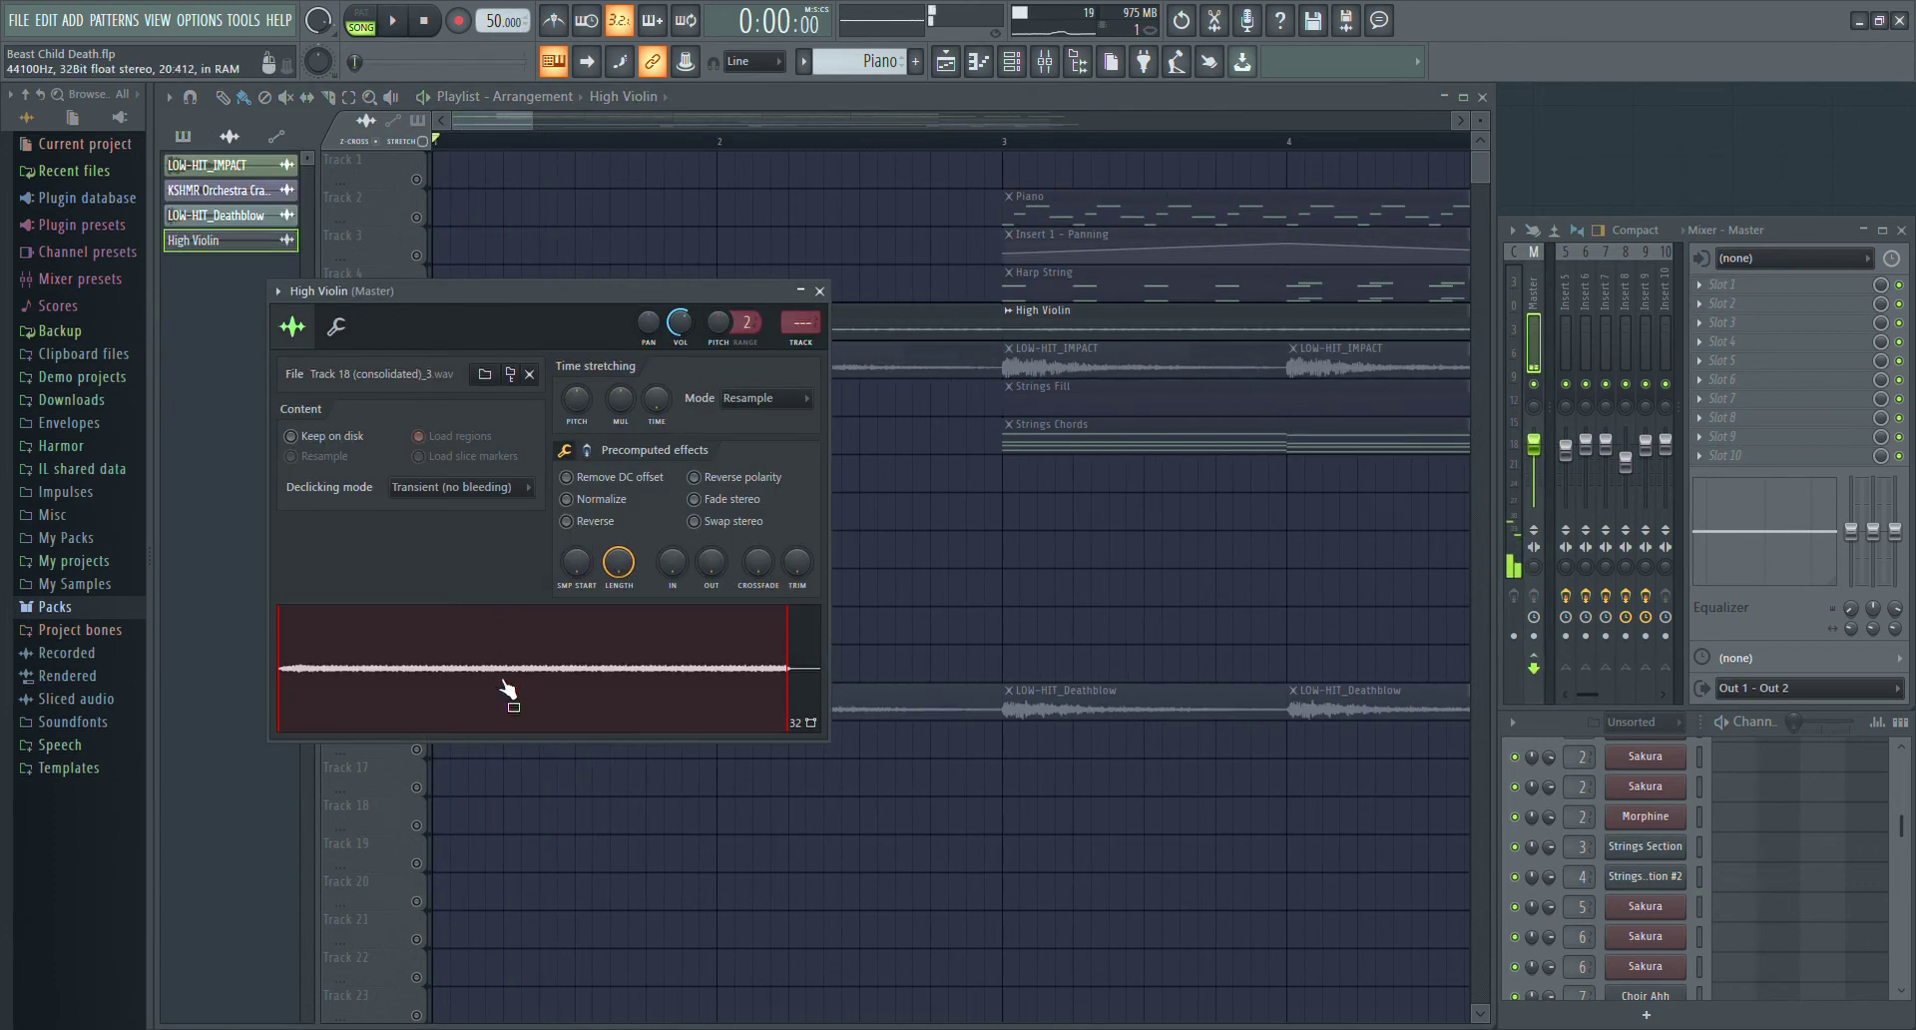
{"action": "left_click", "coordinate": [821, 291]}
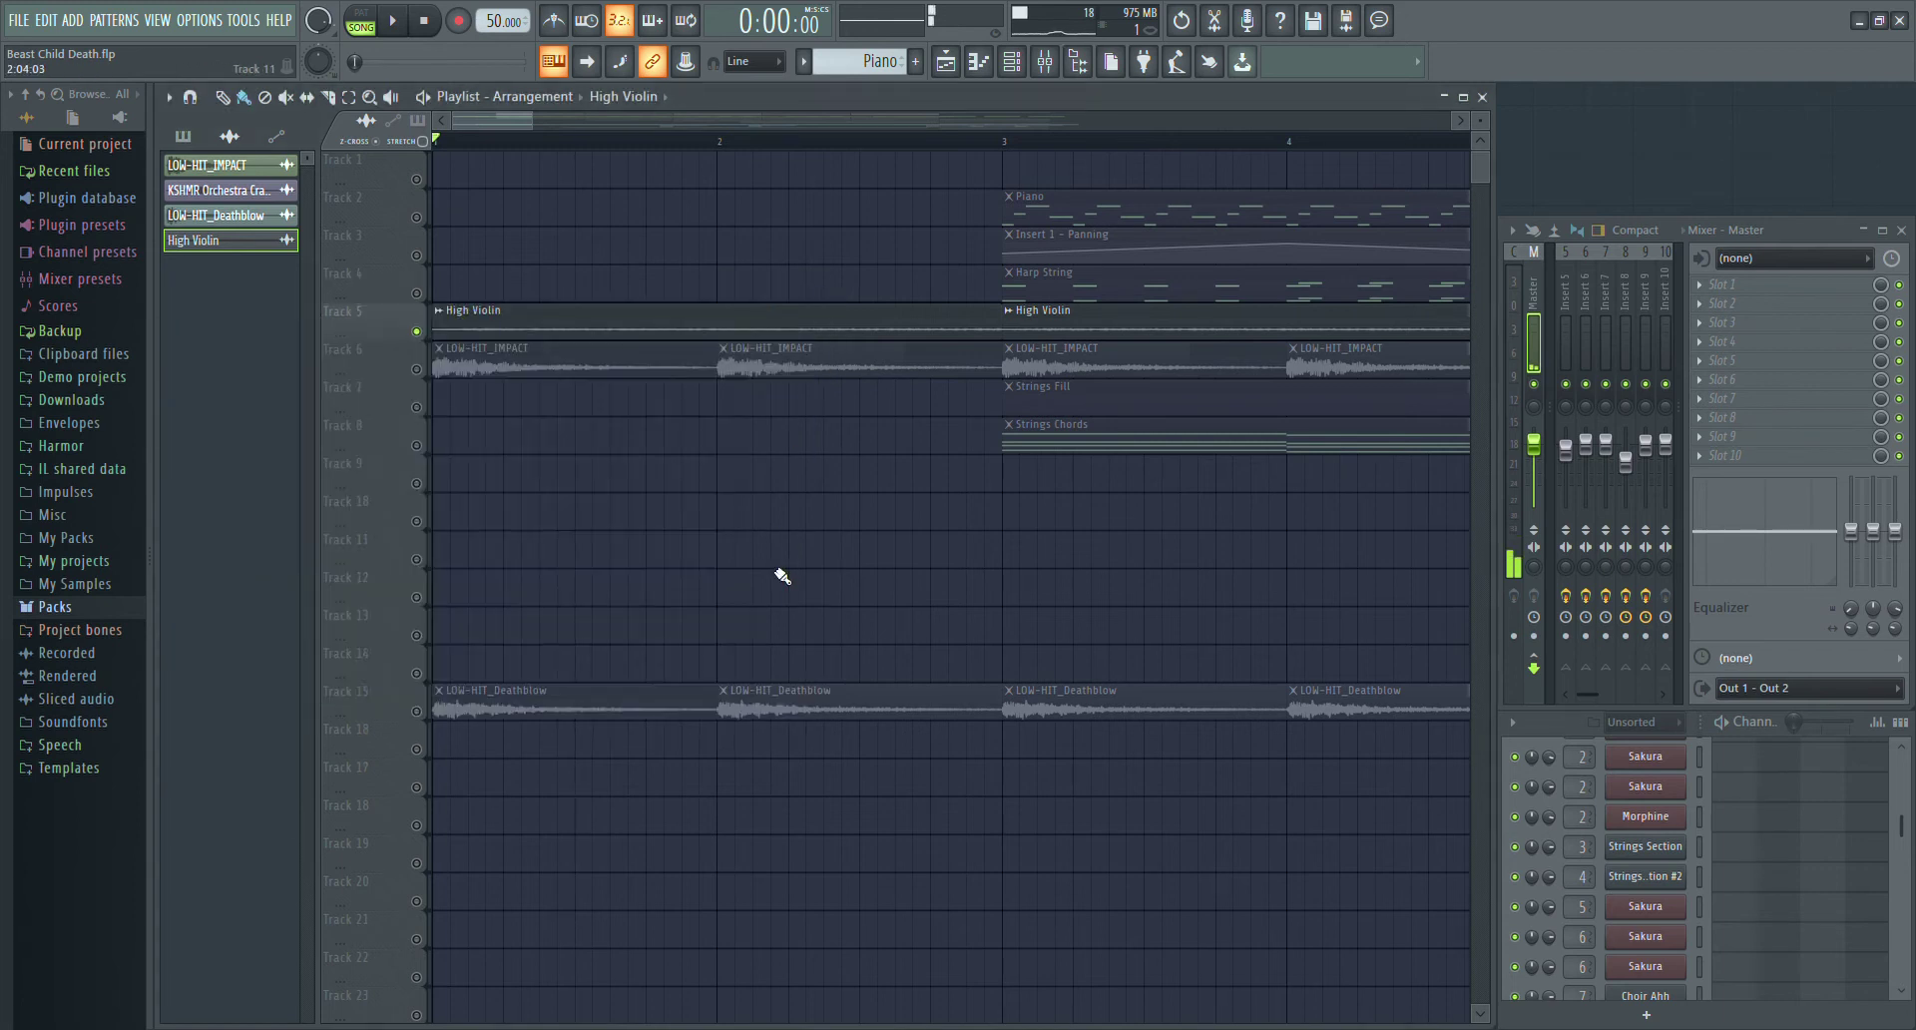
- Solo the LOW-HIT_IMPACT track and audition it from the start, bar 2 and bar 3, ending with playback stopped
{"action": "left_click", "coordinate": [421, 371]}
{"action": "key", "text": "space"}
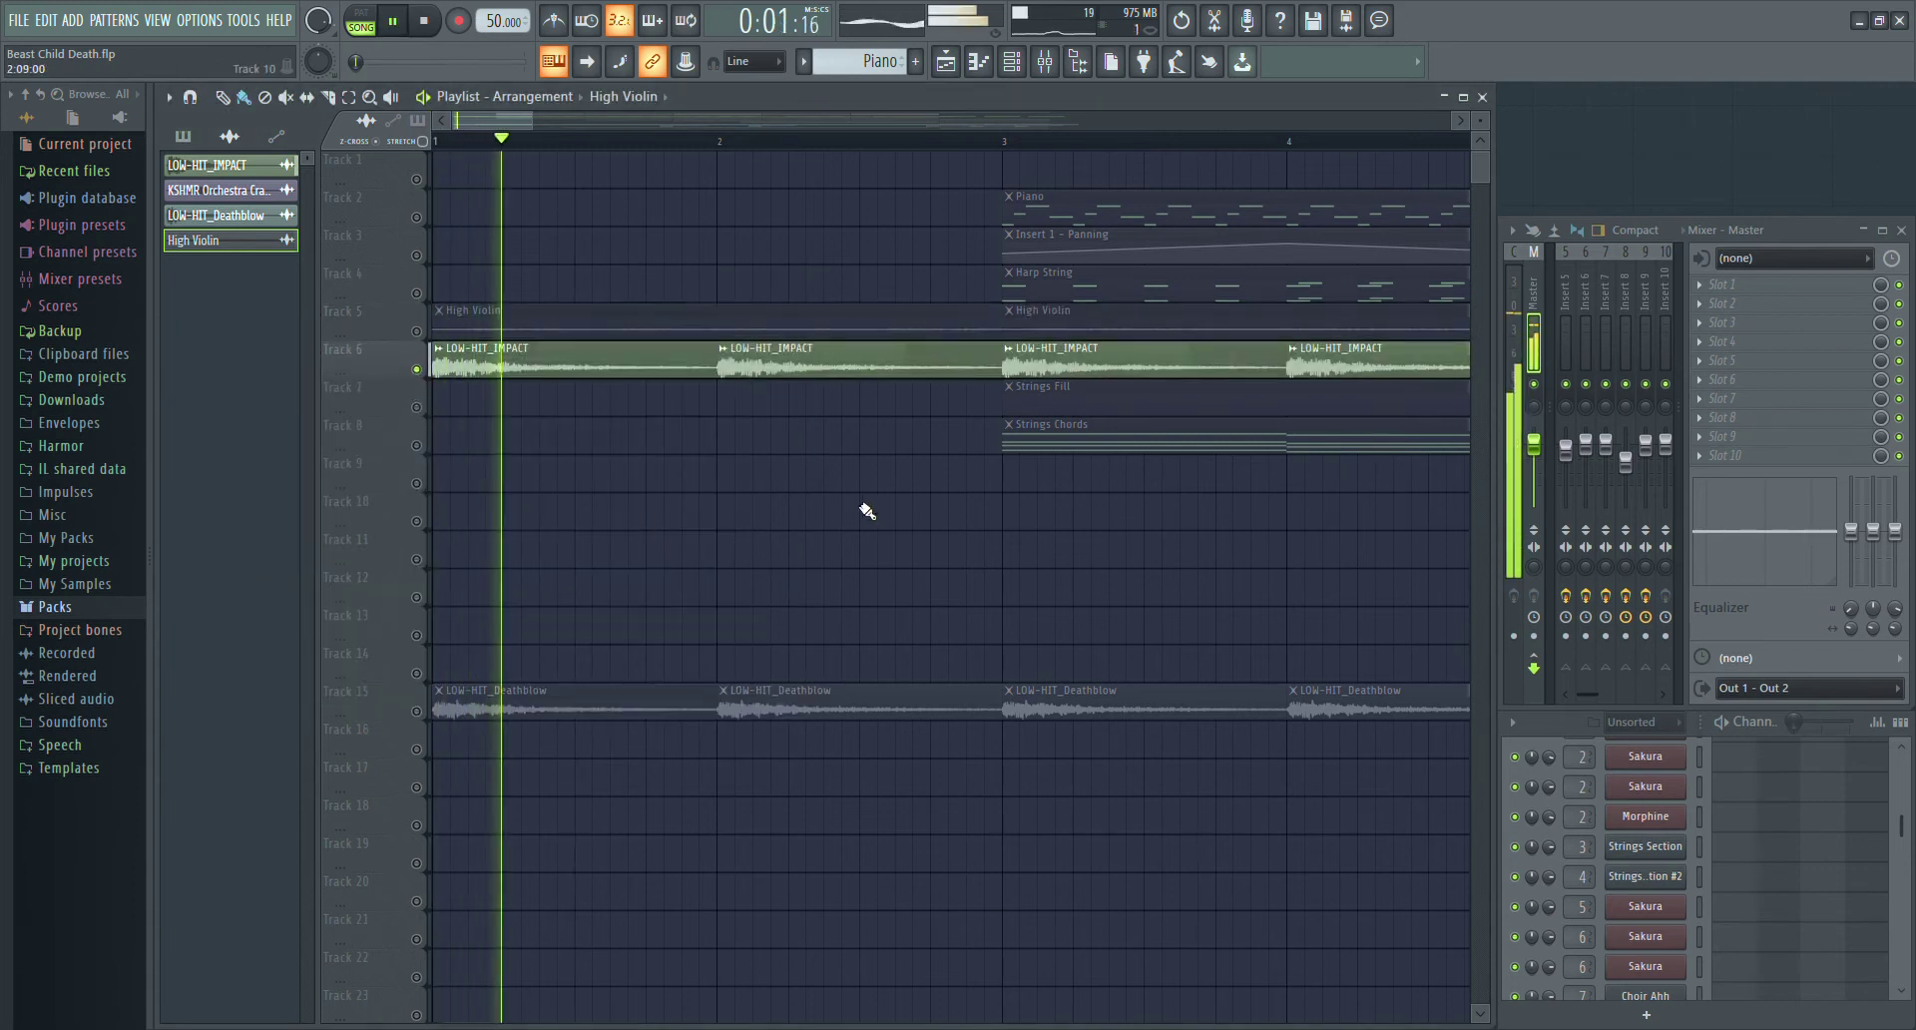
{"action": "left_click", "coordinate": [723, 140]}
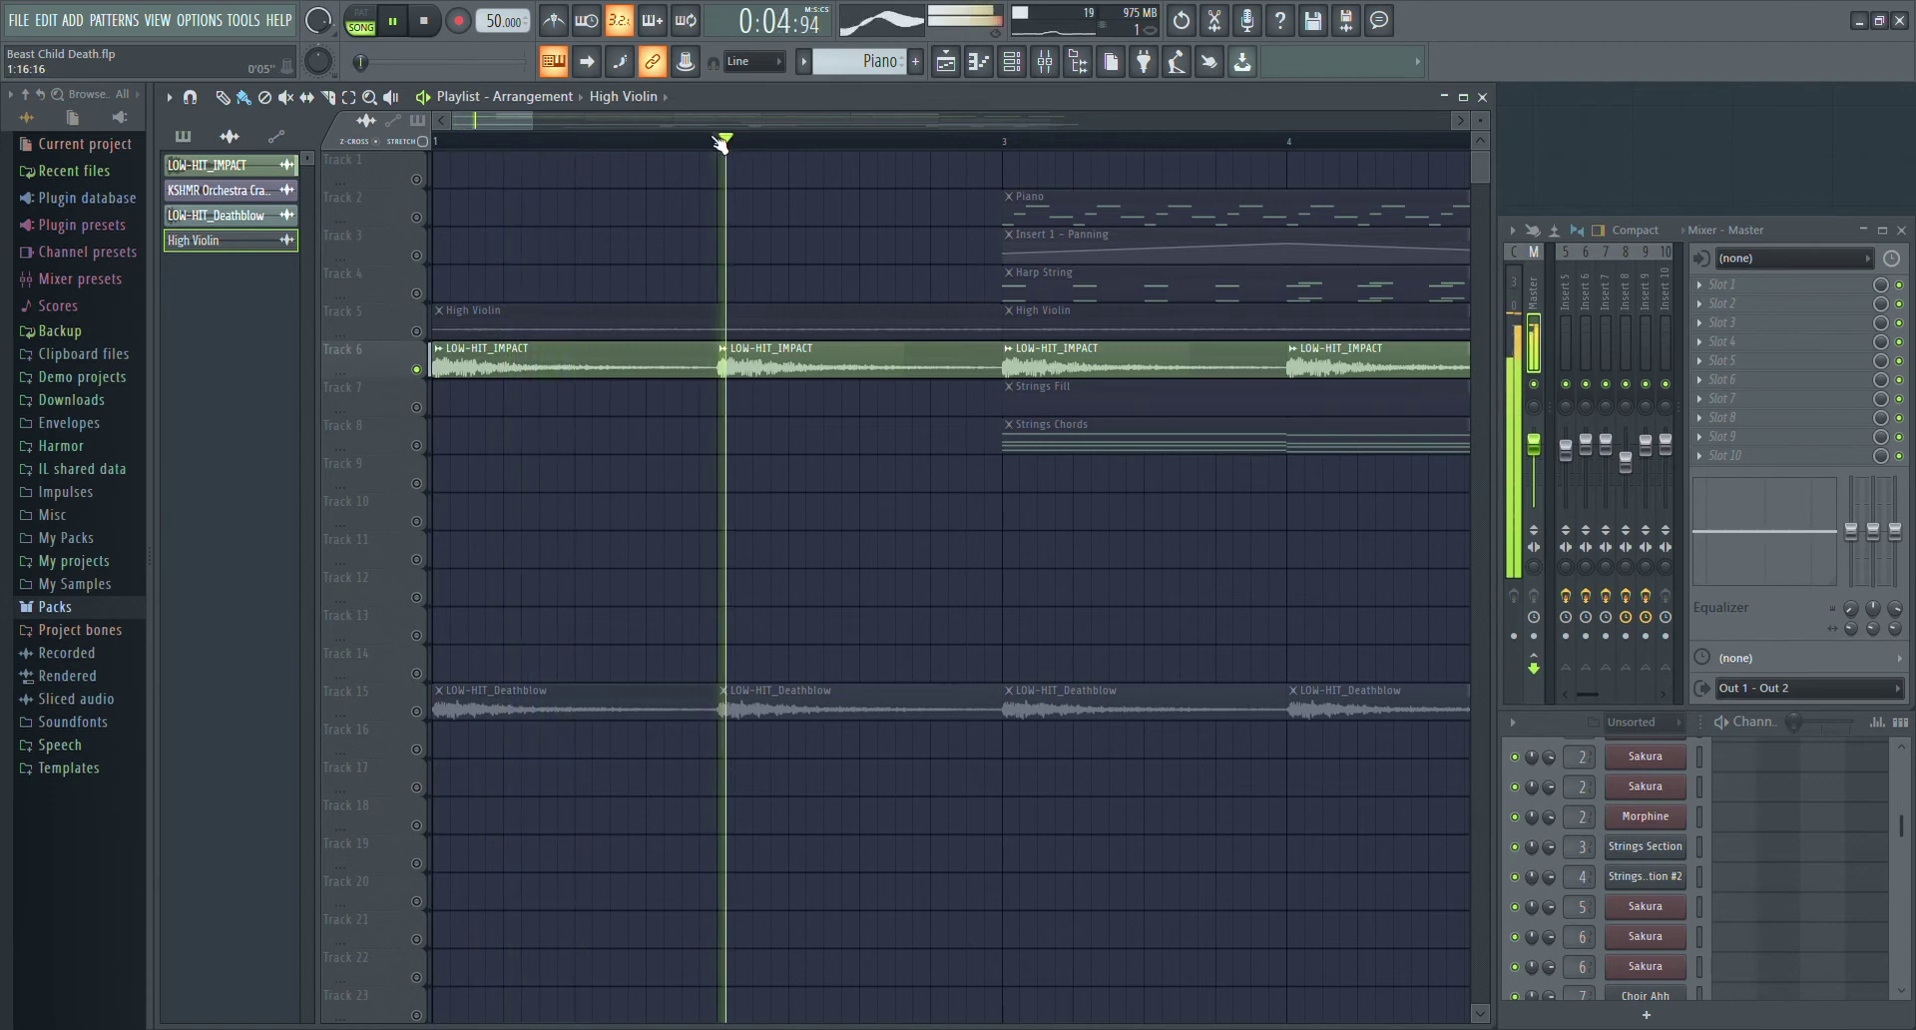
{"action": "left_click", "coordinate": [1004, 142]}
{"action": "key", "text": "space"}
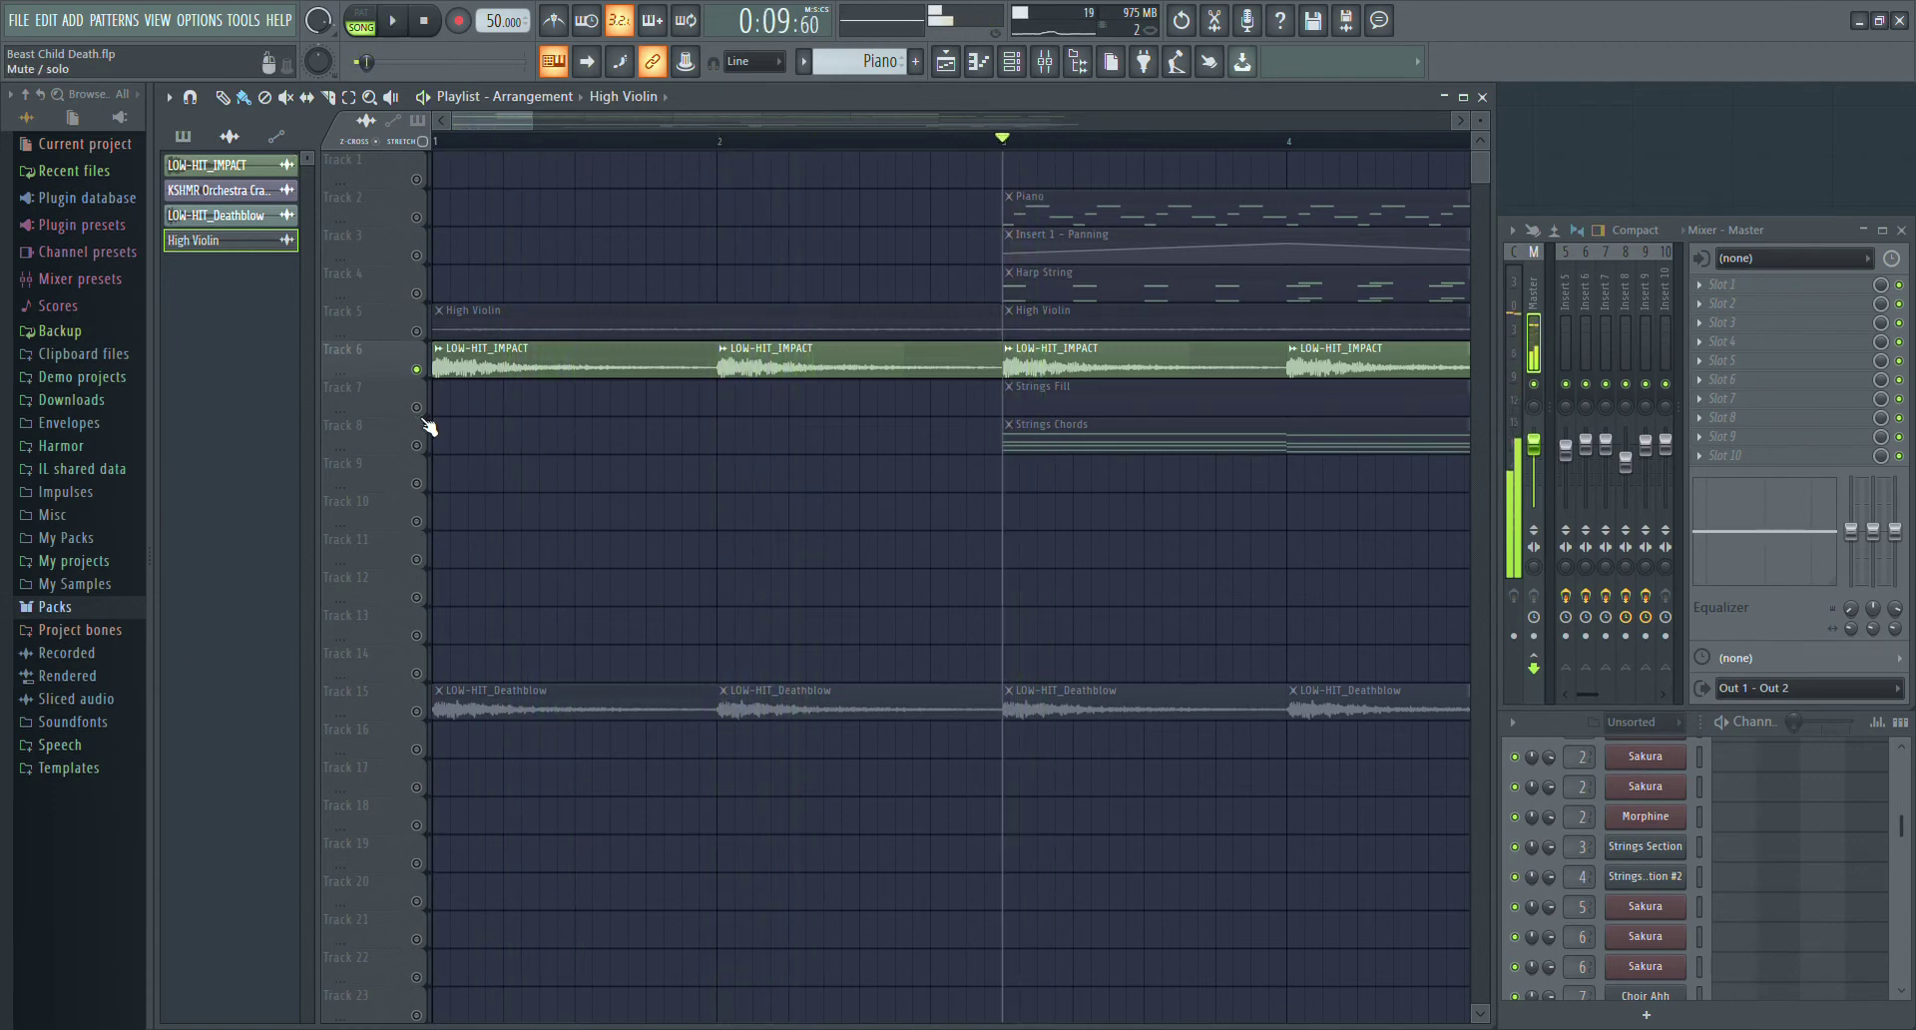
- Solo the LOW-HIT_Deathblow track and audition it from the start and around bar 2, ending with playback stopped
{"action": "scroll", "coordinate": [423, 415], "scroll_direction": "down", "scroll_amount": 8}
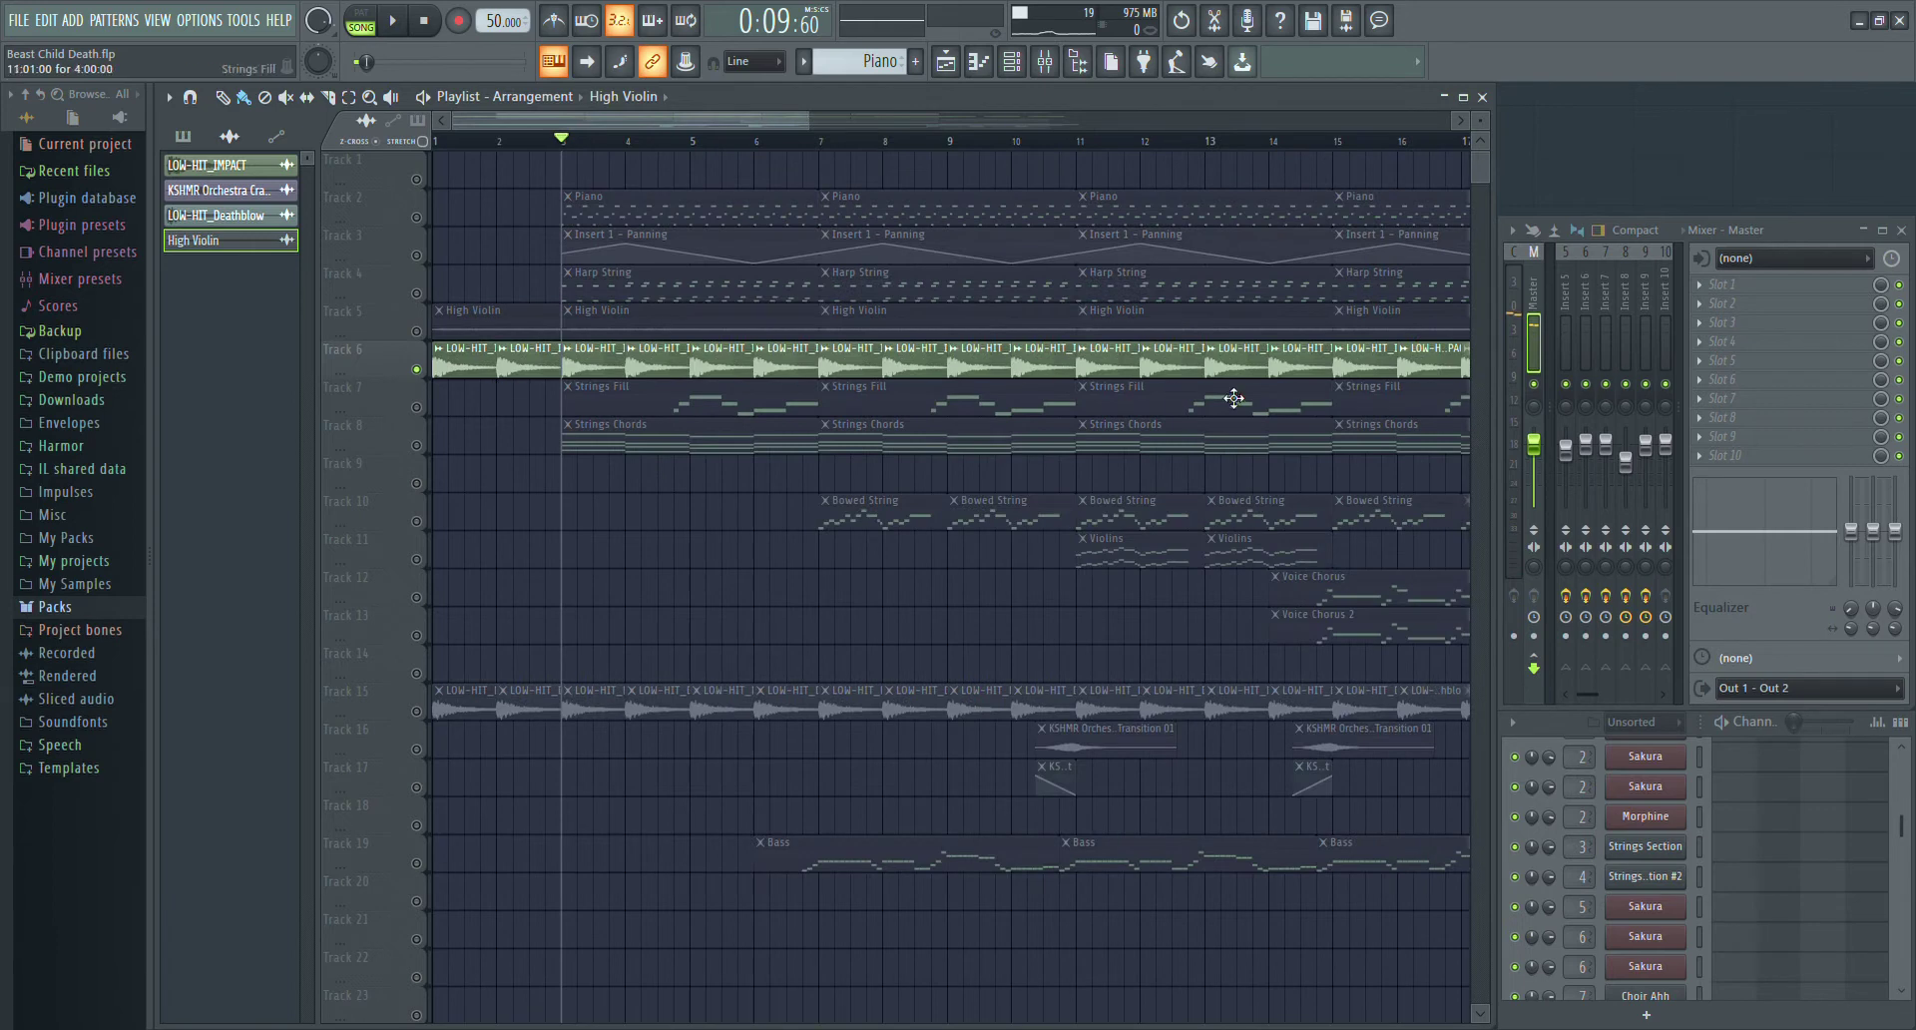
{"action": "scroll", "coordinate": [440, 449], "scroll_direction": "up", "scroll_amount": 7}
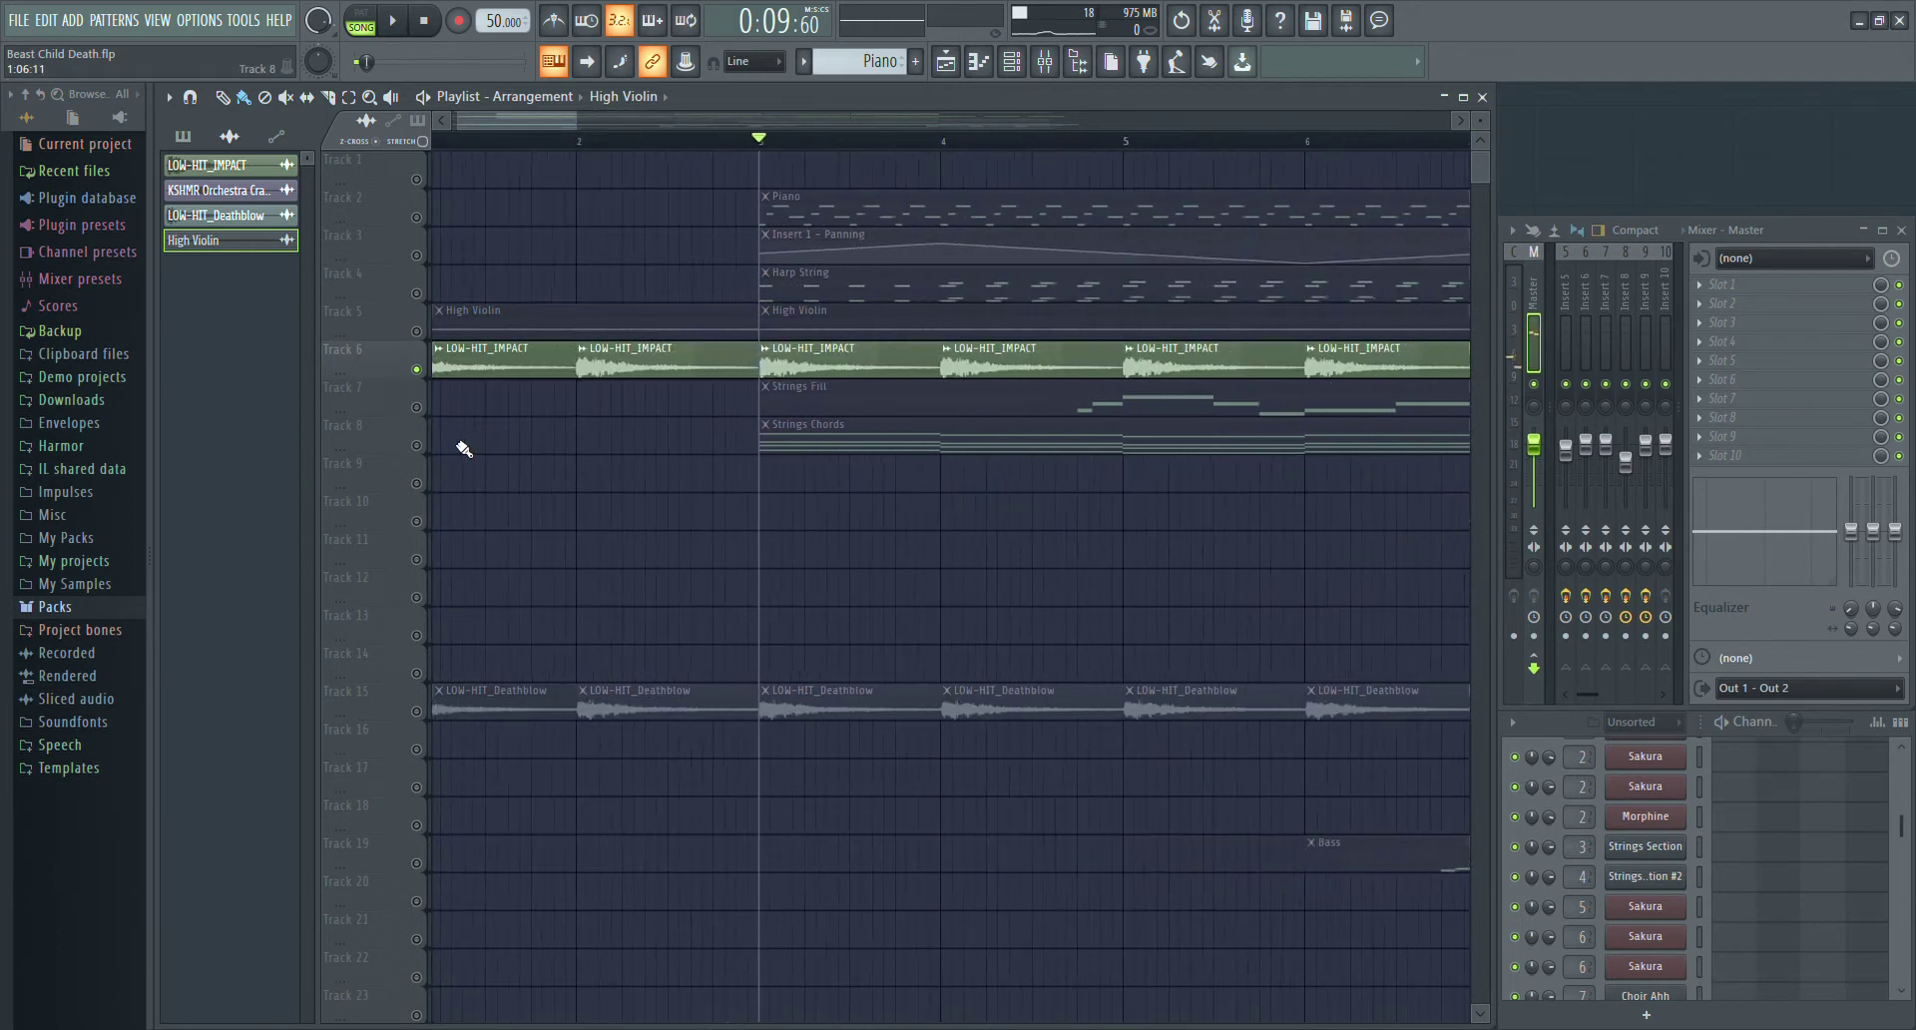
{"action": "left_click", "coordinate": [419, 715]}
{"action": "key", "text": "space"}
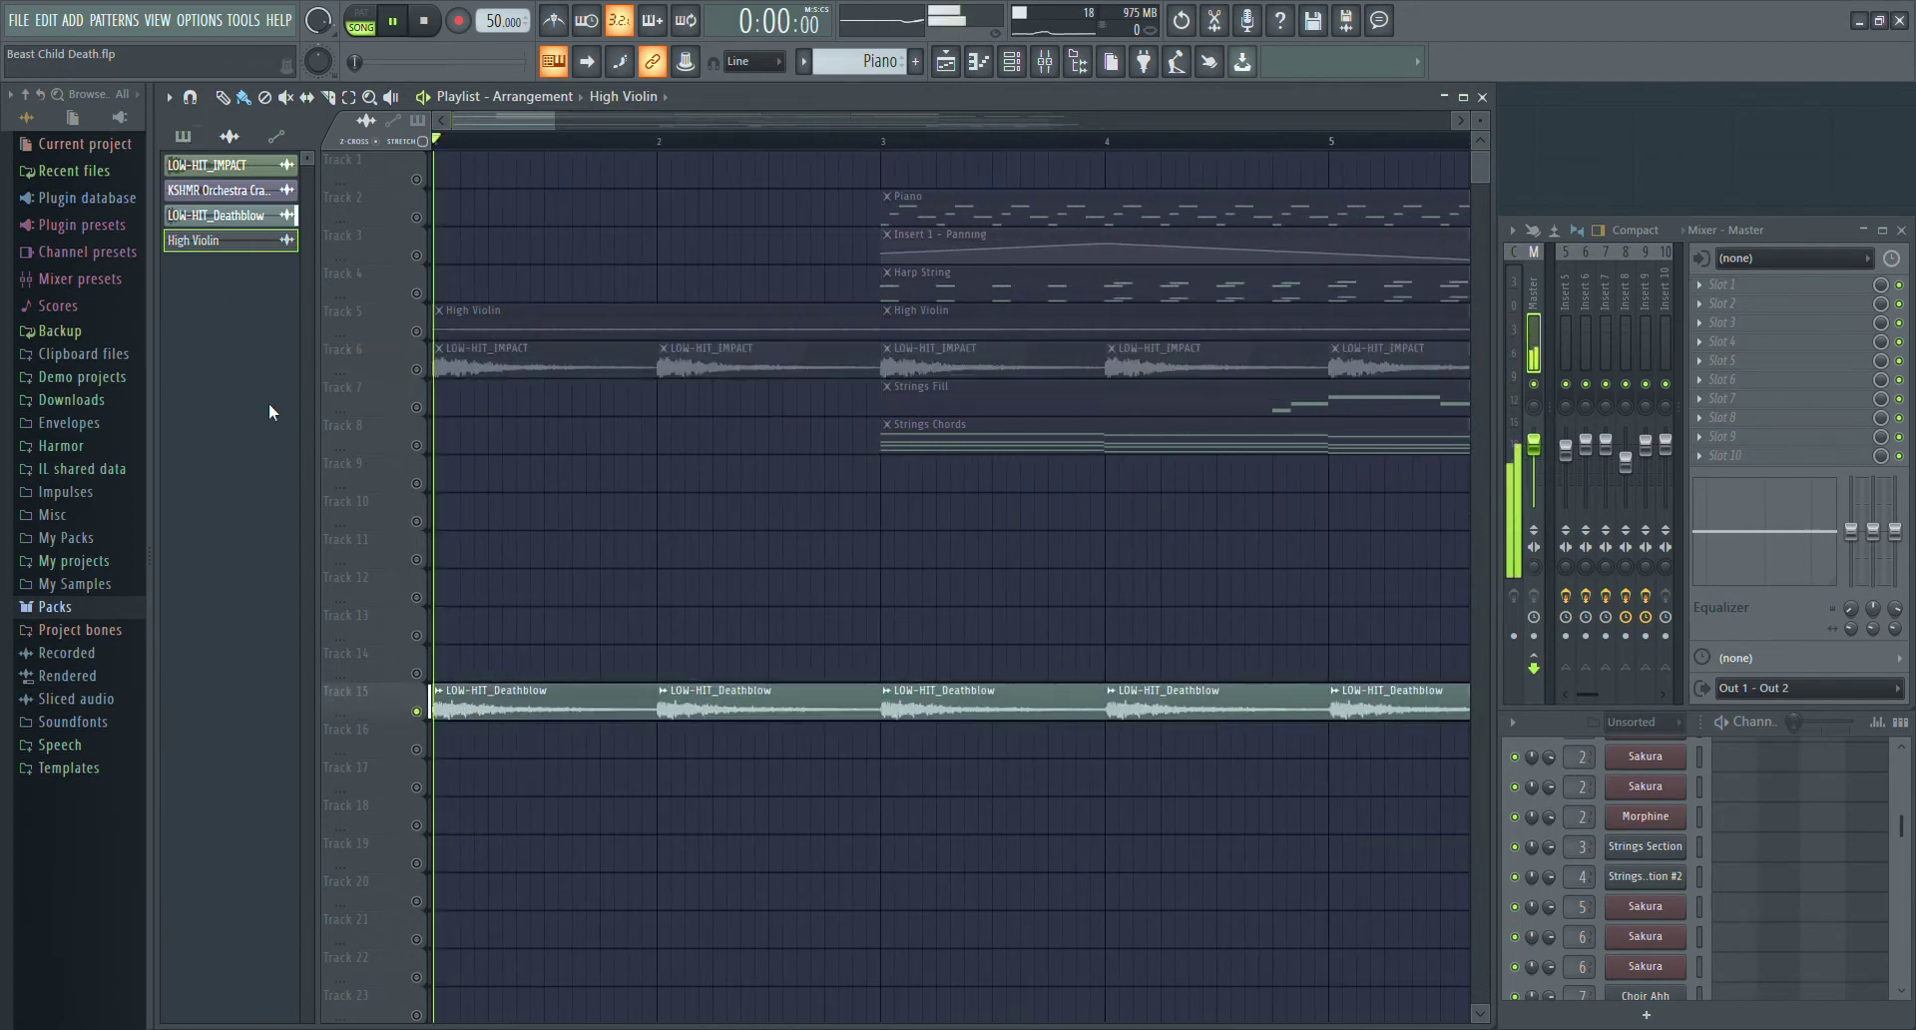
{"action": "scroll", "coordinate": [514, 738], "scroll_direction": "down", "scroll_amount": 7}
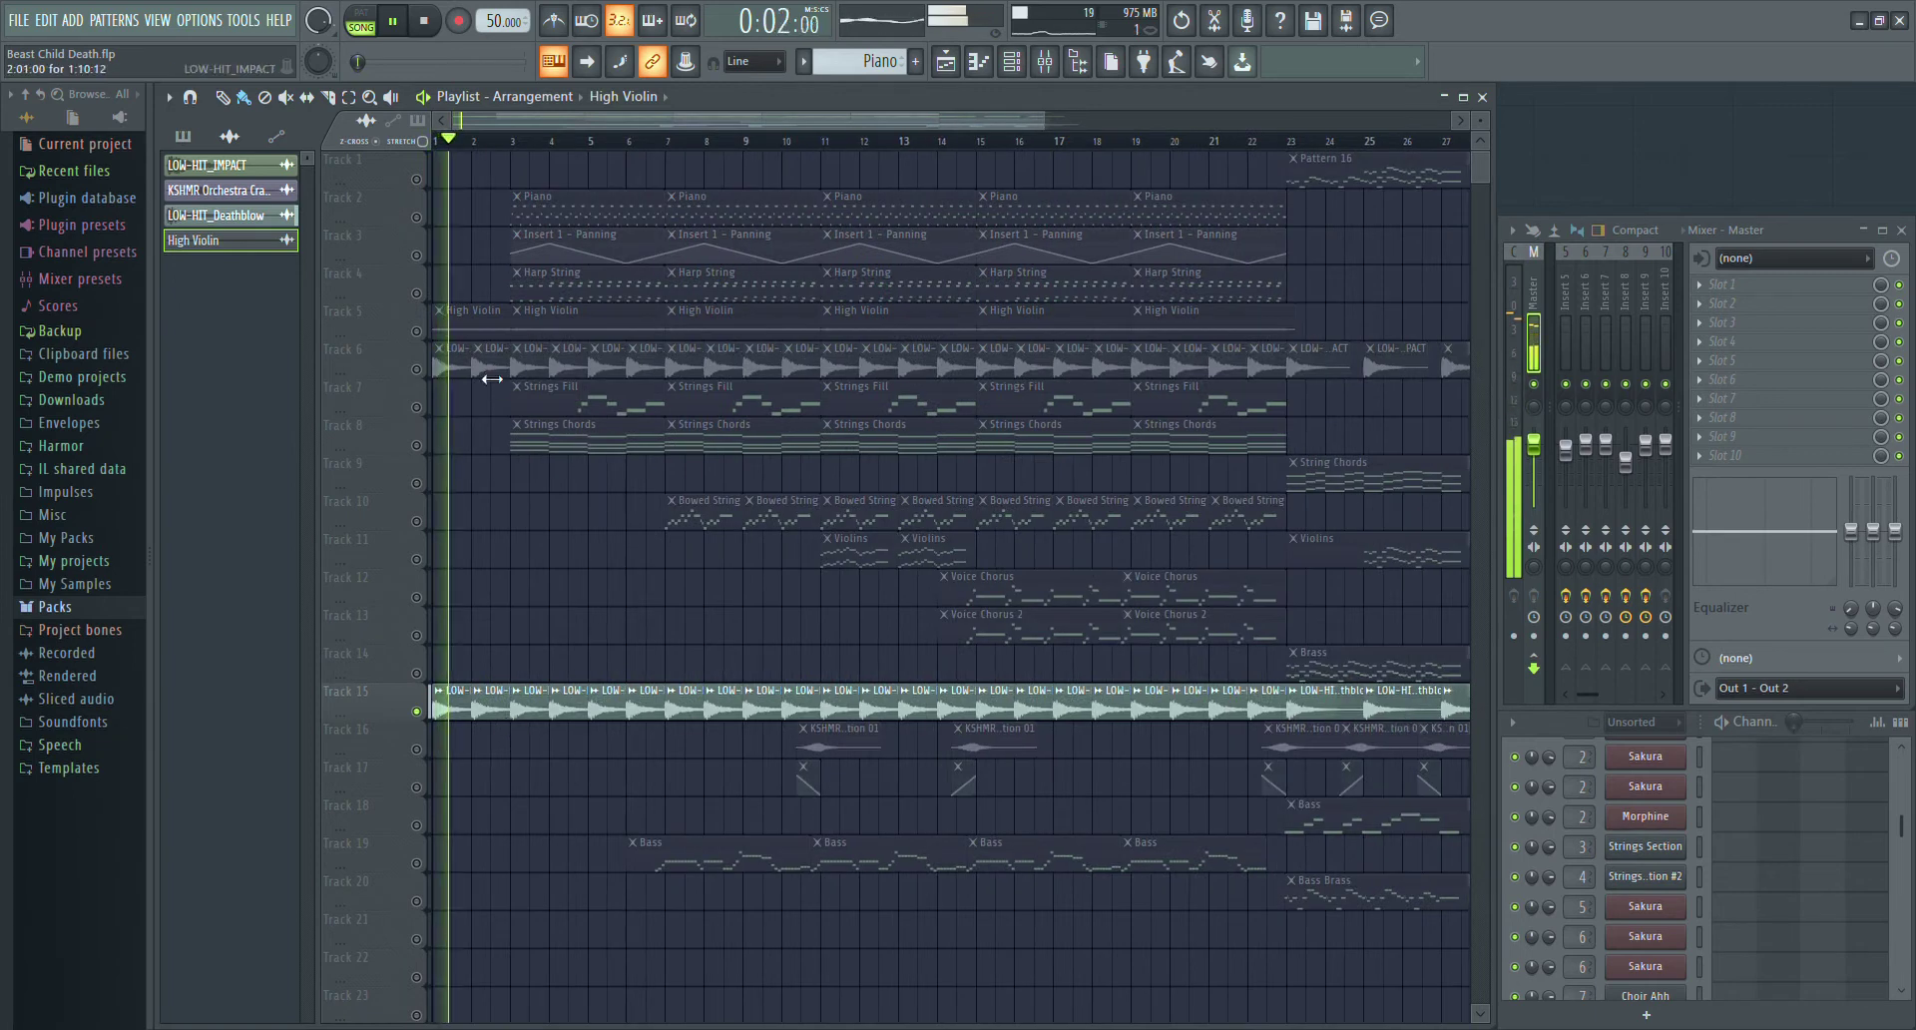
{"action": "left_click", "coordinate": [480, 142]}
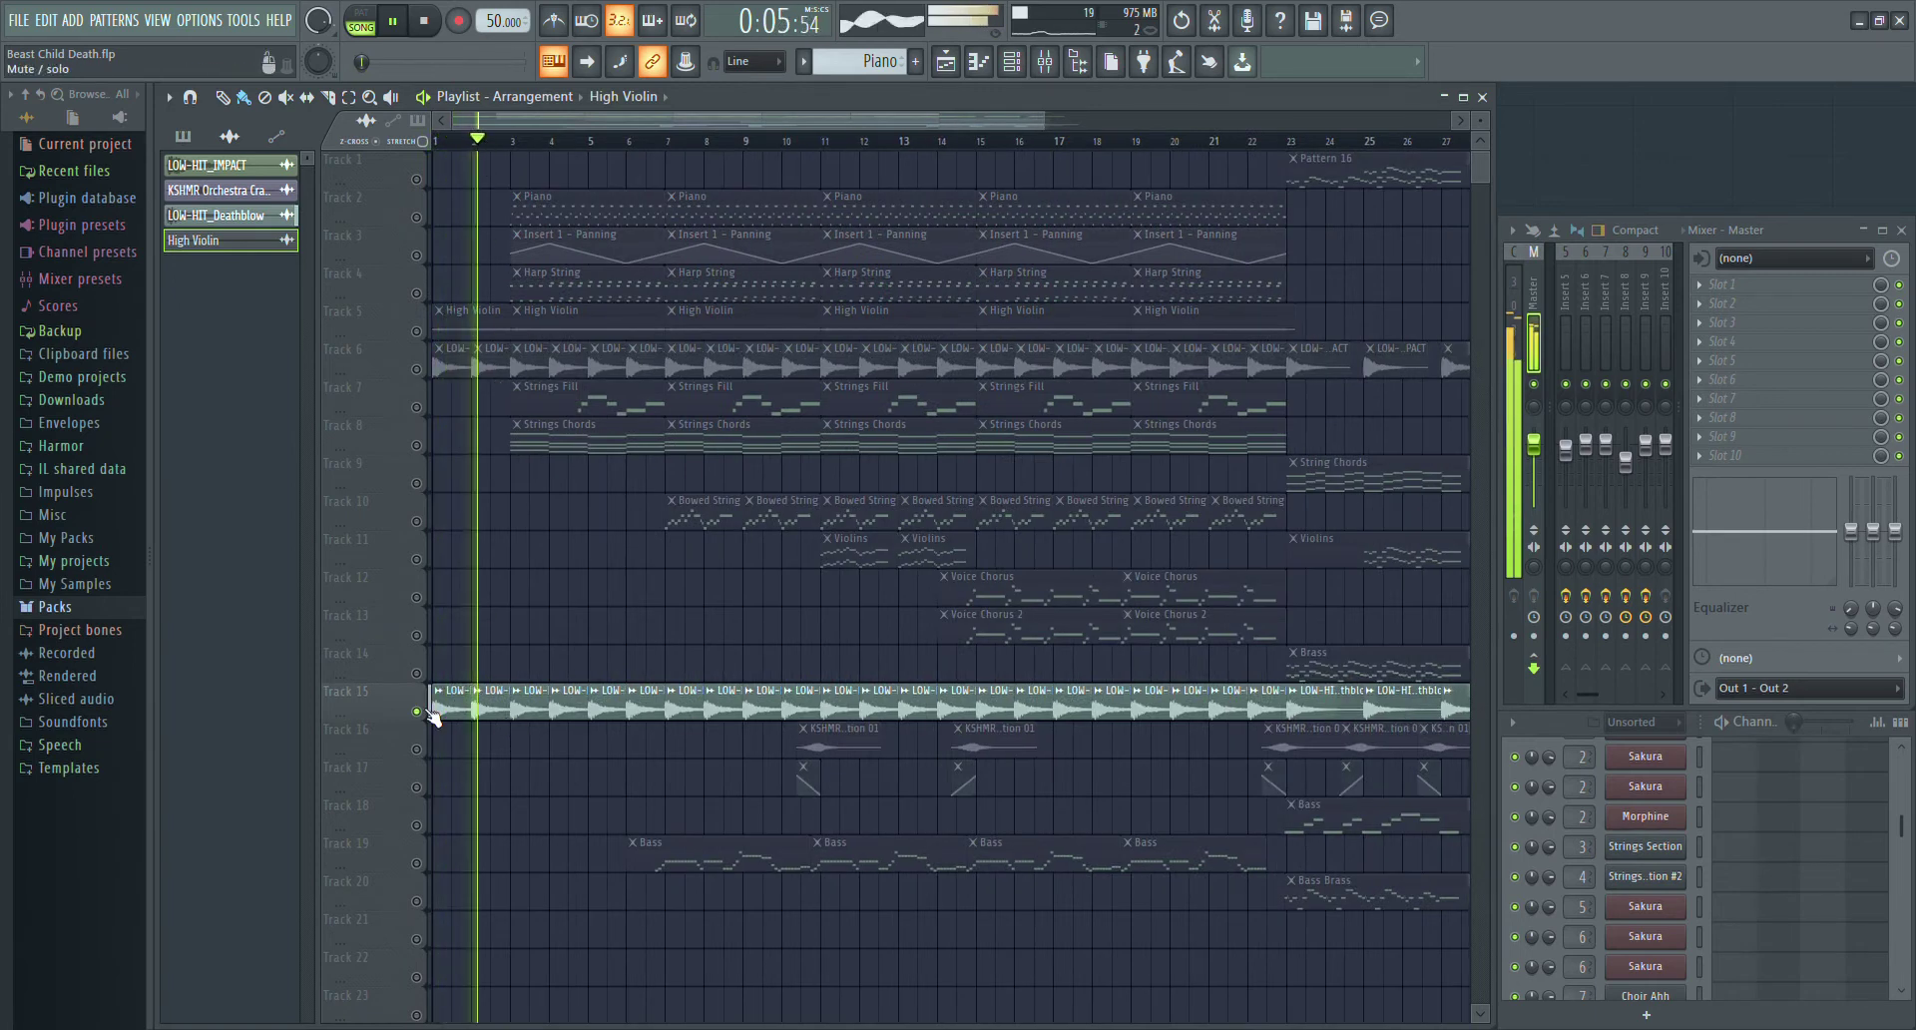
{"action": "key", "text": "space"}
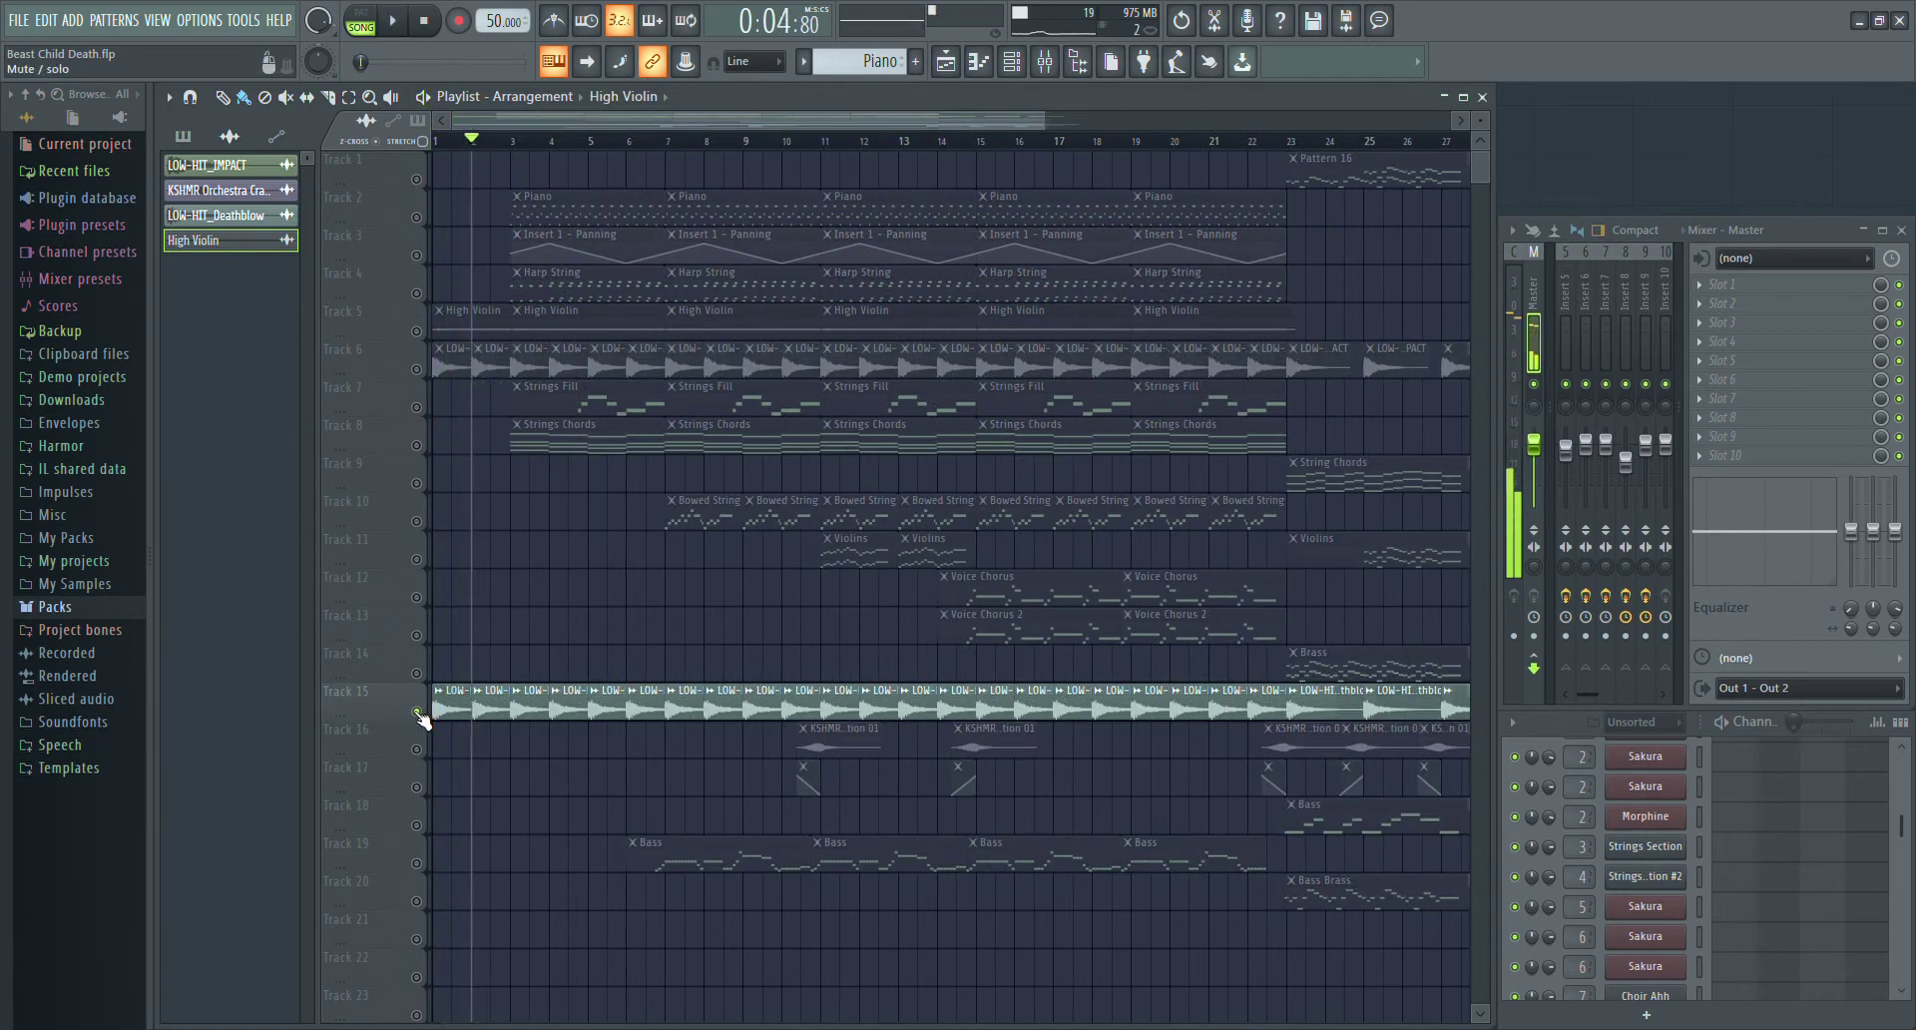
- Solo the Piano track and audition it from bar 3, ending with playback stopped
{"action": "key", "text": "ctrl+a"}
{"action": "scroll", "coordinate": [517, 644], "scroll_direction": "up", "scroll_amount": 6}
{"action": "right_click", "coordinate": [417, 216]}
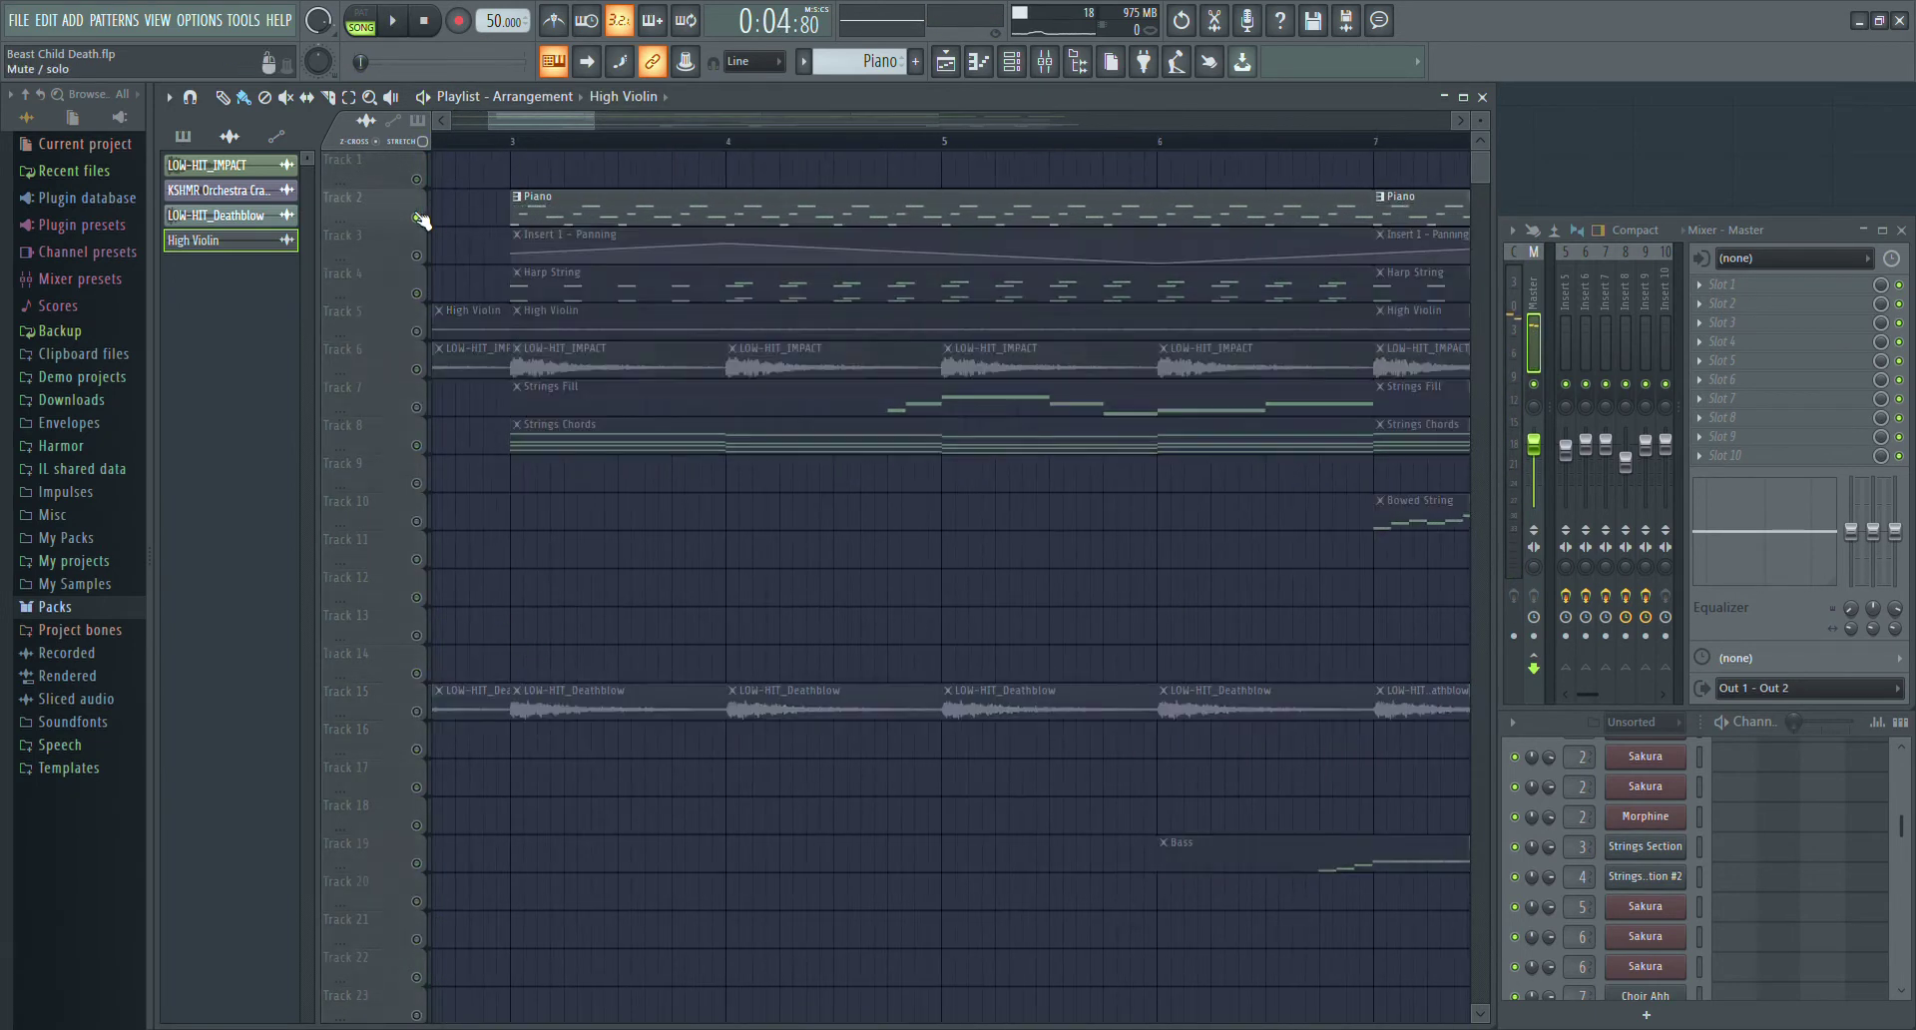
{"action": "left_click", "coordinate": [597, 228]}
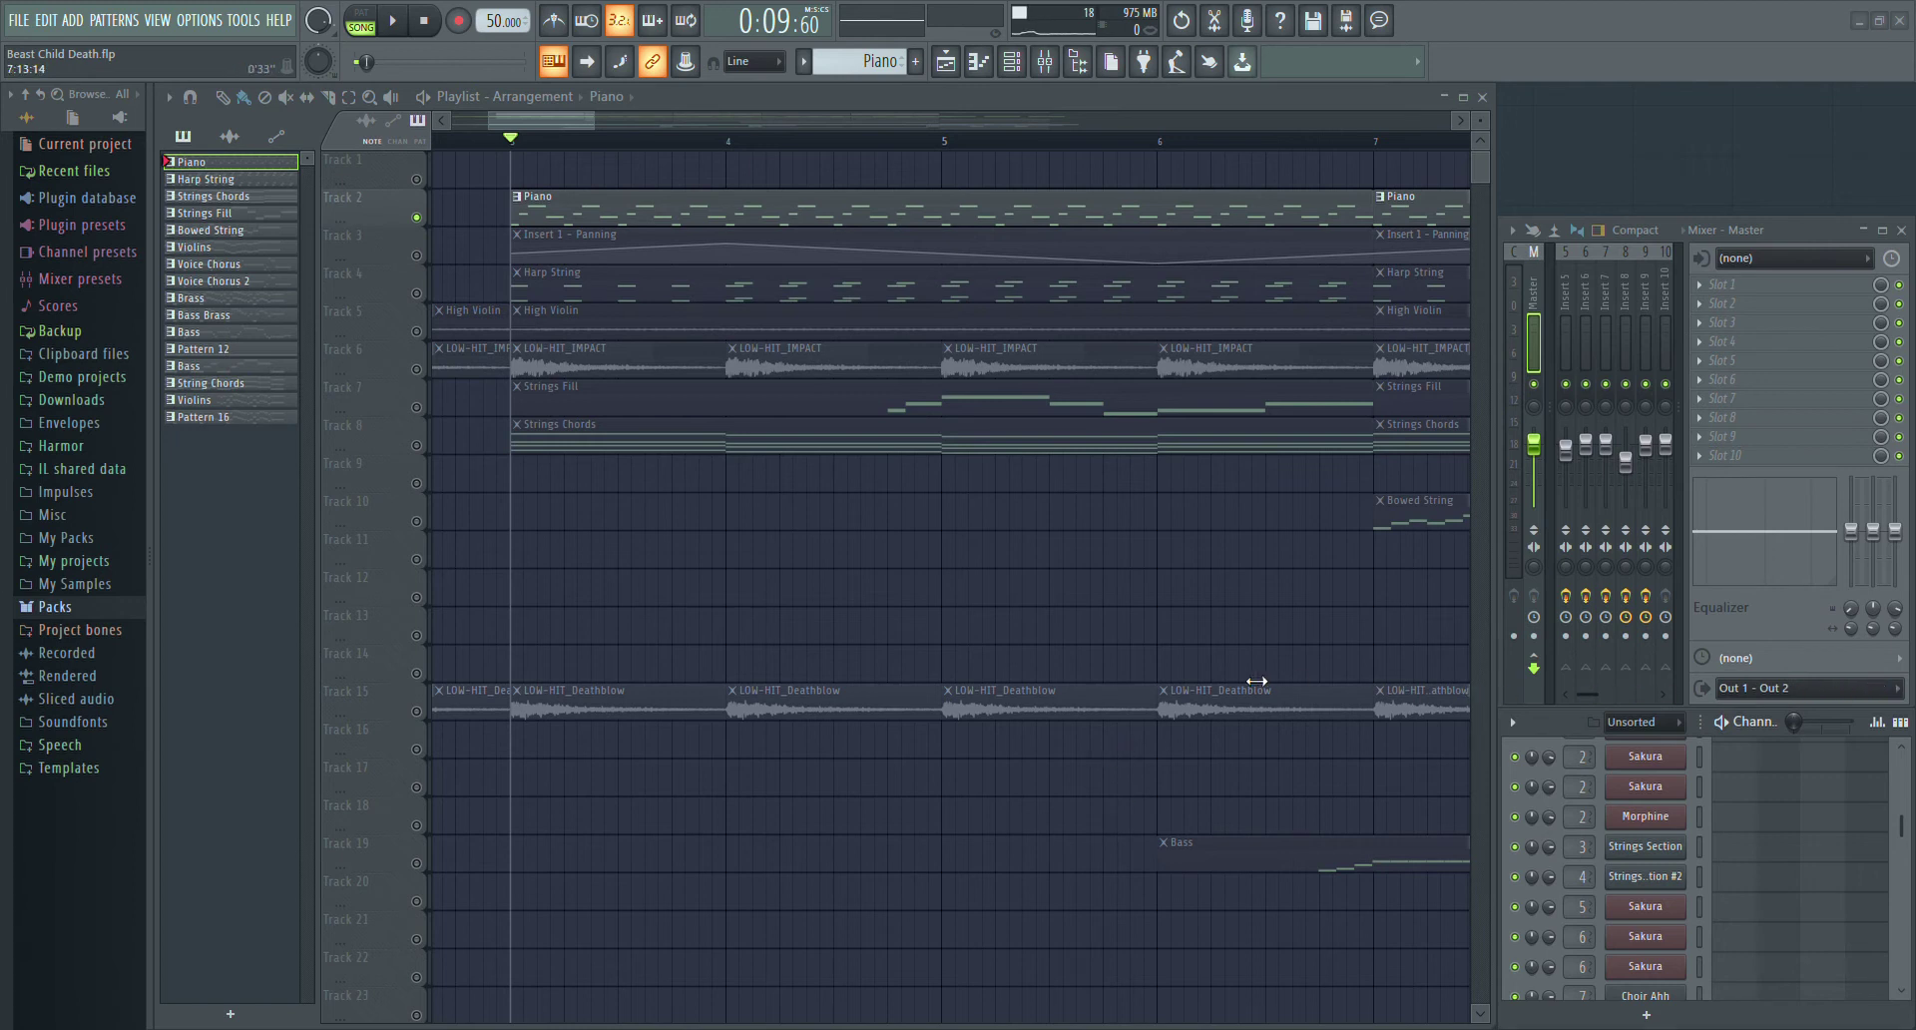
{"action": "key", "text": "space"}
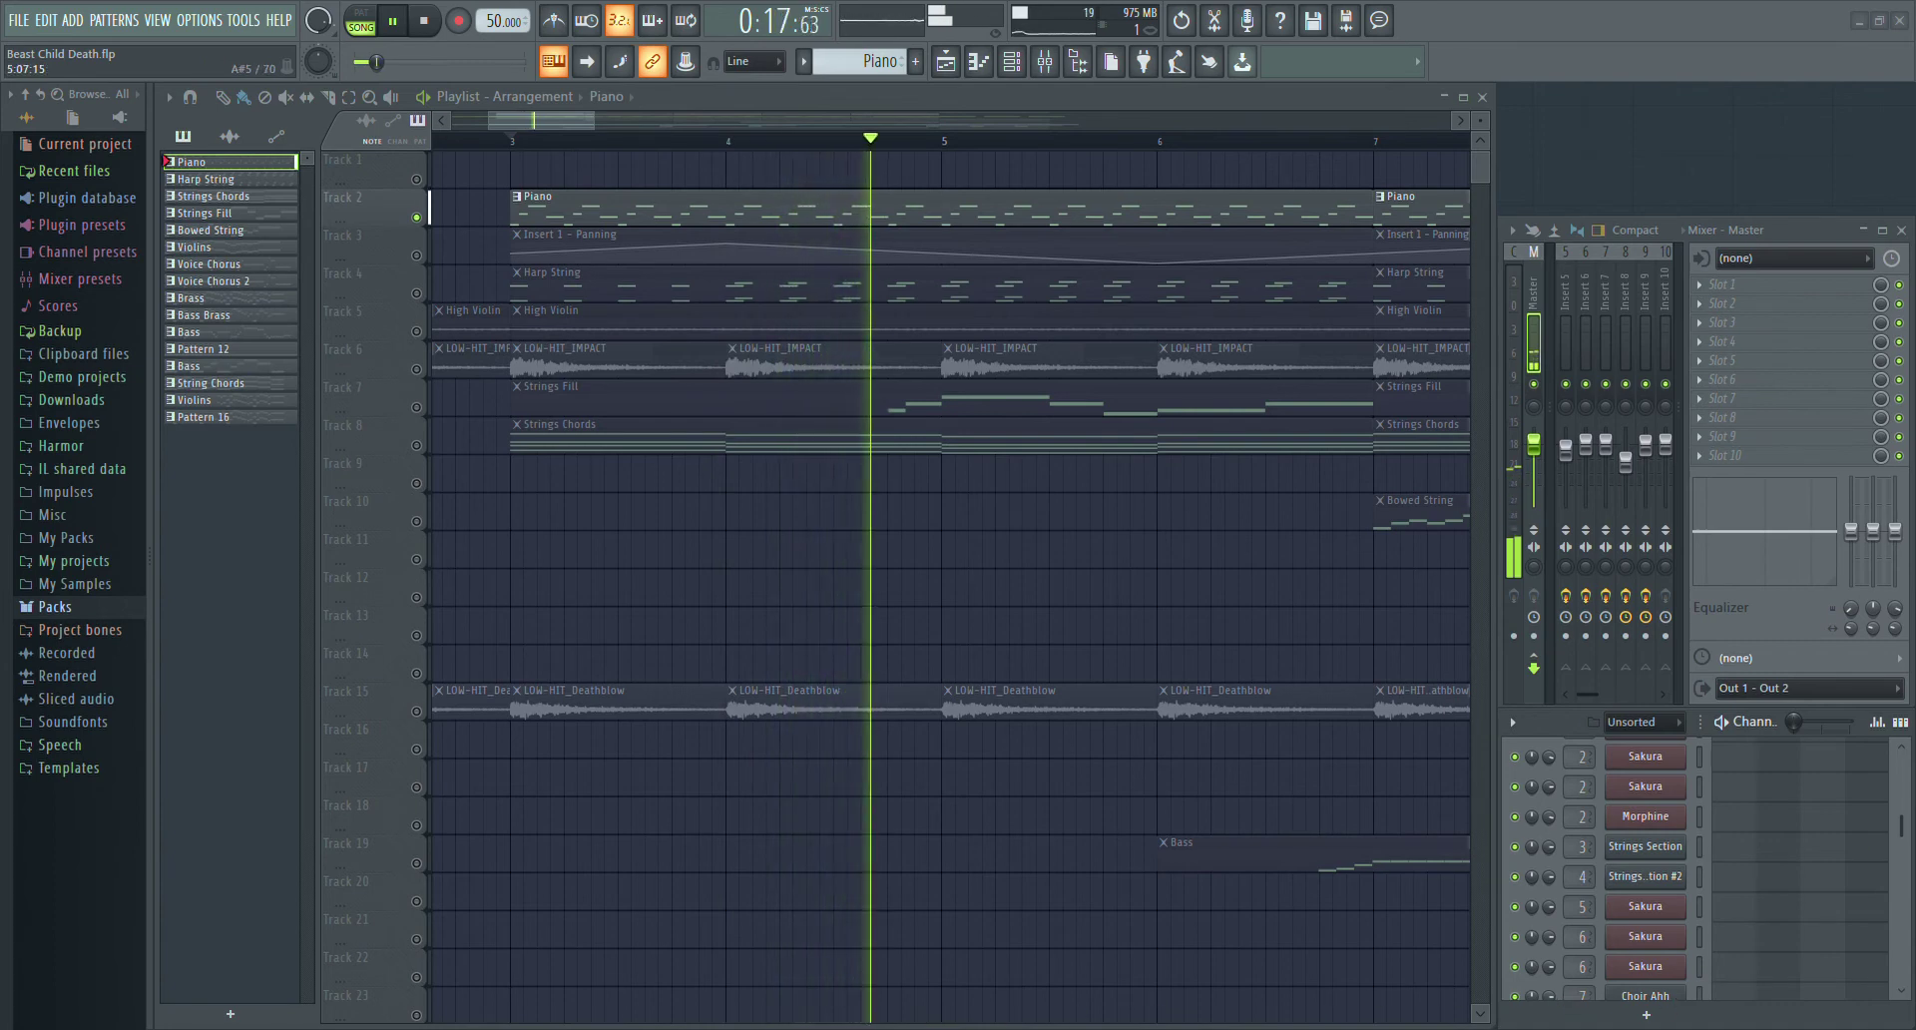
{"action": "key", "text": "space"}
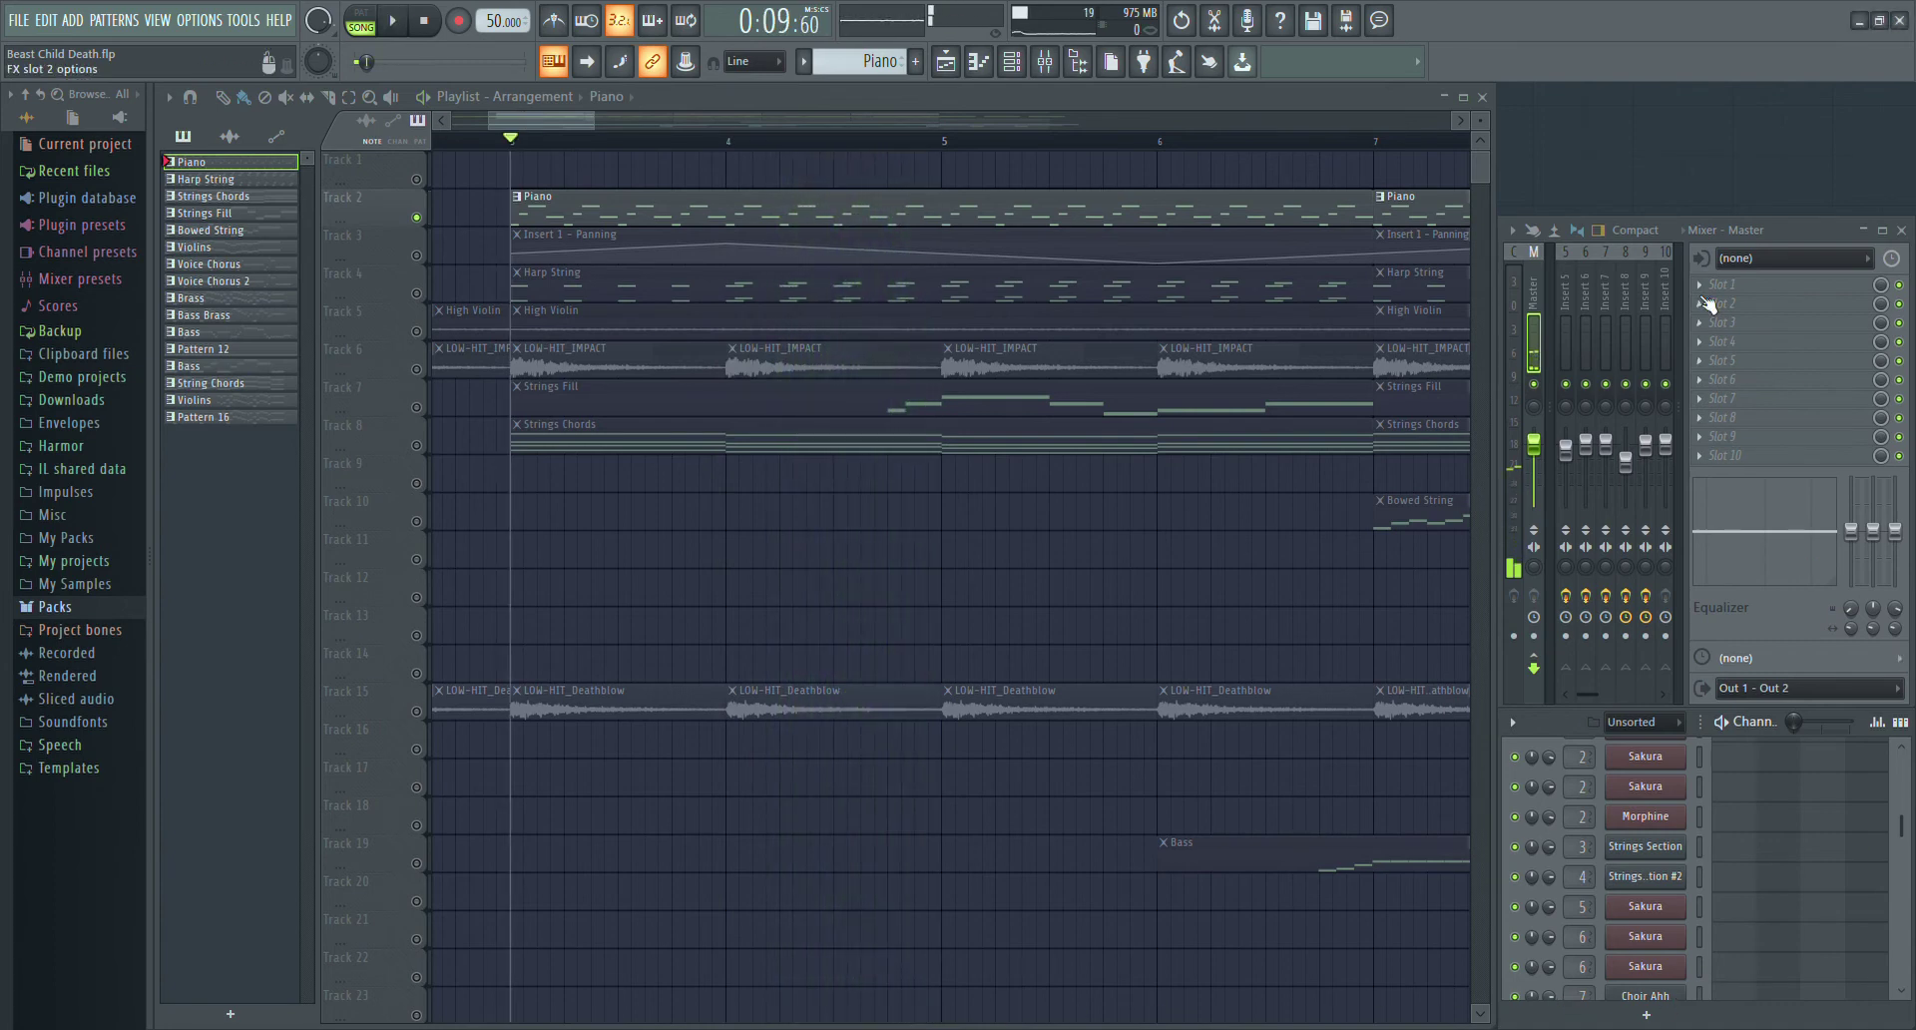
- Play the piano while inspecting the Fruity Reeverb 2 and Fruity parametric EQ 2 effects on mixer Insert 1
{"action": "left_click_drag", "start_coordinate": [1586, 246], "coordinate": [1449, 246]}
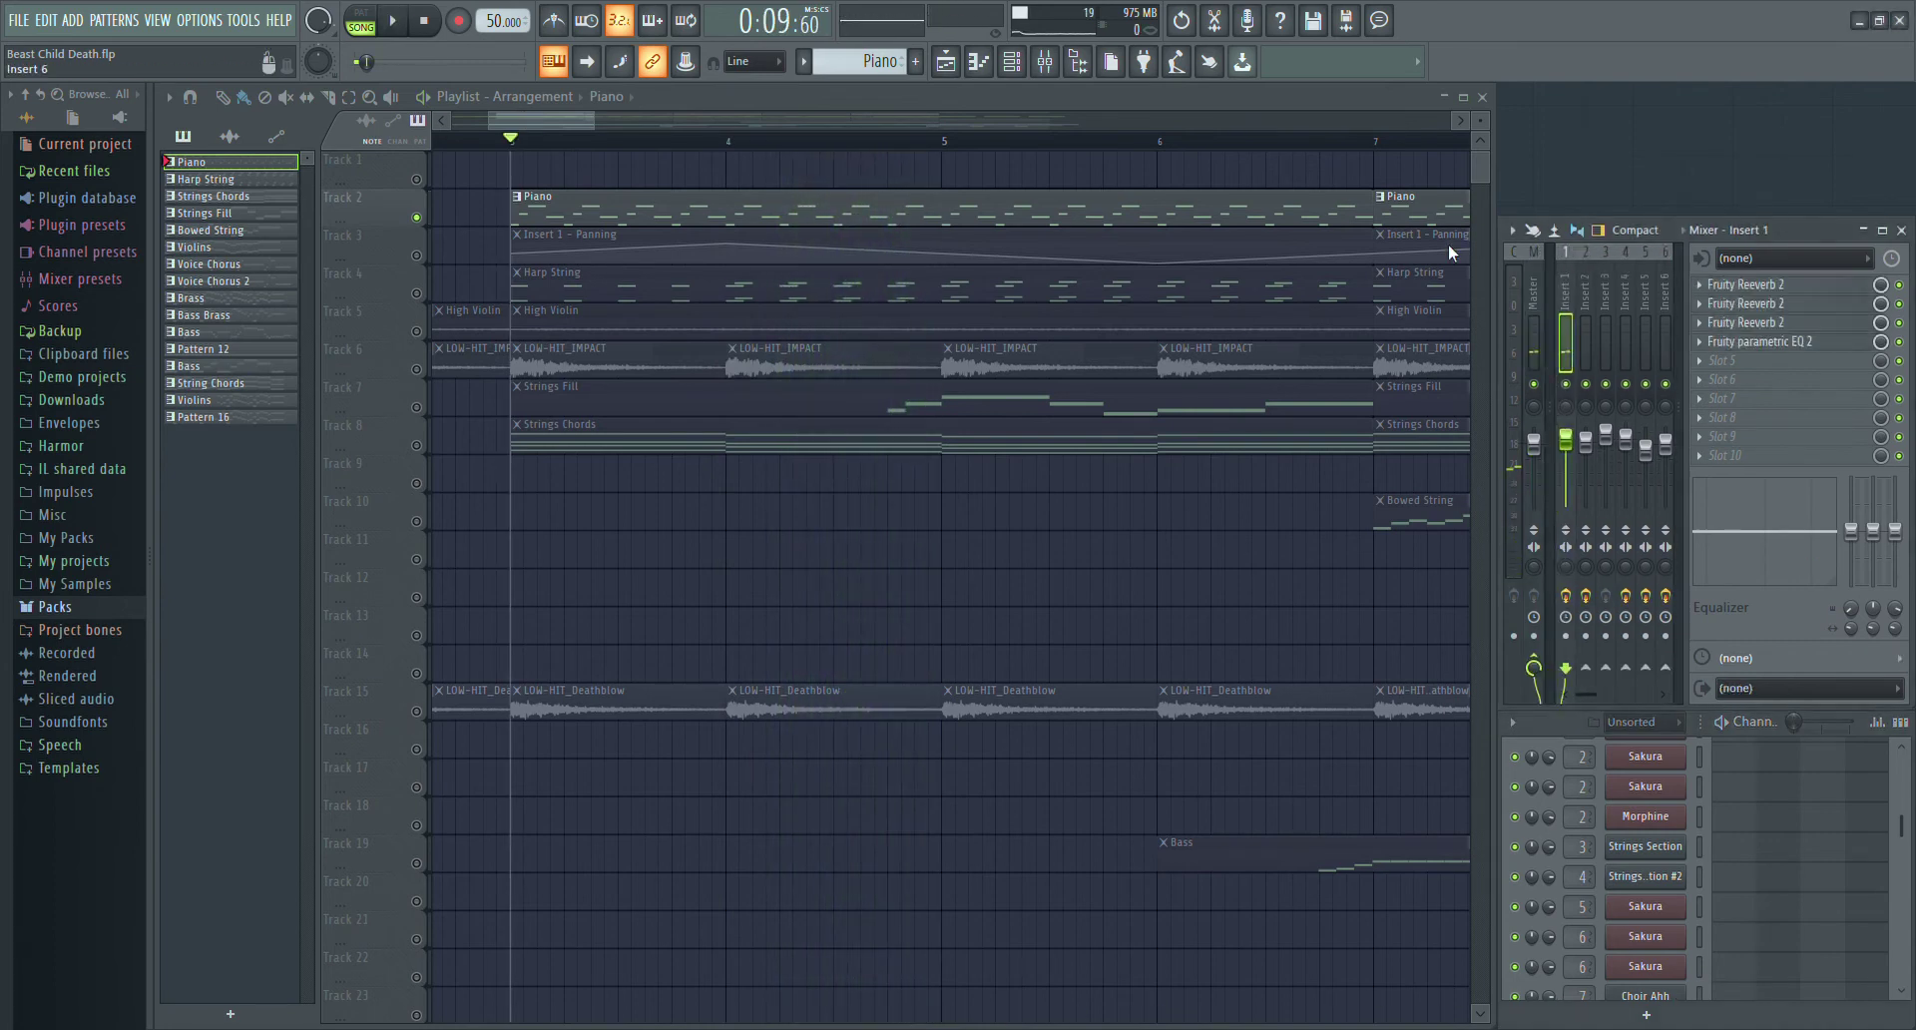
{"action": "left_click", "coordinate": [1773, 304]}
{"action": "key", "text": "space"}
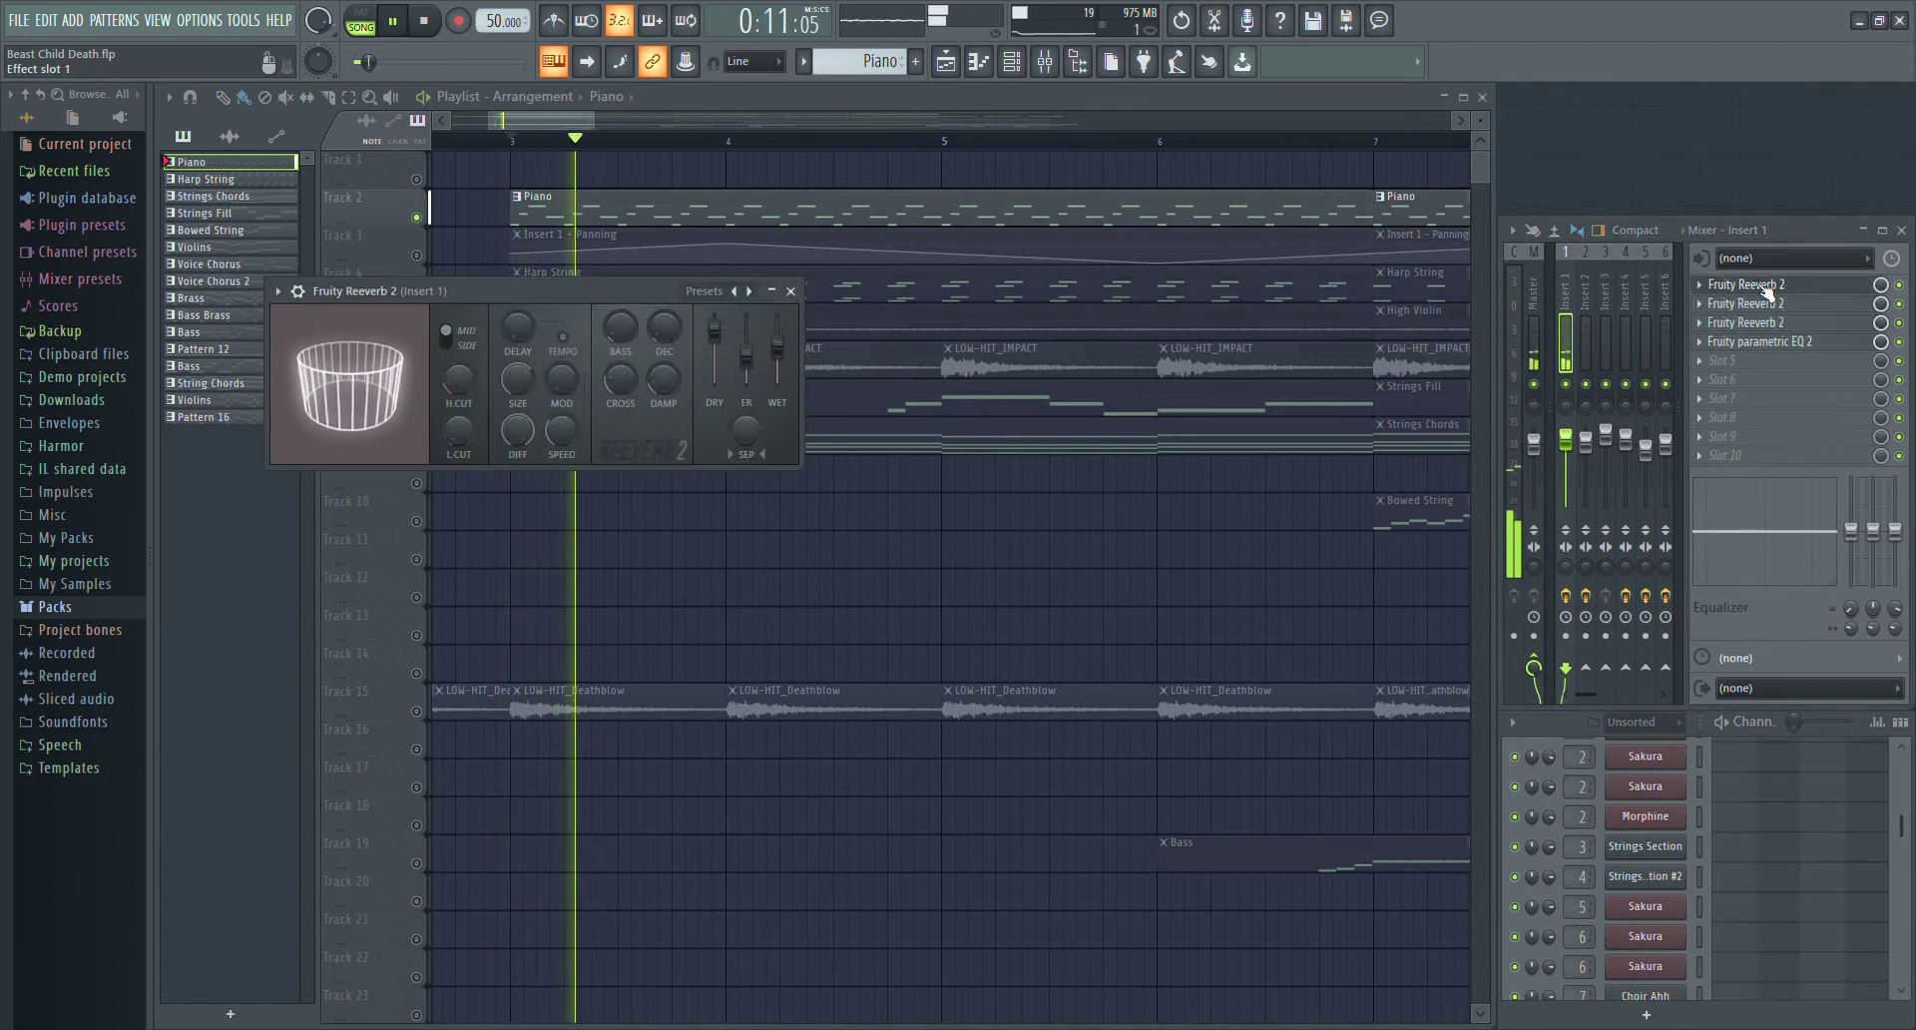
{"action": "left_click", "coordinate": [1773, 305]}
{"action": "left_click", "coordinate": [1770, 310]}
{"action": "left_click", "coordinate": [1767, 312]}
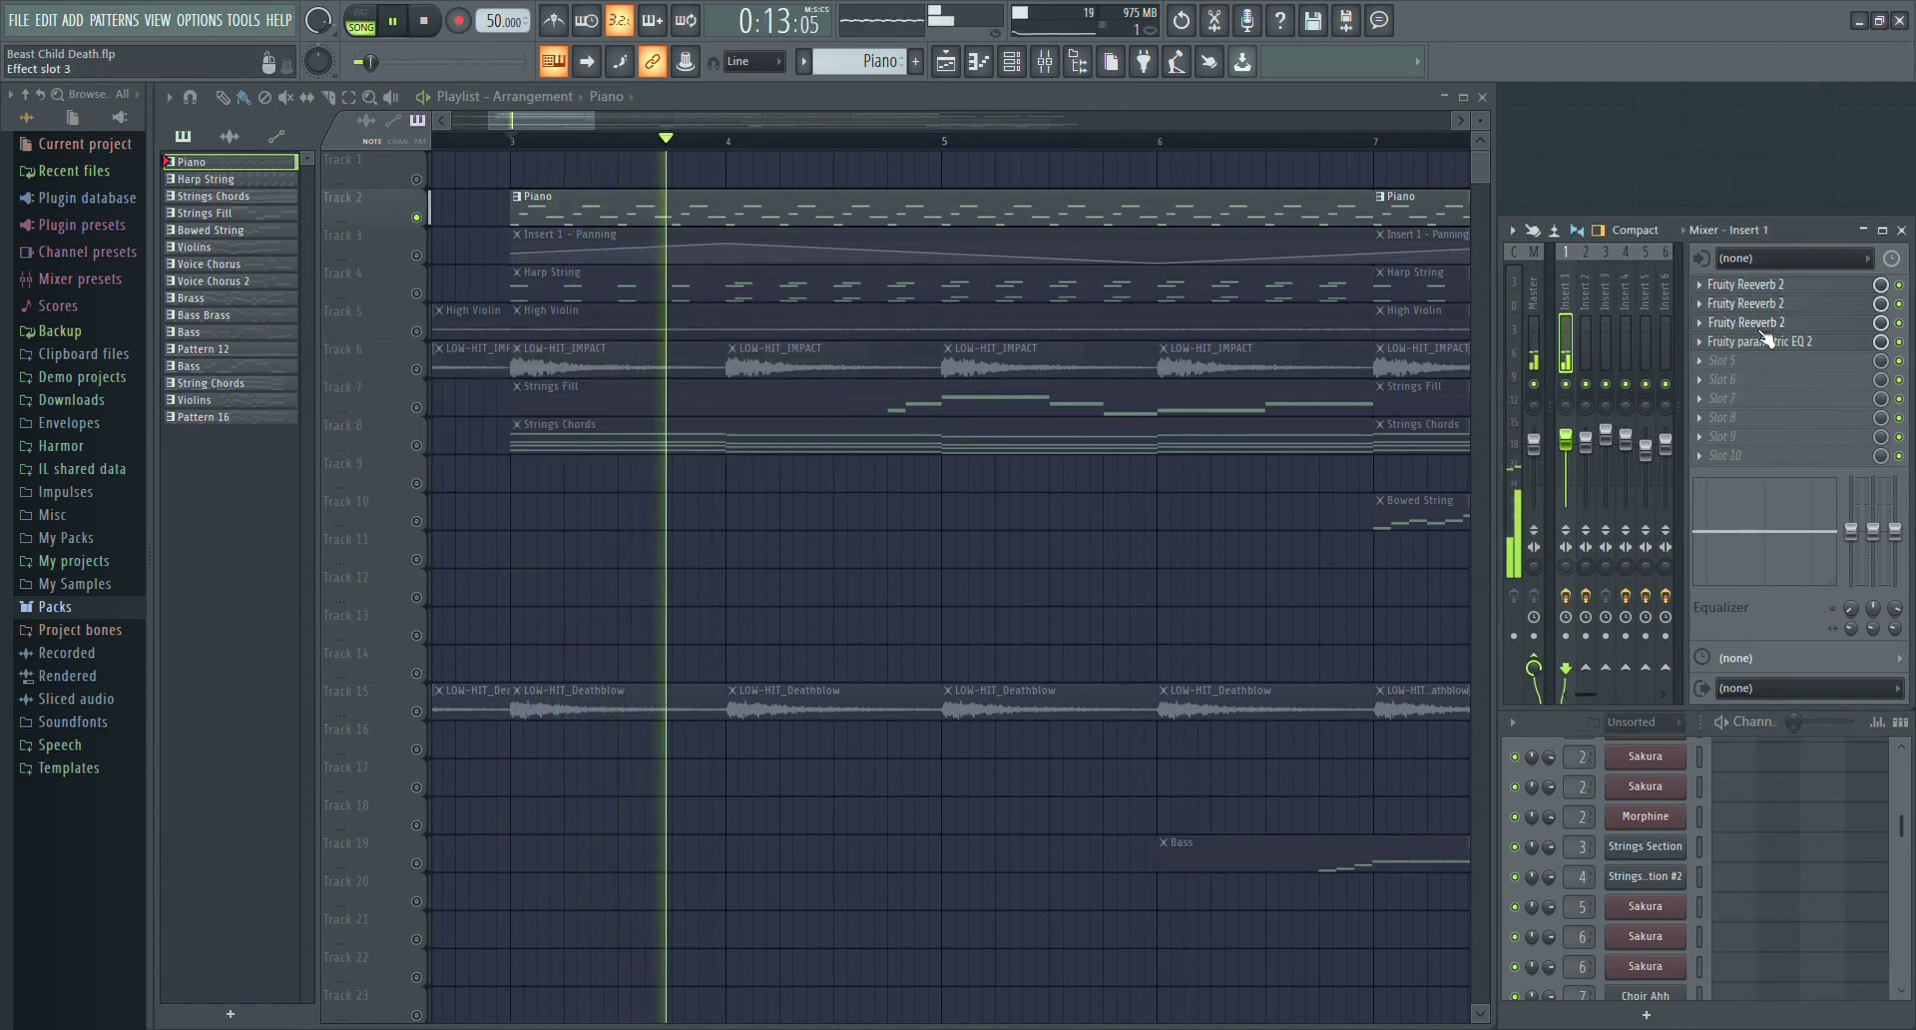
{"action": "left_click", "coordinate": [1767, 319]}
{"action": "left_click", "coordinate": [1762, 324]}
{"action": "left_click", "coordinate": [1756, 346]}
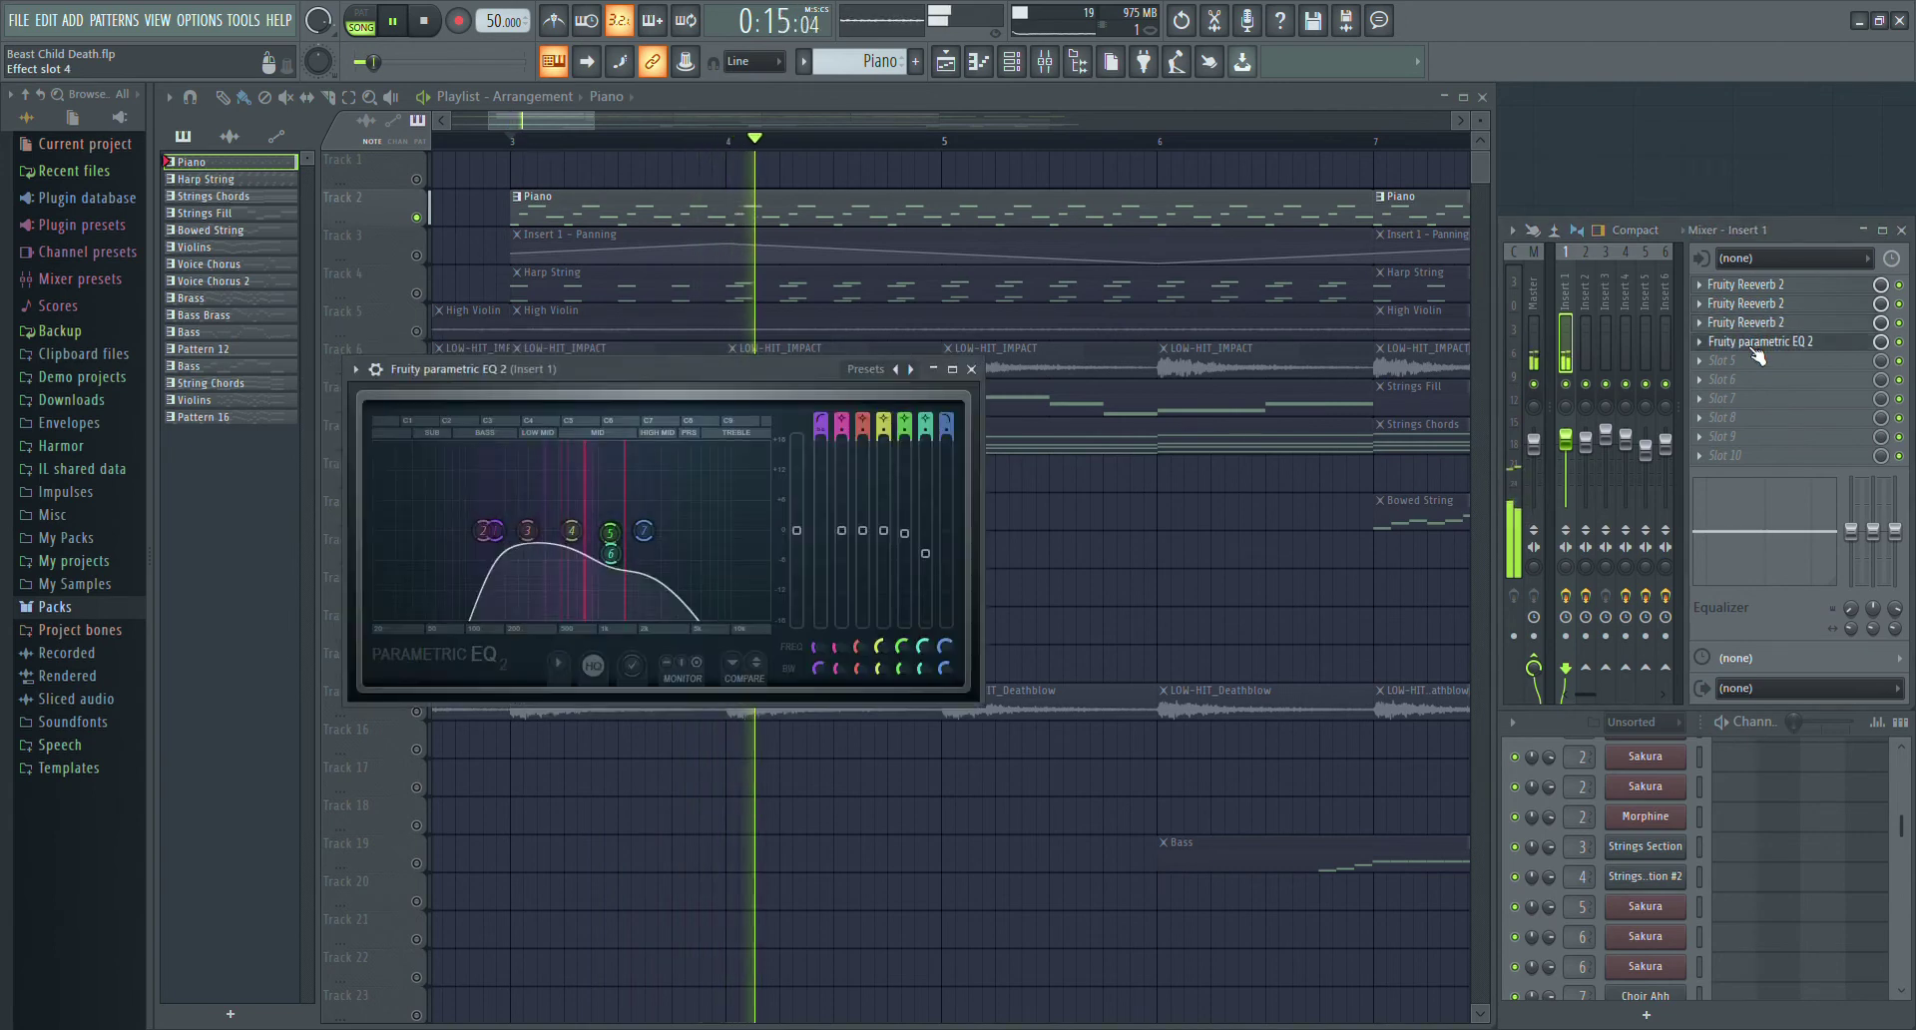
{"action": "left_click", "coordinate": [1756, 346]}
- Stop playback, inspect the DW channel's DirectWave instrument and the Packs browser's Instruments > Keyboard folder, and close both
{"action": "scroll", "coordinate": [1710, 775], "scroll_direction": "up", "scroll_amount": 3}
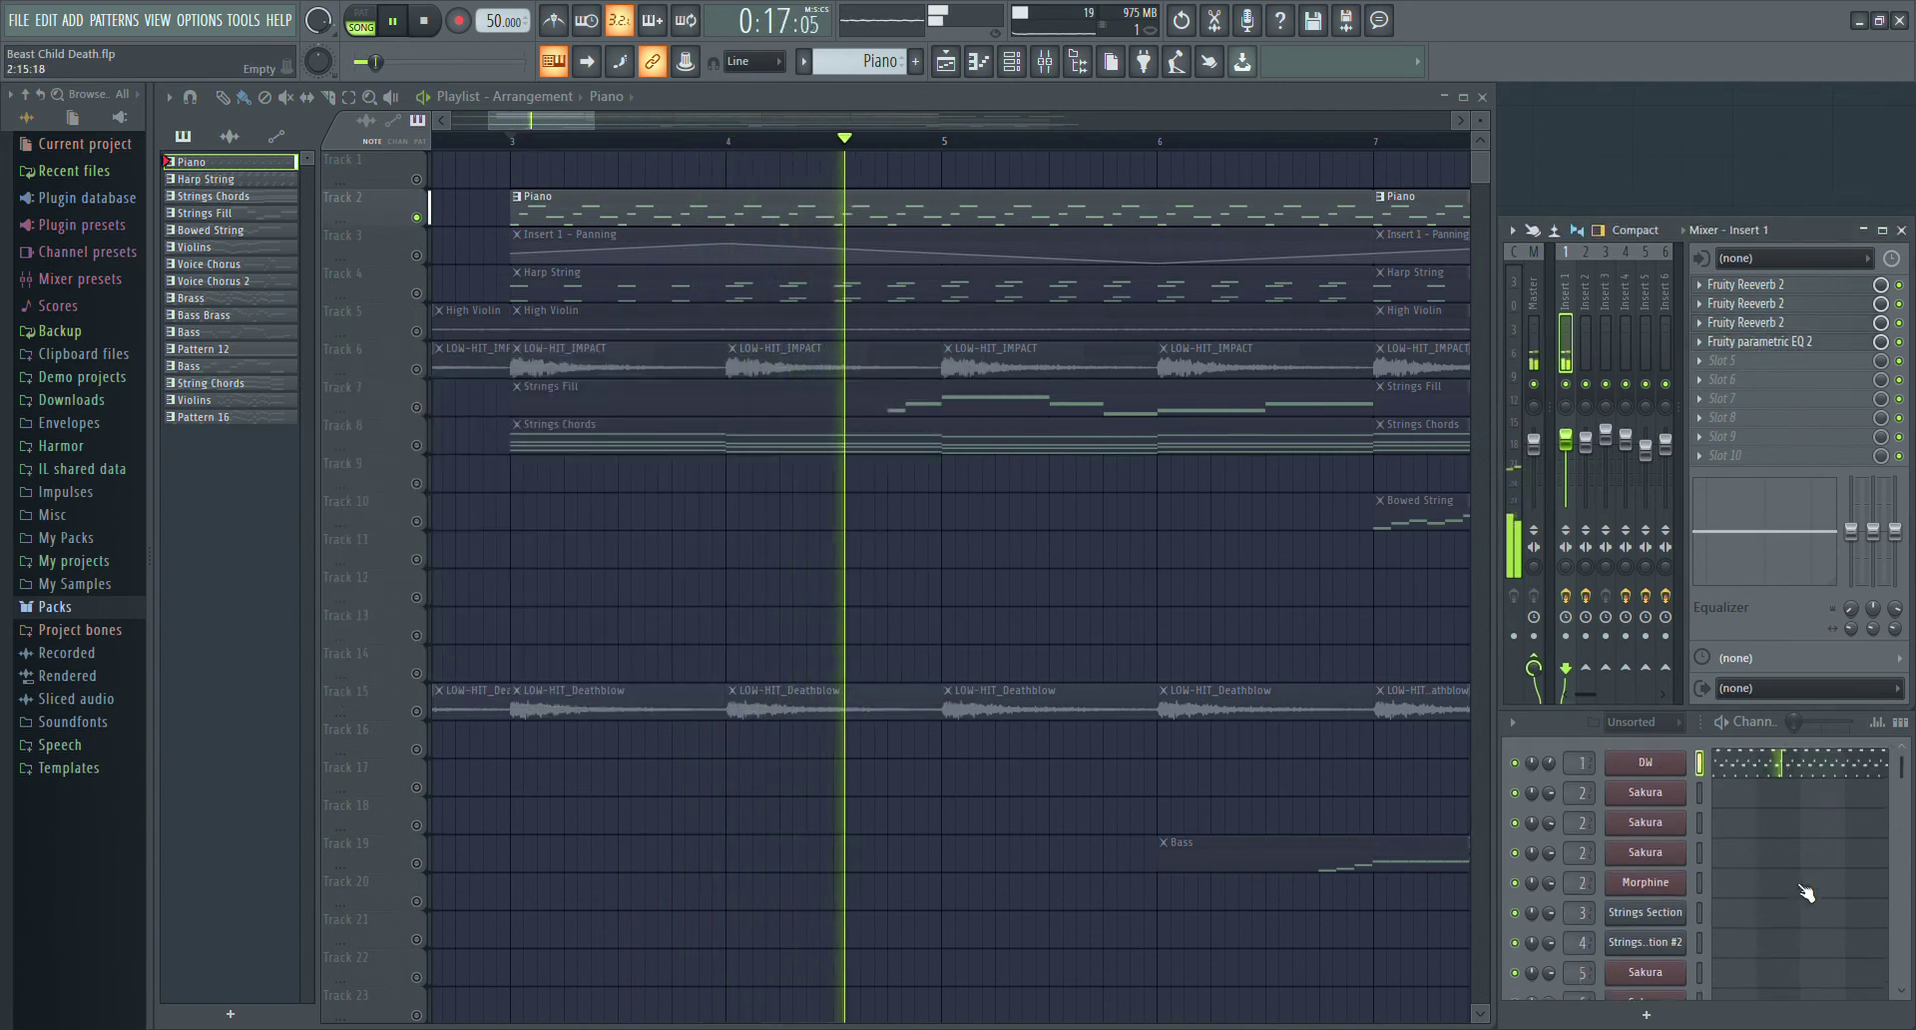
{"action": "key", "text": "space"}
{"action": "left_click", "coordinate": [1657, 775]}
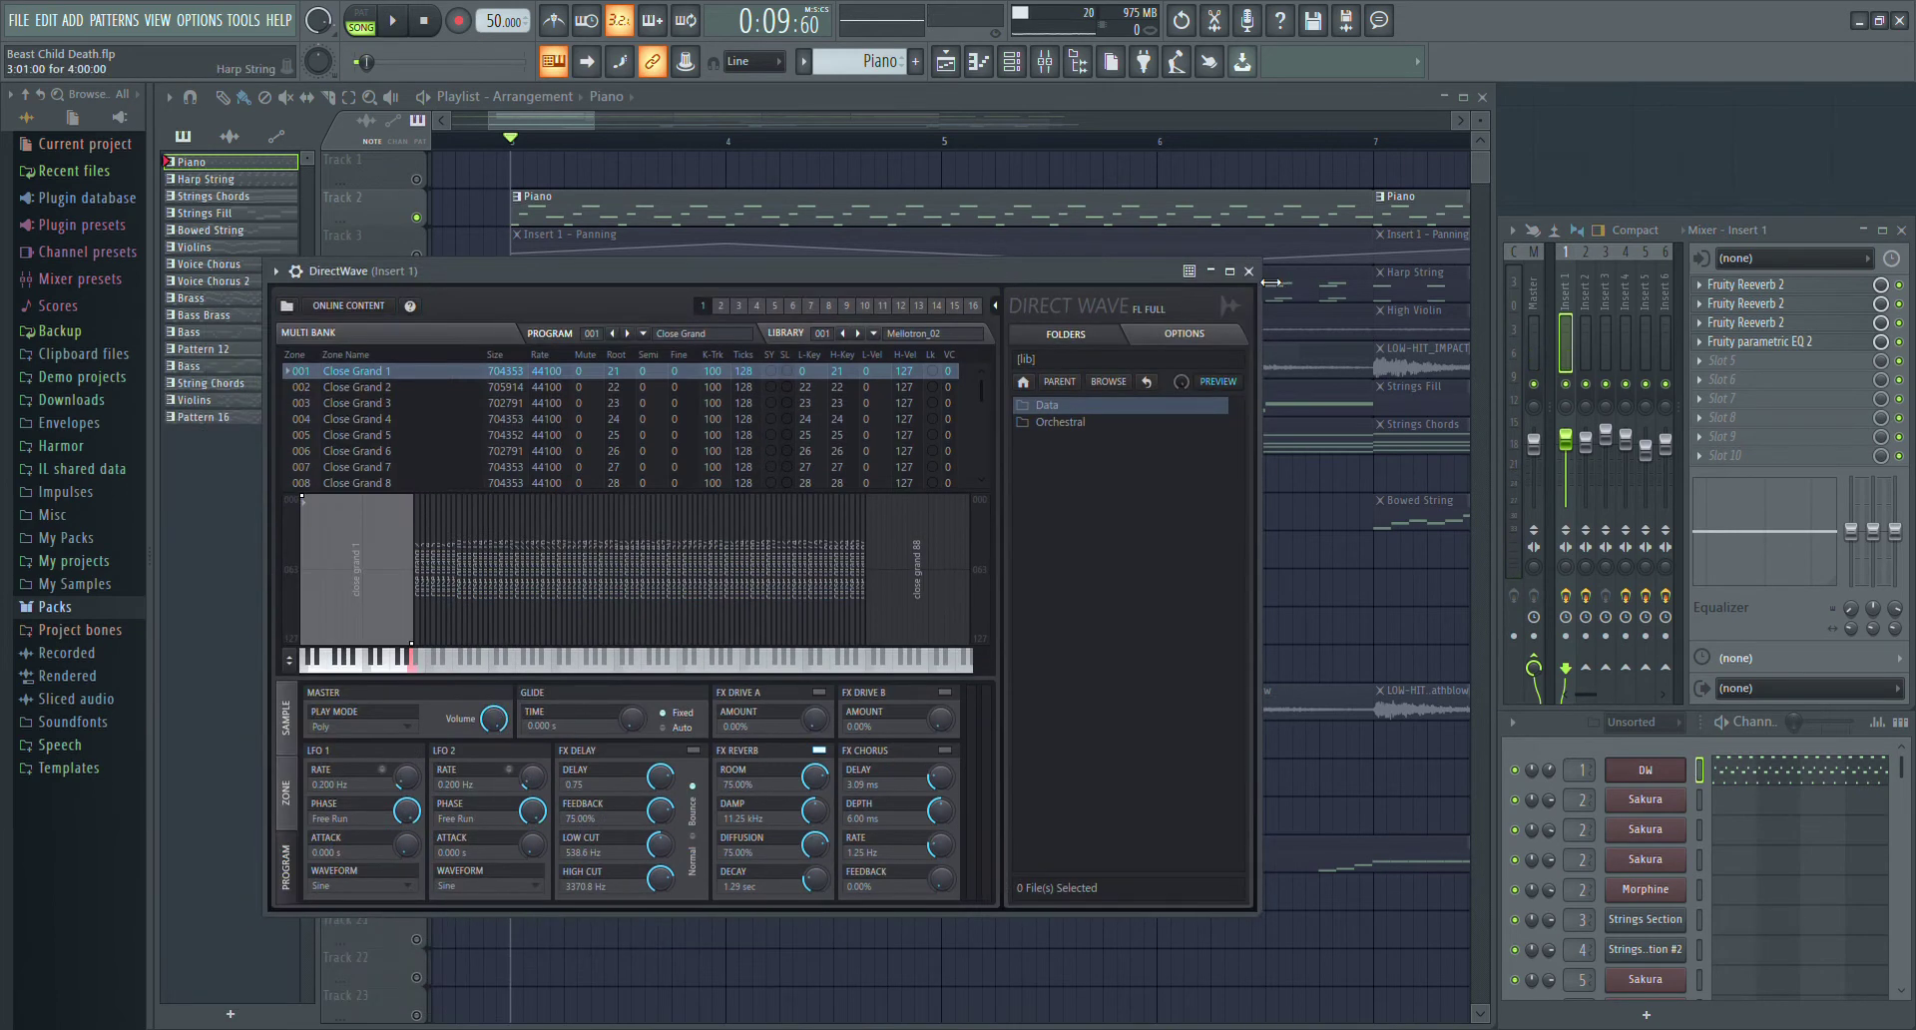
{"action": "left_click", "coordinate": [84, 609]}
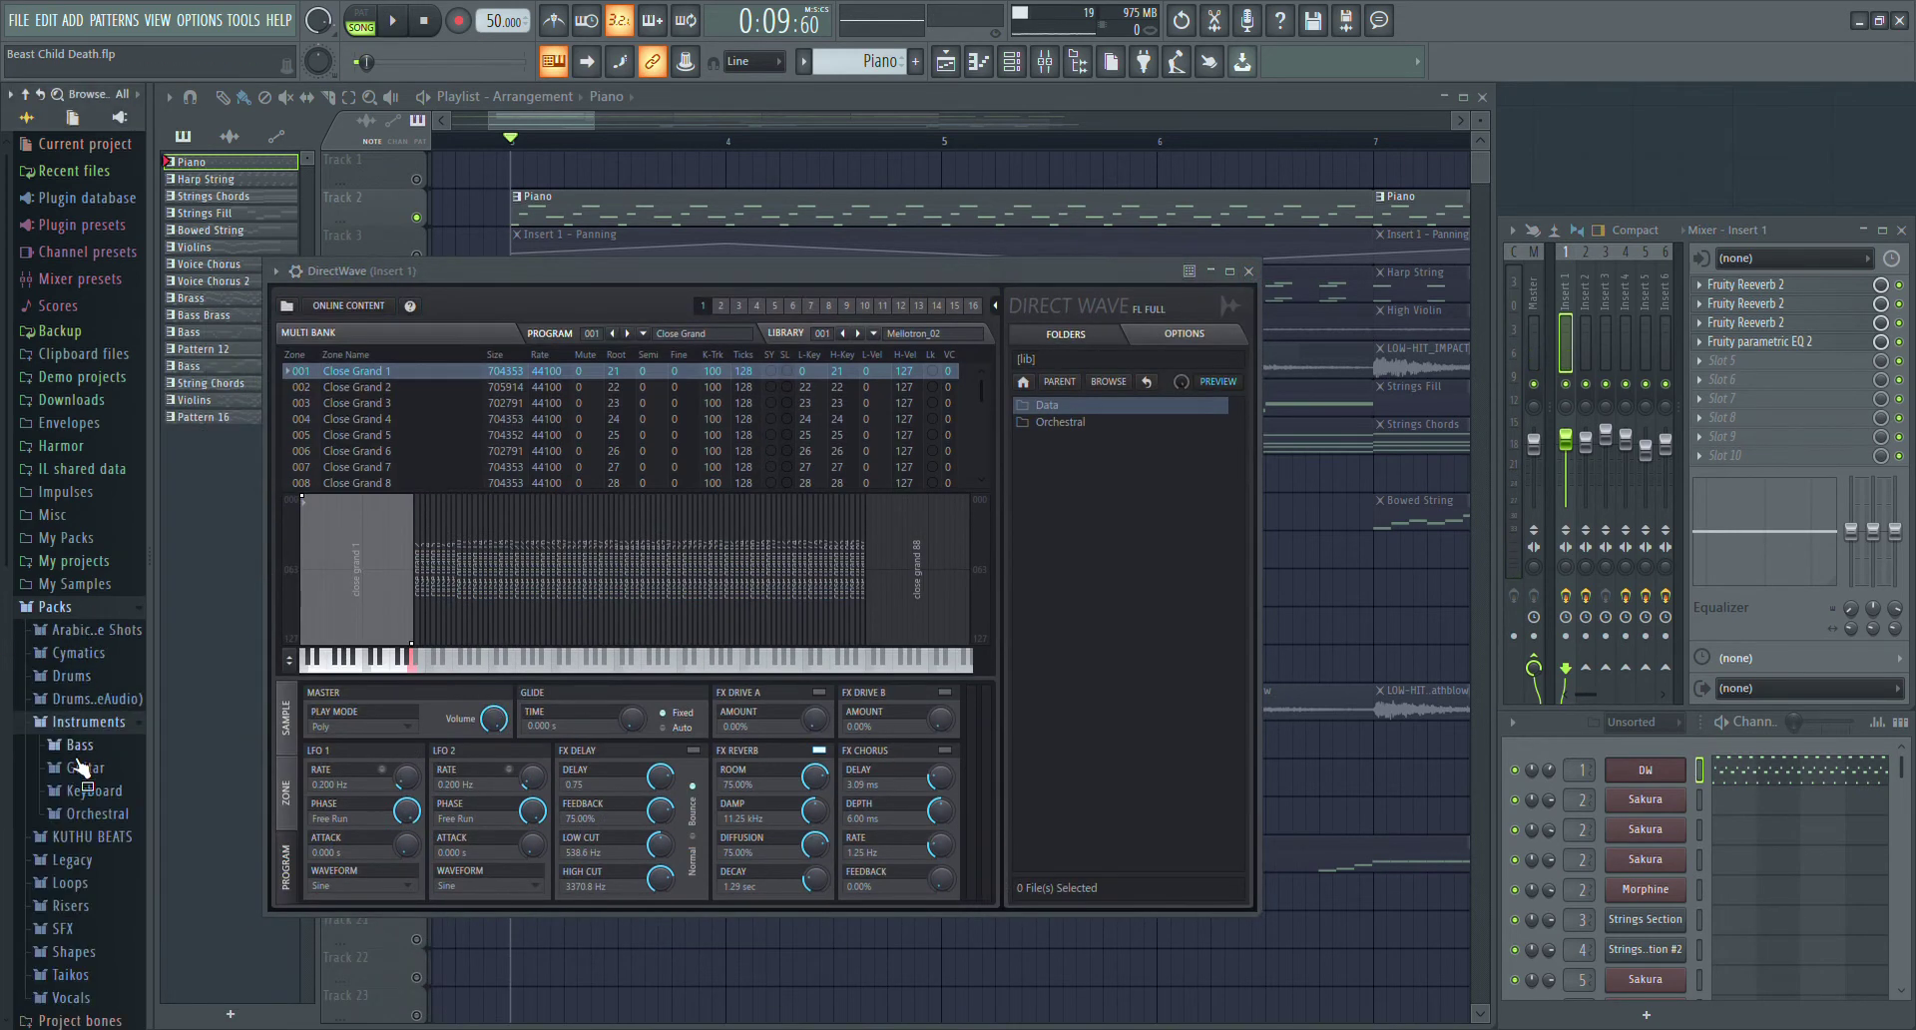
{"action": "left_click", "coordinate": [86, 790]}
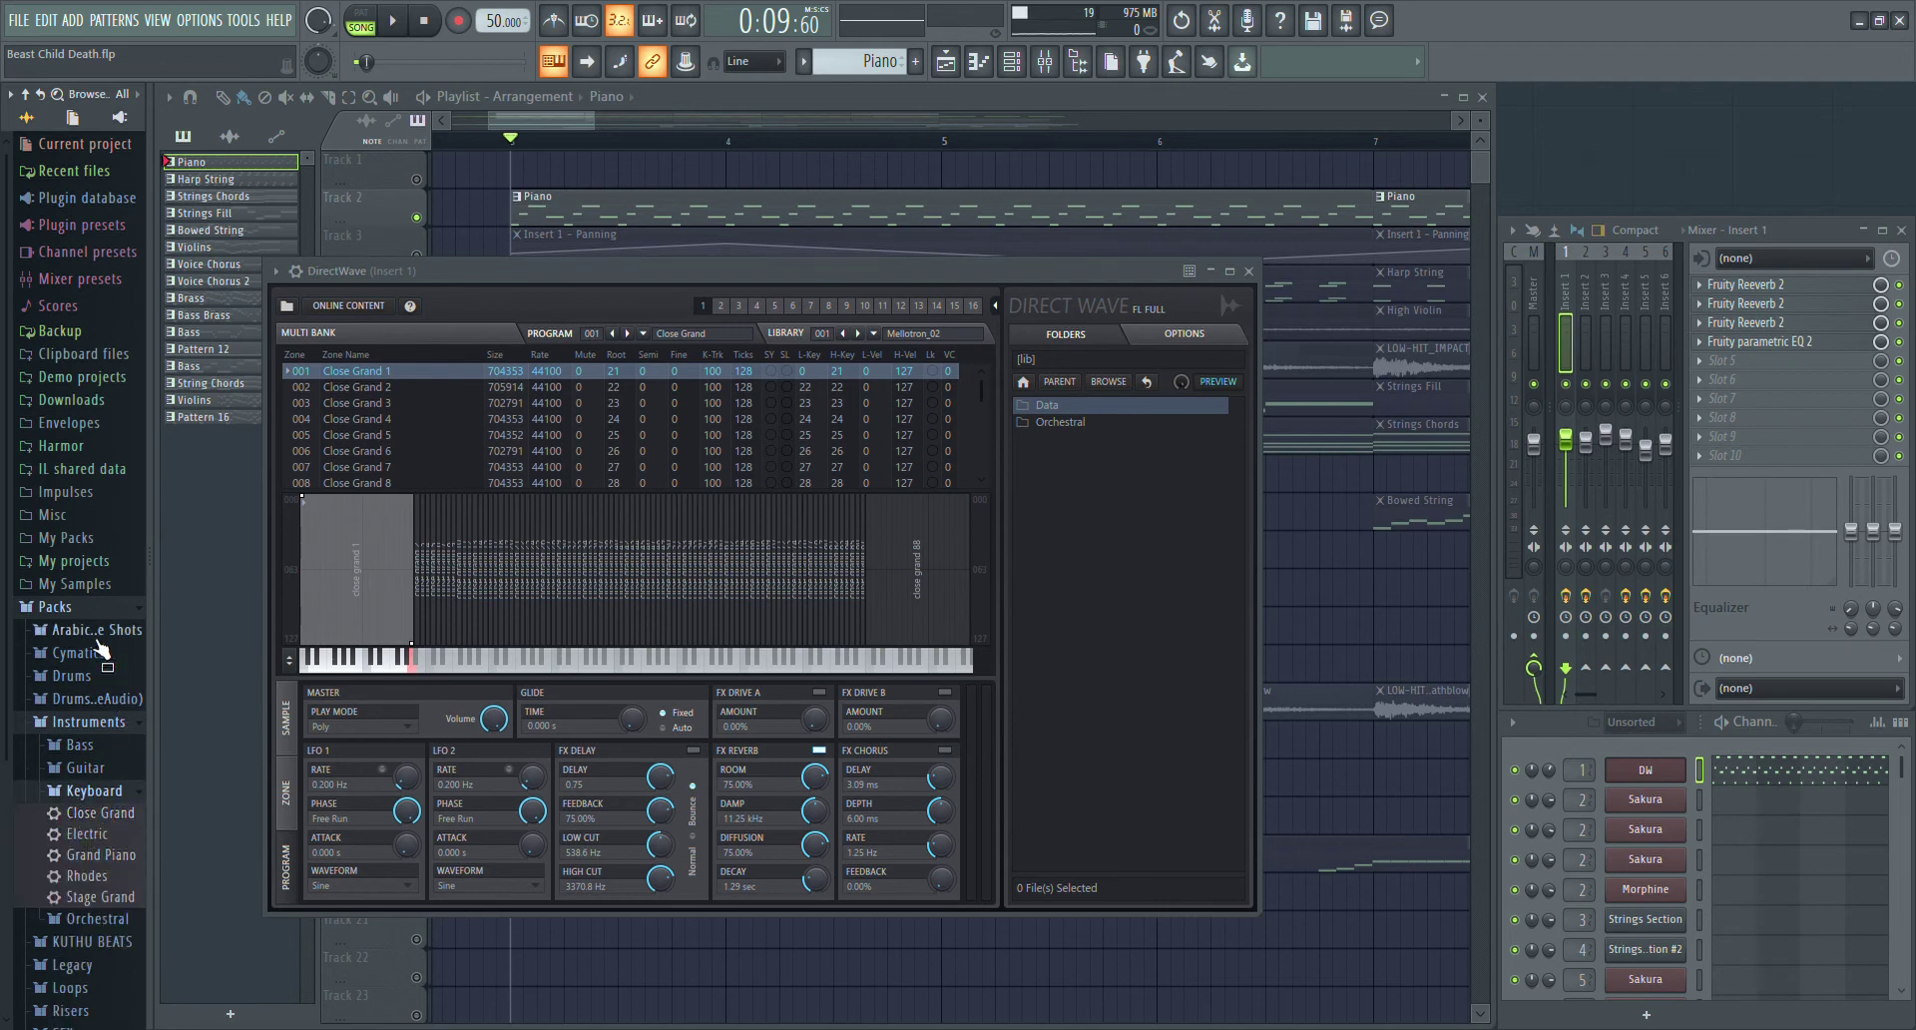
{"action": "left_click", "coordinate": [89, 607]}
{"action": "left_click", "coordinate": [1249, 271]}
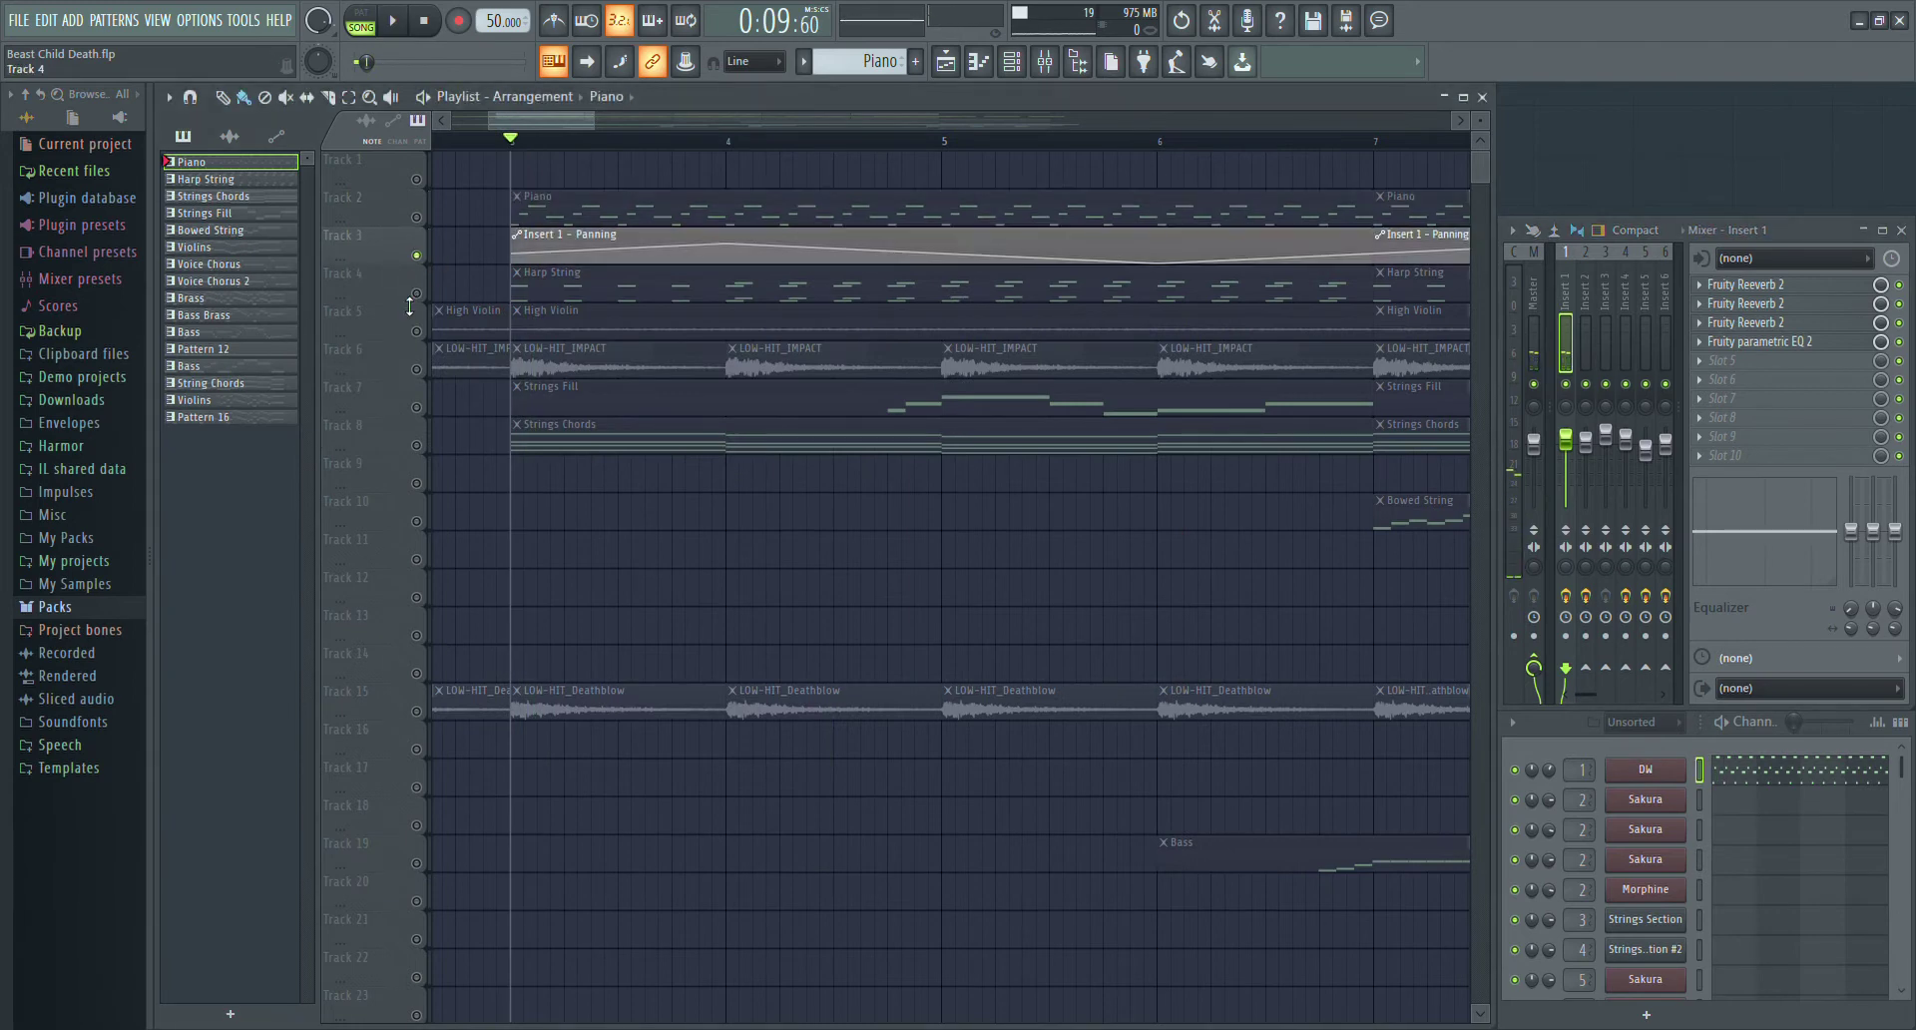
- Unmute the Piano track alongside the Insert 1 - Panning automation and audition them together from bar 3
{"action": "left_click", "coordinate": [417, 218]}
{"action": "key", "text": "space"}
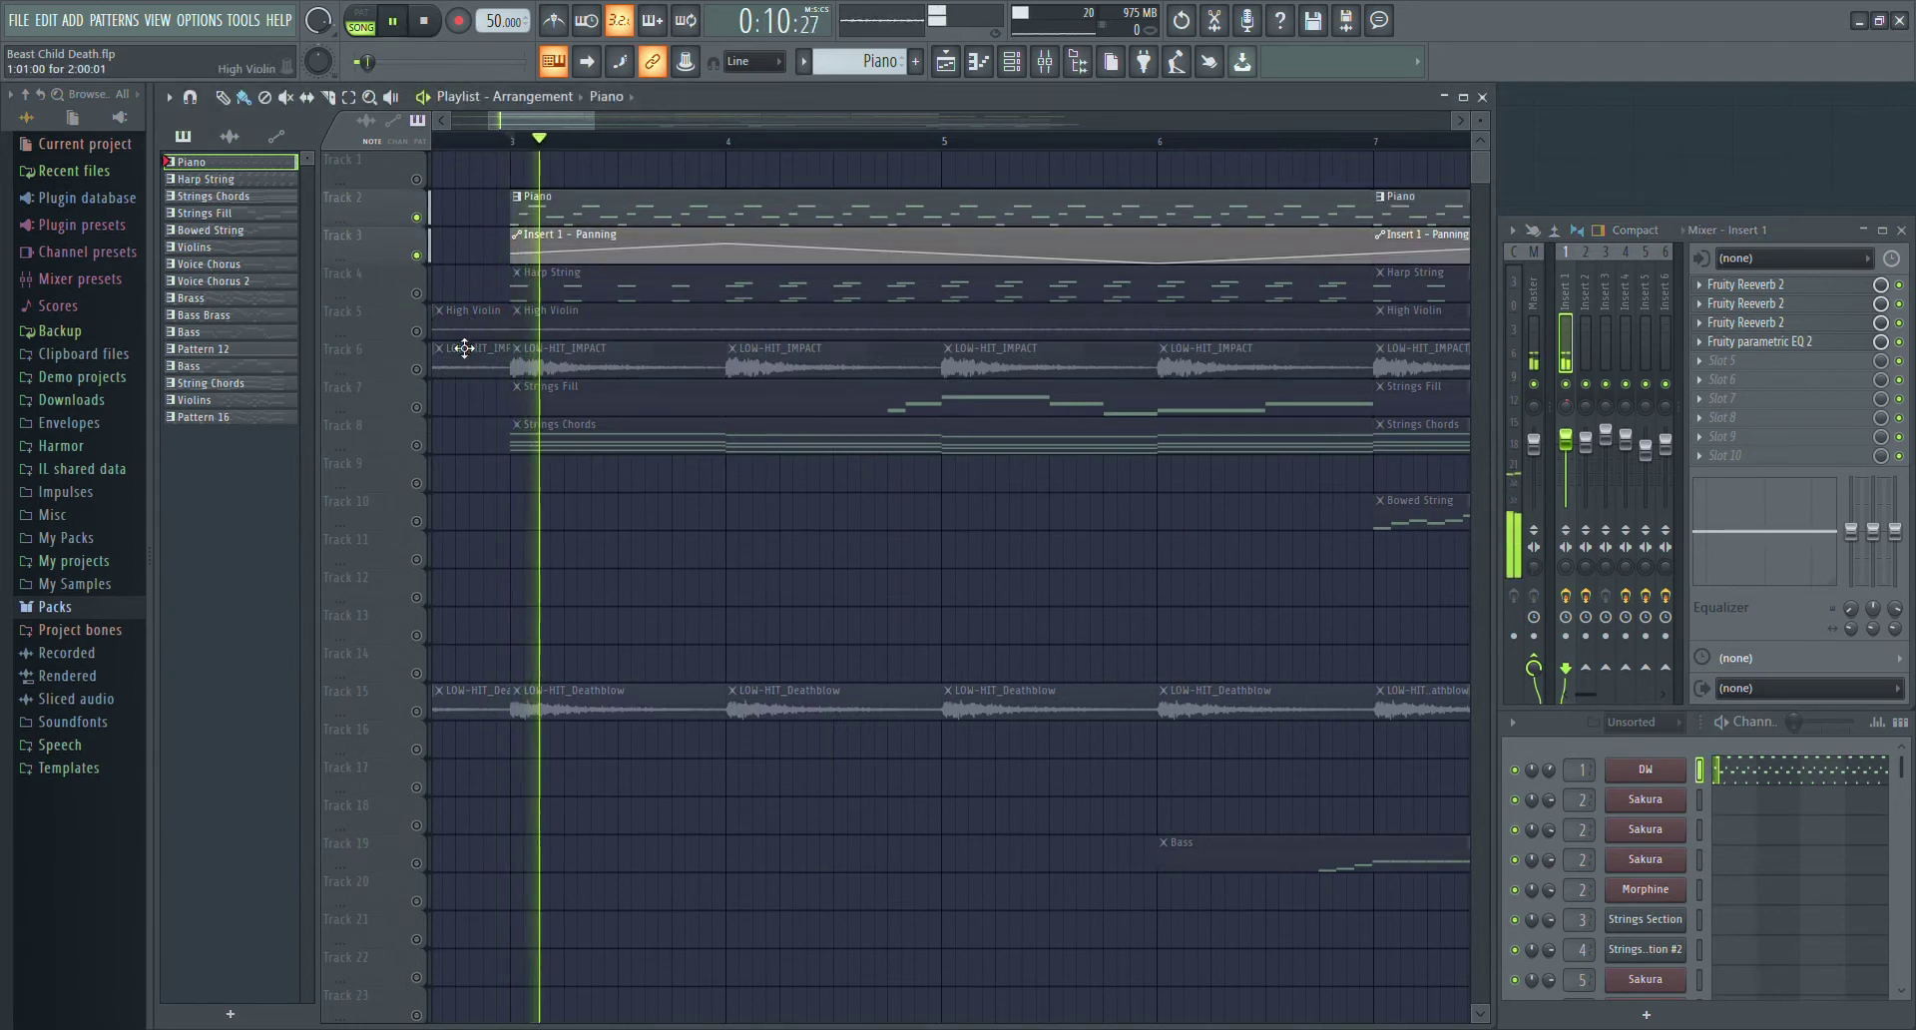
{"action": "key", "text": "space"}
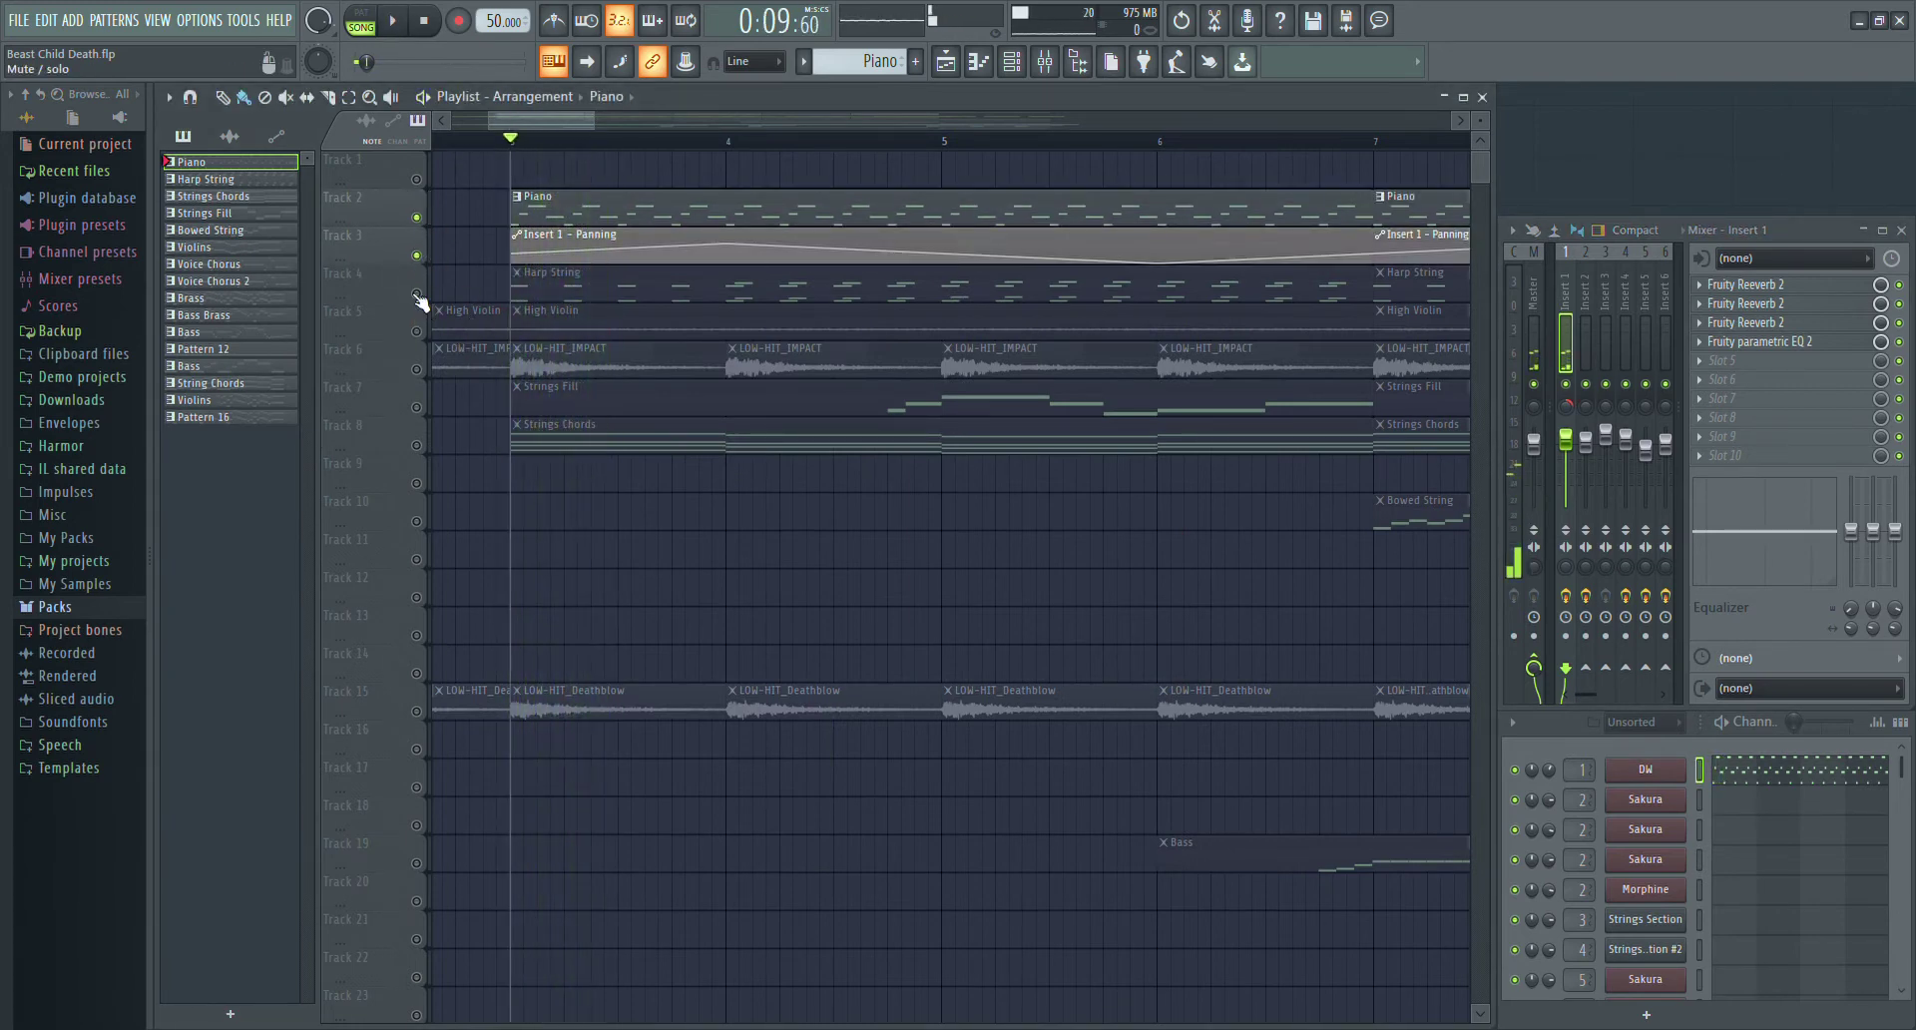
- Solo the Harp String track, start playback and select the Harp String pattern
{"action": "right_click", "coordinate": [417, 293]}
{"action": "key", "text": "space"}
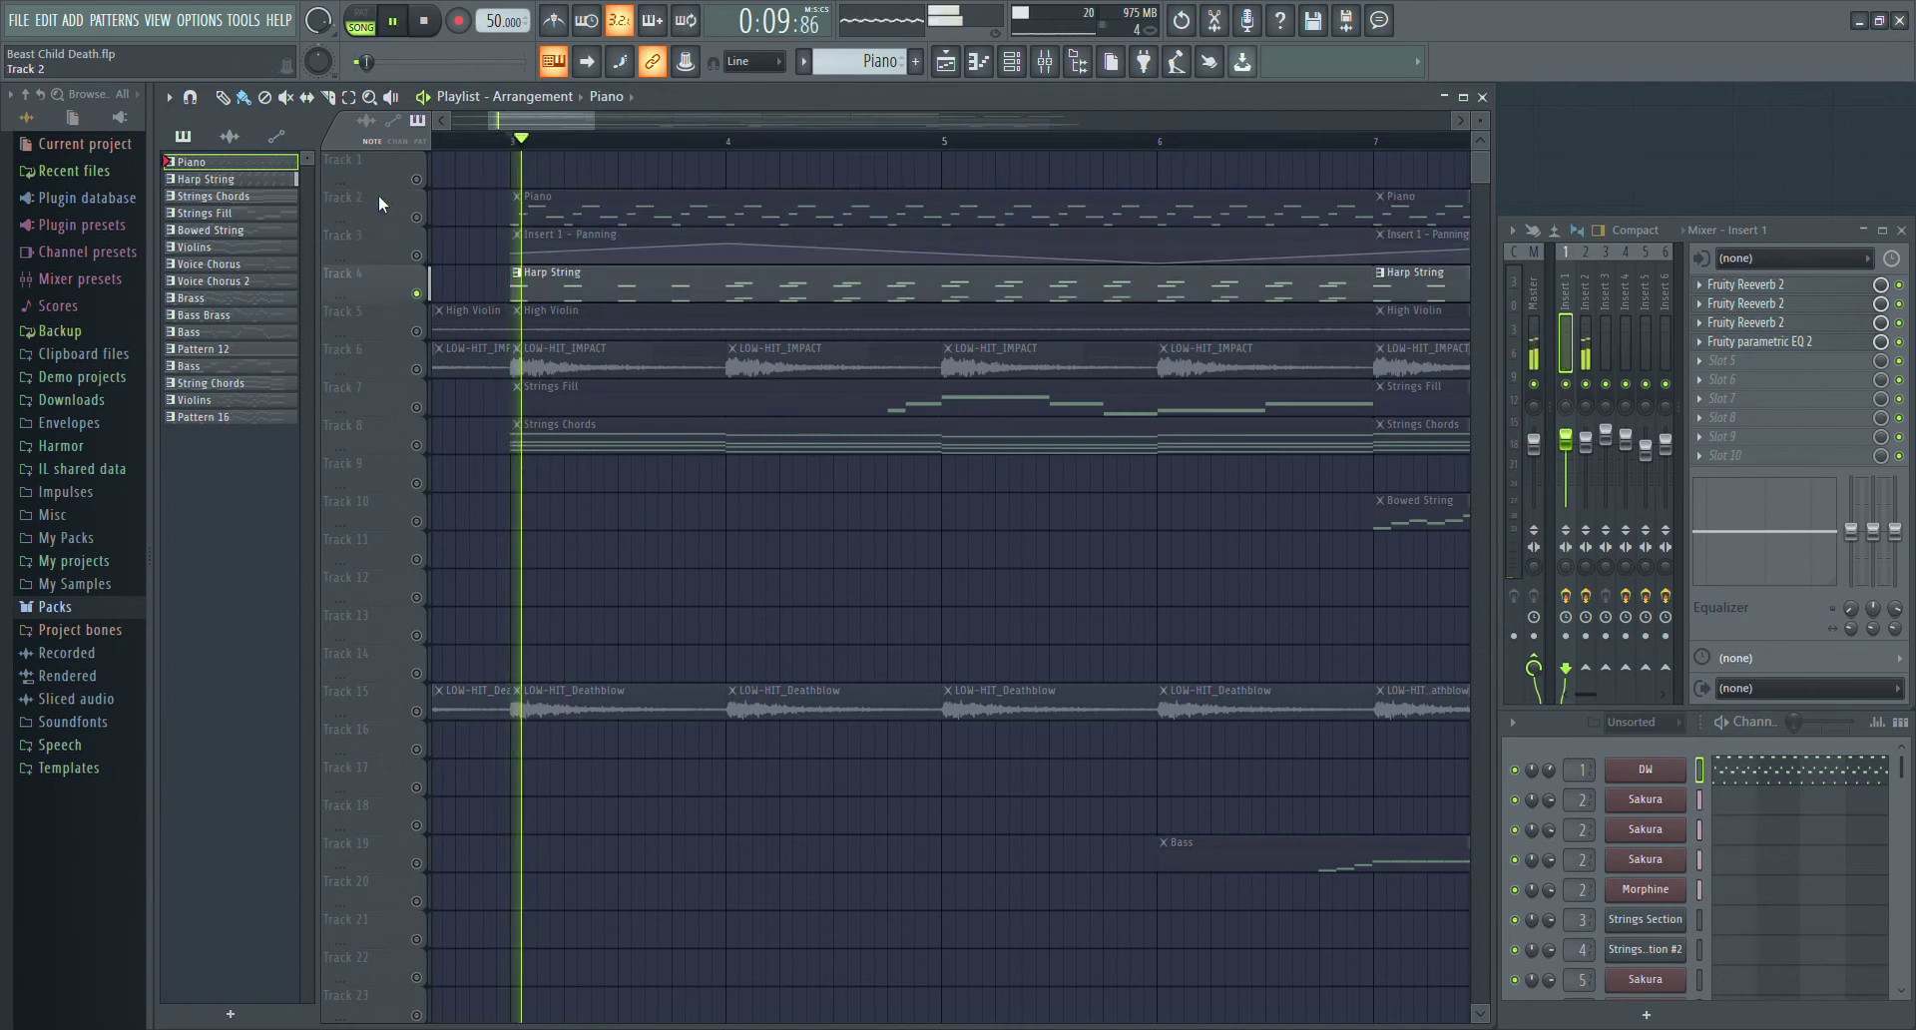
{"action": "left_click", "coordinate": [231, 180]}
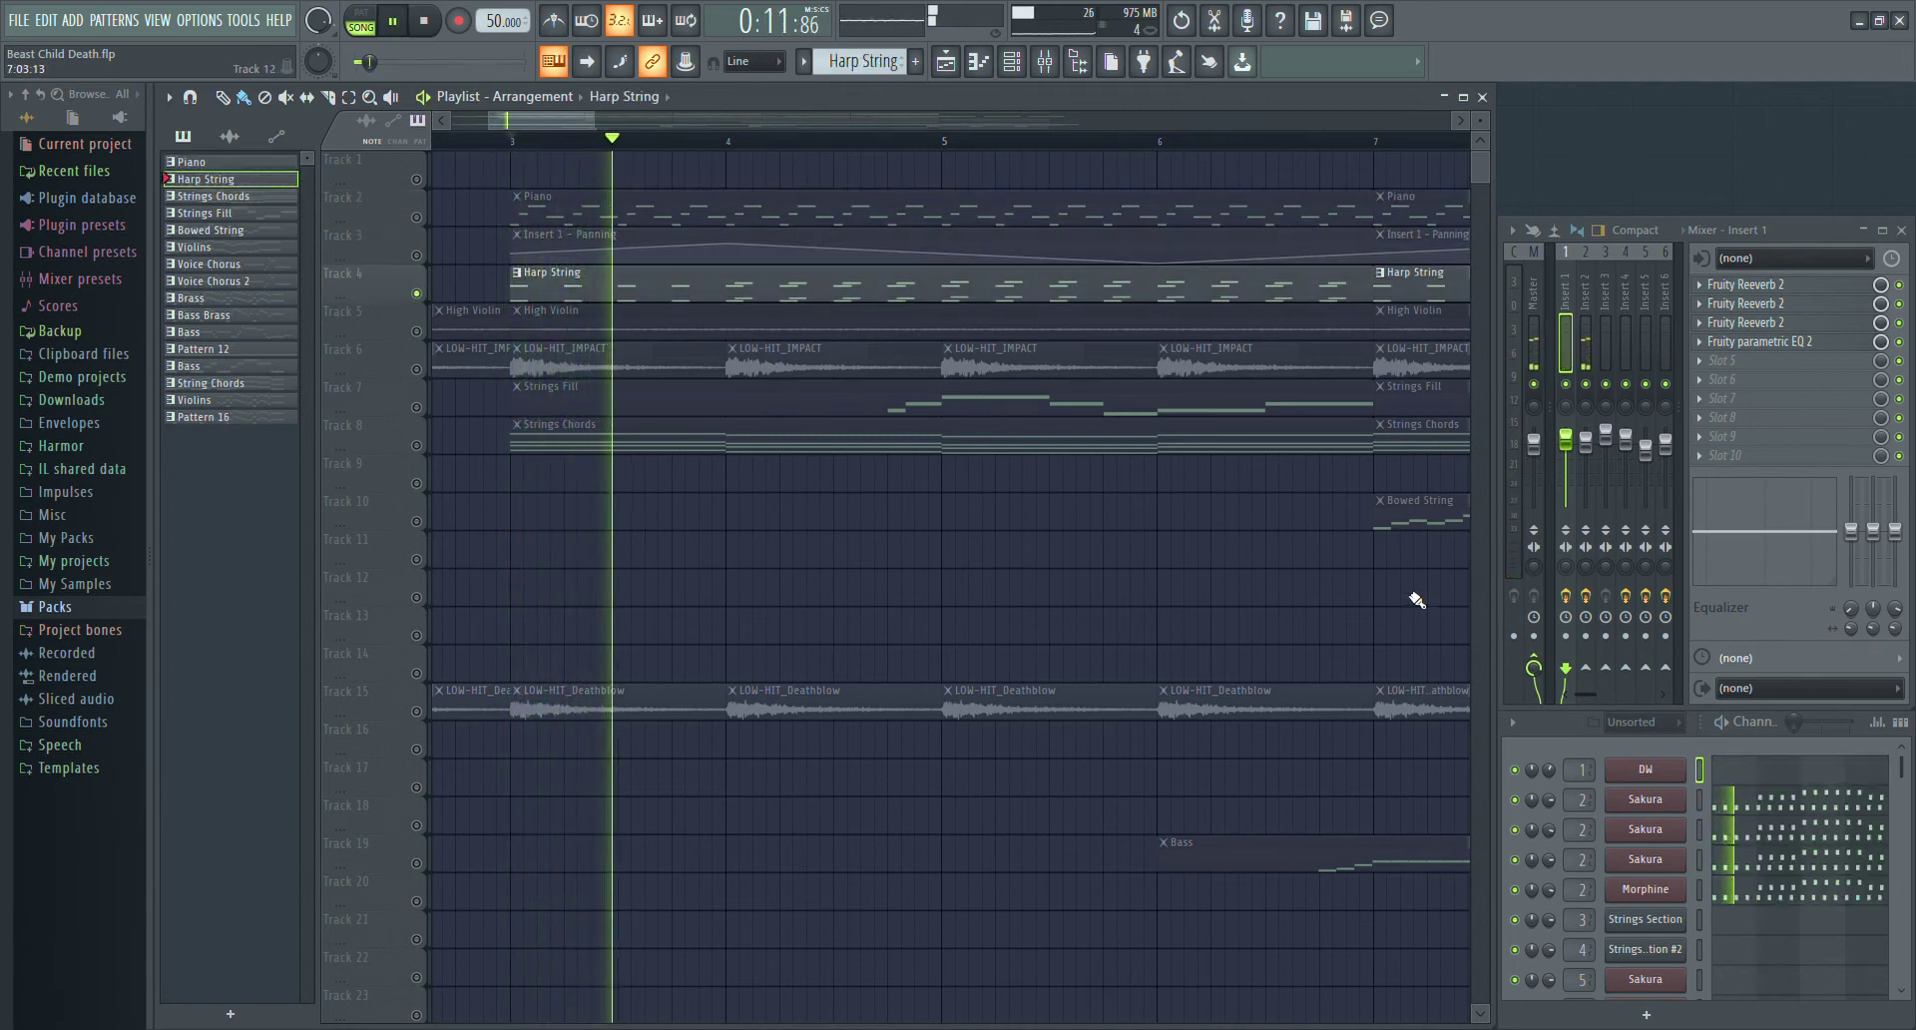
- Inspect the two Fruity Reeverb 2 effects, Fruity parametric EQ 2 and Fruity delay 2 on mixer Insert 2, and stop playback
{"action": "left_click", "coordinate": [1589, 296]}
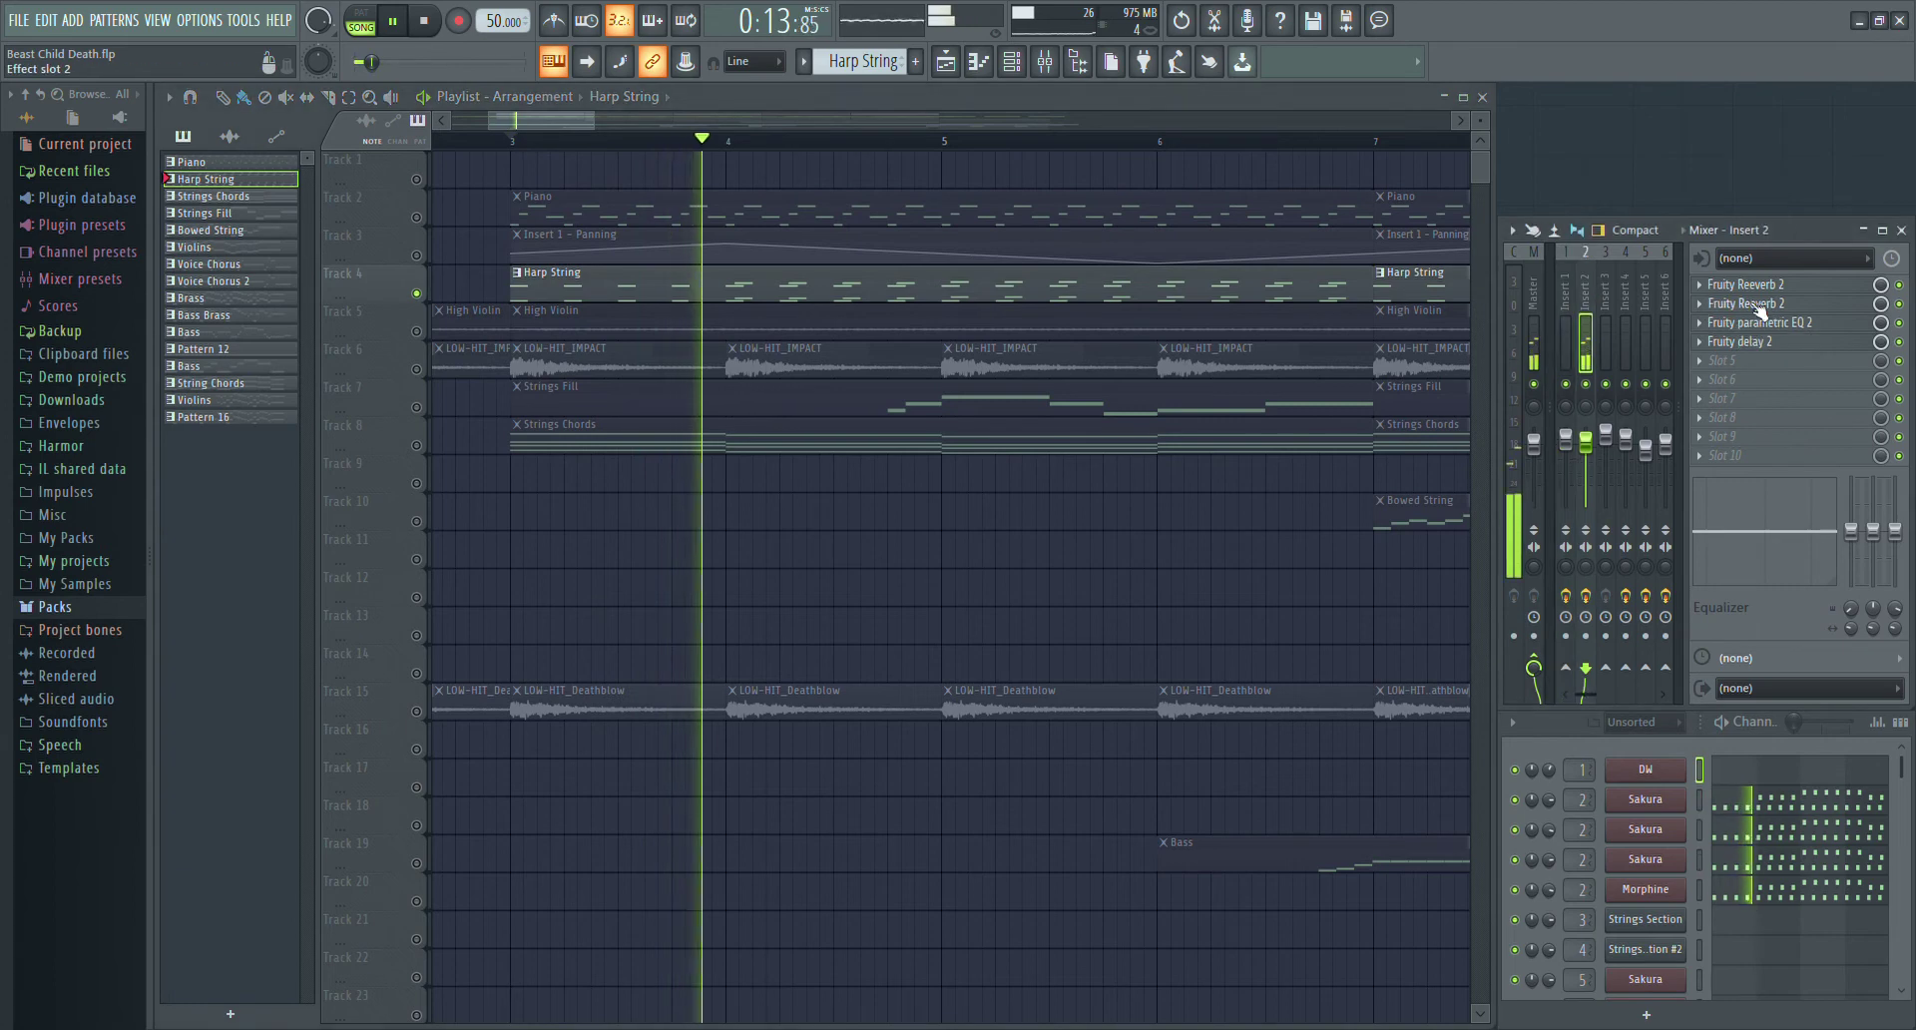
{"action": "left_click", "coordinate": [1746, 285]}
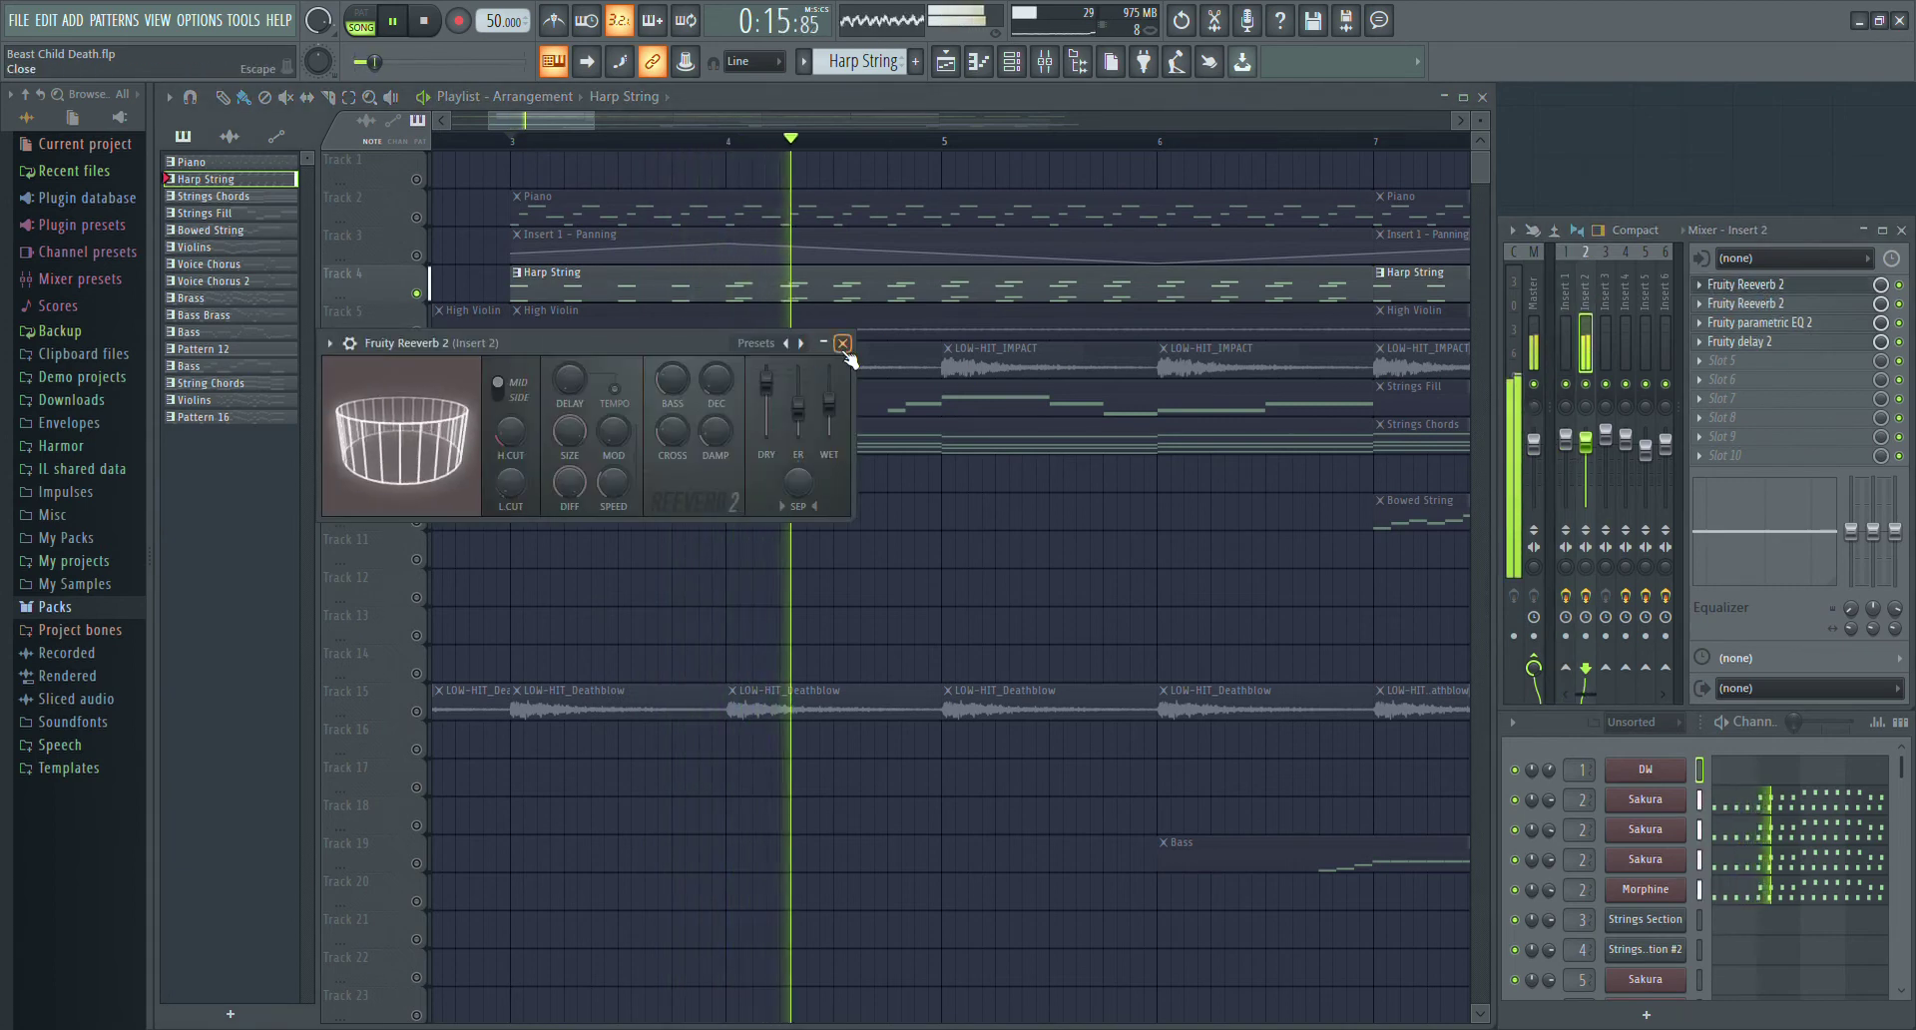
{"action": "left_click", "coordinate": [844, 343]}
{"action": "left_click", "coordinate": [1740, 304]}
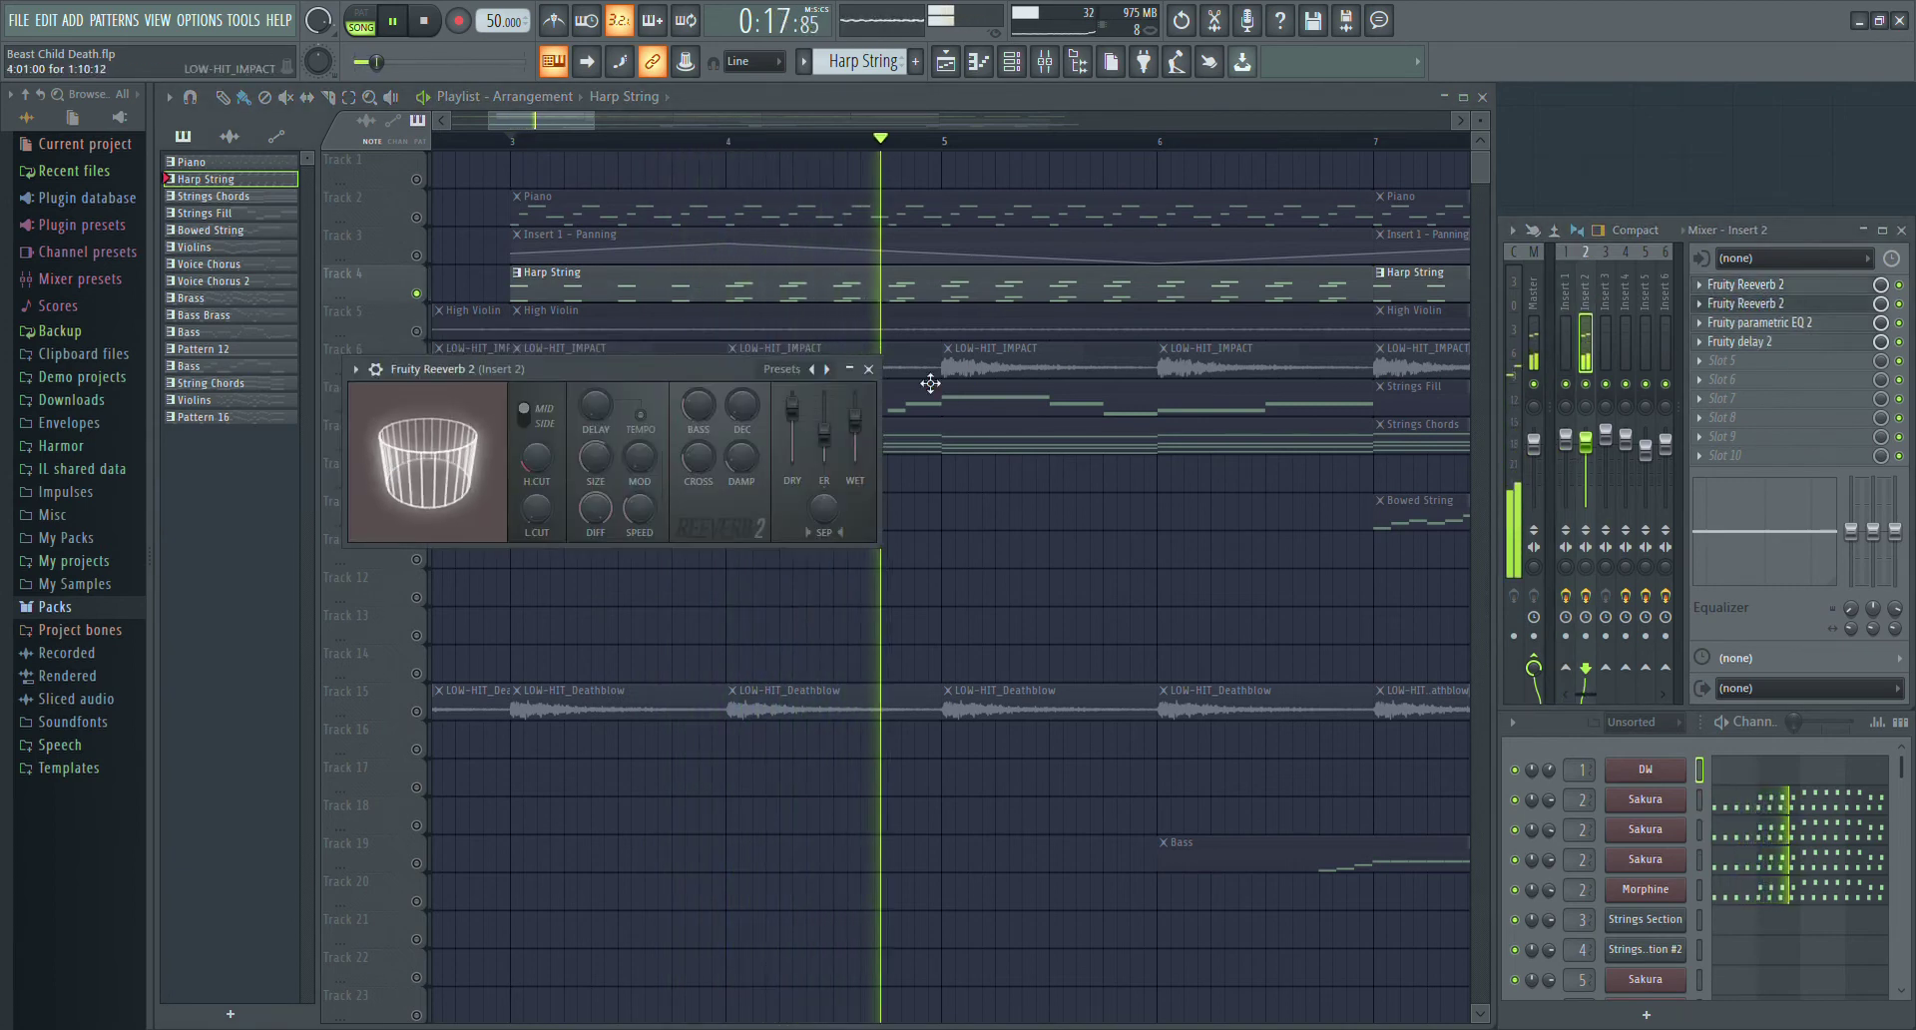
{"action": "left_click", "coordinate": [869, 368]}
{"action": "left_click", "coordinate": [1761, 324]}
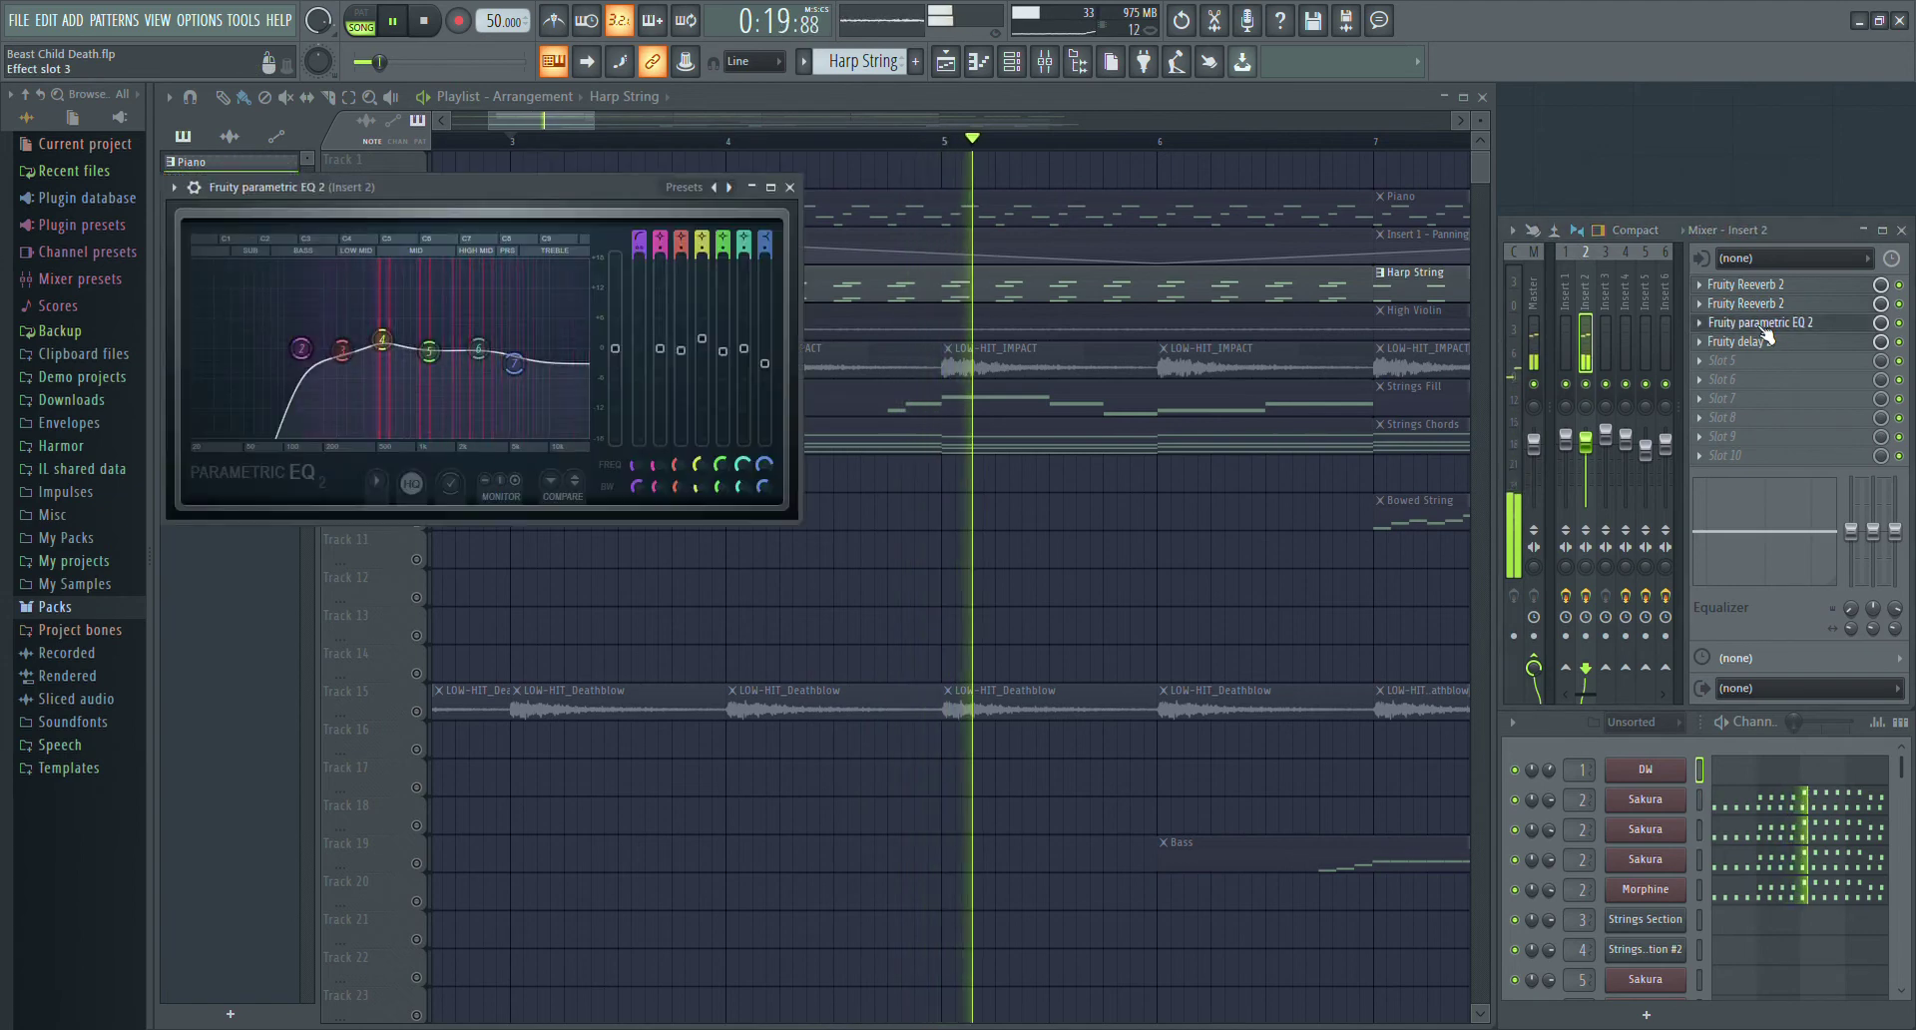
{"action": "left_click", "coordinate": [1763, 327]}
{"action": "left_click", "coordinate": [1762, 344]}
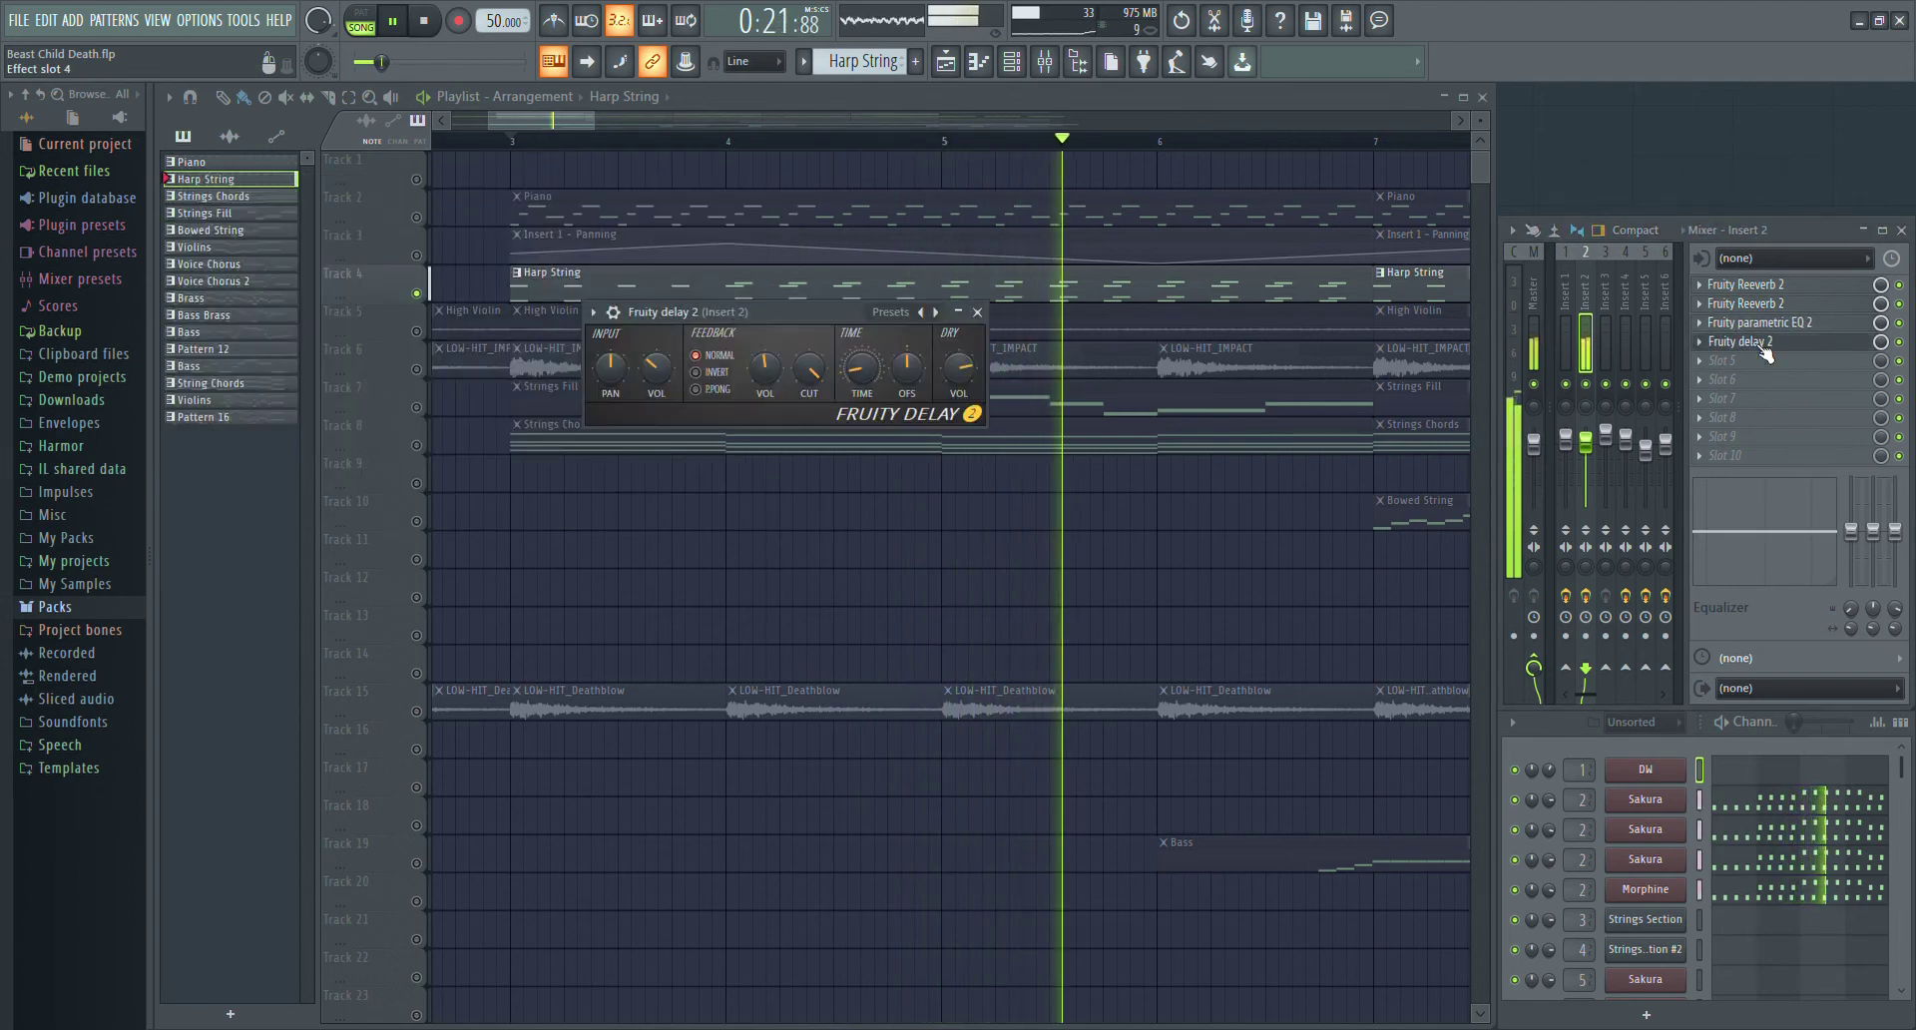
{"action": "key", "text": "space"}
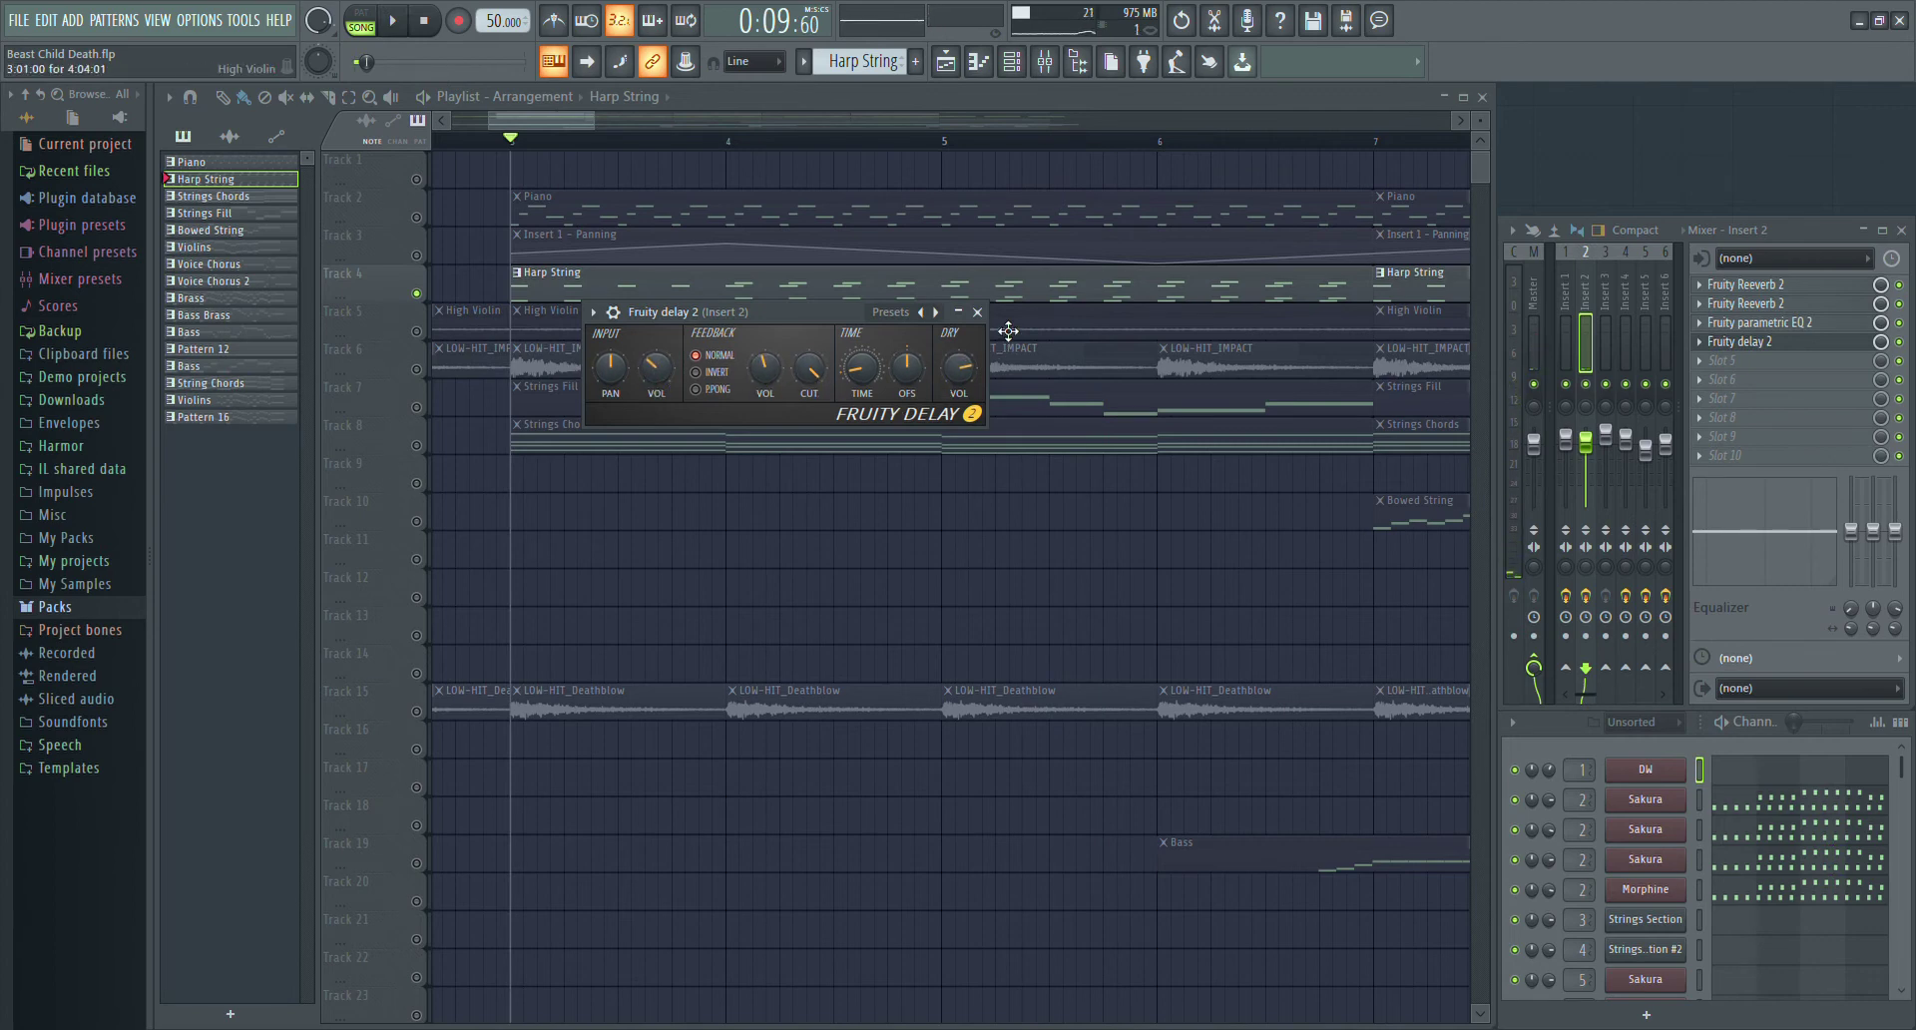
- Close Fruity delay 2 and inspect the presets of the three Sakura instruments on Insert 2 while playing the Harp String part
{"action": "left_click", "coordinate": [977, 313]}
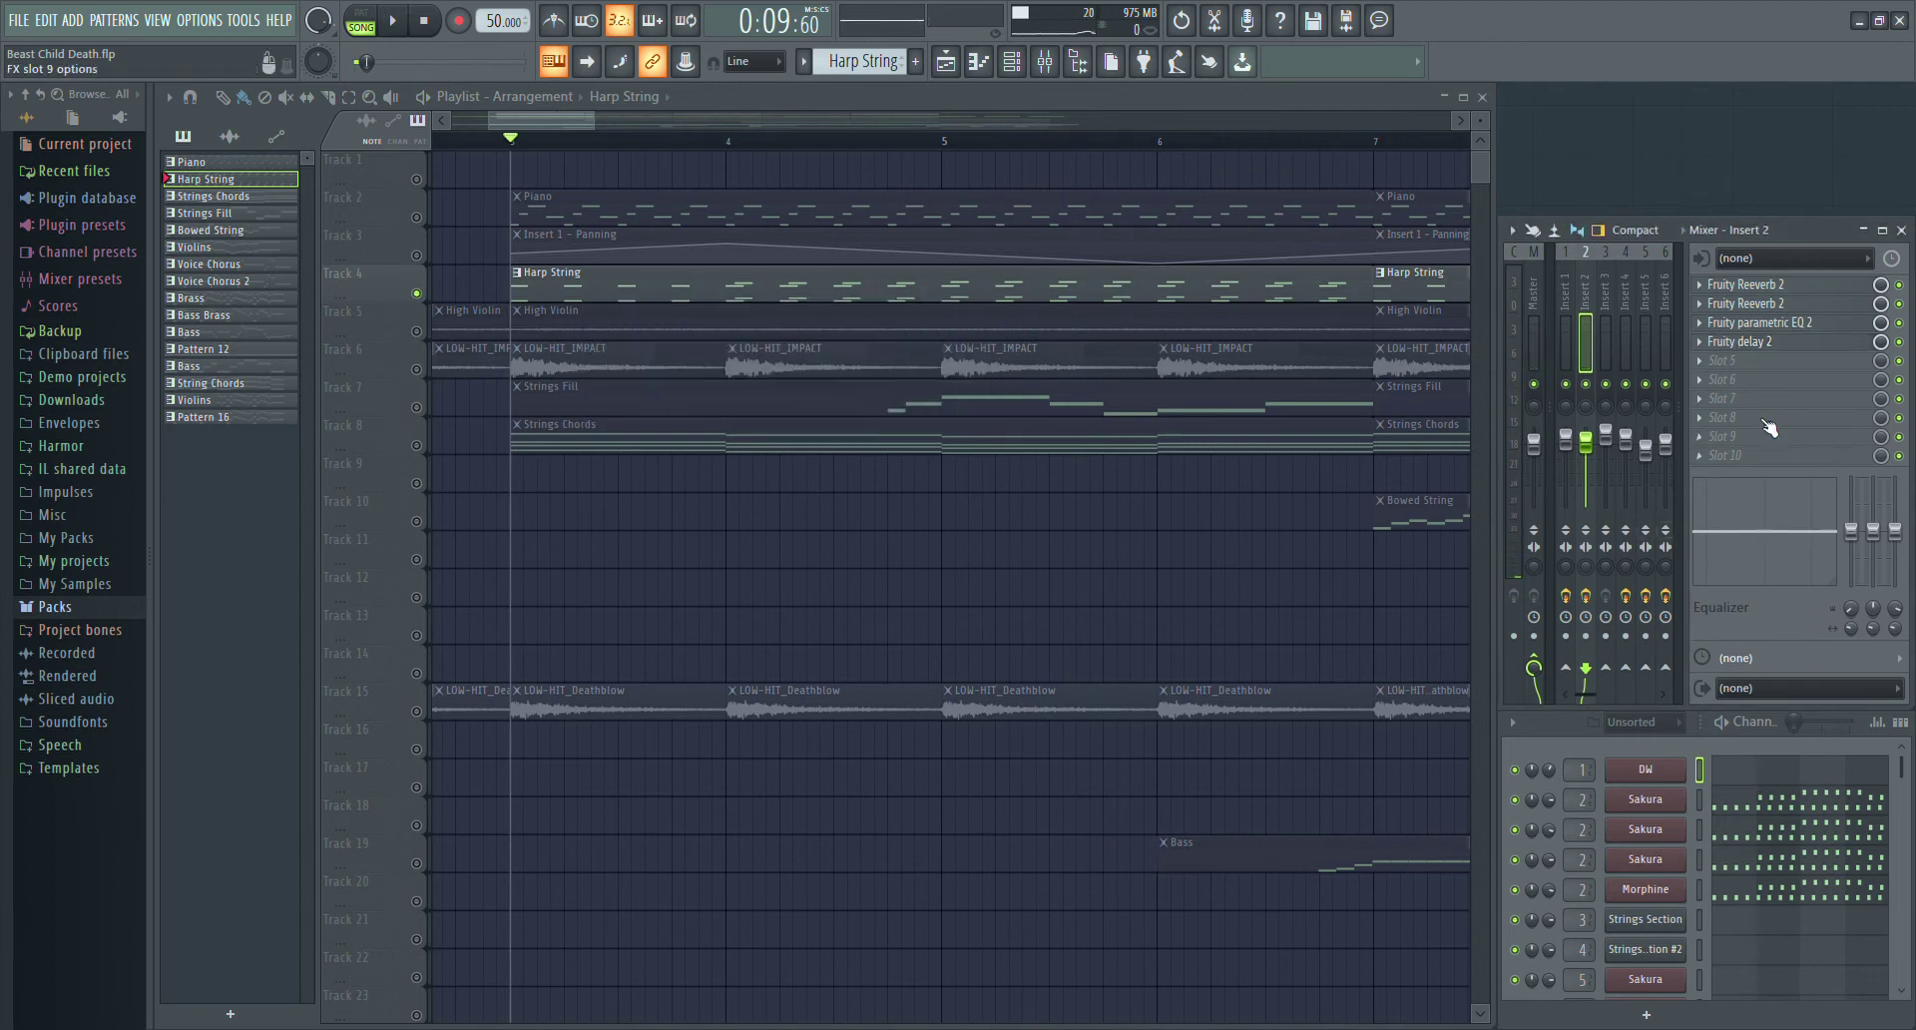
{"action": "left_click", "coordinate": [1644, 801]}
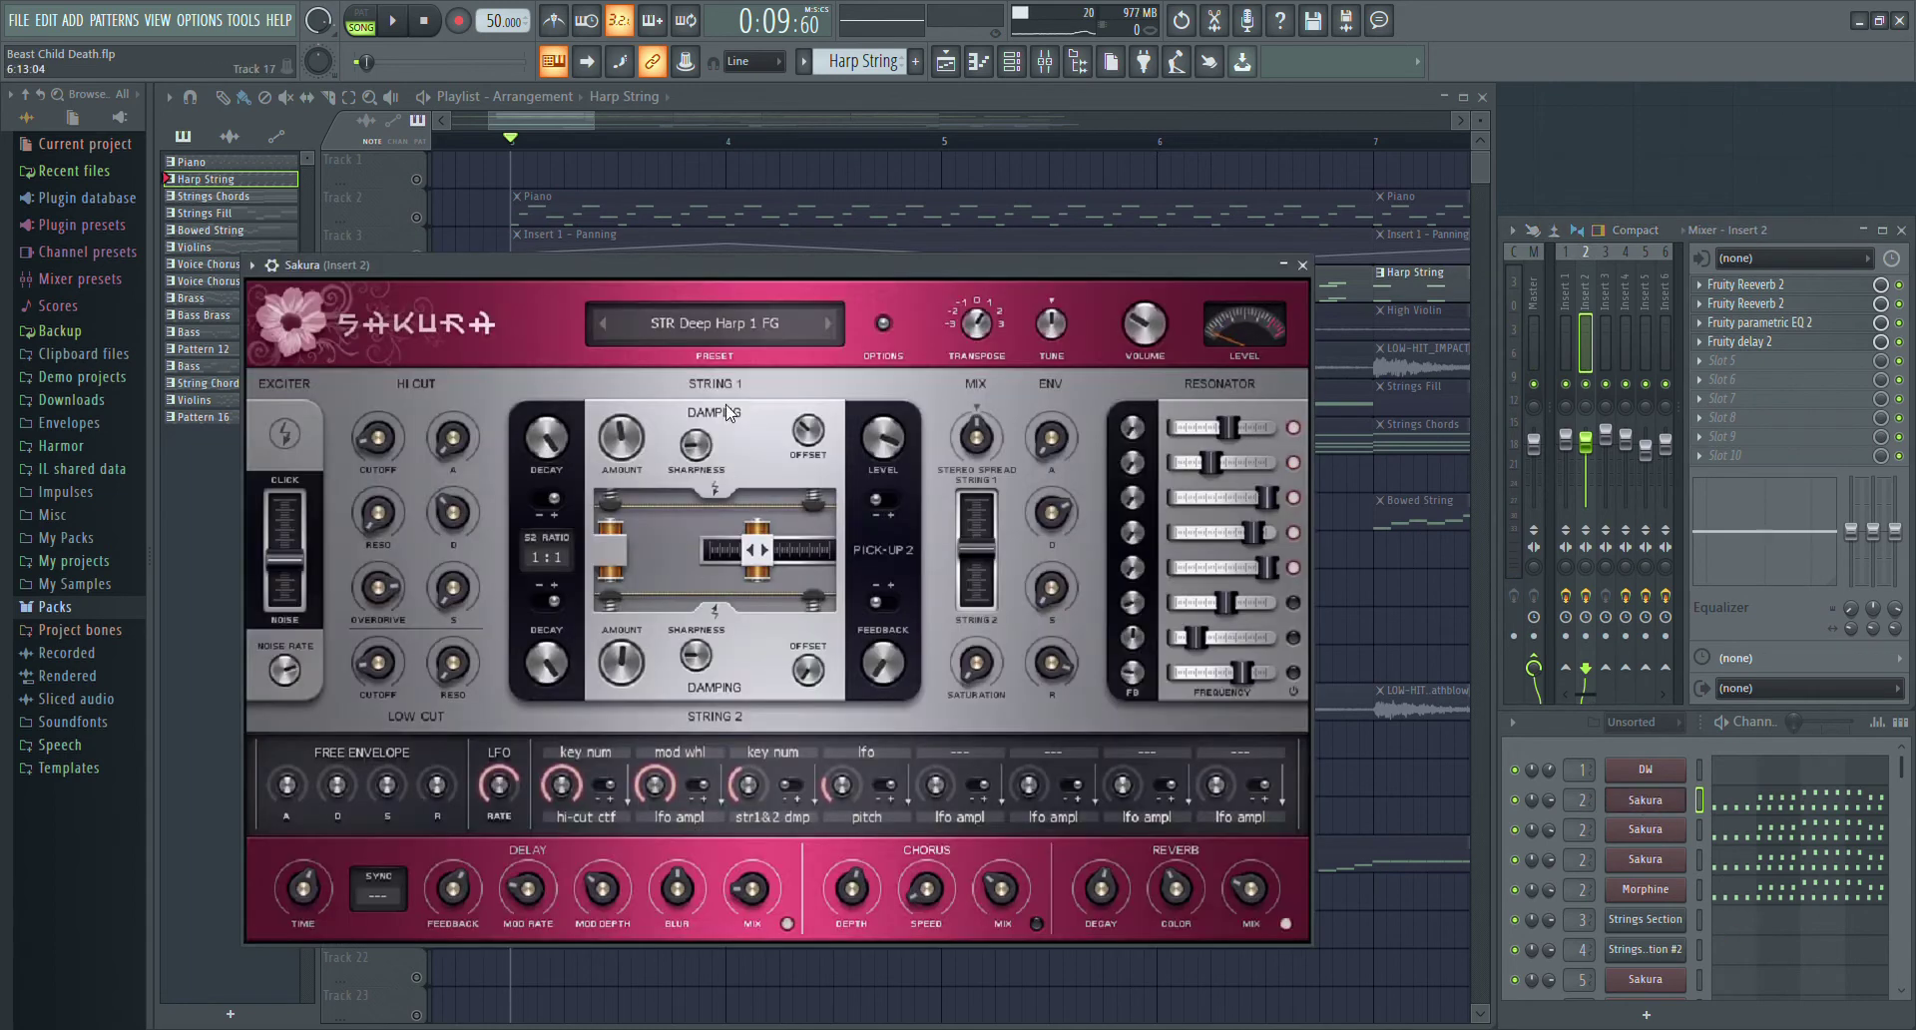
{"action": "left_click", "coordinate": [1304, 266]}
{"action": "key", "text": "space"}
{"action": "left_click", "coordinate": [1645, 830]}
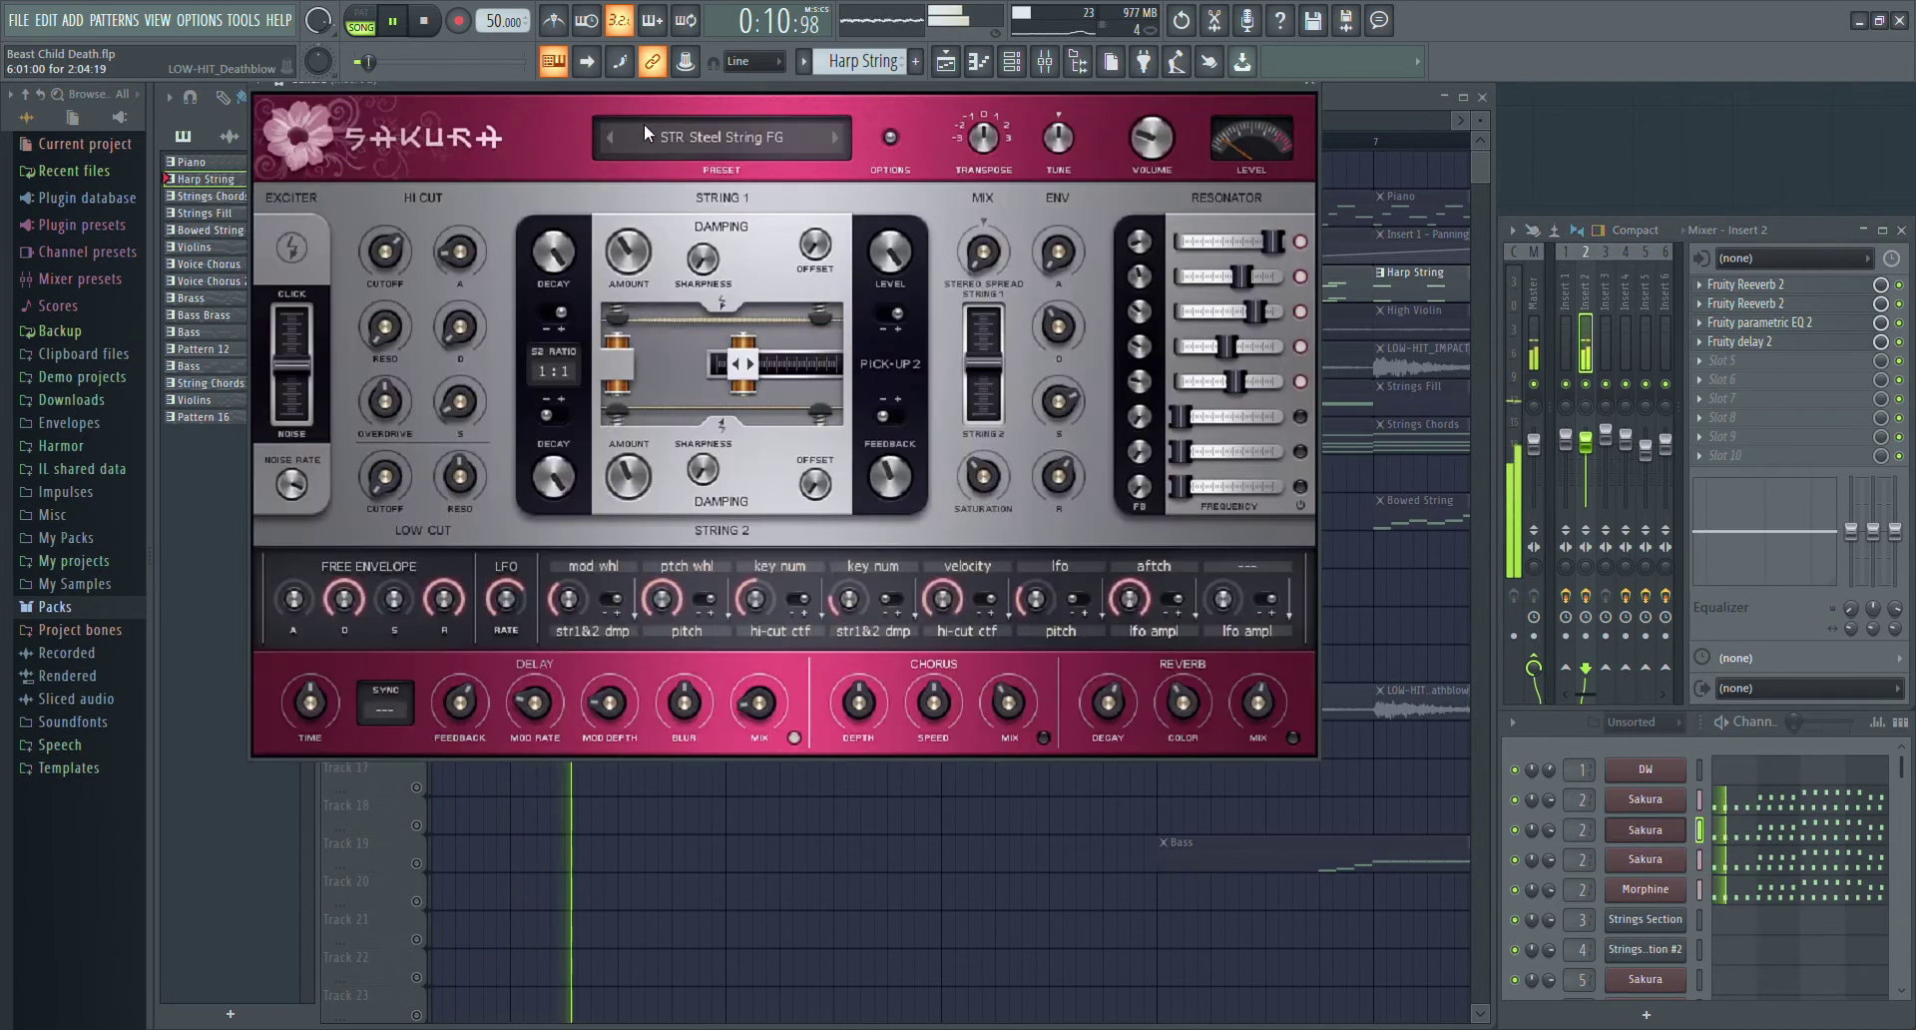
{"action": "left_click", "coordinate": [1310, 85]}
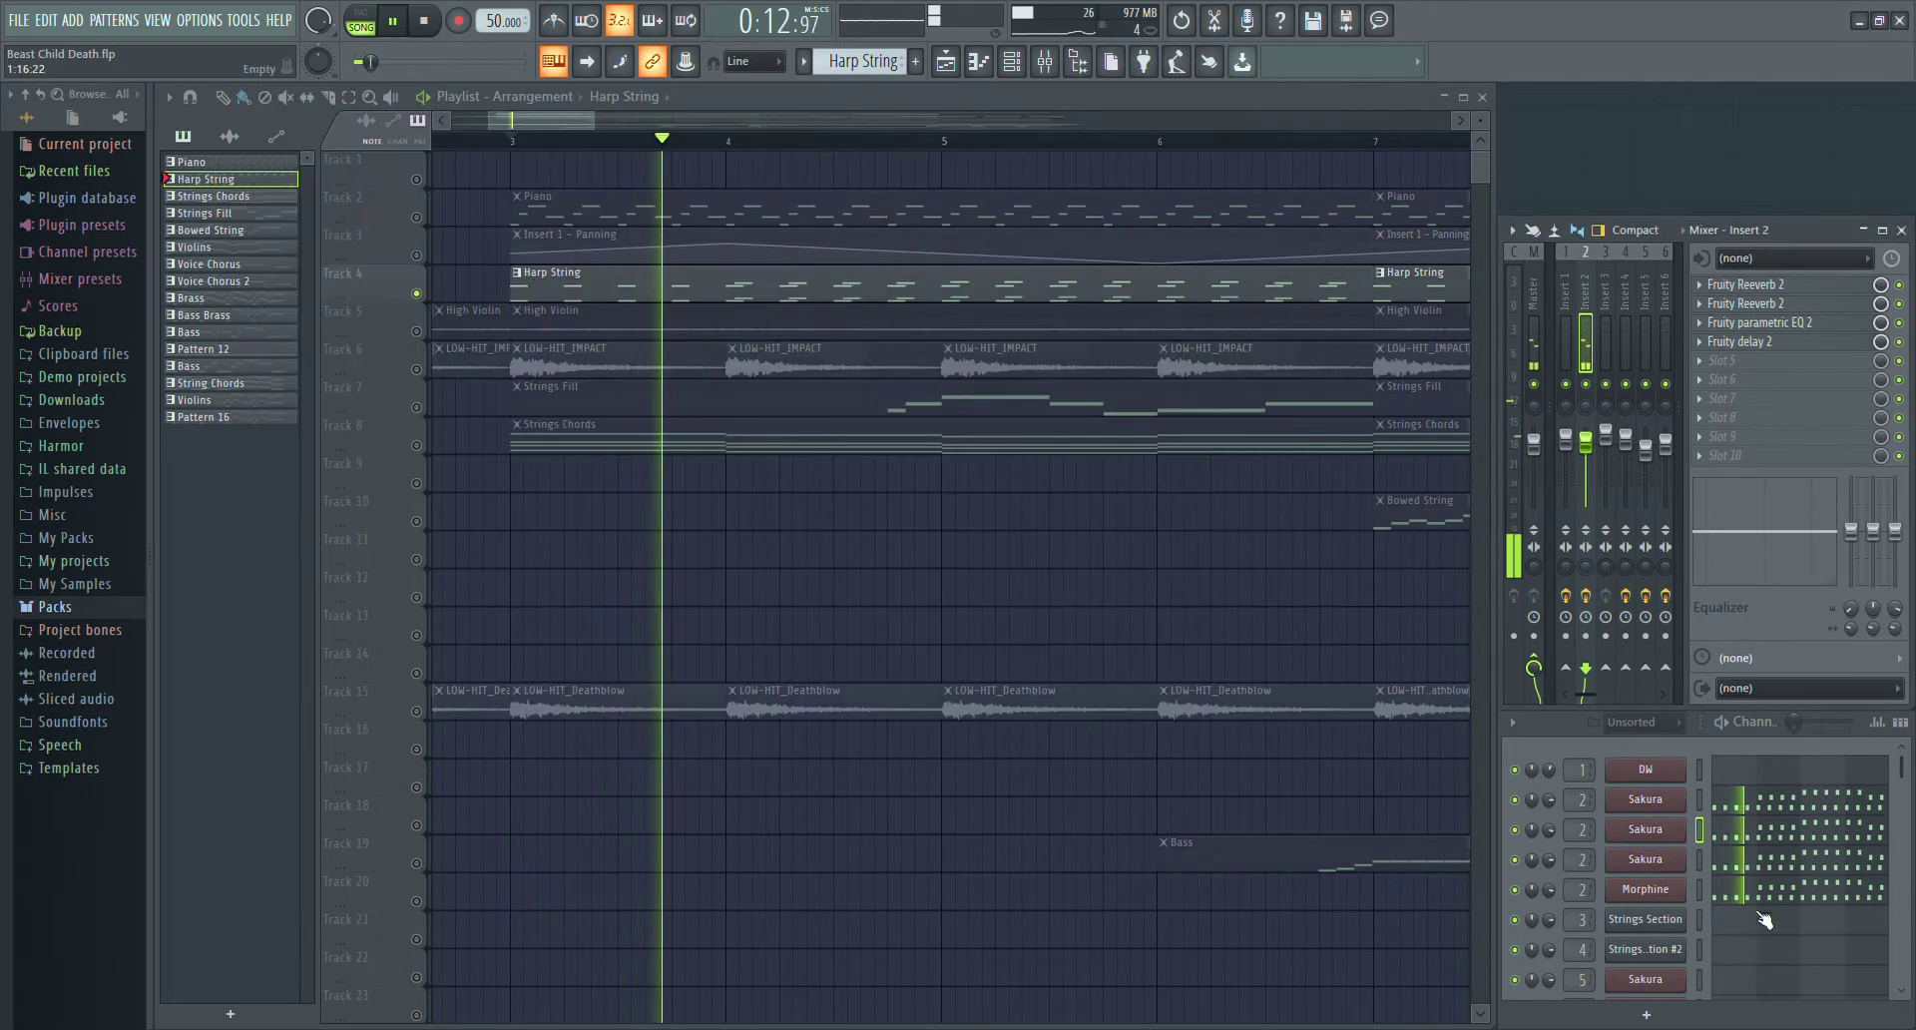
{"action": "left_click", "coordinate": [1645, 859]}
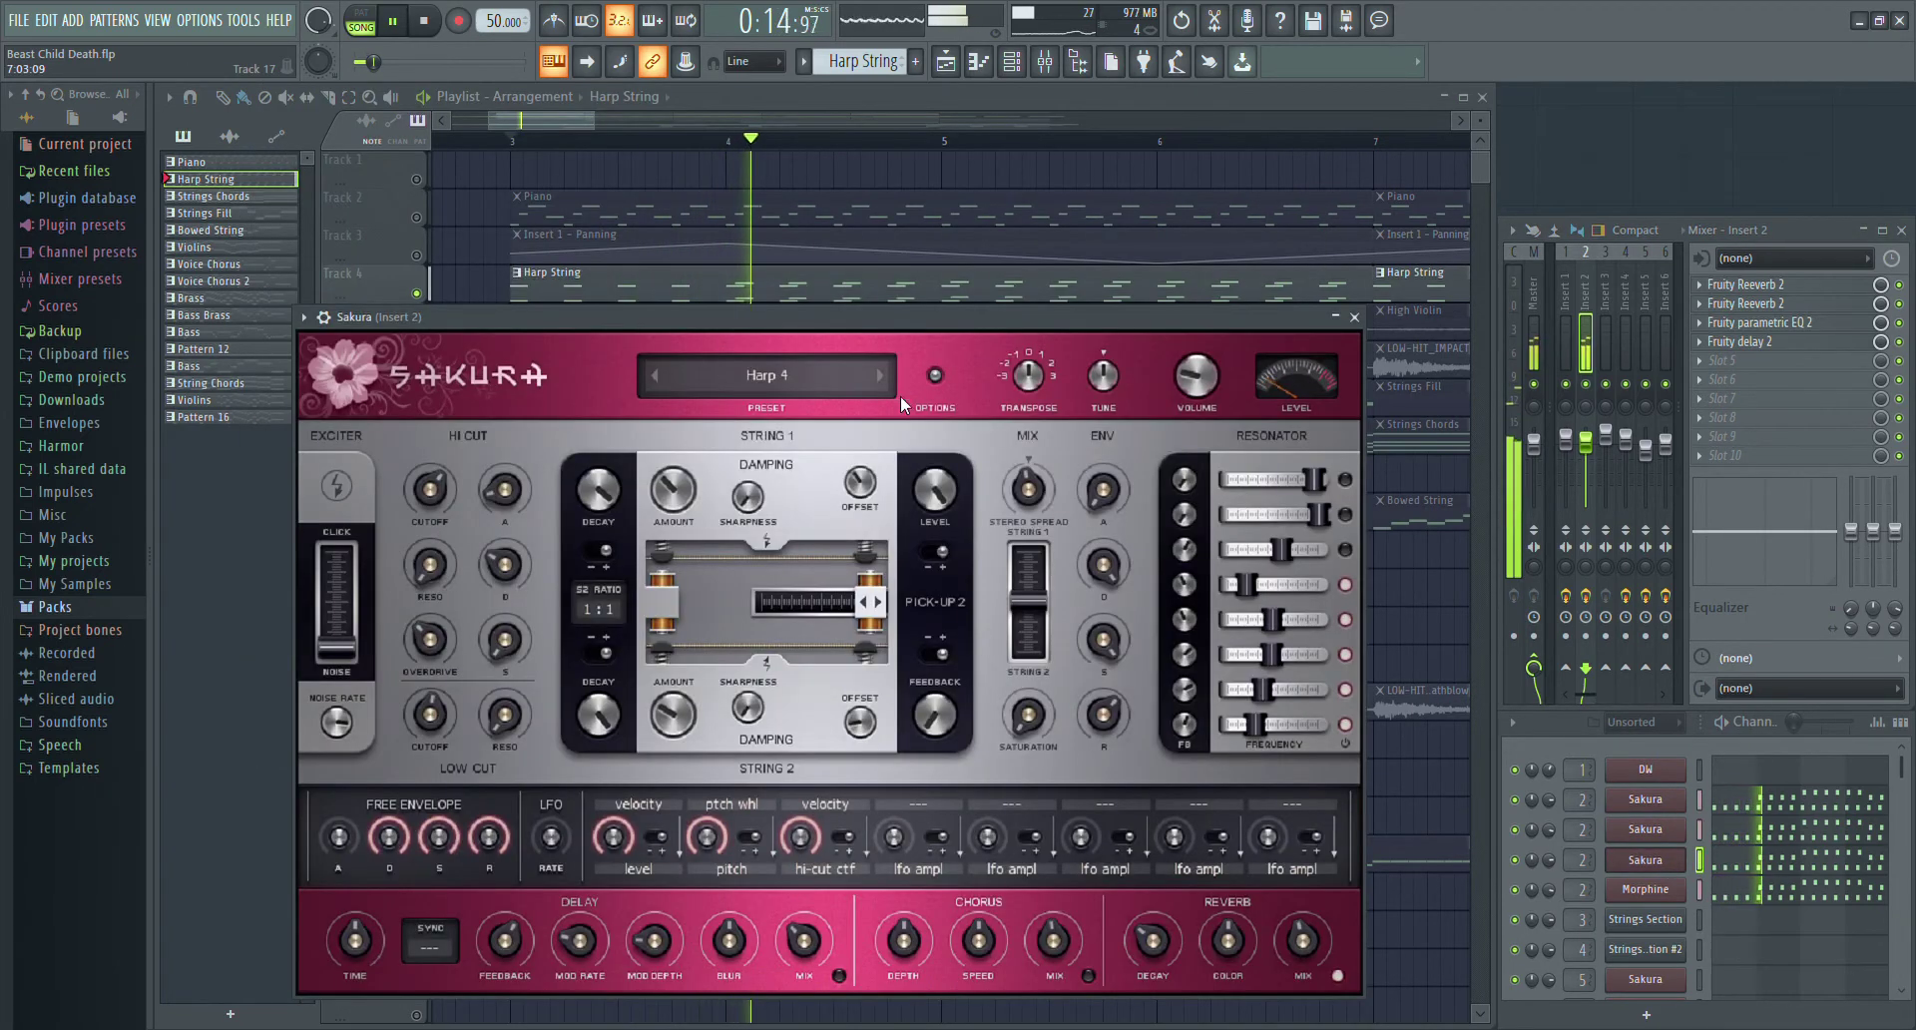
{"action": "left_click", "coordinate": [1354, 316]}
- Inspect the Morphine instrument layered on Insert 2, close it and stop playback
{"action": "left_click", "coordinate": [1645, 889]}
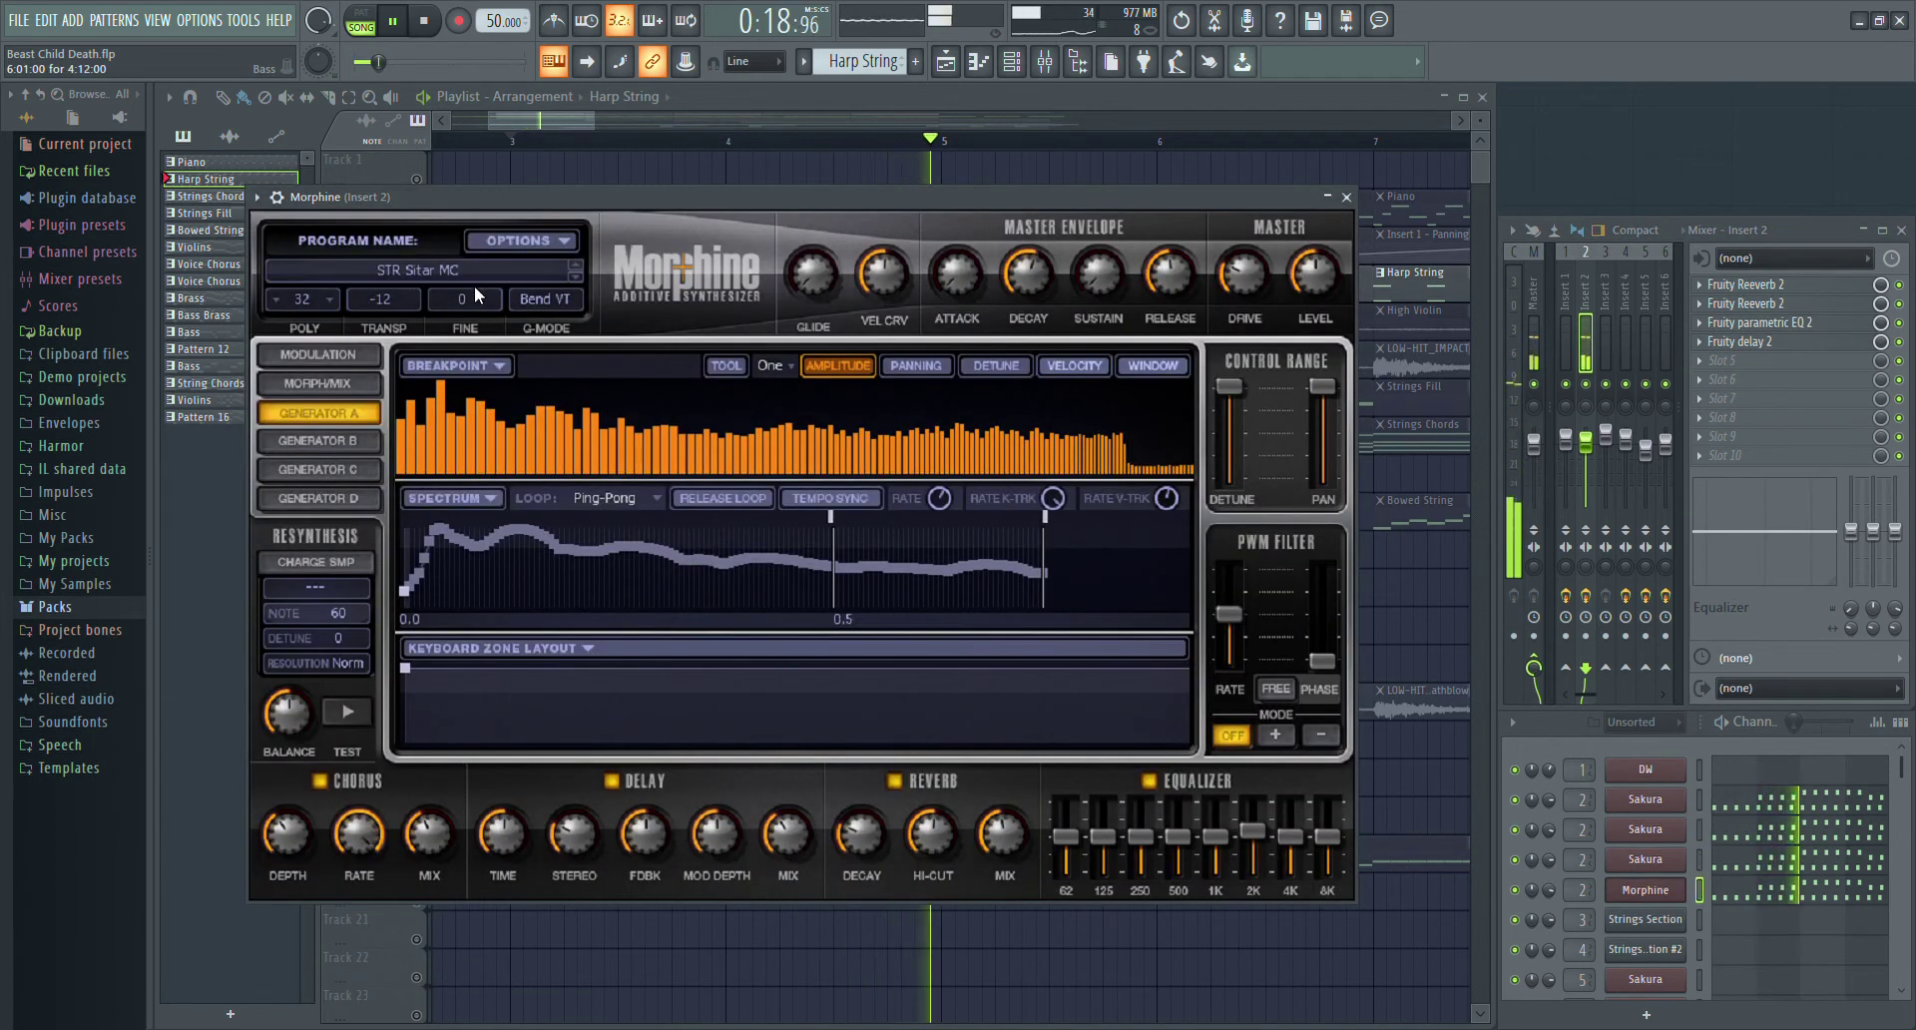
{"action": "left_click", "coordinate": [1346, 198]}
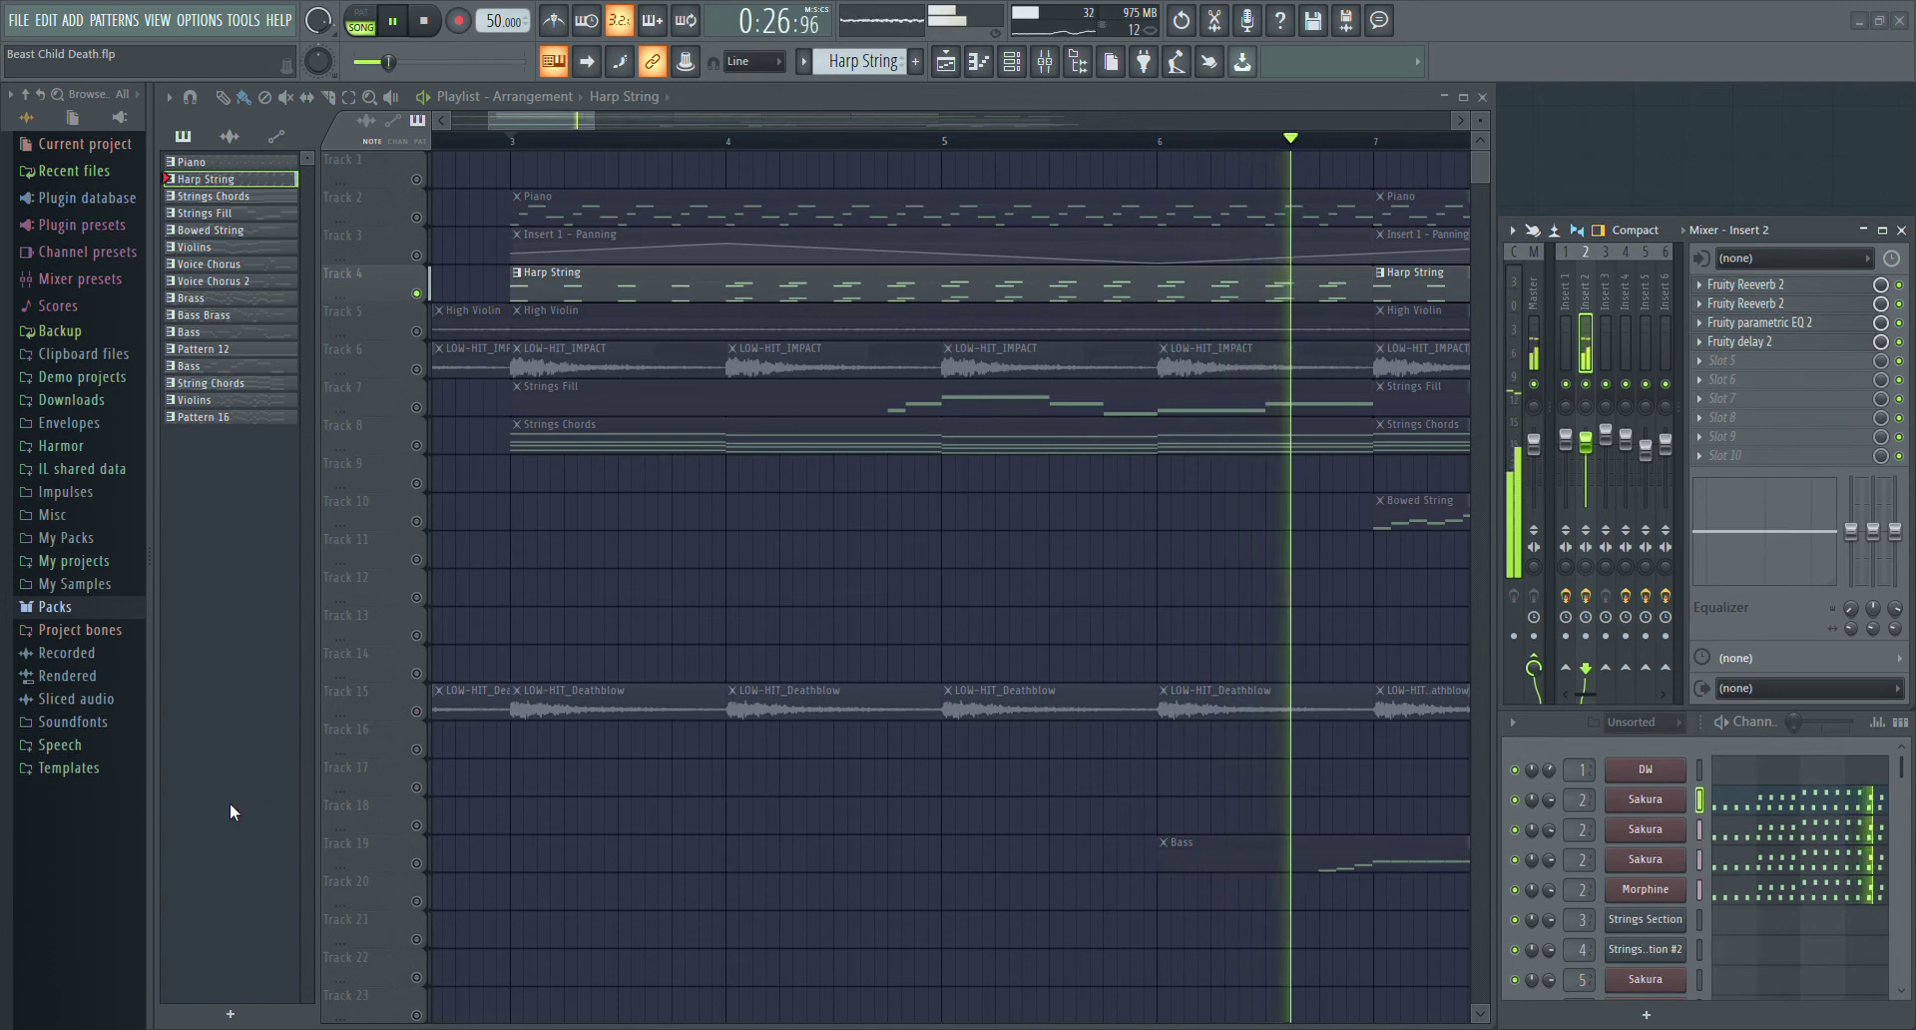
{"action": "key", "text": "space"}
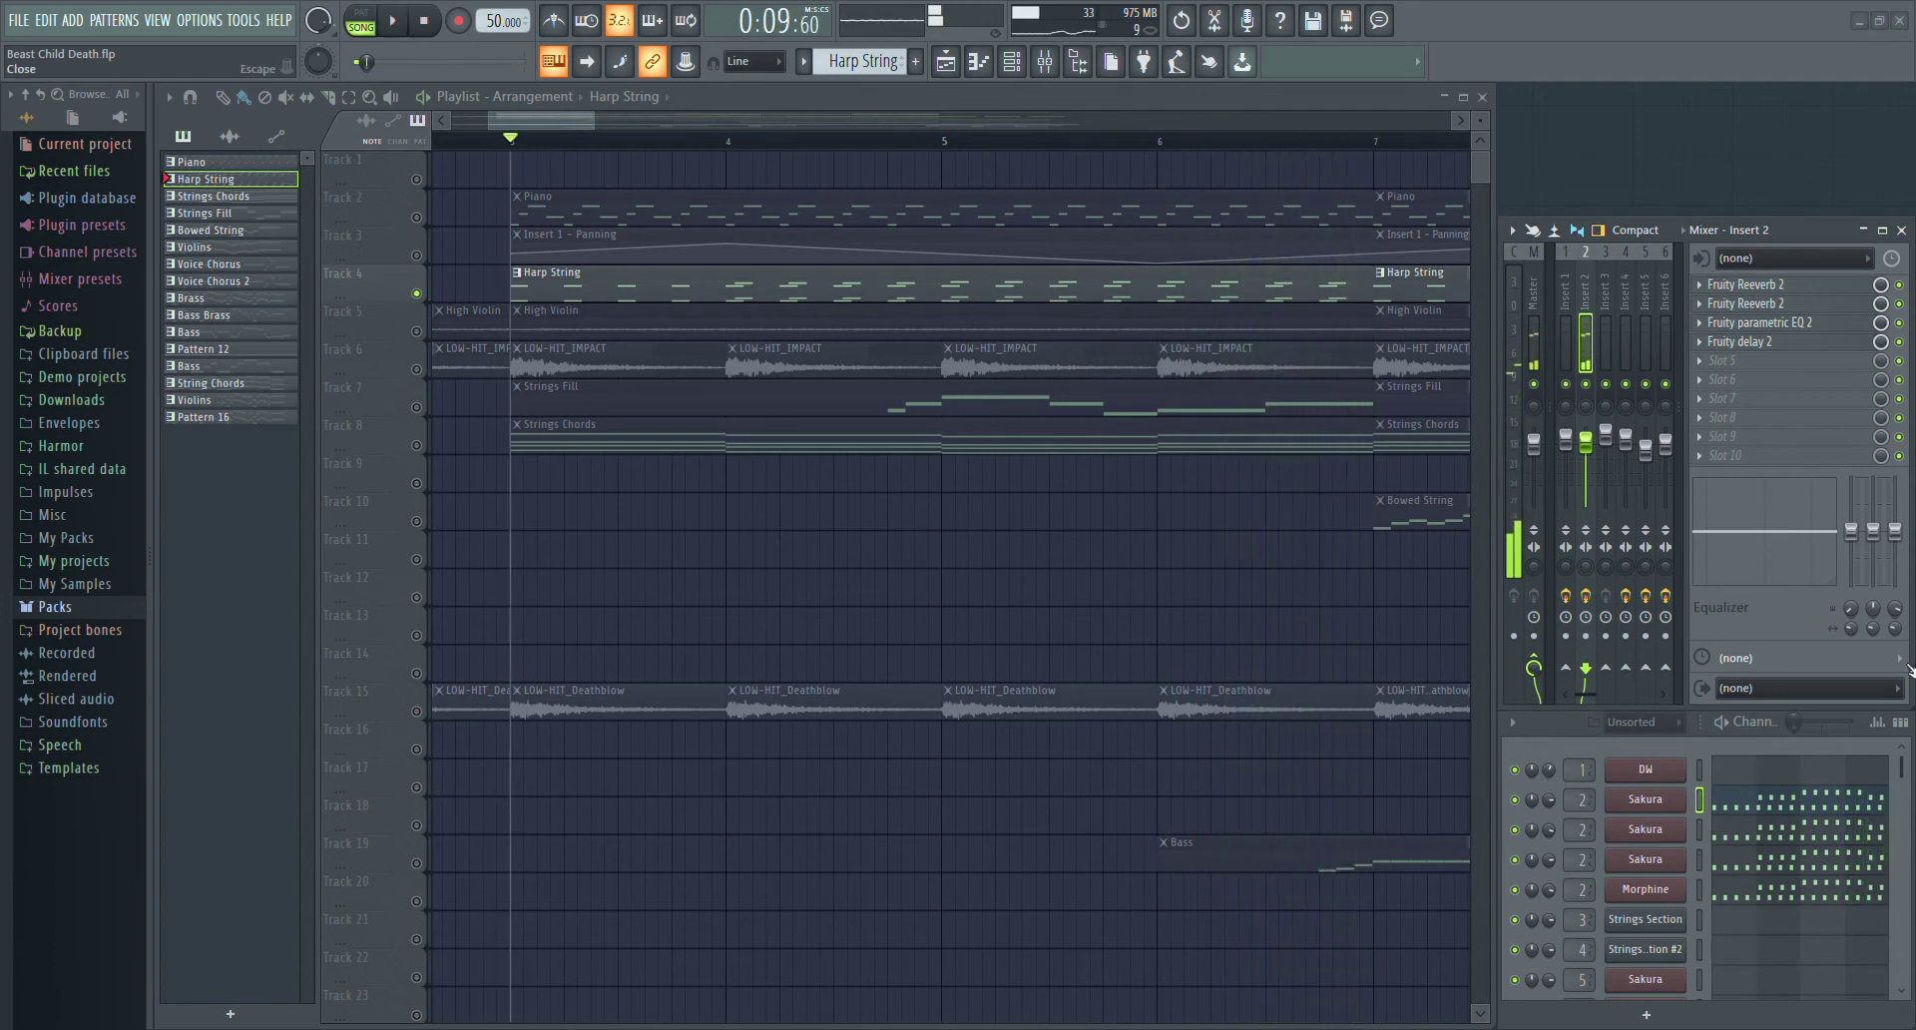
- Solo the Strings Chords track, start playback from bar 3 and select the Strings Chords pattern
{"action": "scroll", "coordinate": [696, 601], "scroll_direction": "down", "scroll_amount": 5}
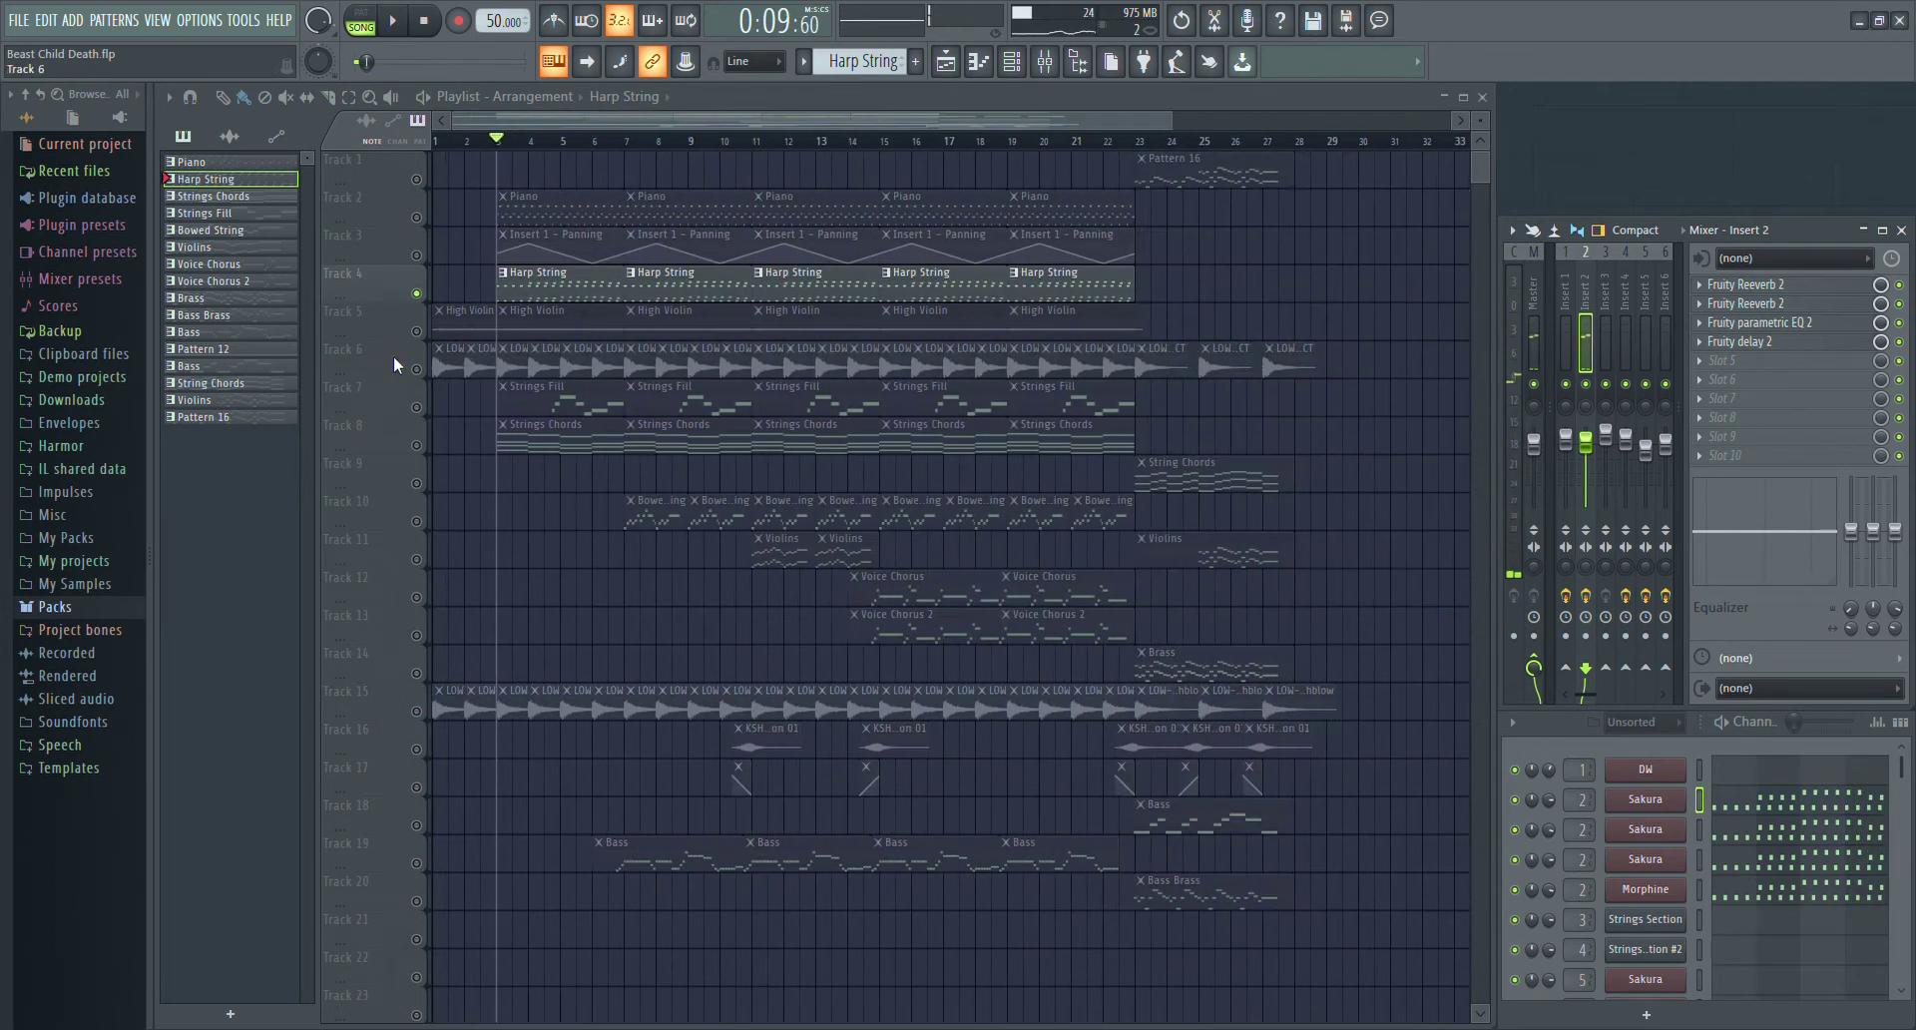
{"action": "scroll", "coordinate": [469, 583], "scroll_direction": "up", "scroll_amount": 5}
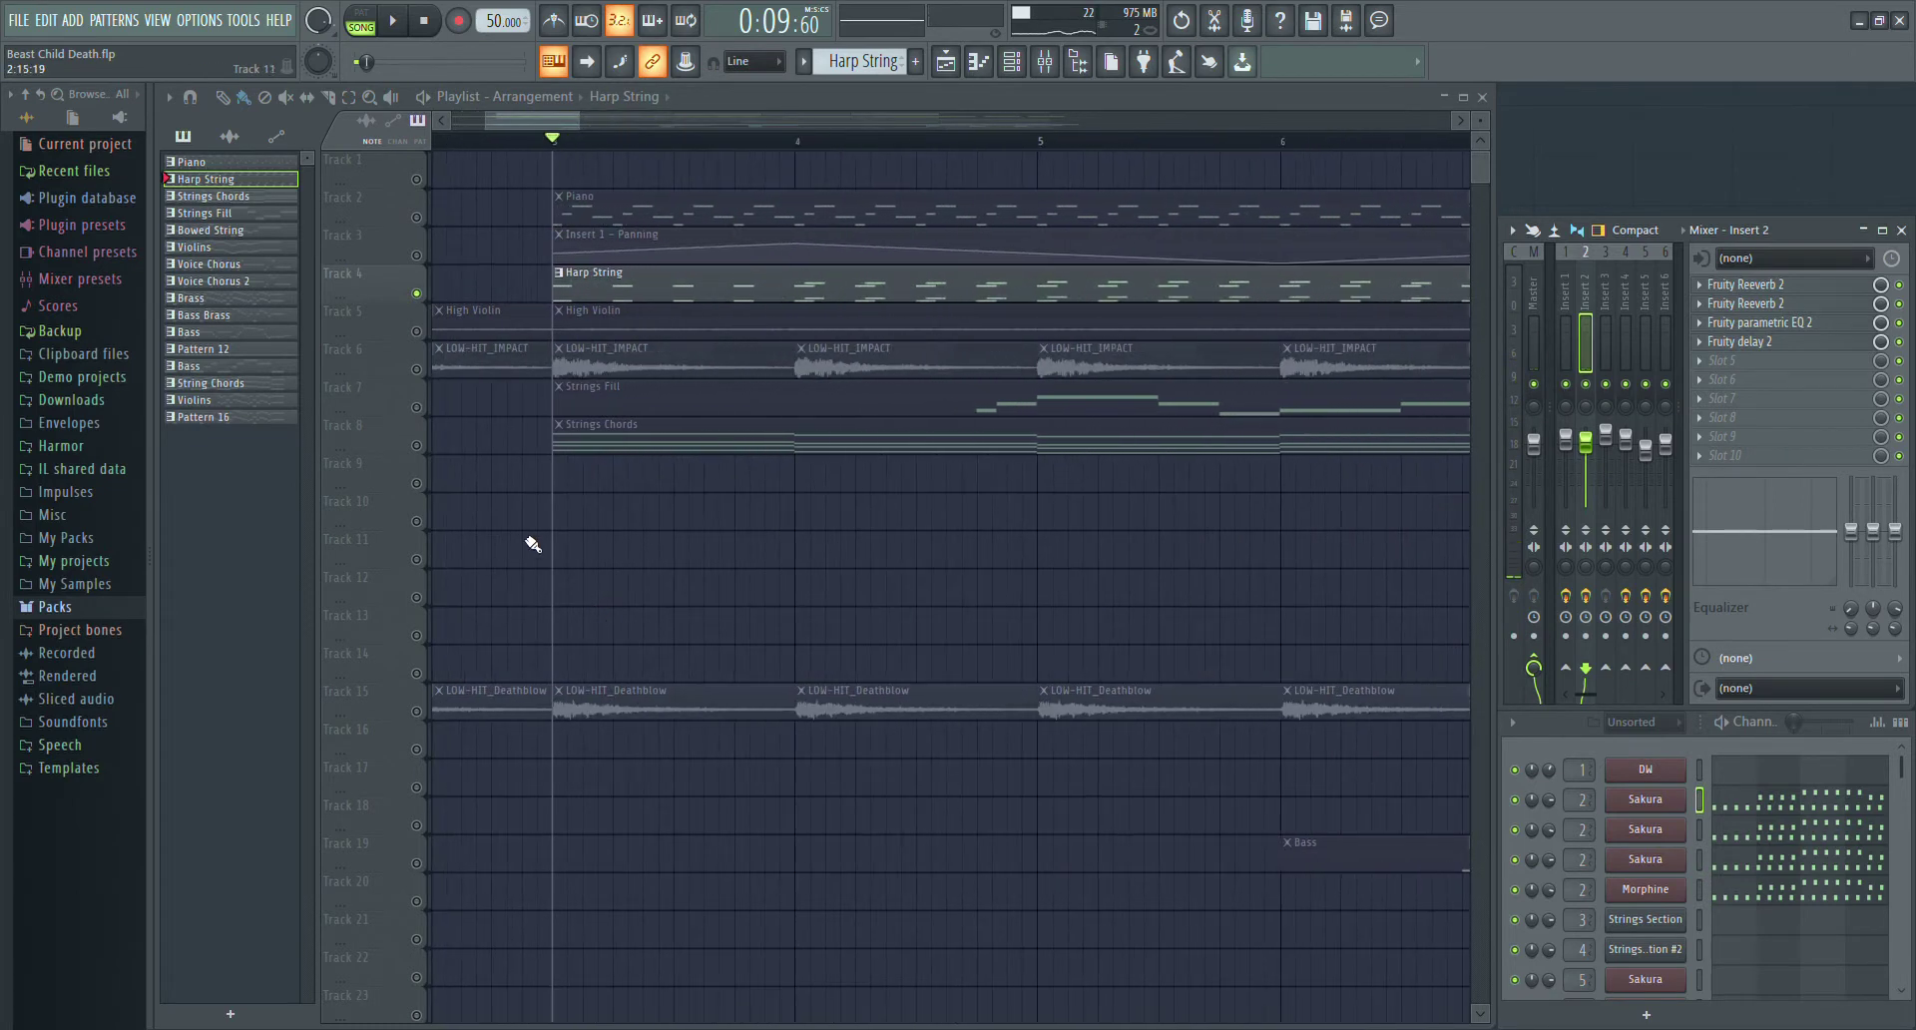
{"action": "left_click", "coordinate": [423, 428]}
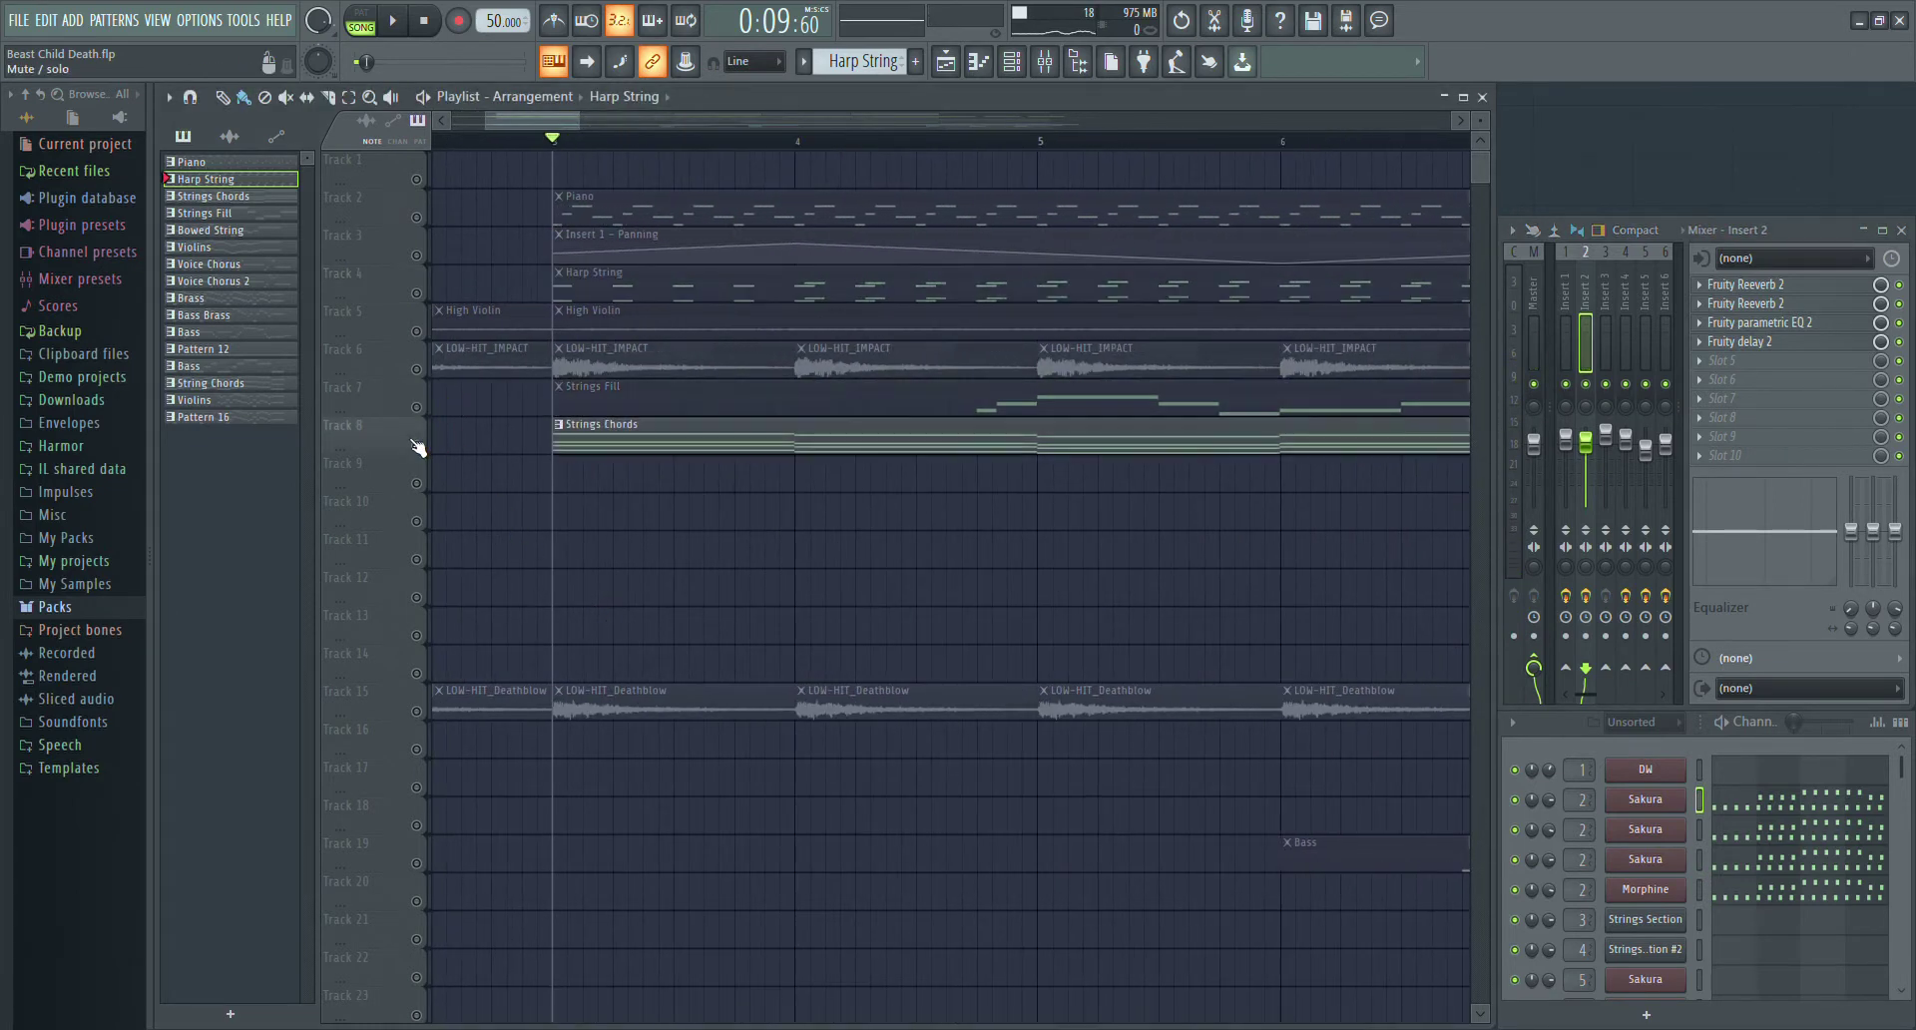
{"action": "key", "text": "space"}
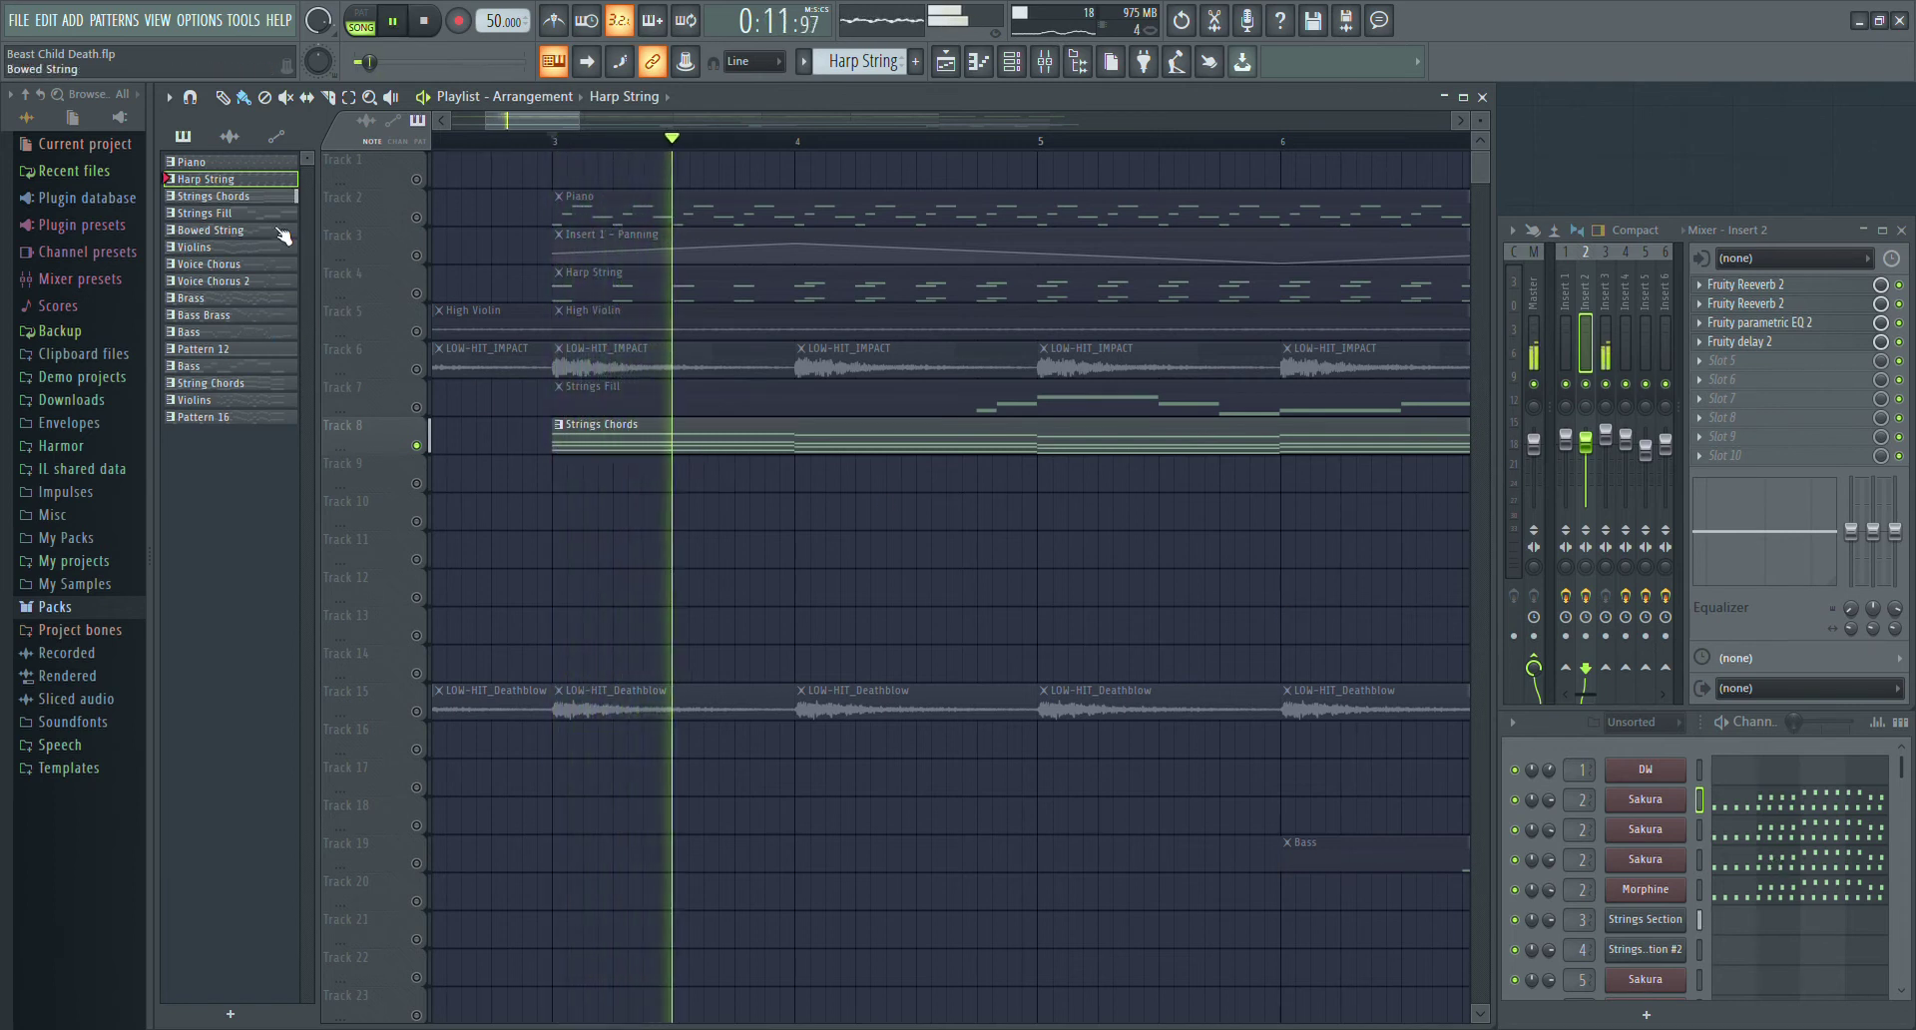
{"action": "left_click", "coordinate": [257, 197]}
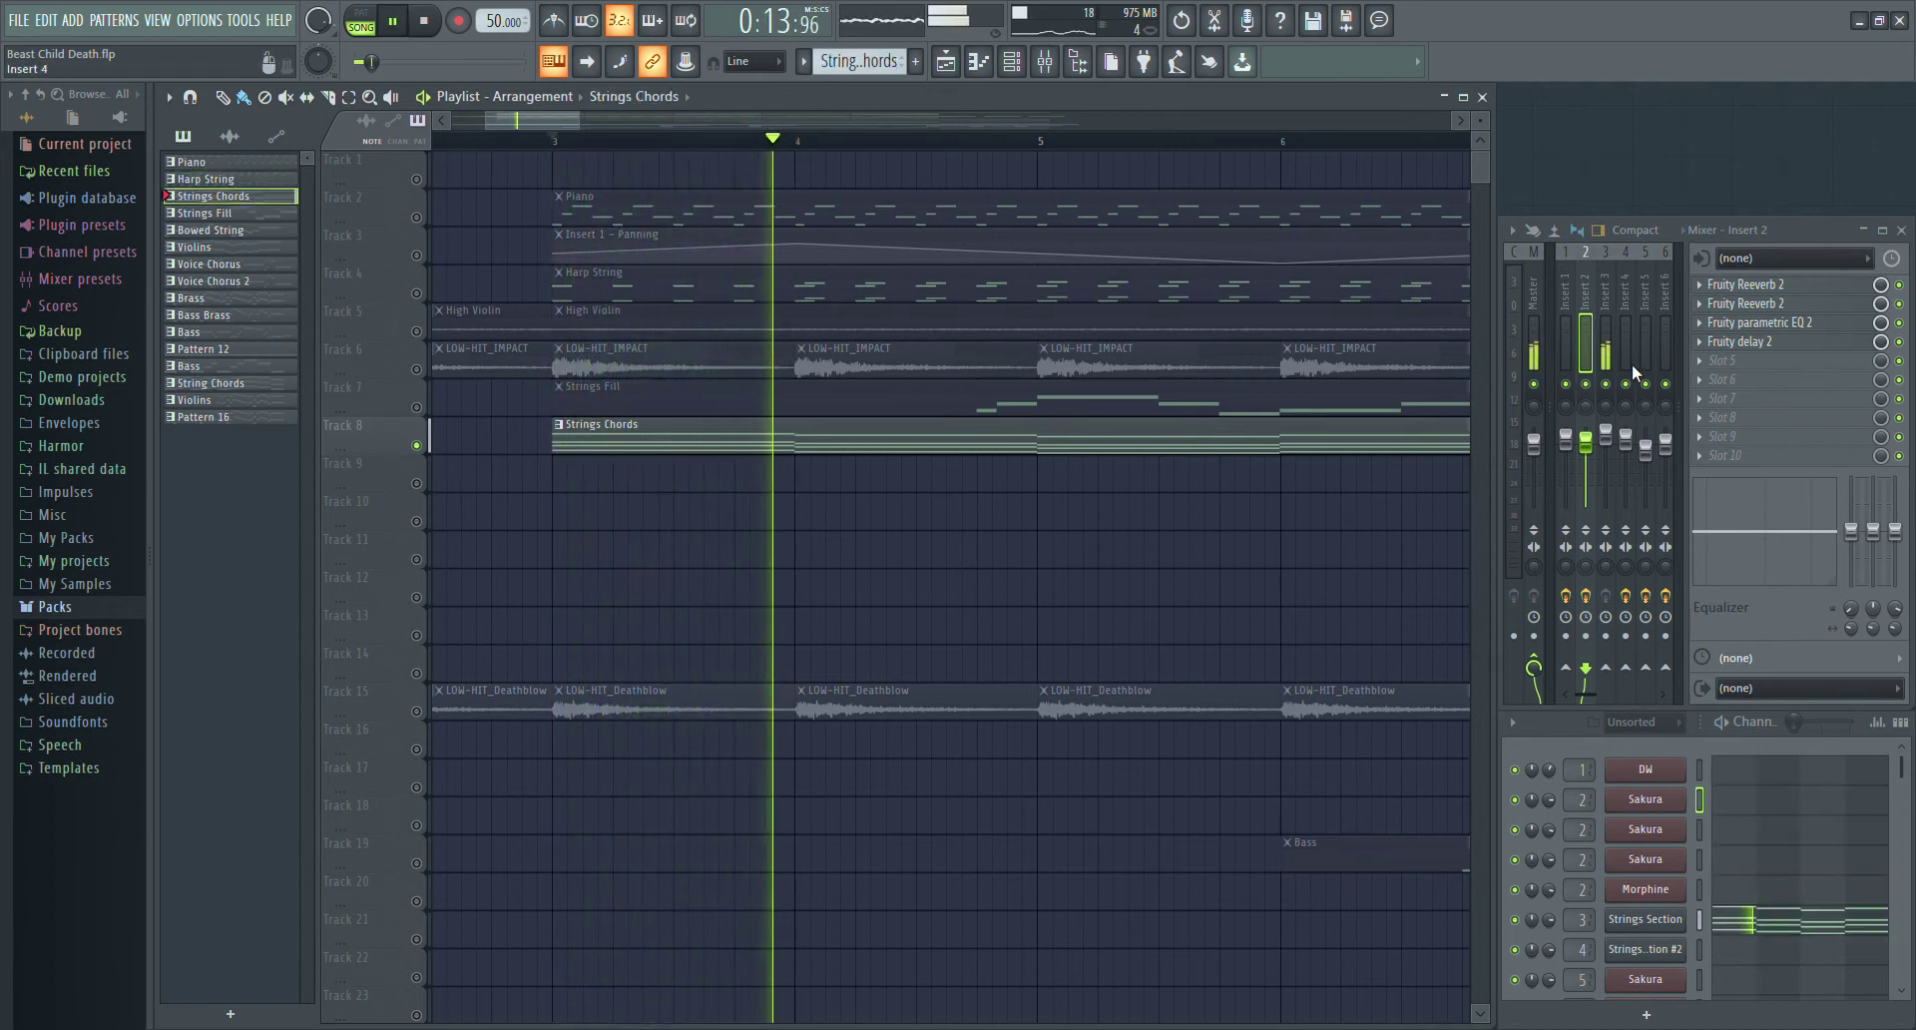
- Check mixer Insert 3 for effects, stop playback and inspect the Strings Section DirectWave instrument
{"action": "left_click", "coordinate": [1605, 285]}
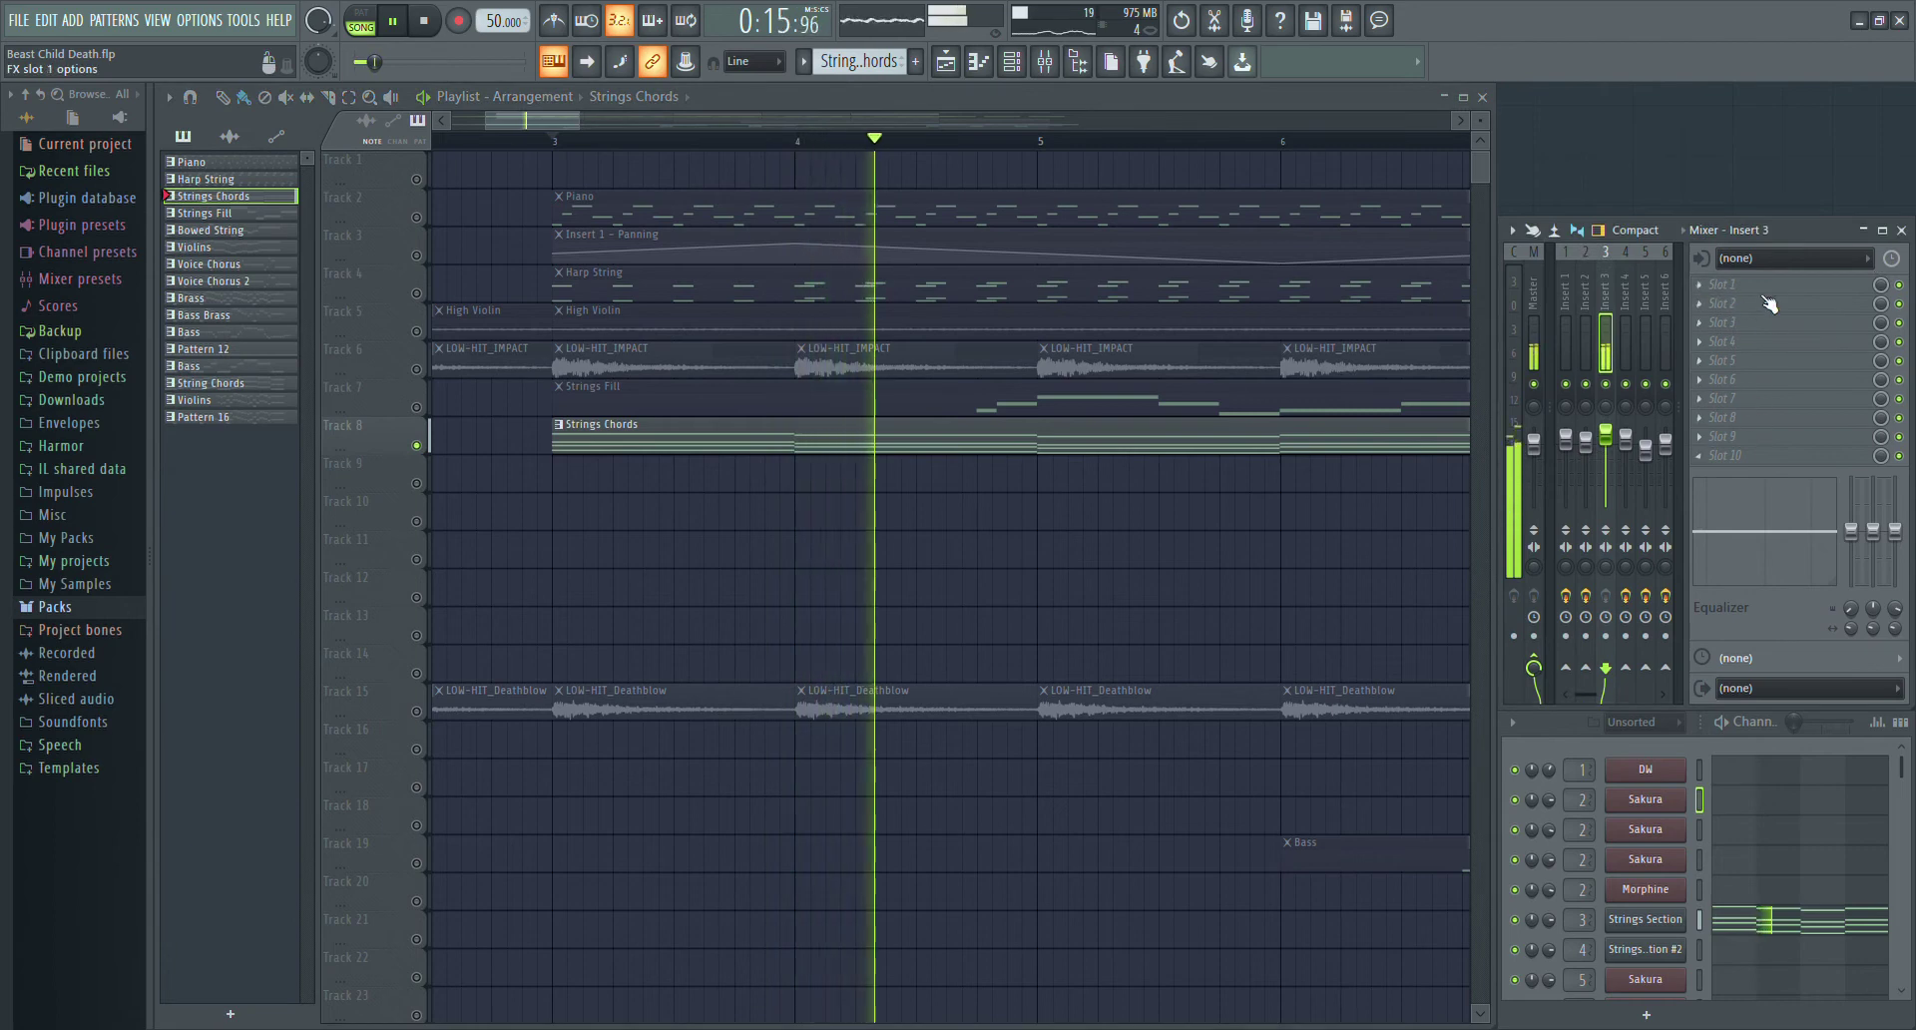
{"action": "key", "text": "space"}
{"action": "left_click", "coordinate": [1647, 920]}
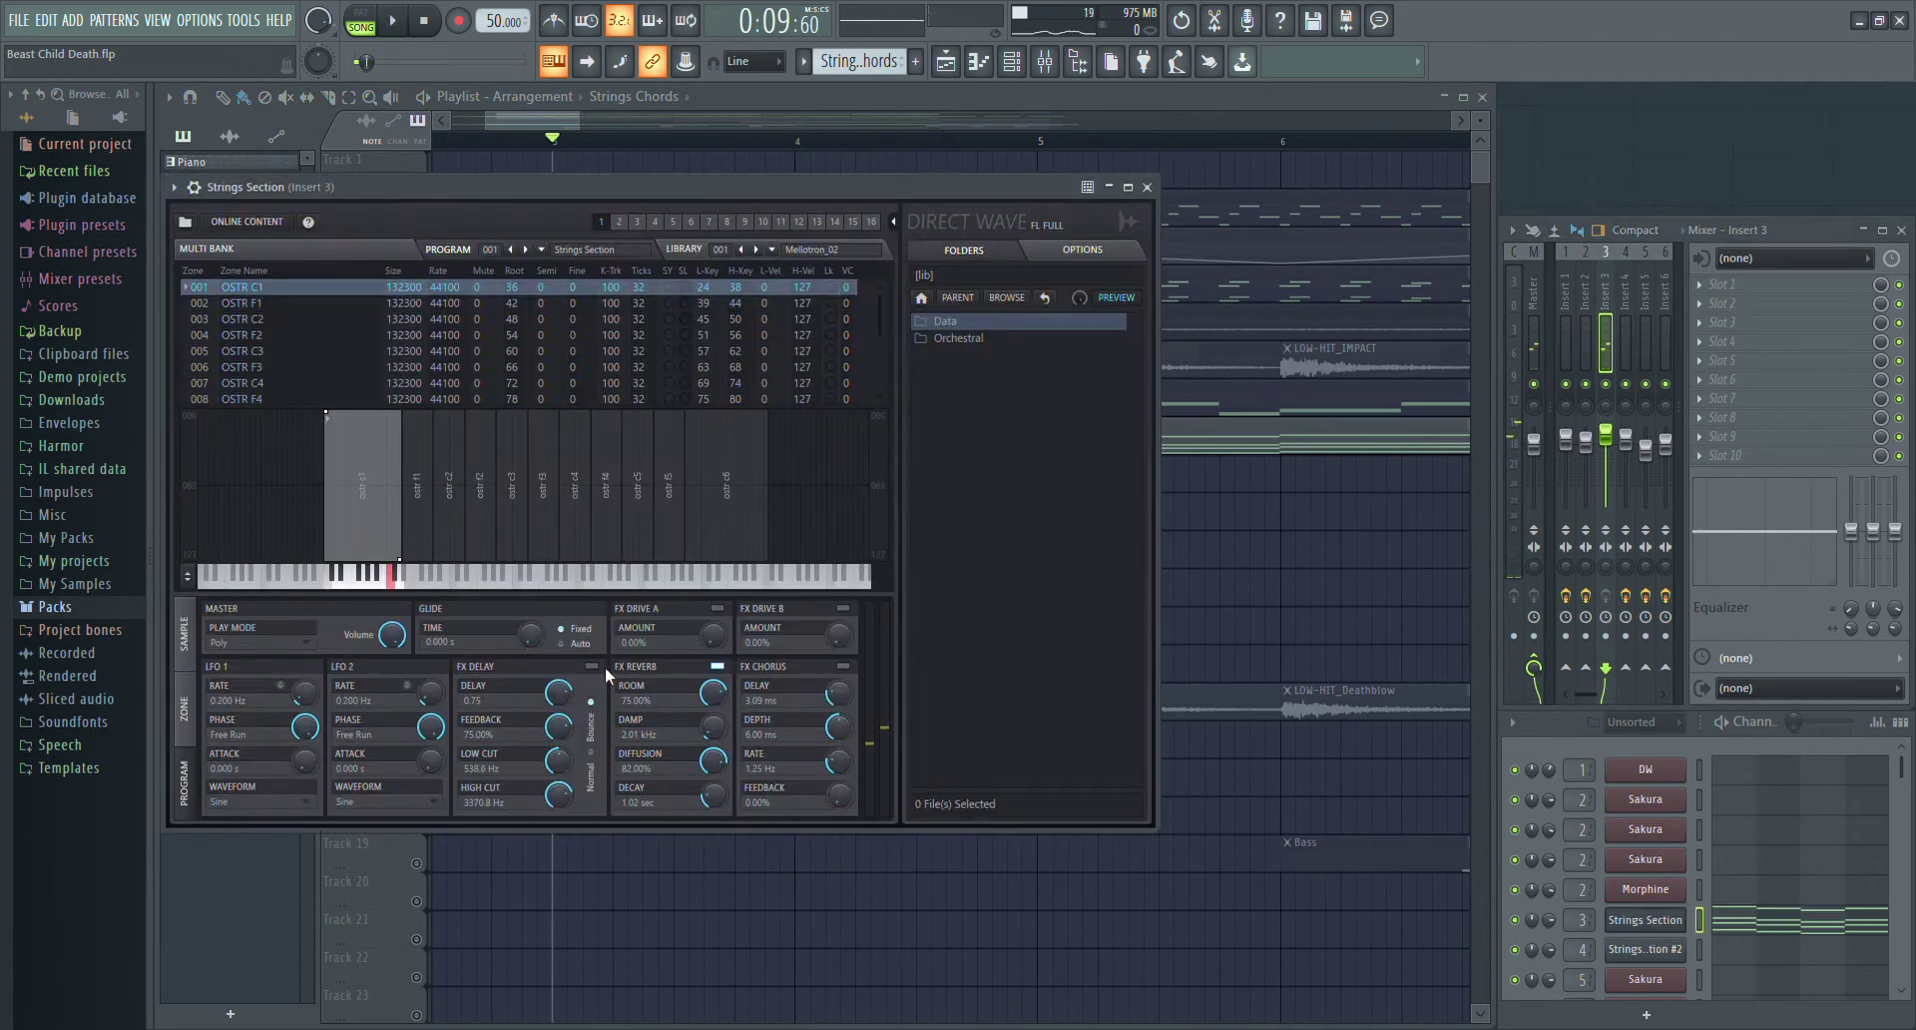
{"action": "left_click", "coordinate": [1149, 186]}
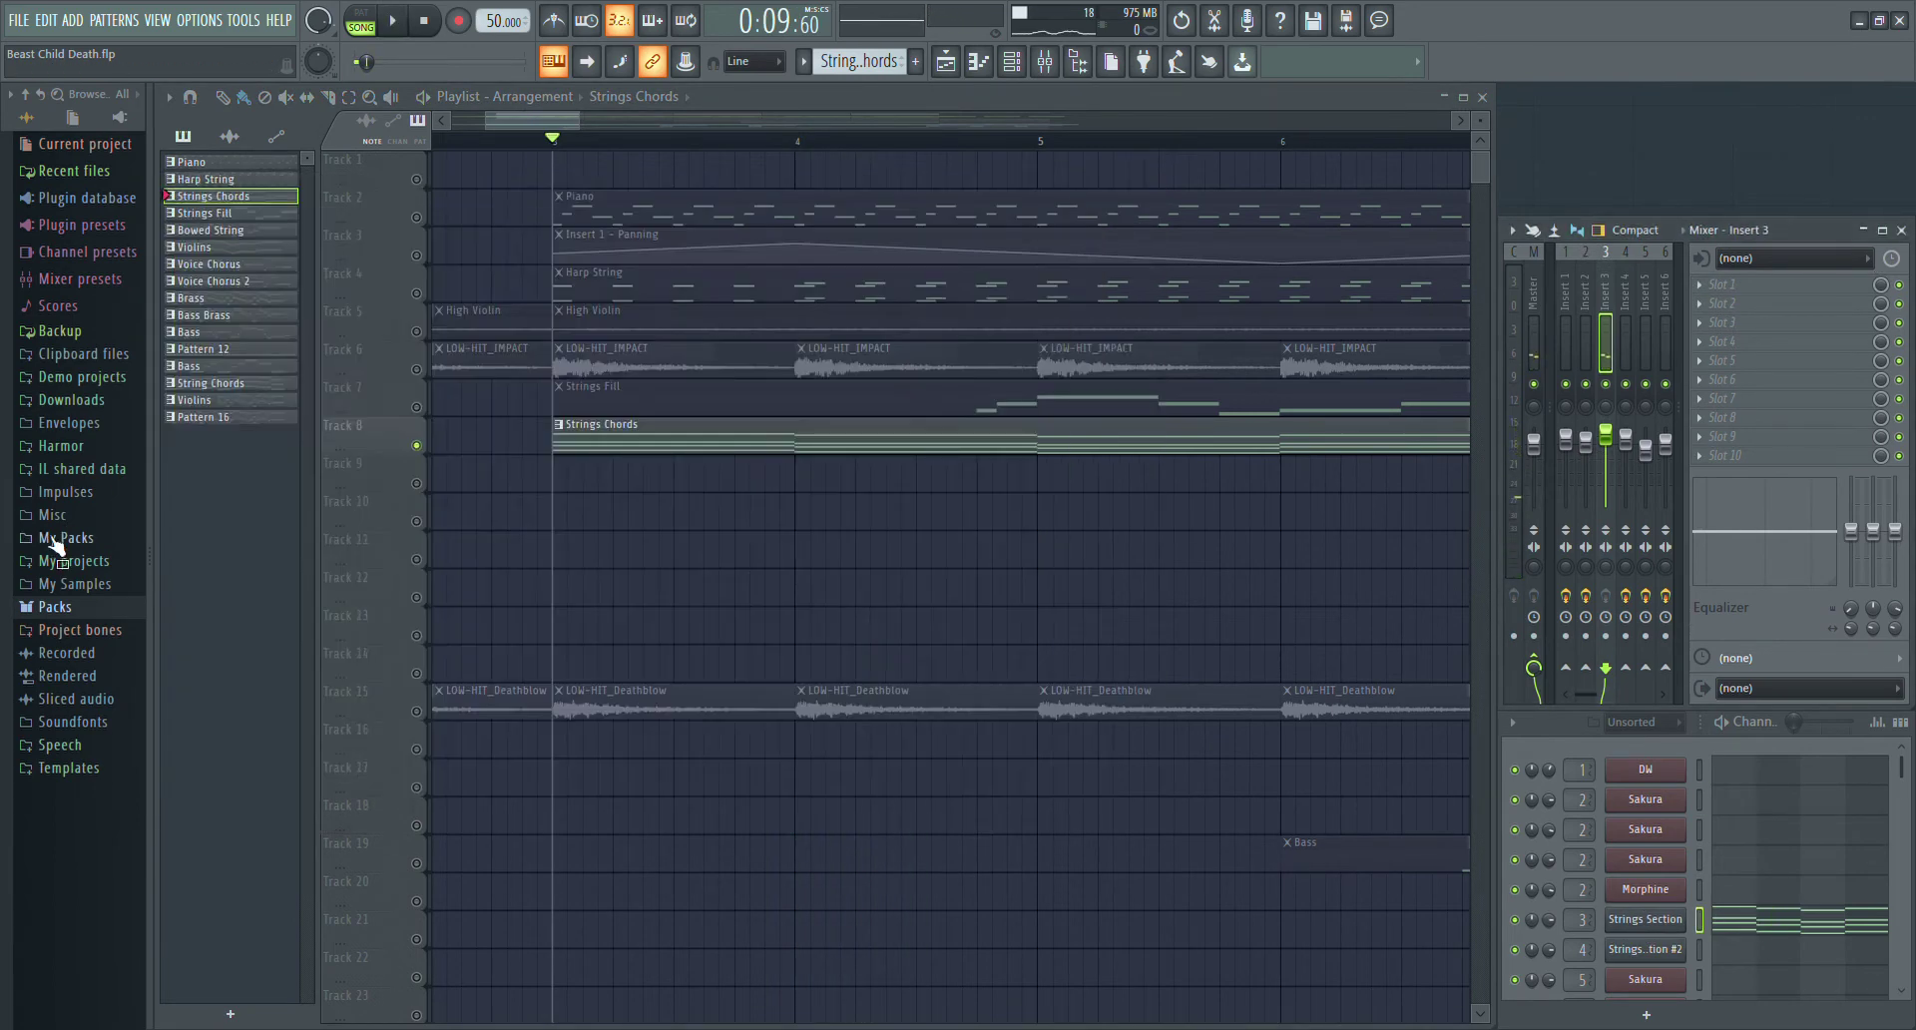
- Examine the Packs browser's Instruments > Orchestral folder, collapse Packs and audition the Strings Chords track
{"action": "left_click", "coordinate": [78, 609]}
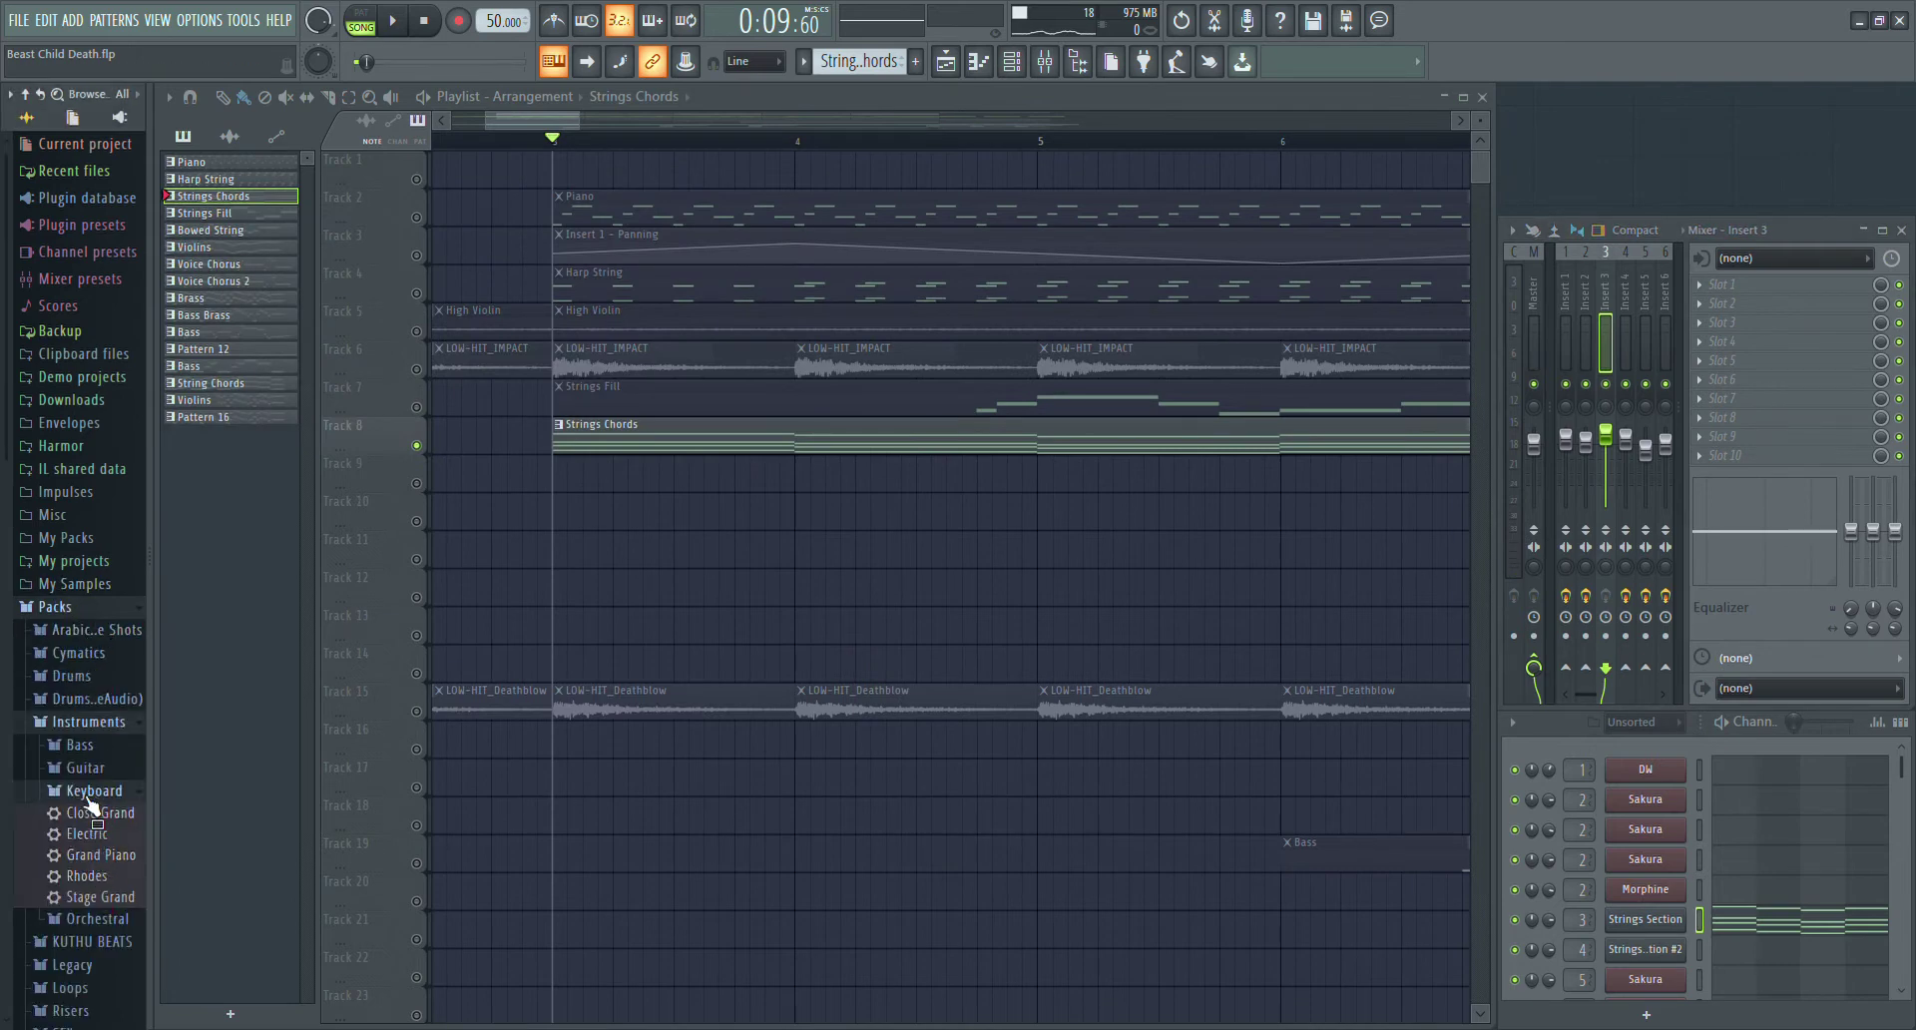
{"action": "left_click", "coordinate": [89, 793]}
{"action": "left_click", "coordinate": [95, 814]}
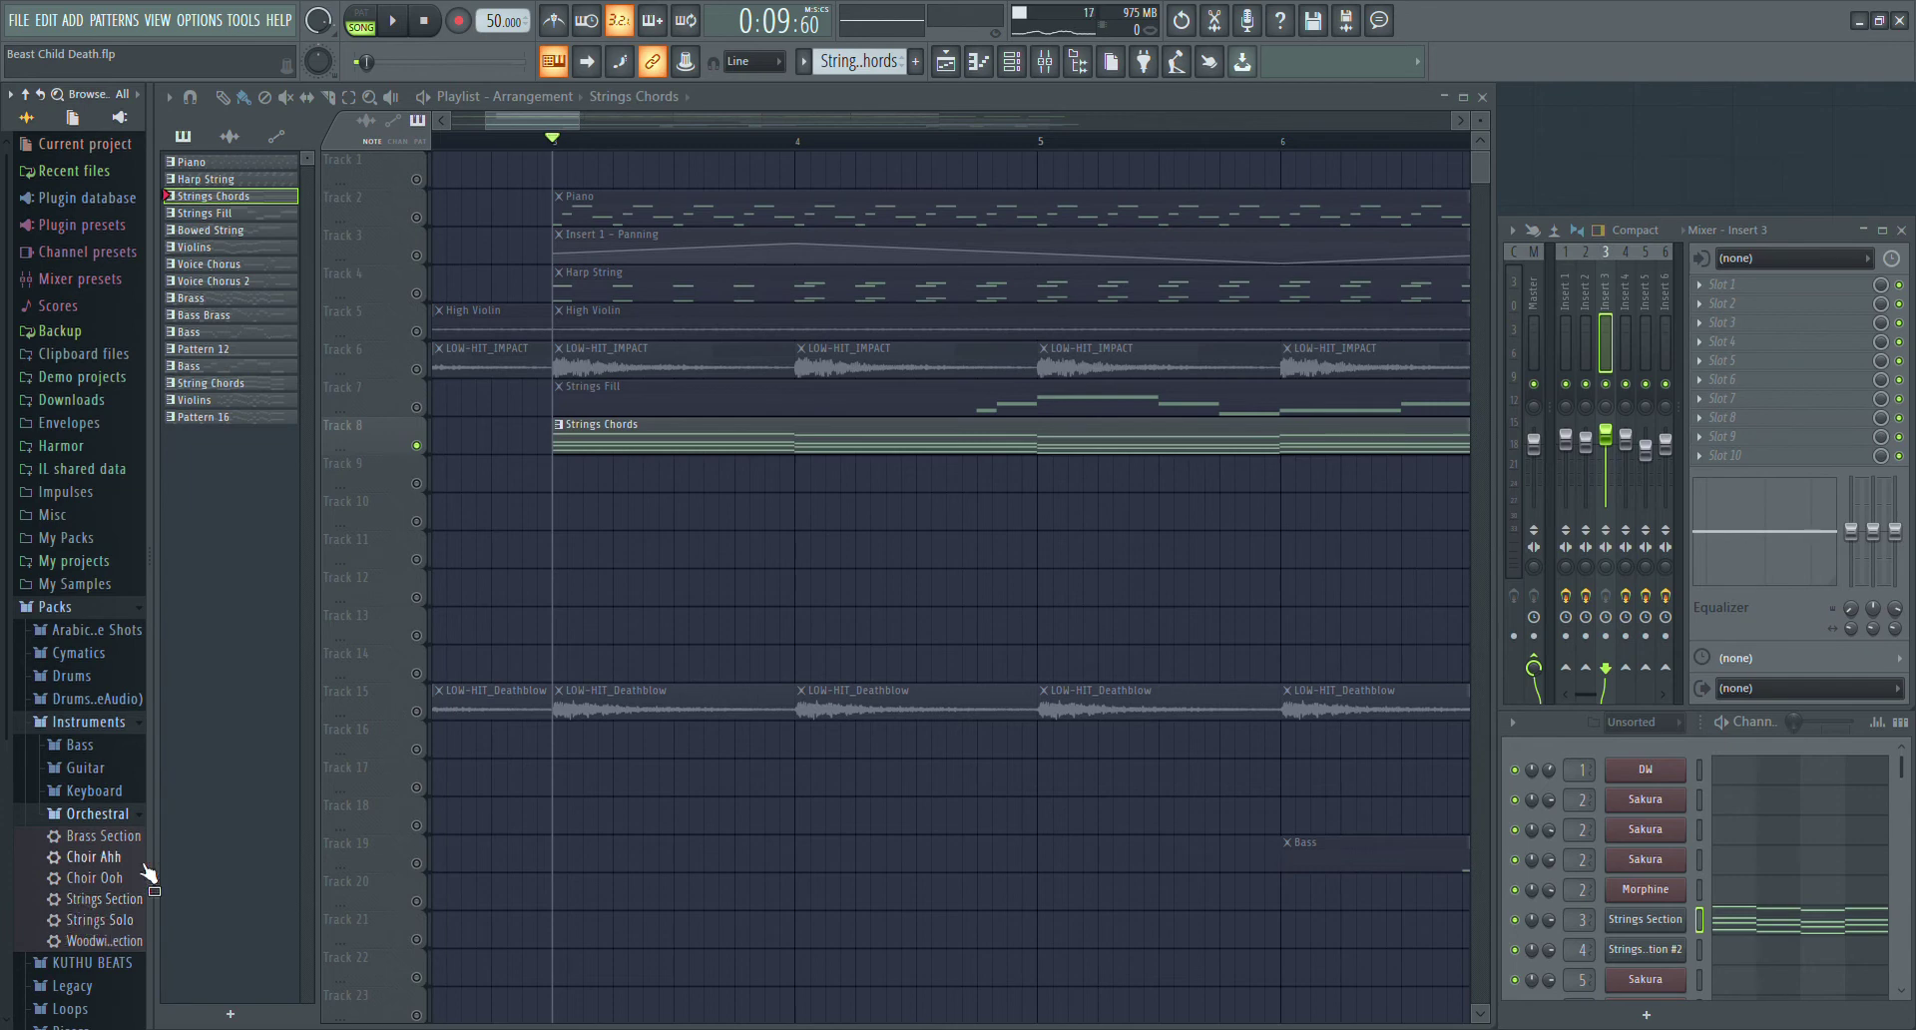
{"action": "left_click", "coordinate": [83, 607]}
{"action": "key", "text": "space"}
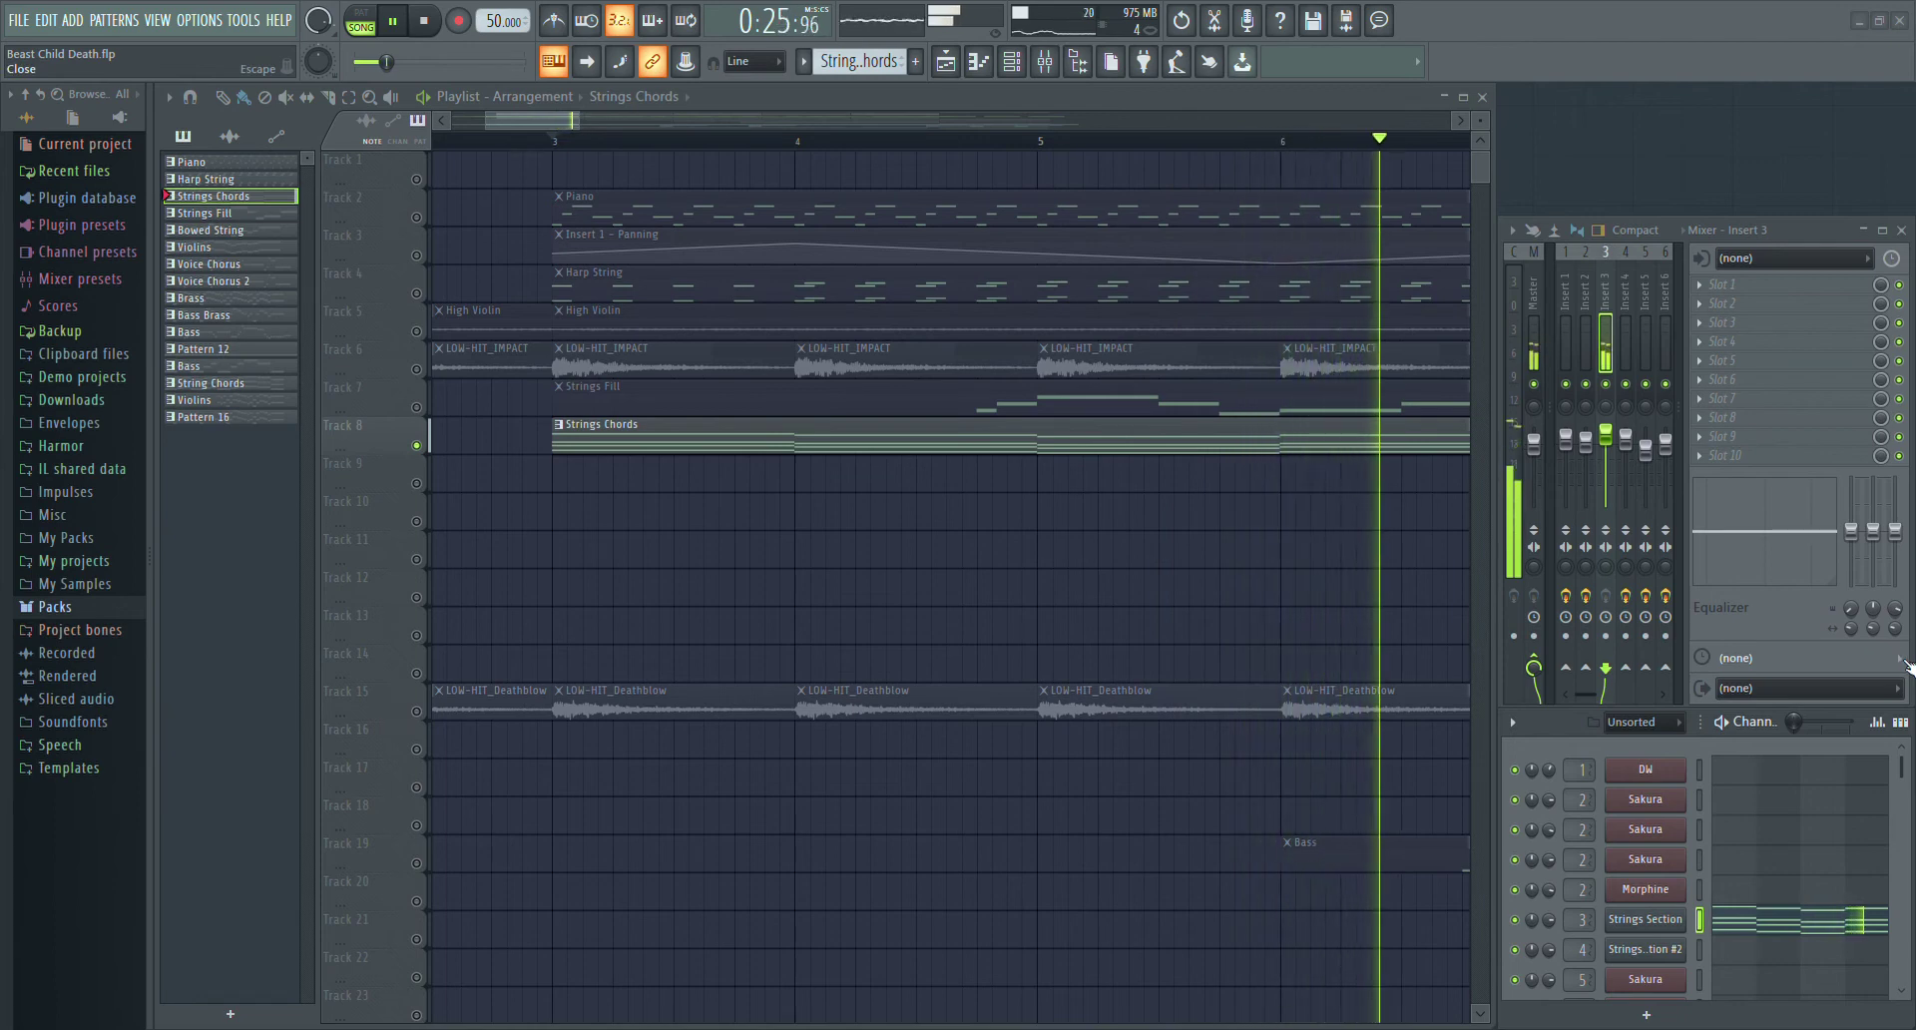
{"action": "key", "text": "space"}
- Solo the Strings Fill track, select its pattern and play it from just before its first notes
{"action": "scroll", "coordinate": [976, 844], "scroll_direction": "down", "scroll_amount": 6}
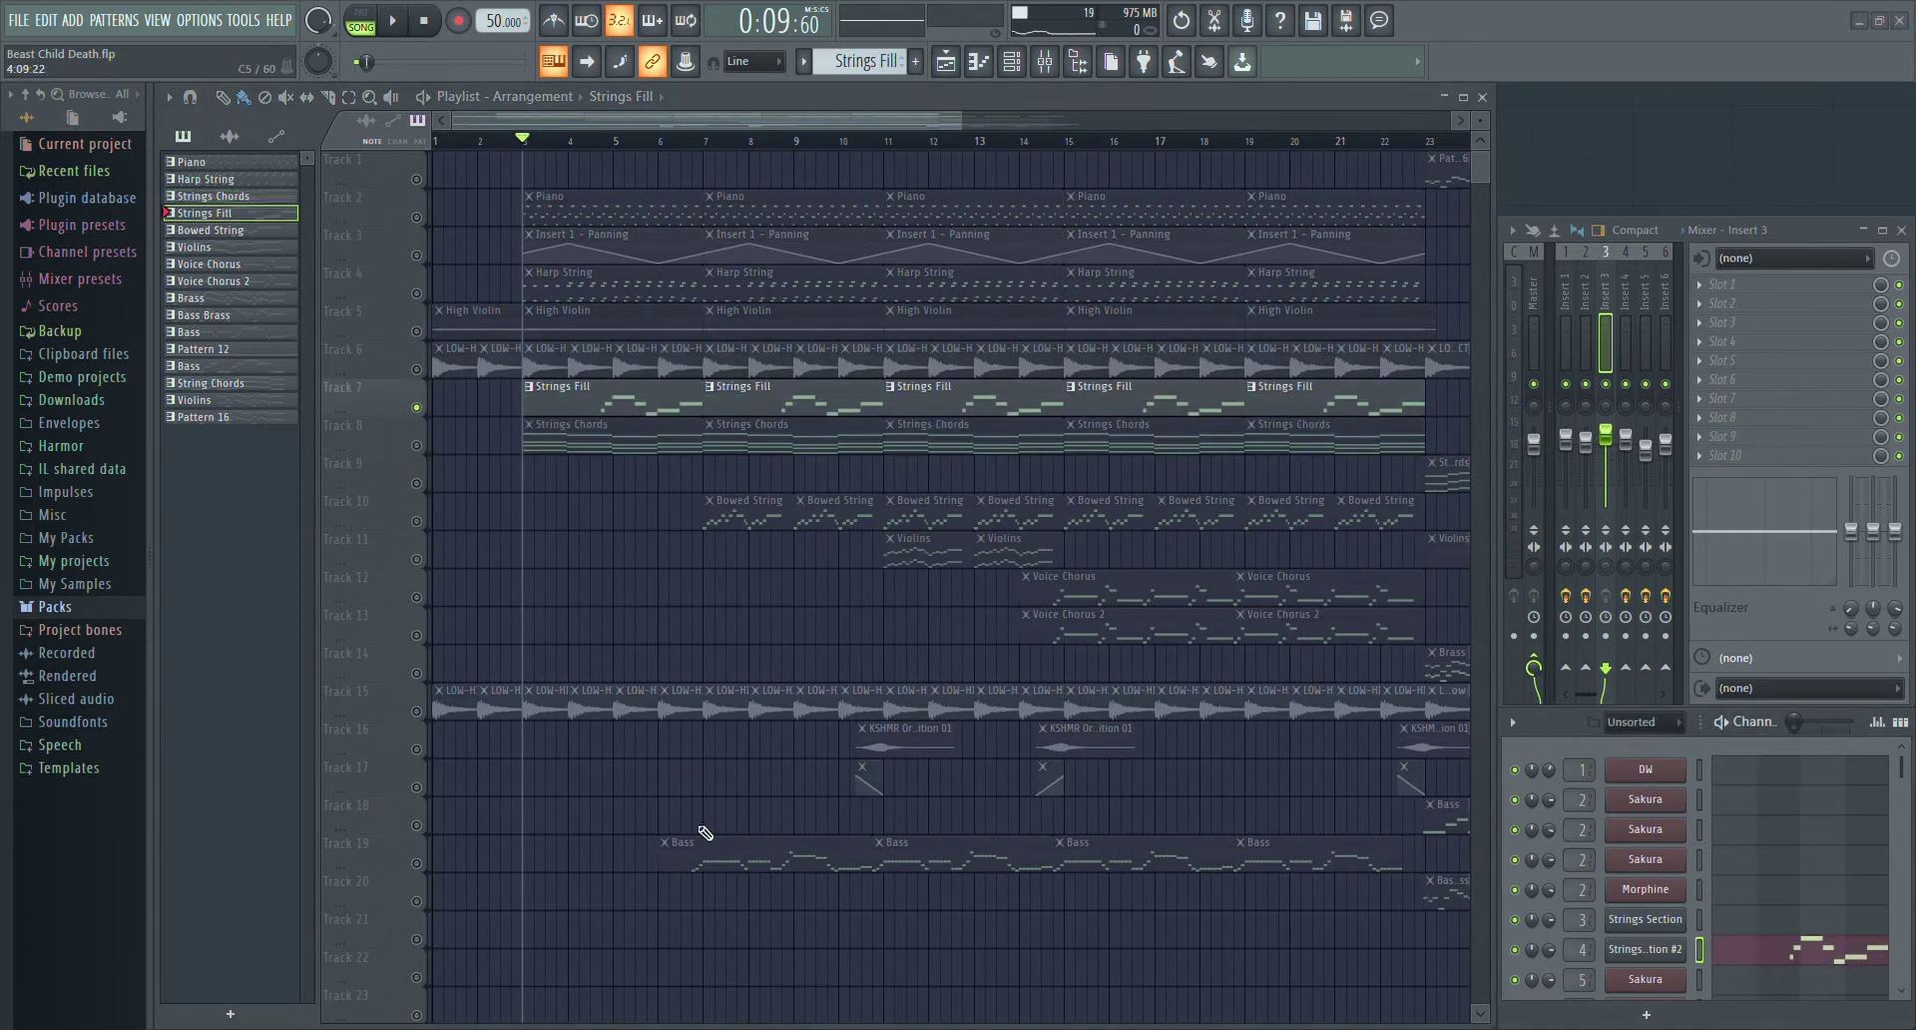
{"action": "key", "text": "space"}
{"action": "key", "text": "space"}
{"action": "key", "text": "space"}
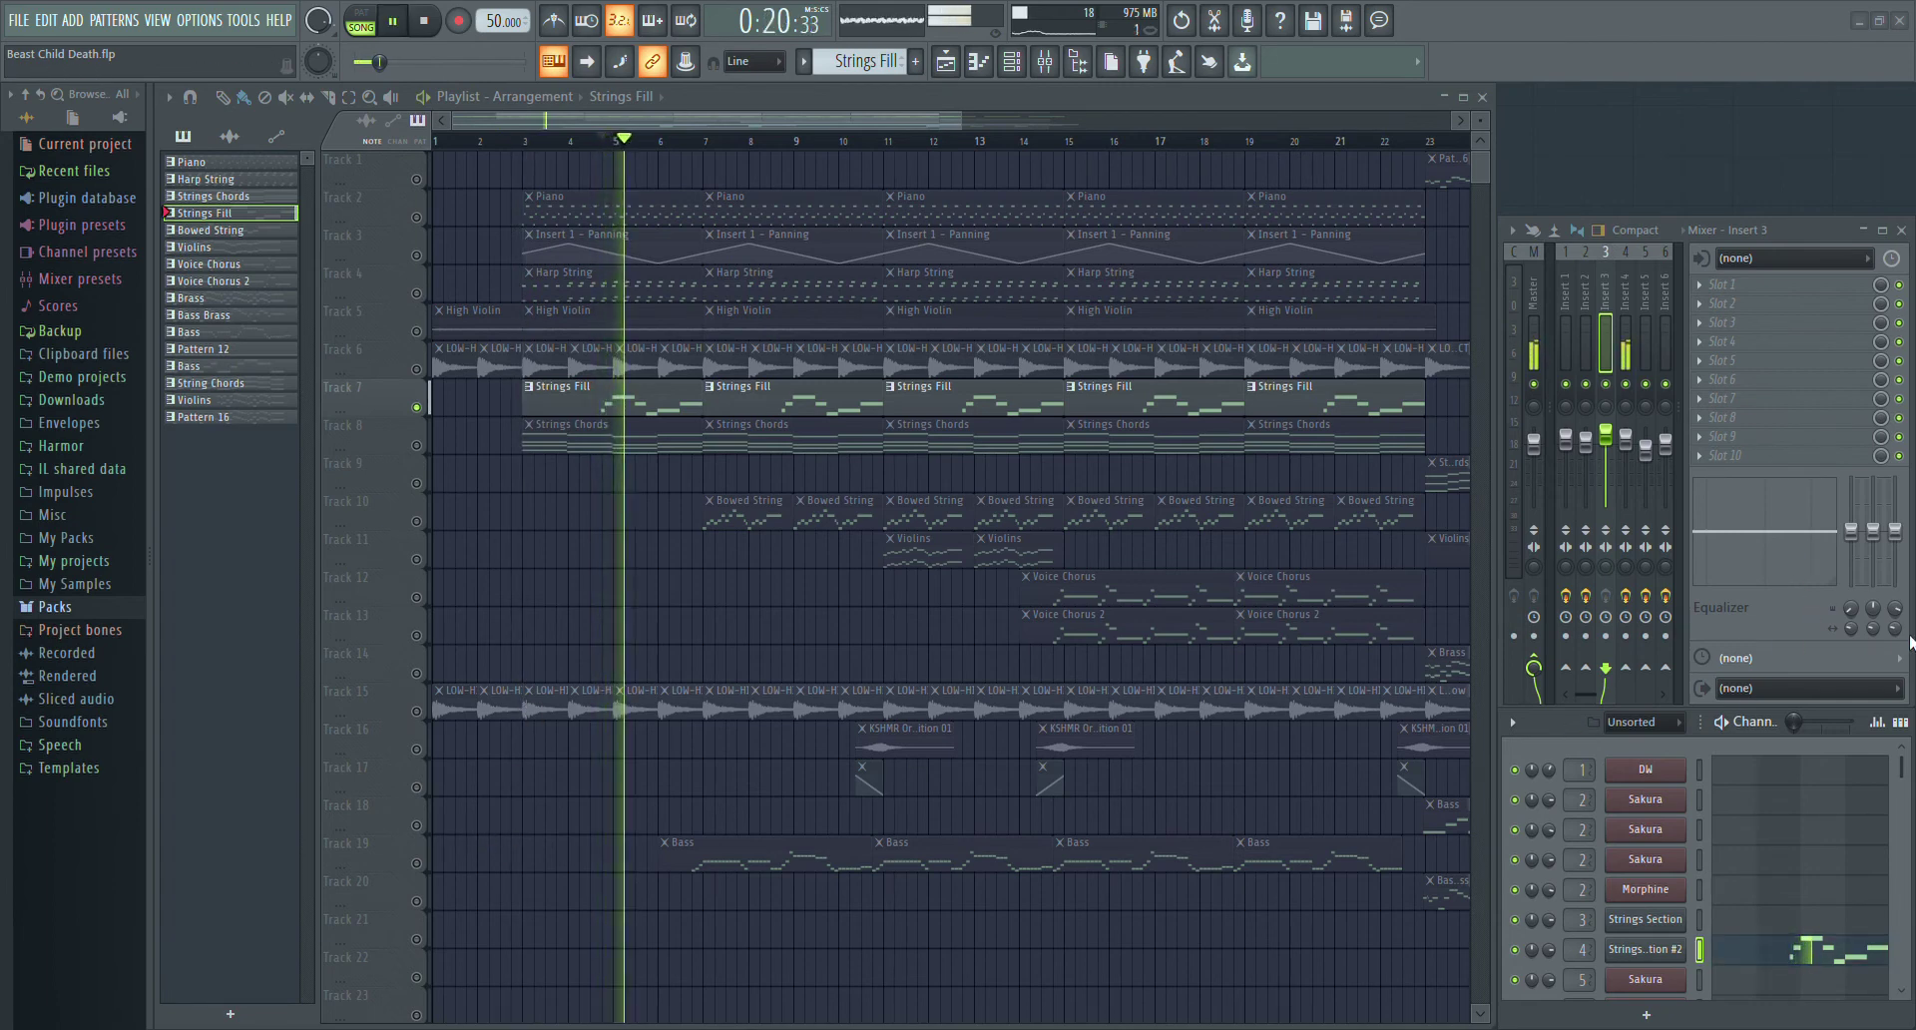
- Inspect Fruity parametric EQ 2 on mixer Insert 4 and the Strings Section #2 DirectWave instrument, and stop playback
{"action": "left_click", "coordinate": [1625, 285]}
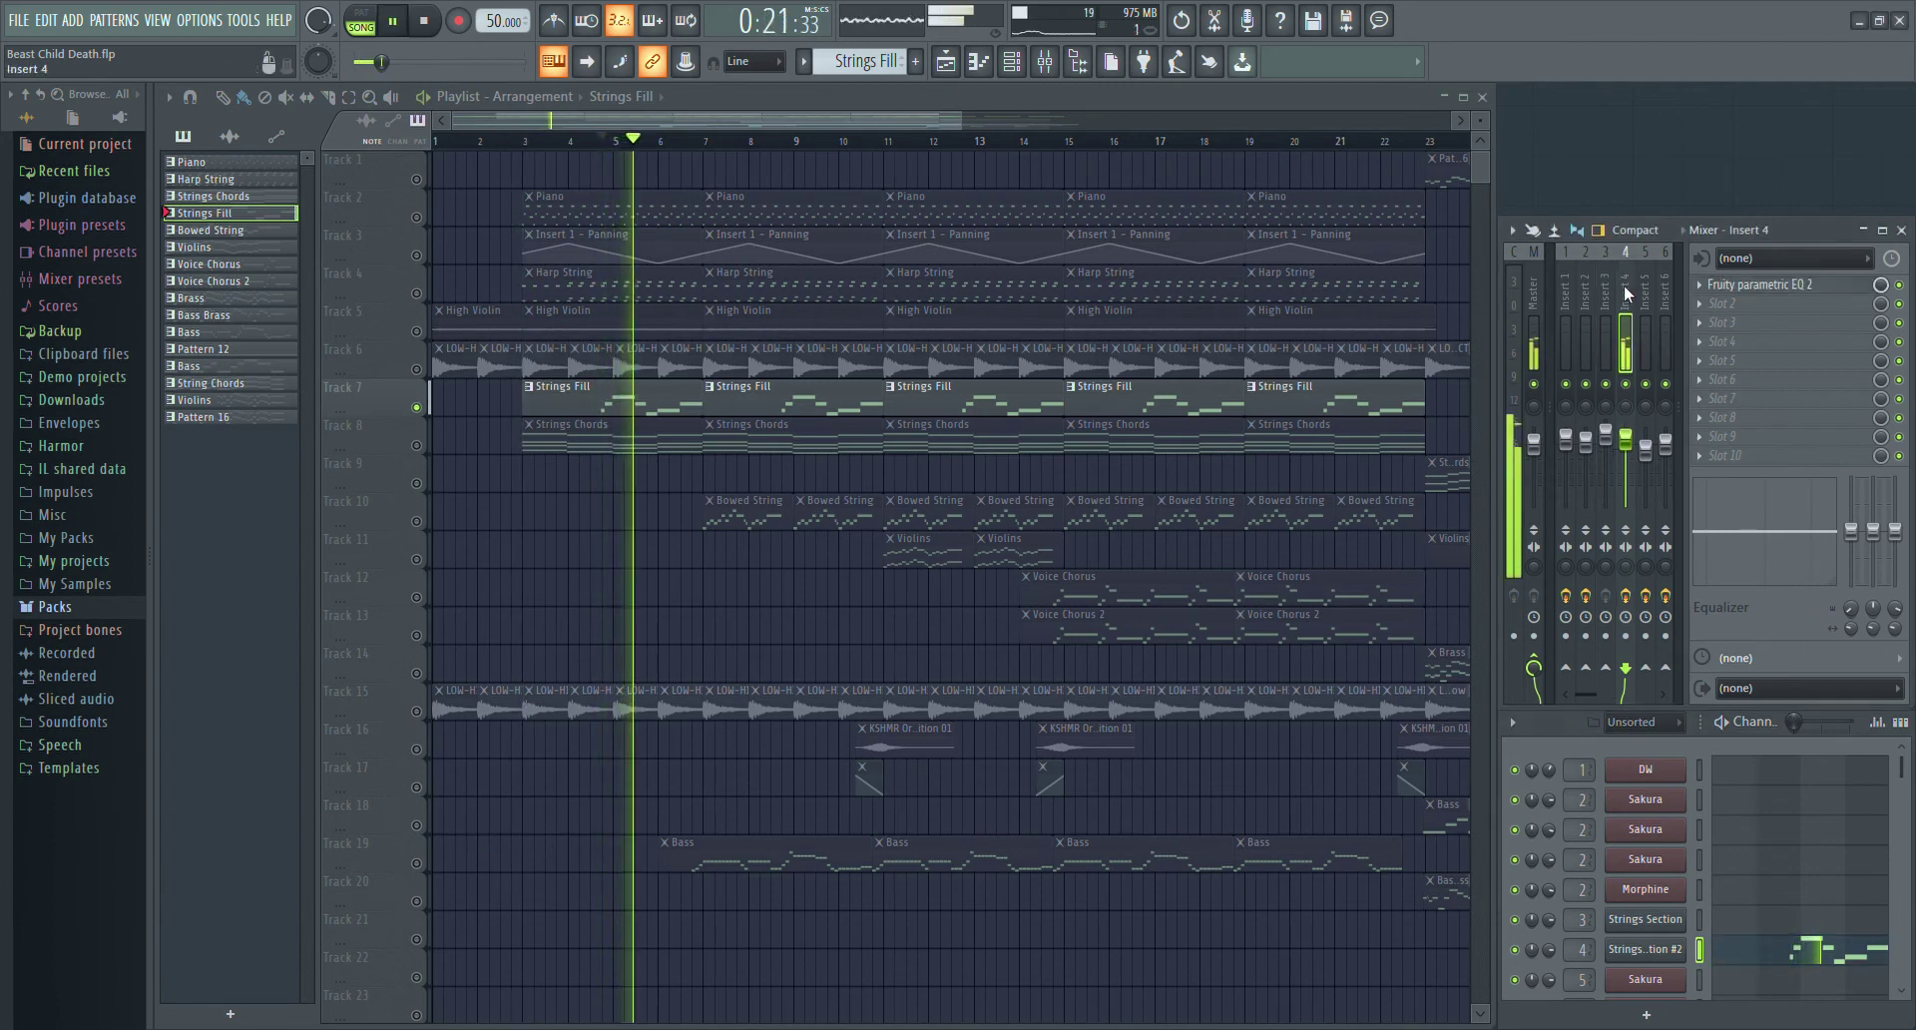
{"action": "left_click", "coordinate": [1749, 286]}
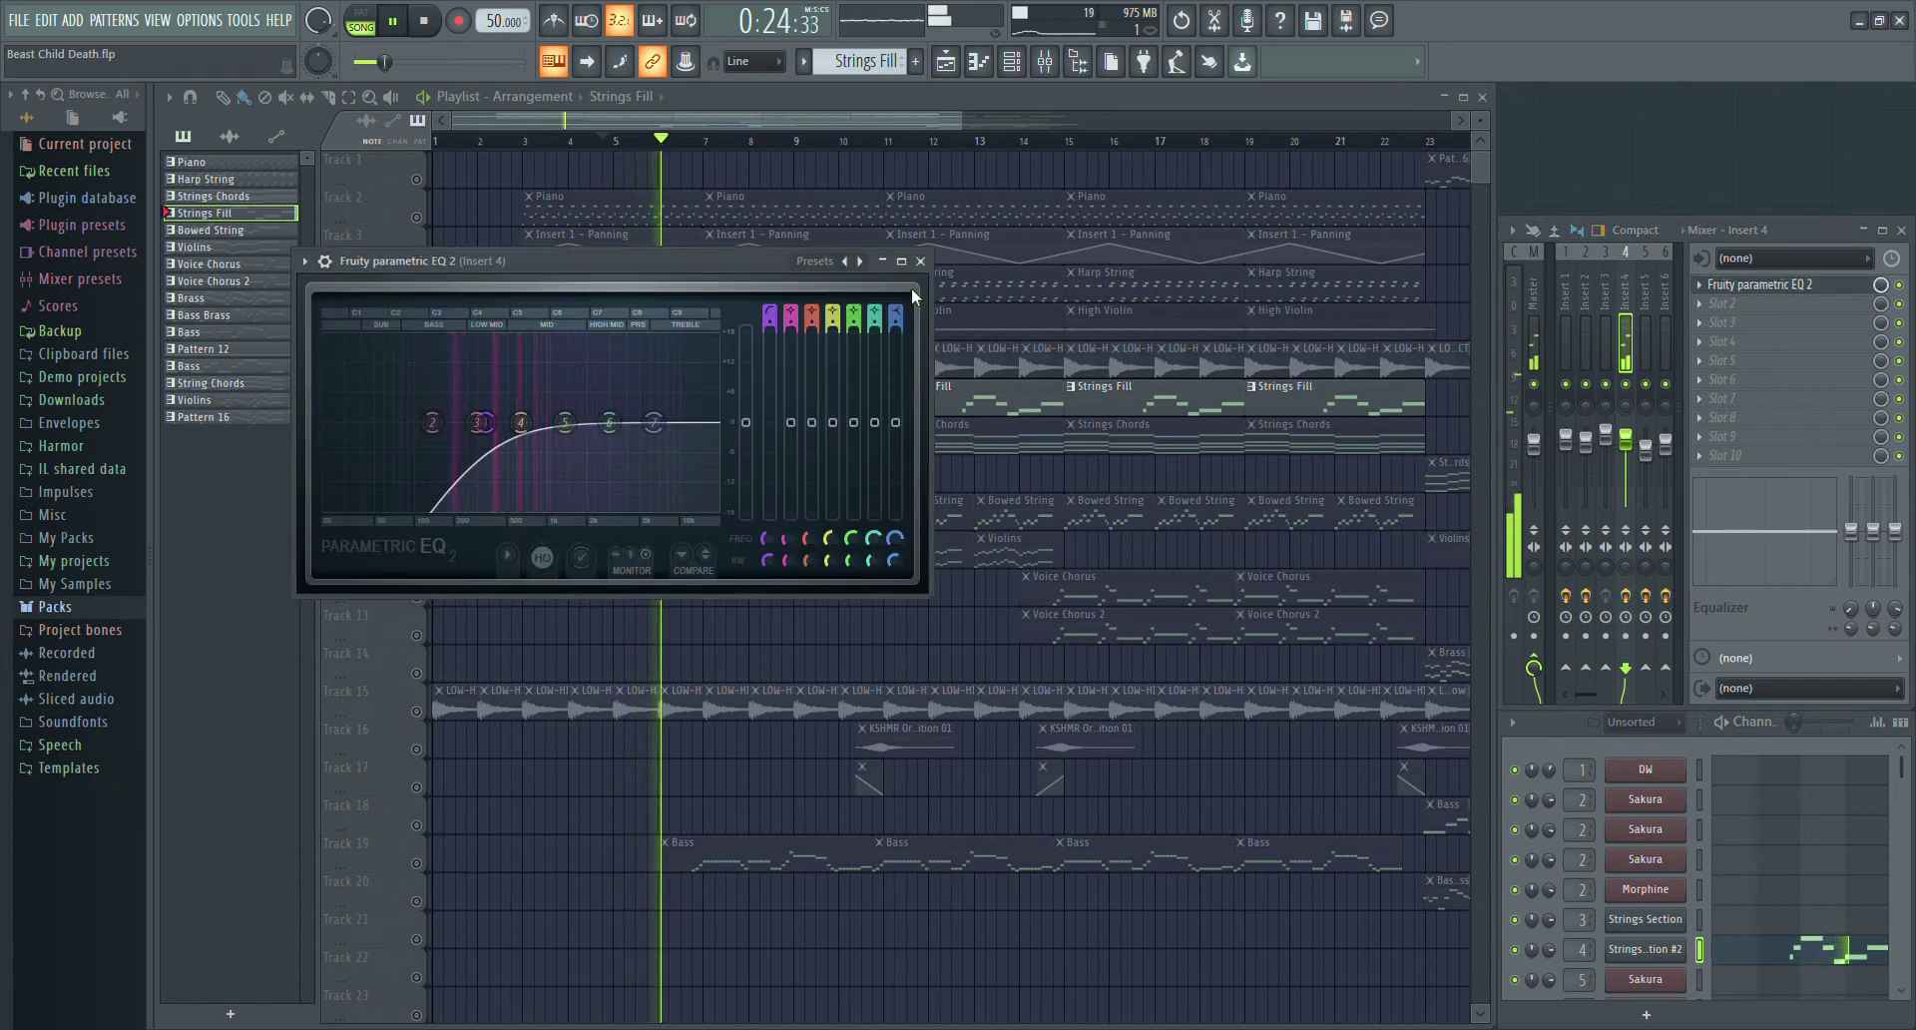
{"action": "left_click", "coordinate": [920, 262]}
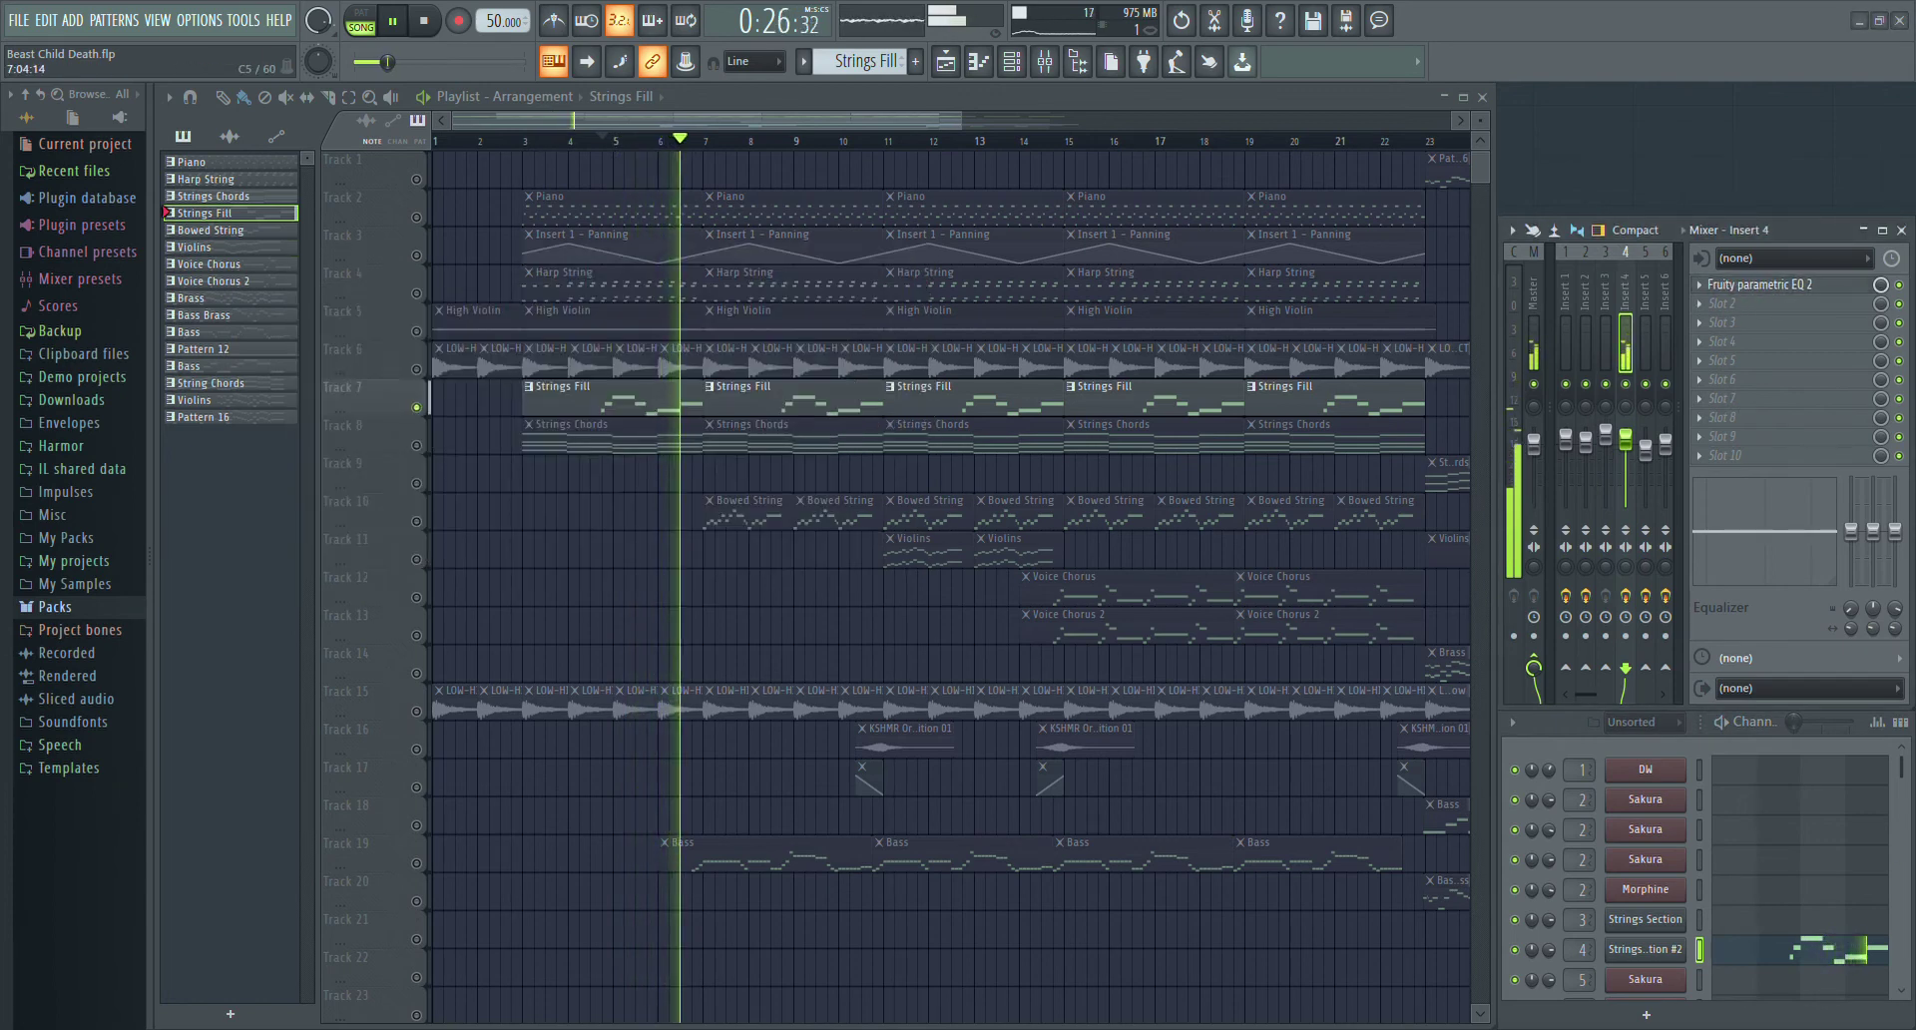
{"action": "left_click", "coordinate": [1647, 953]}
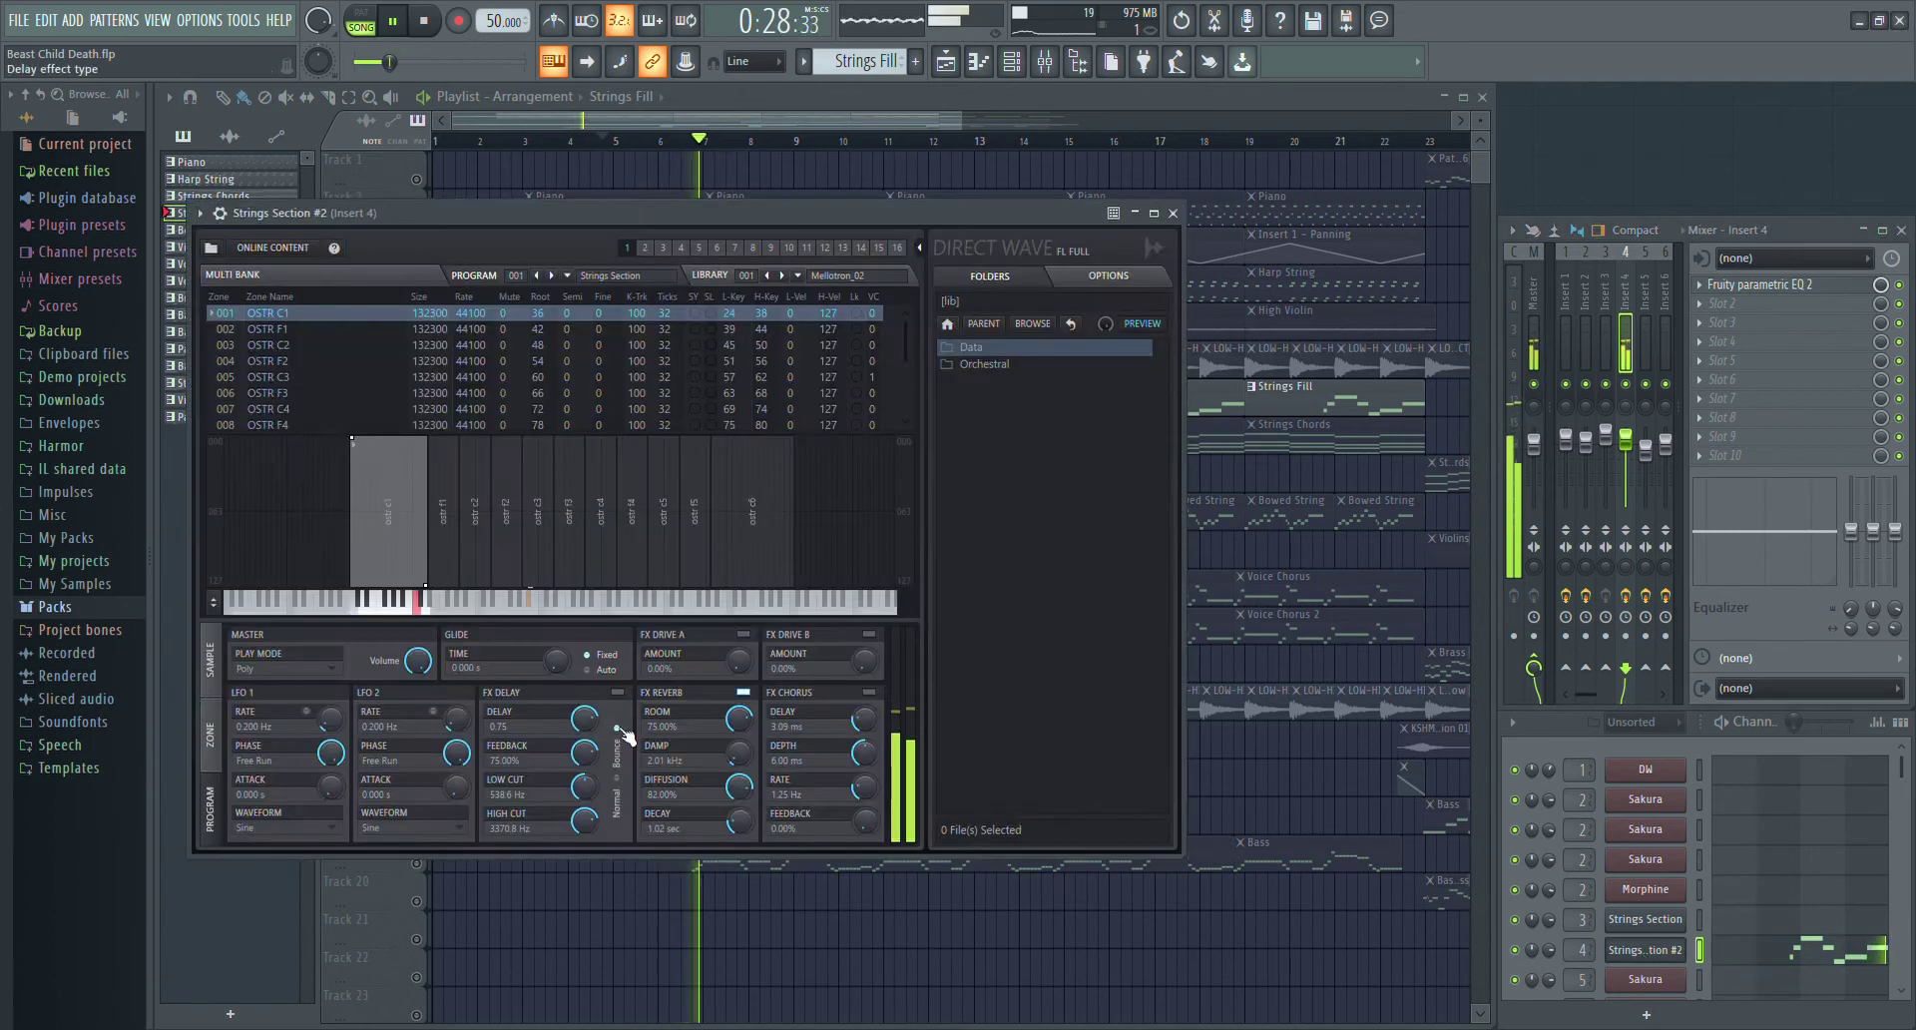
{"action": "left_click", "coordinate": [1173, 213]}
{"action": "key", "text": "space"}
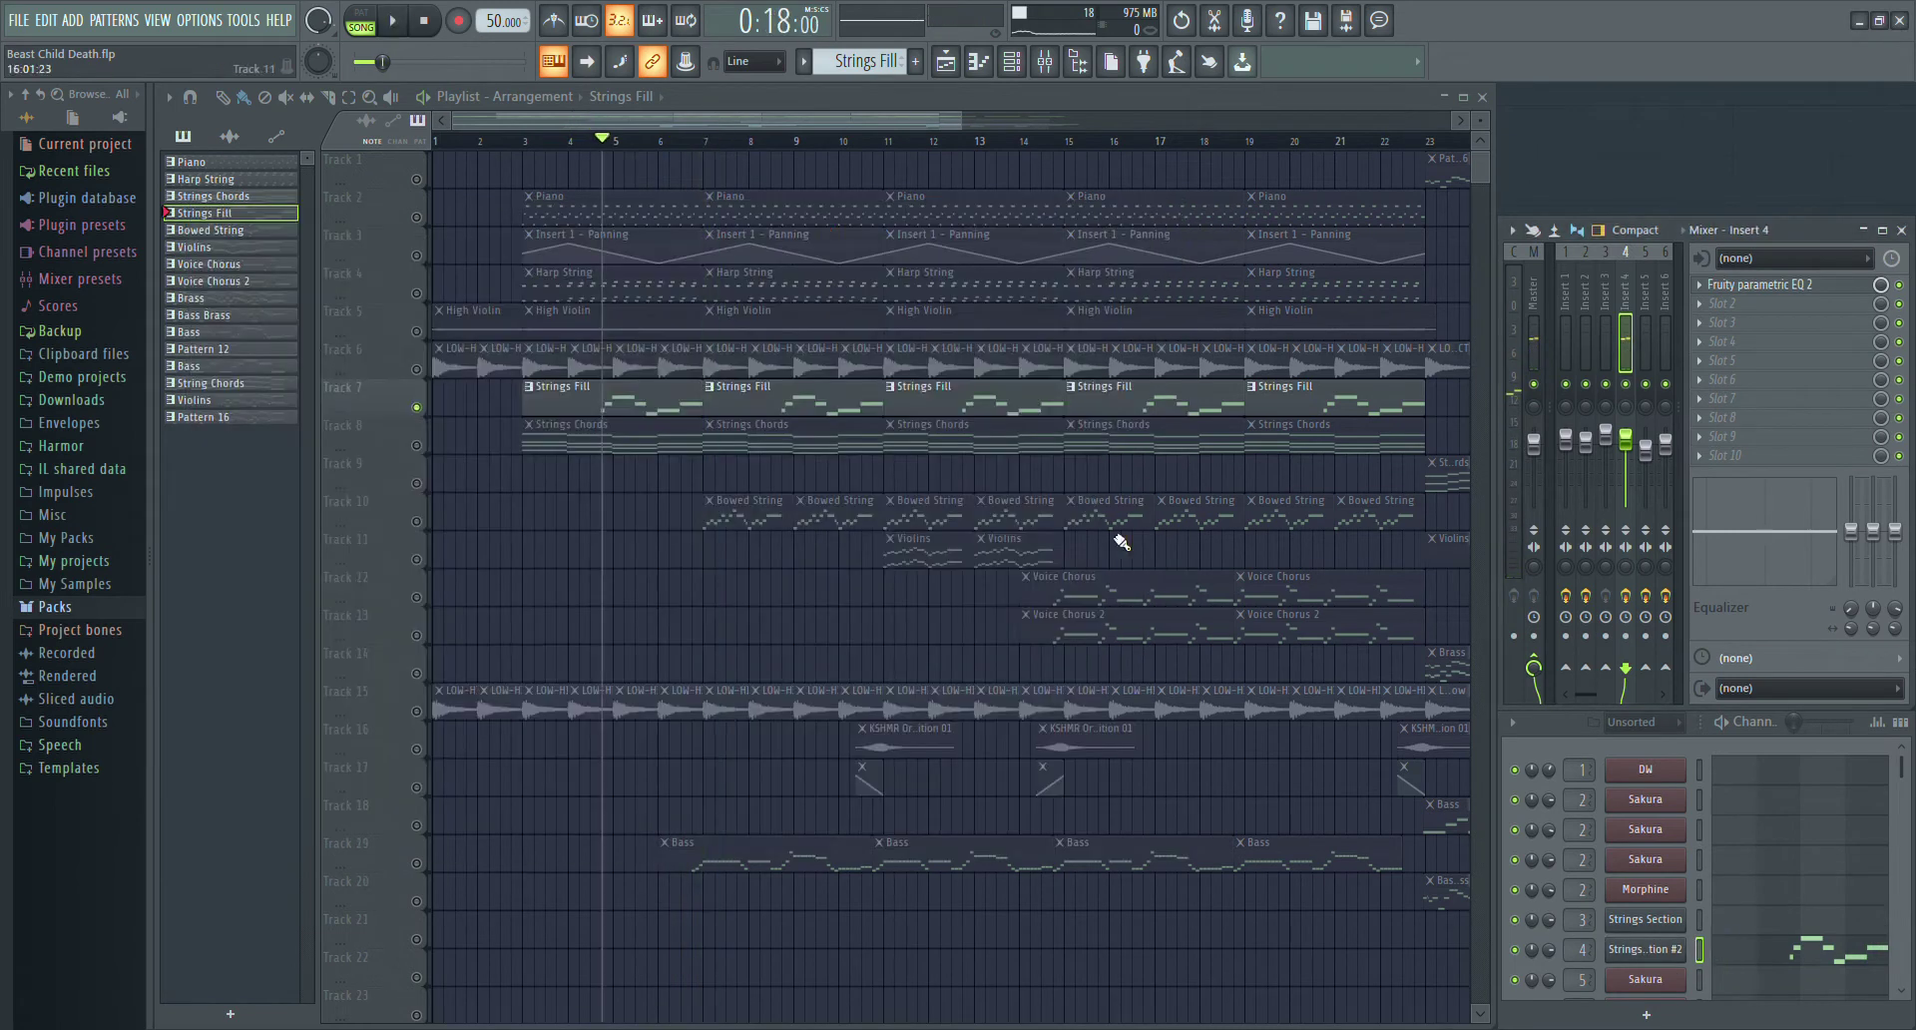
- Solo the Bowed String track, start playback from bar 7 and select the Bowed String pattern
{"action": "left_click", "coordinate": [419, 526]}
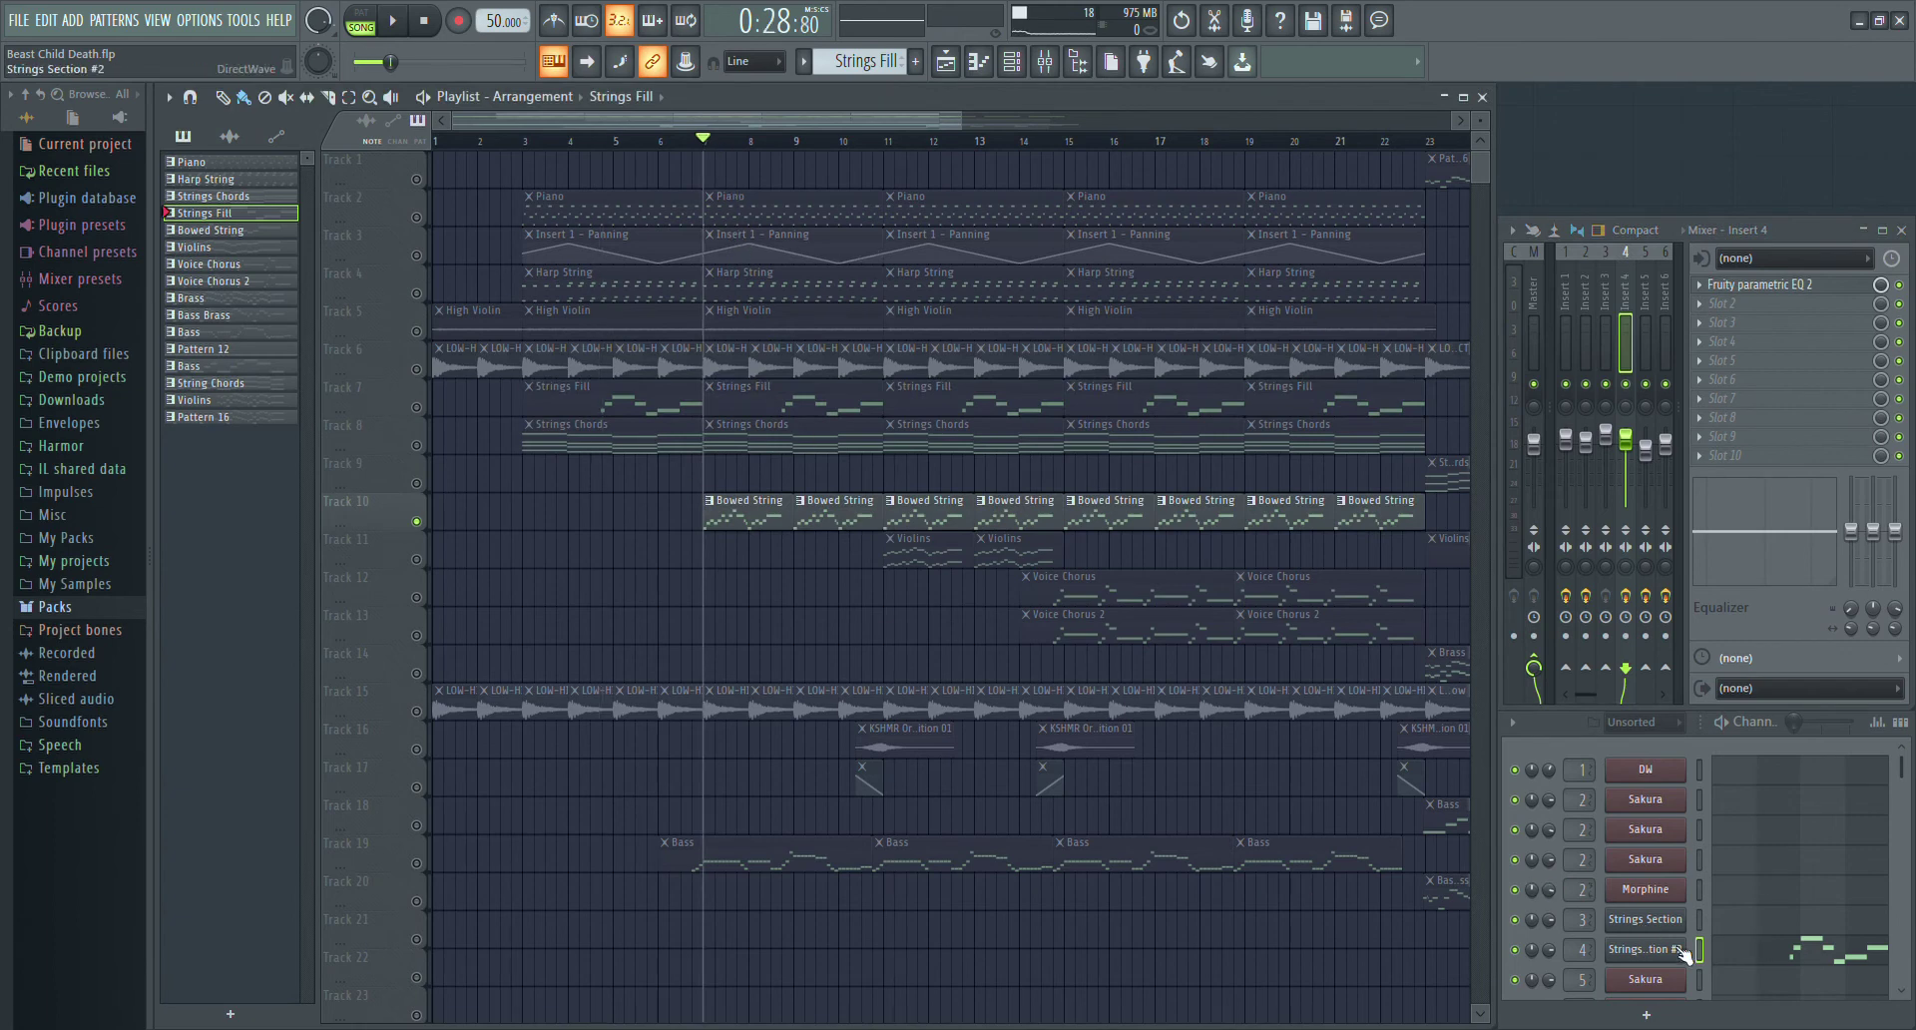
{"action": "scroll", "coordinate": [1774, 936], "scroll_direction": "down", "scroll_amount": 4}
{"action": "scroll", "coordinate": [1774, 936], "scroll_direction": "up", "scroll_amount": 4}
{"action": "key", "text": "space"}
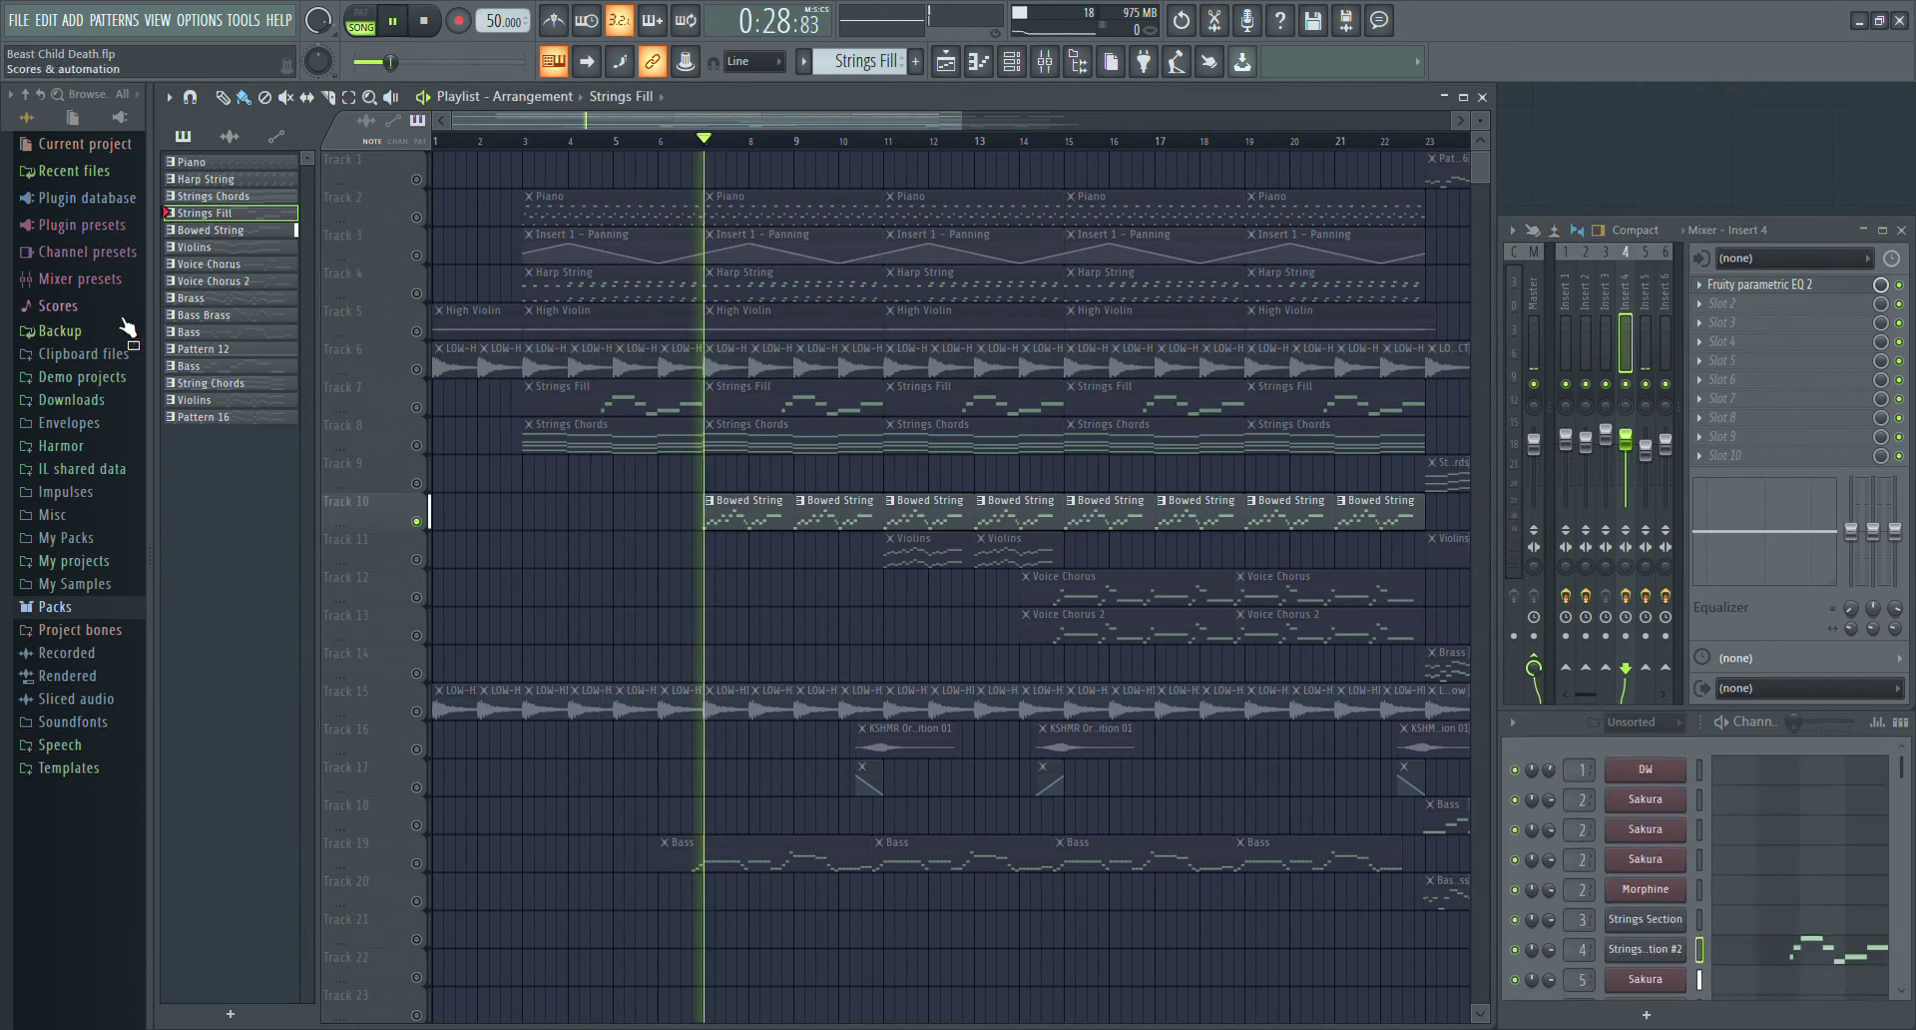
{"action": "left_click", "coordinate": [248, 233]}
- Inspect the preset of the Sakura instrument on Insert 5 that plays the Bowed String part
{"action": "scroll", "coordinate": [1645, 861], "scroll_direction": "down", "scroll_amount": 3}
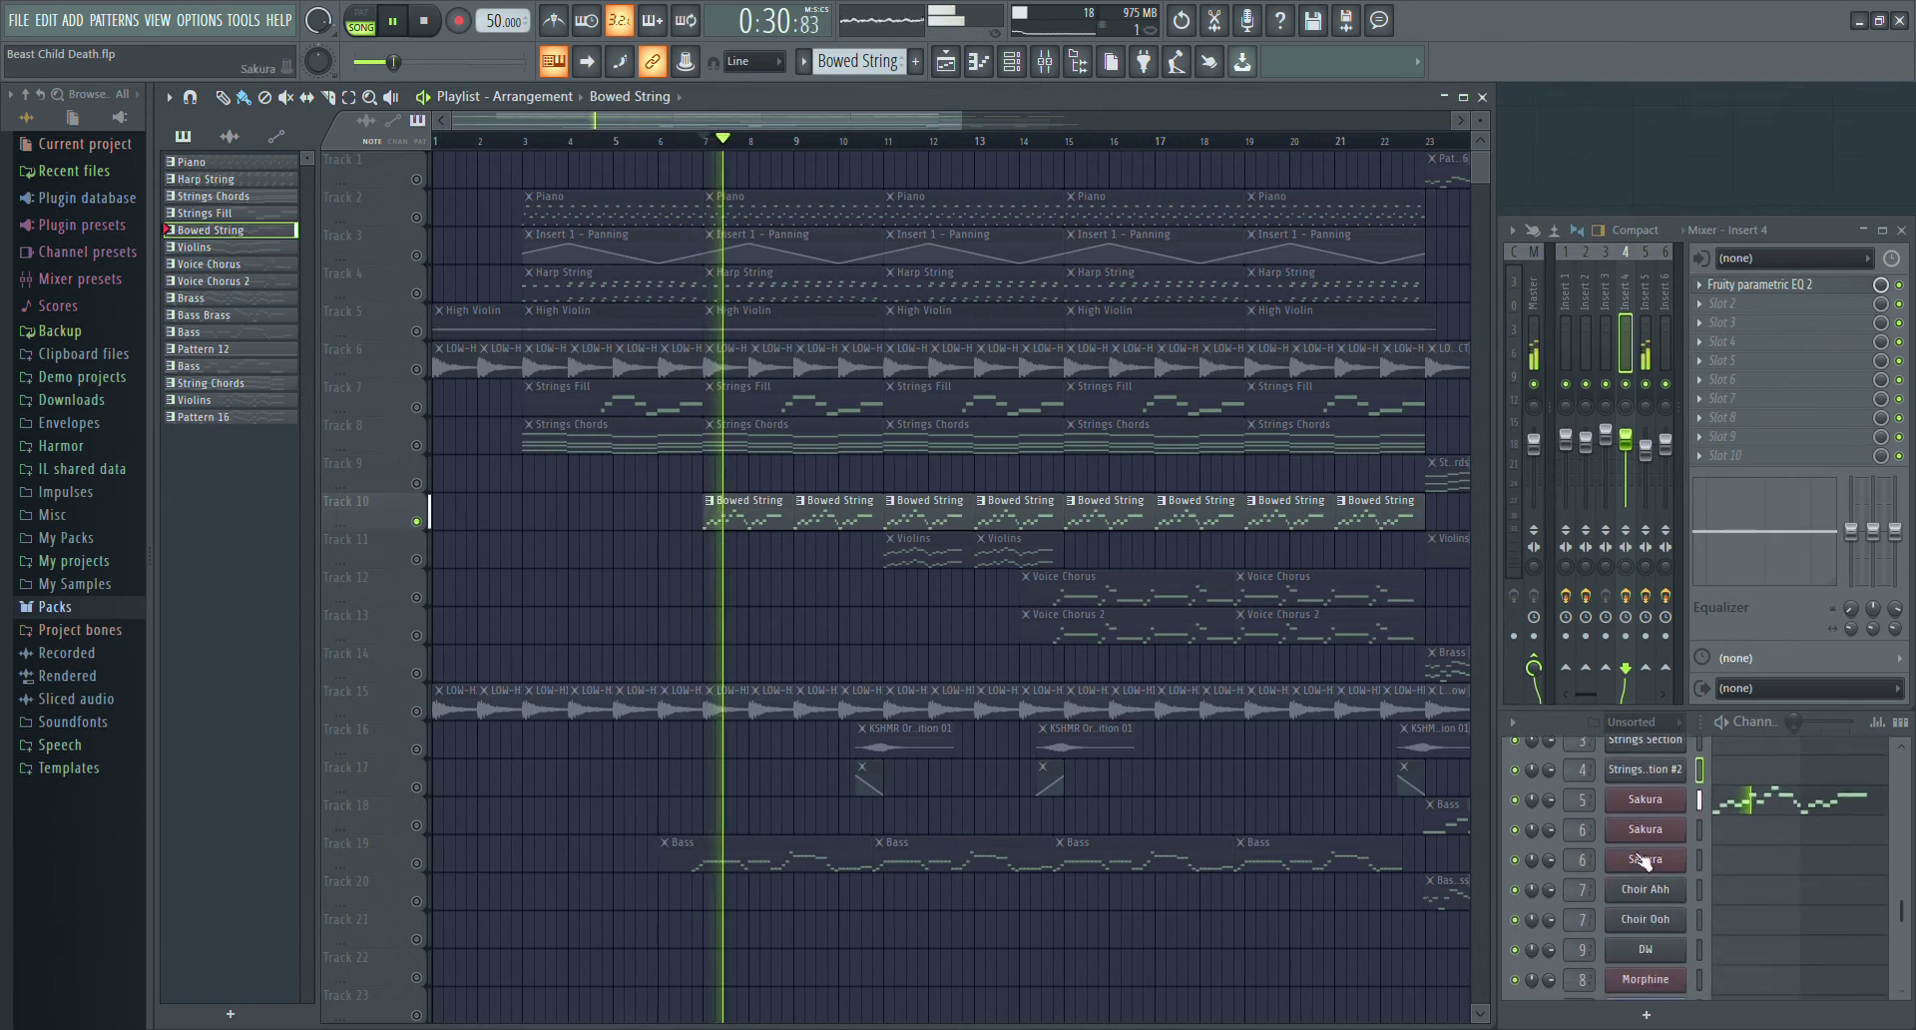
{"action": "left_click", "coordinate": [1647, 800]}
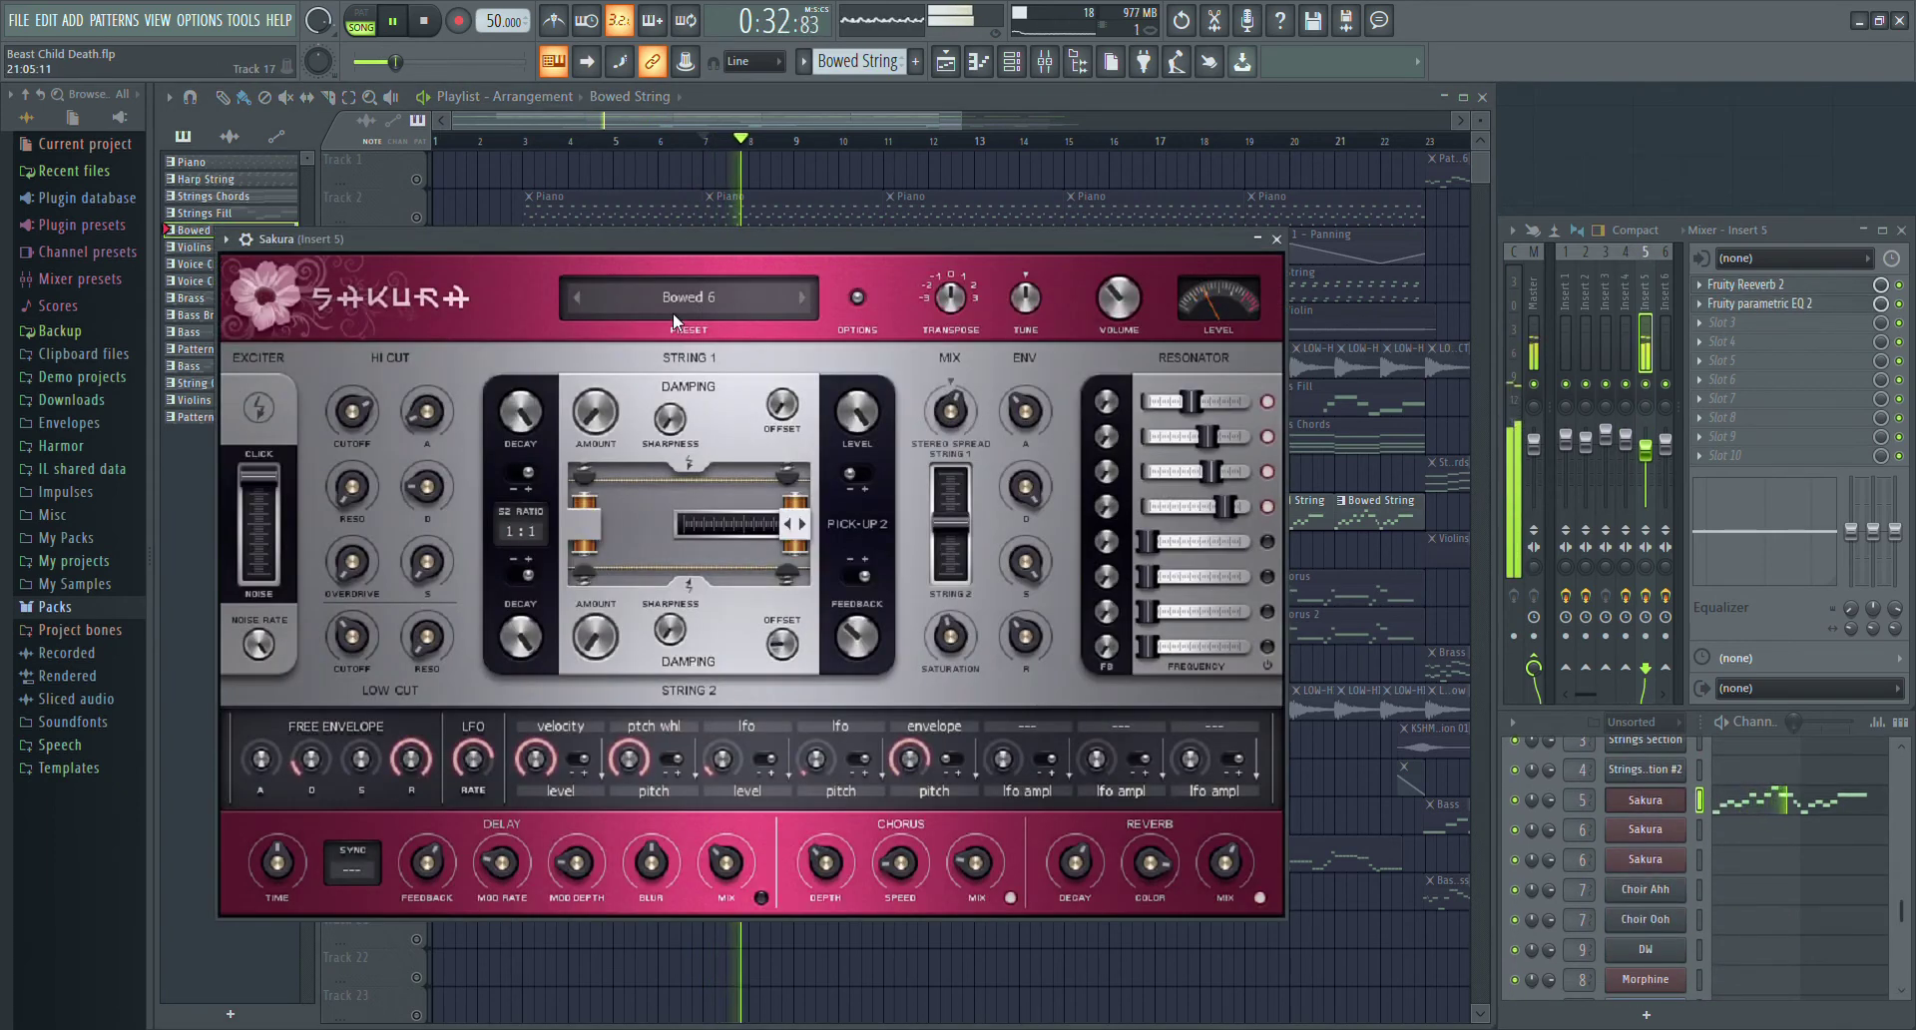
{"action": "left_click", "coordinate": [1275, 240]}
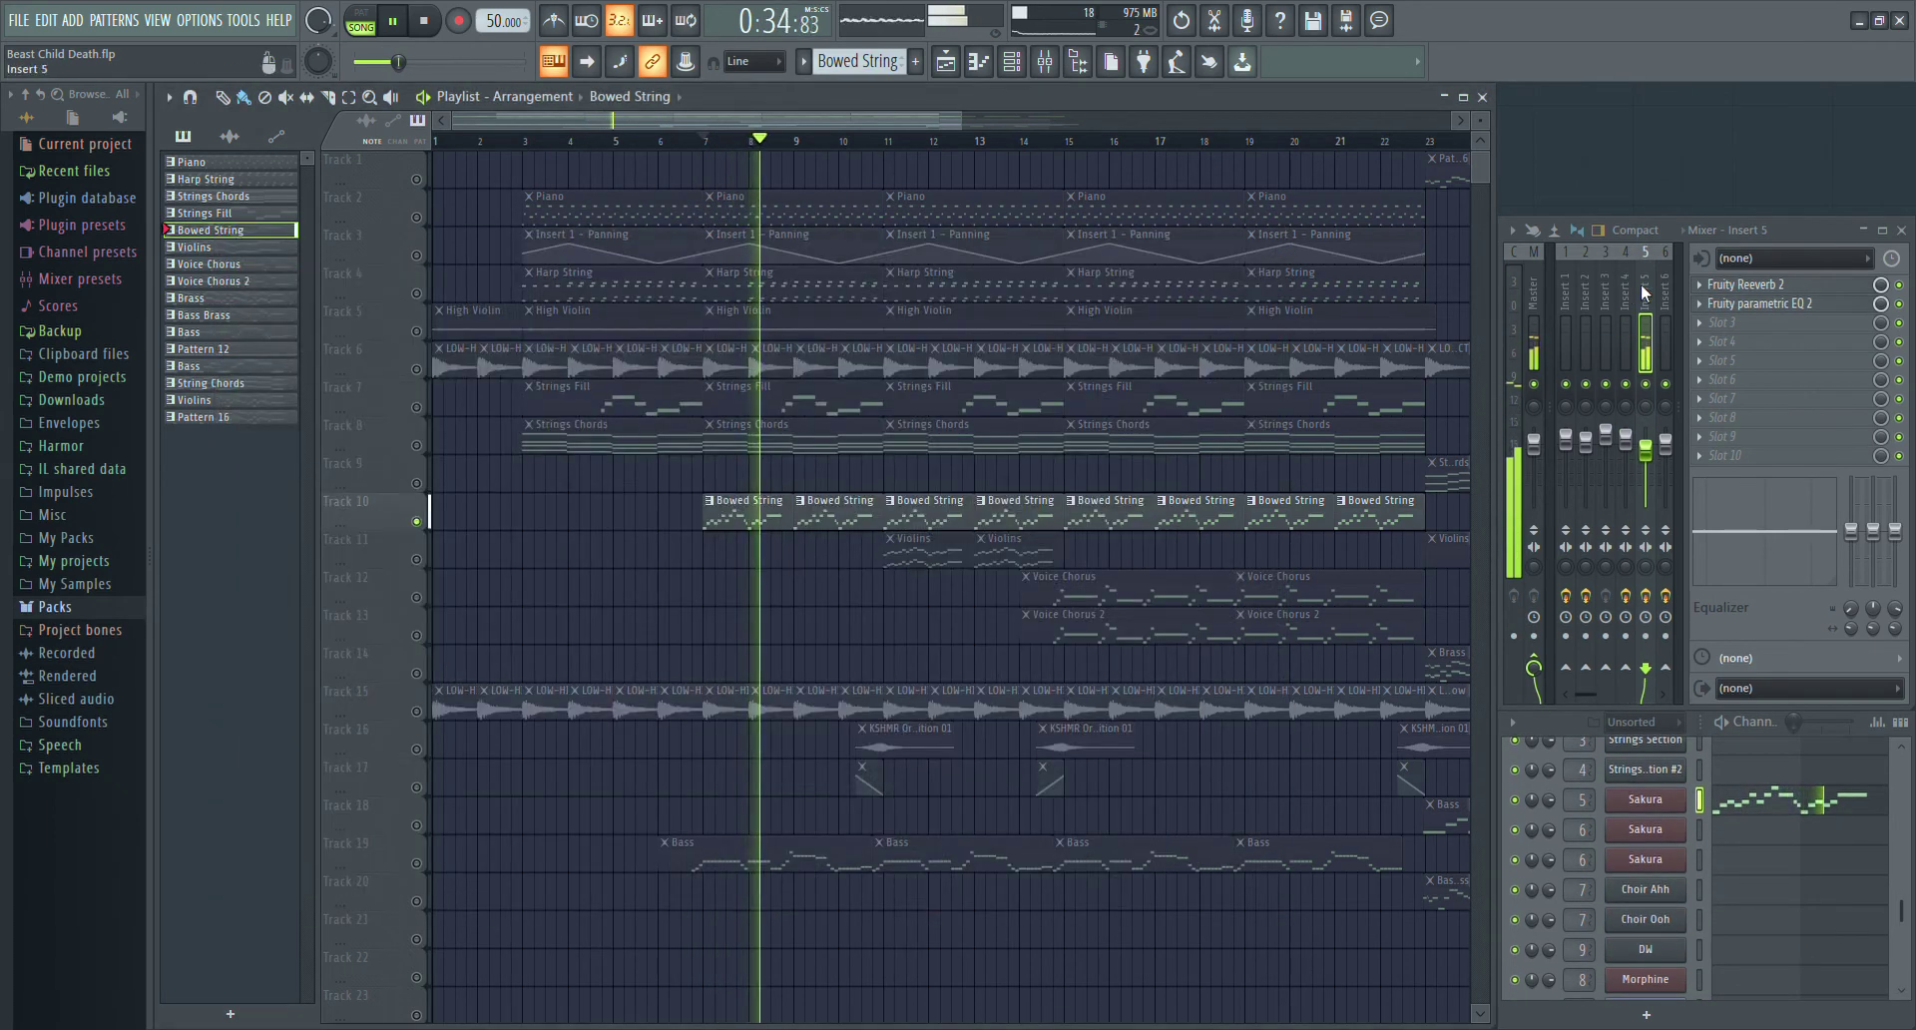
- Inspect Fruity Reeverb 2 and Fruity parametric EQ 2 on mixer Insert 5, and stop playback
{"action": "left_click", "coordinate": [1724, 286]}
{"action": "left_click", "coordinate": [1731, 288]}
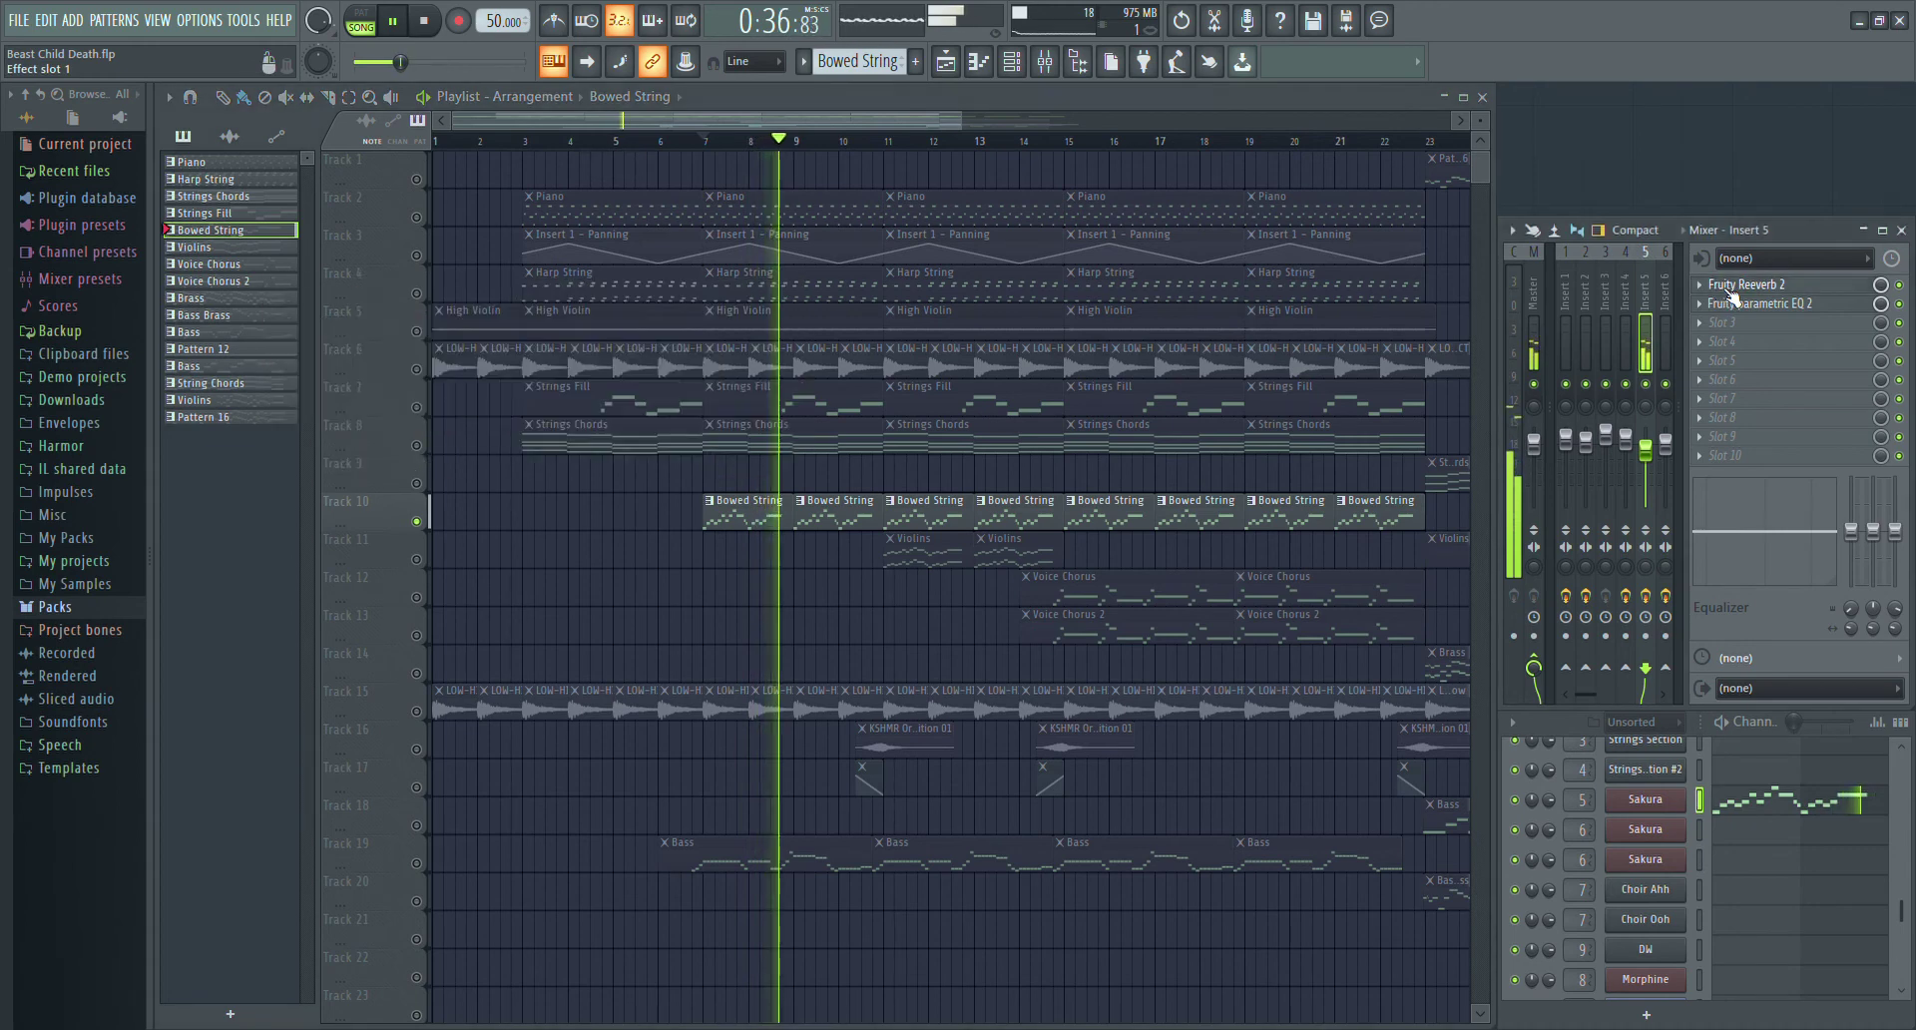
{"action": "left_click", "coordinate": [1755, 305]}
{"action": "left_click", "coordinate": [1757, 309]}
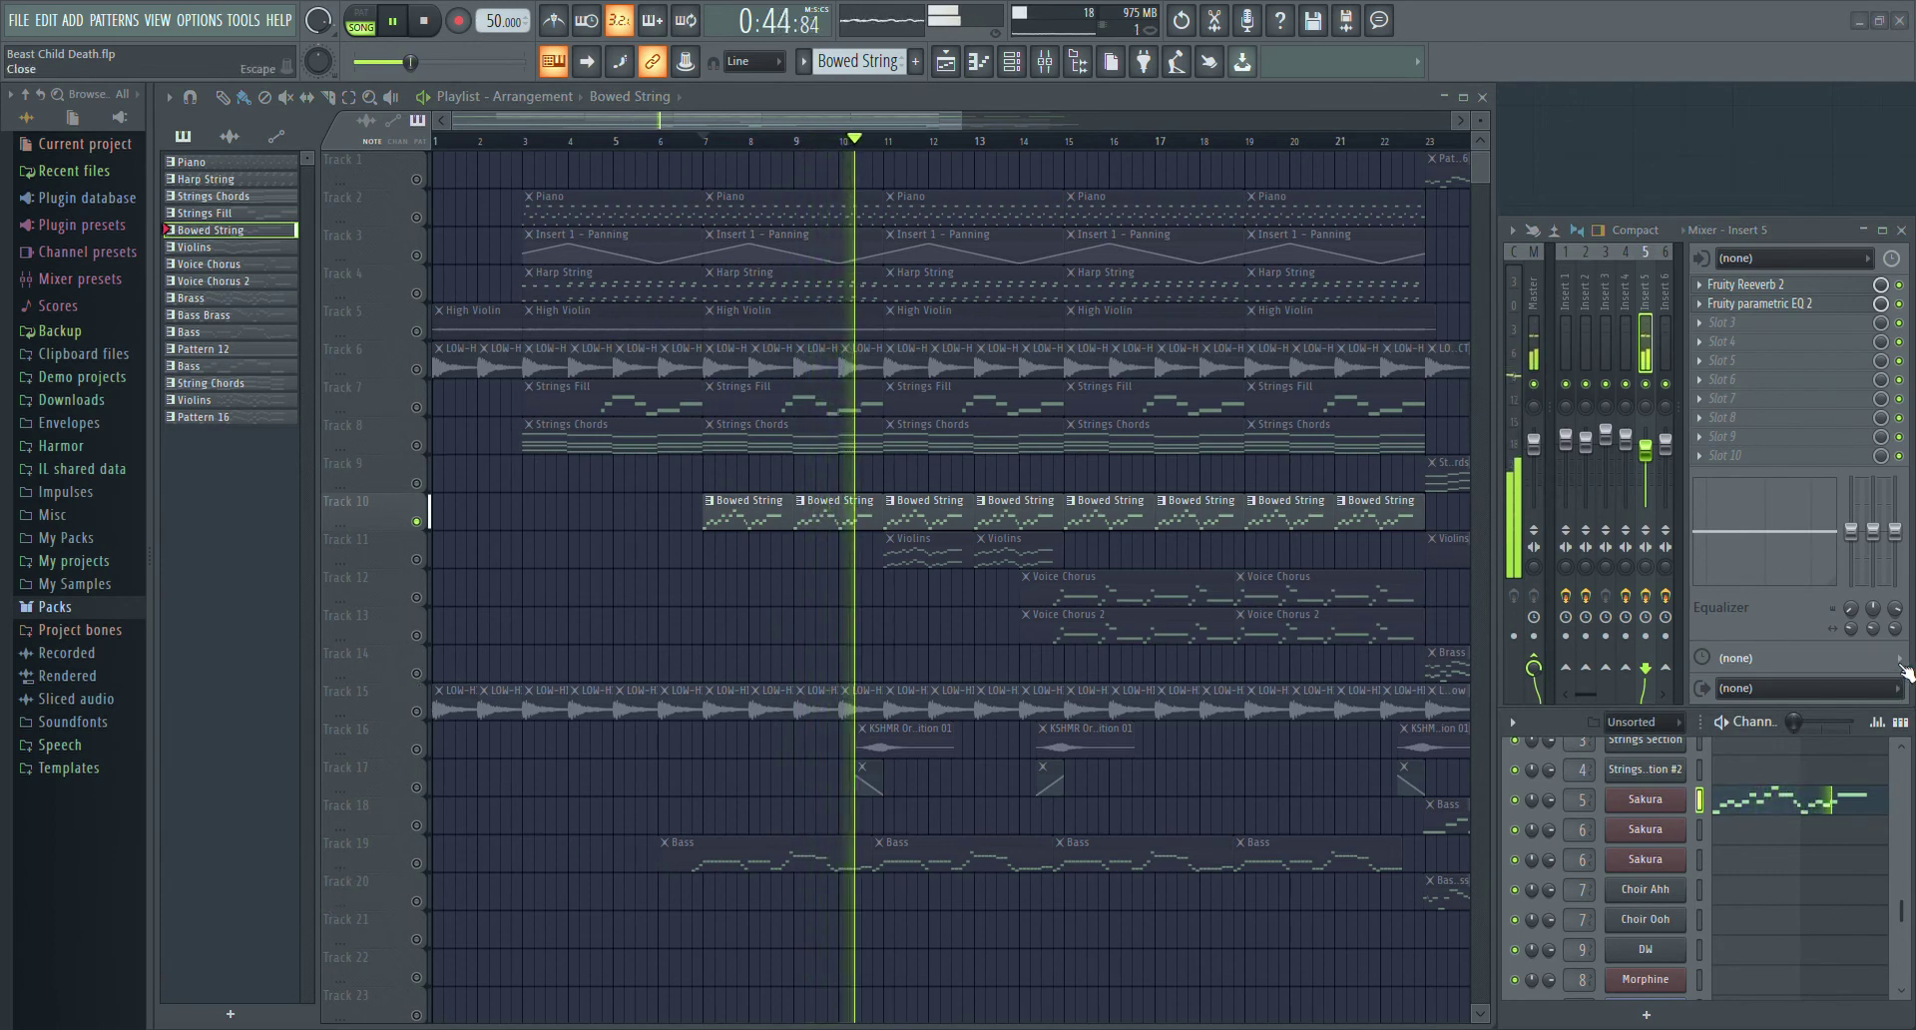
{"action": "key", "text": "space"}
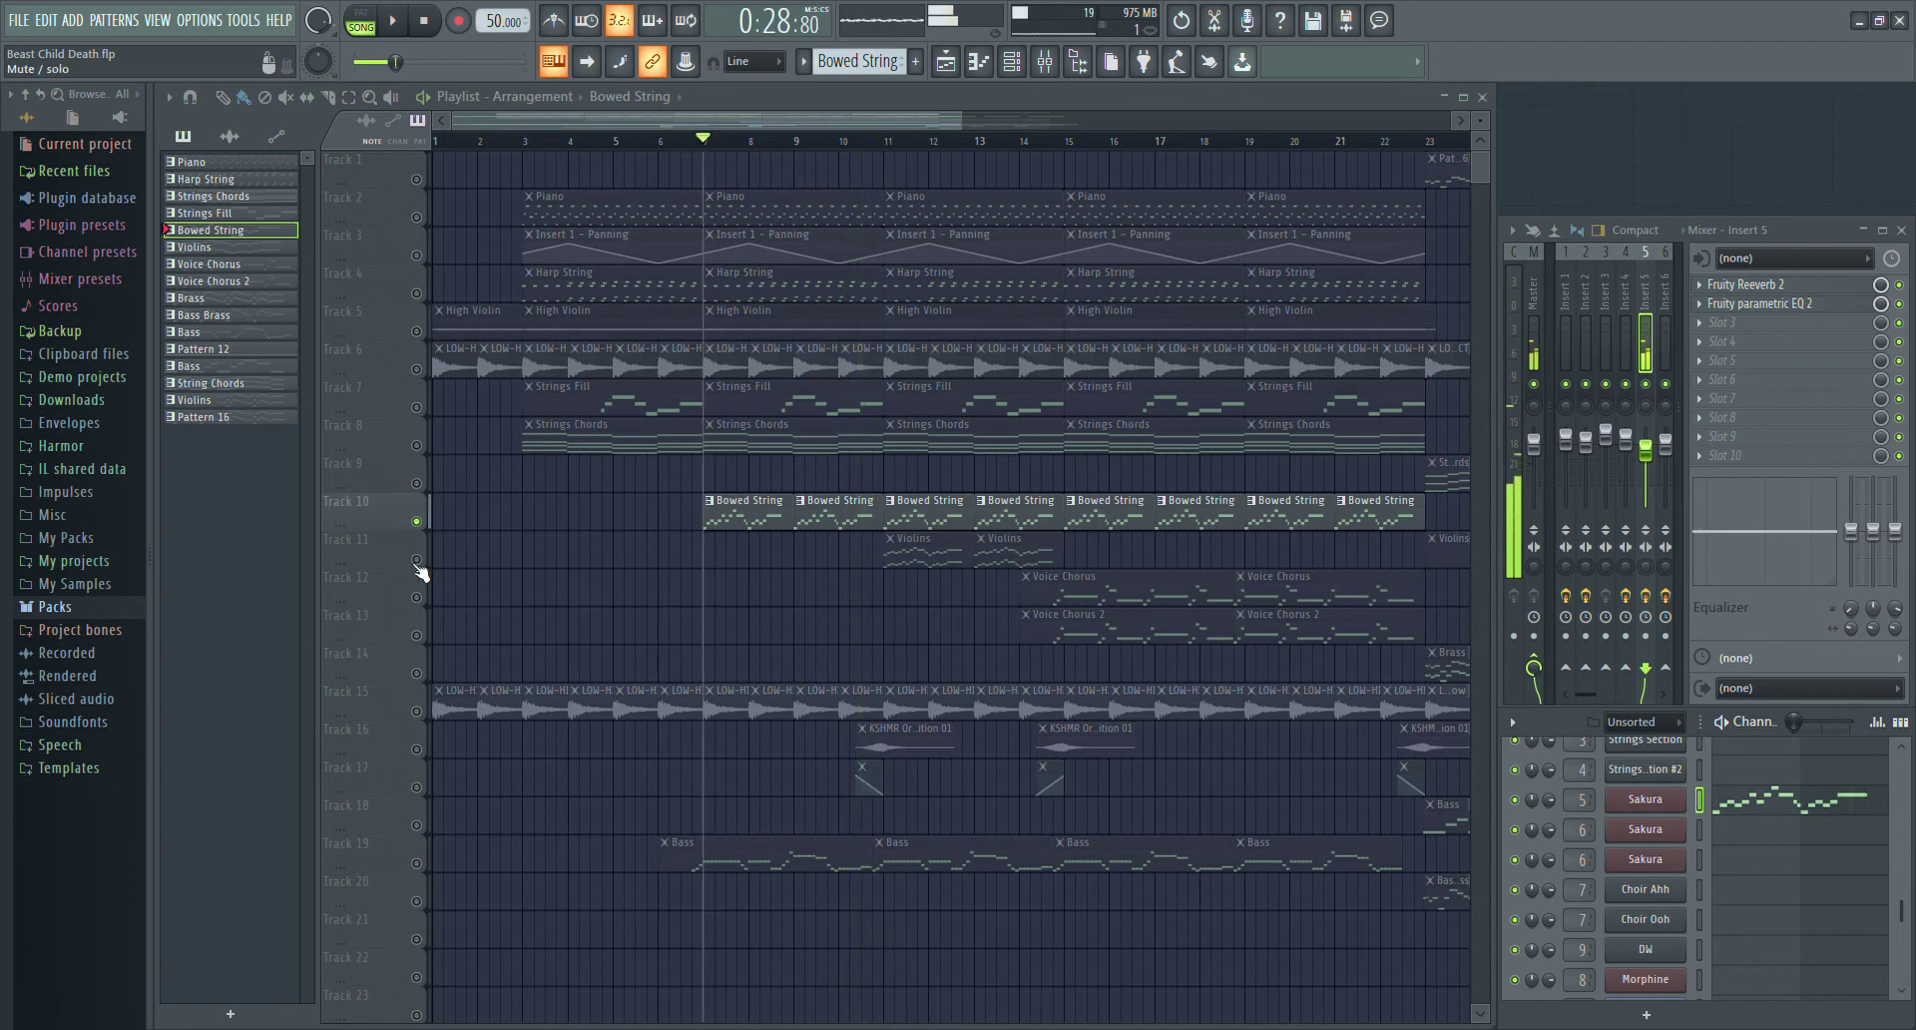
- Solo the Violins track from bar 11 and inspect Fruity Reeverb 2 and Fruity parametric EQ 2 on mixer Insert 6
{"action": "right_click", "coordinate": [417, 559]}
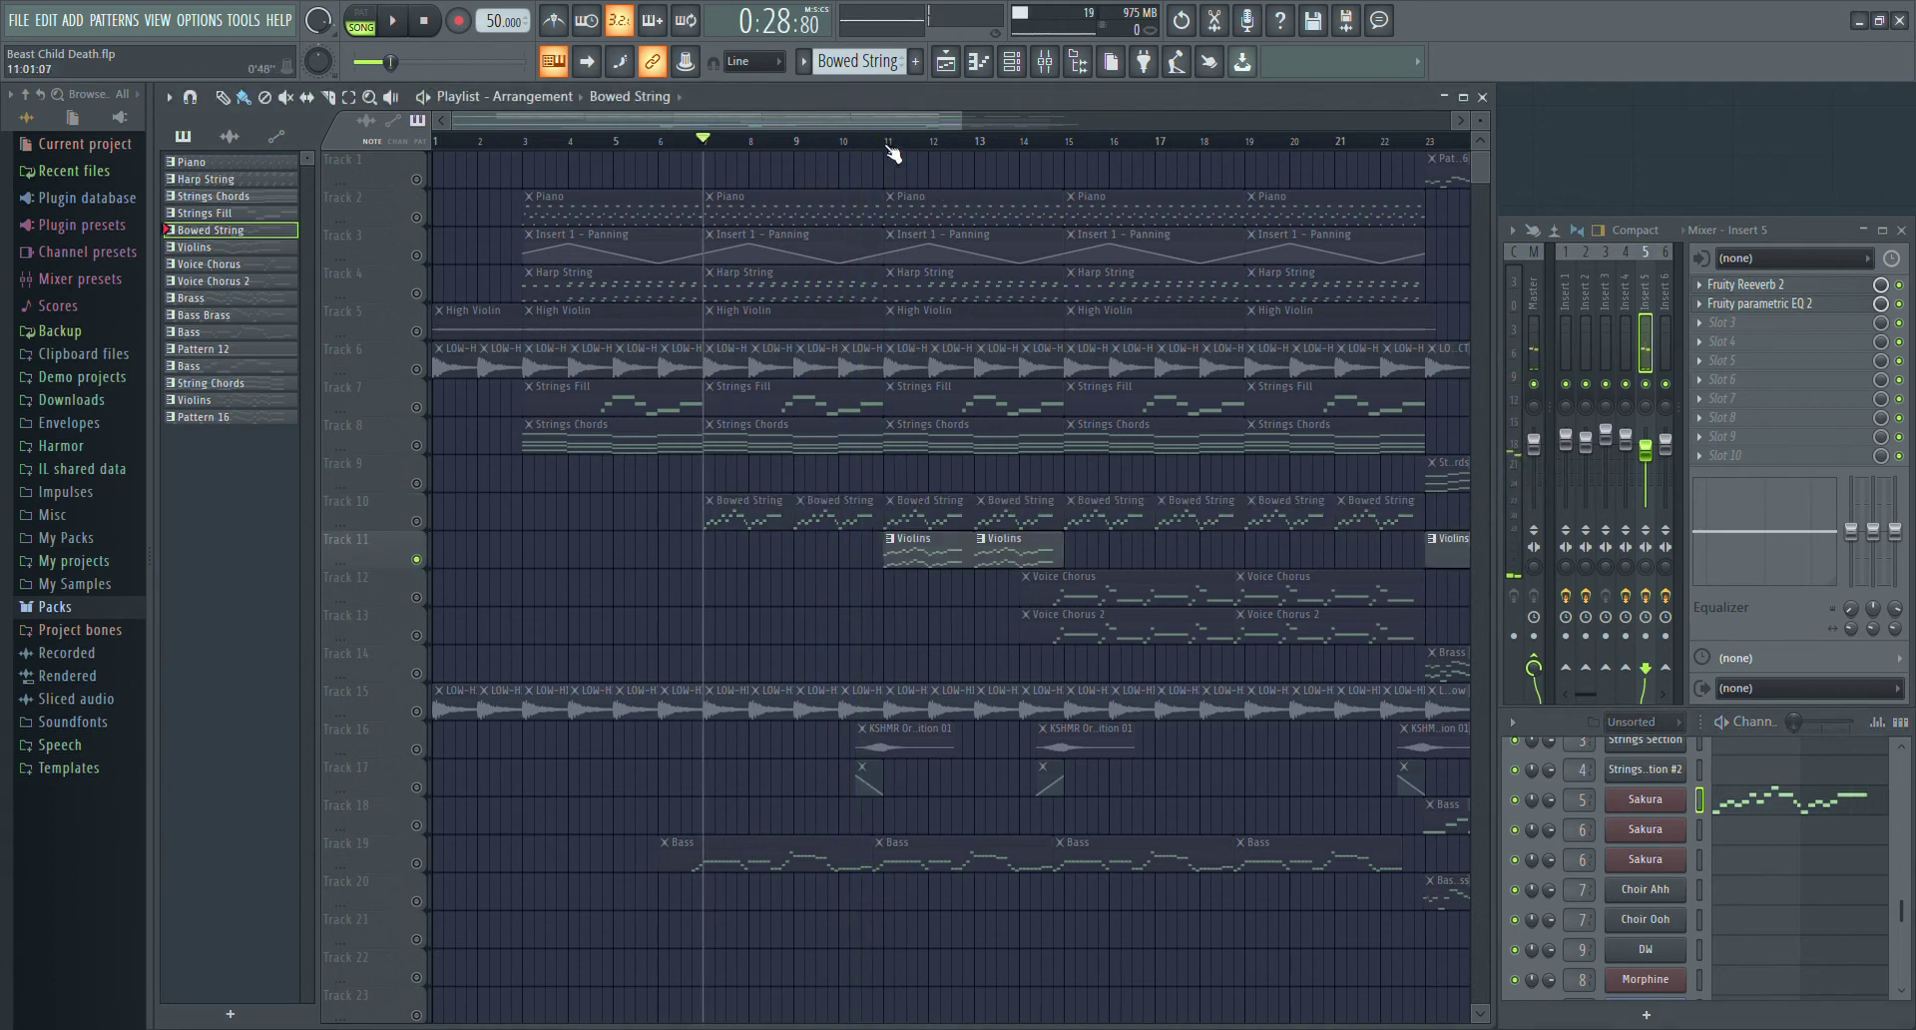
{"action": "key", "text": "space"}
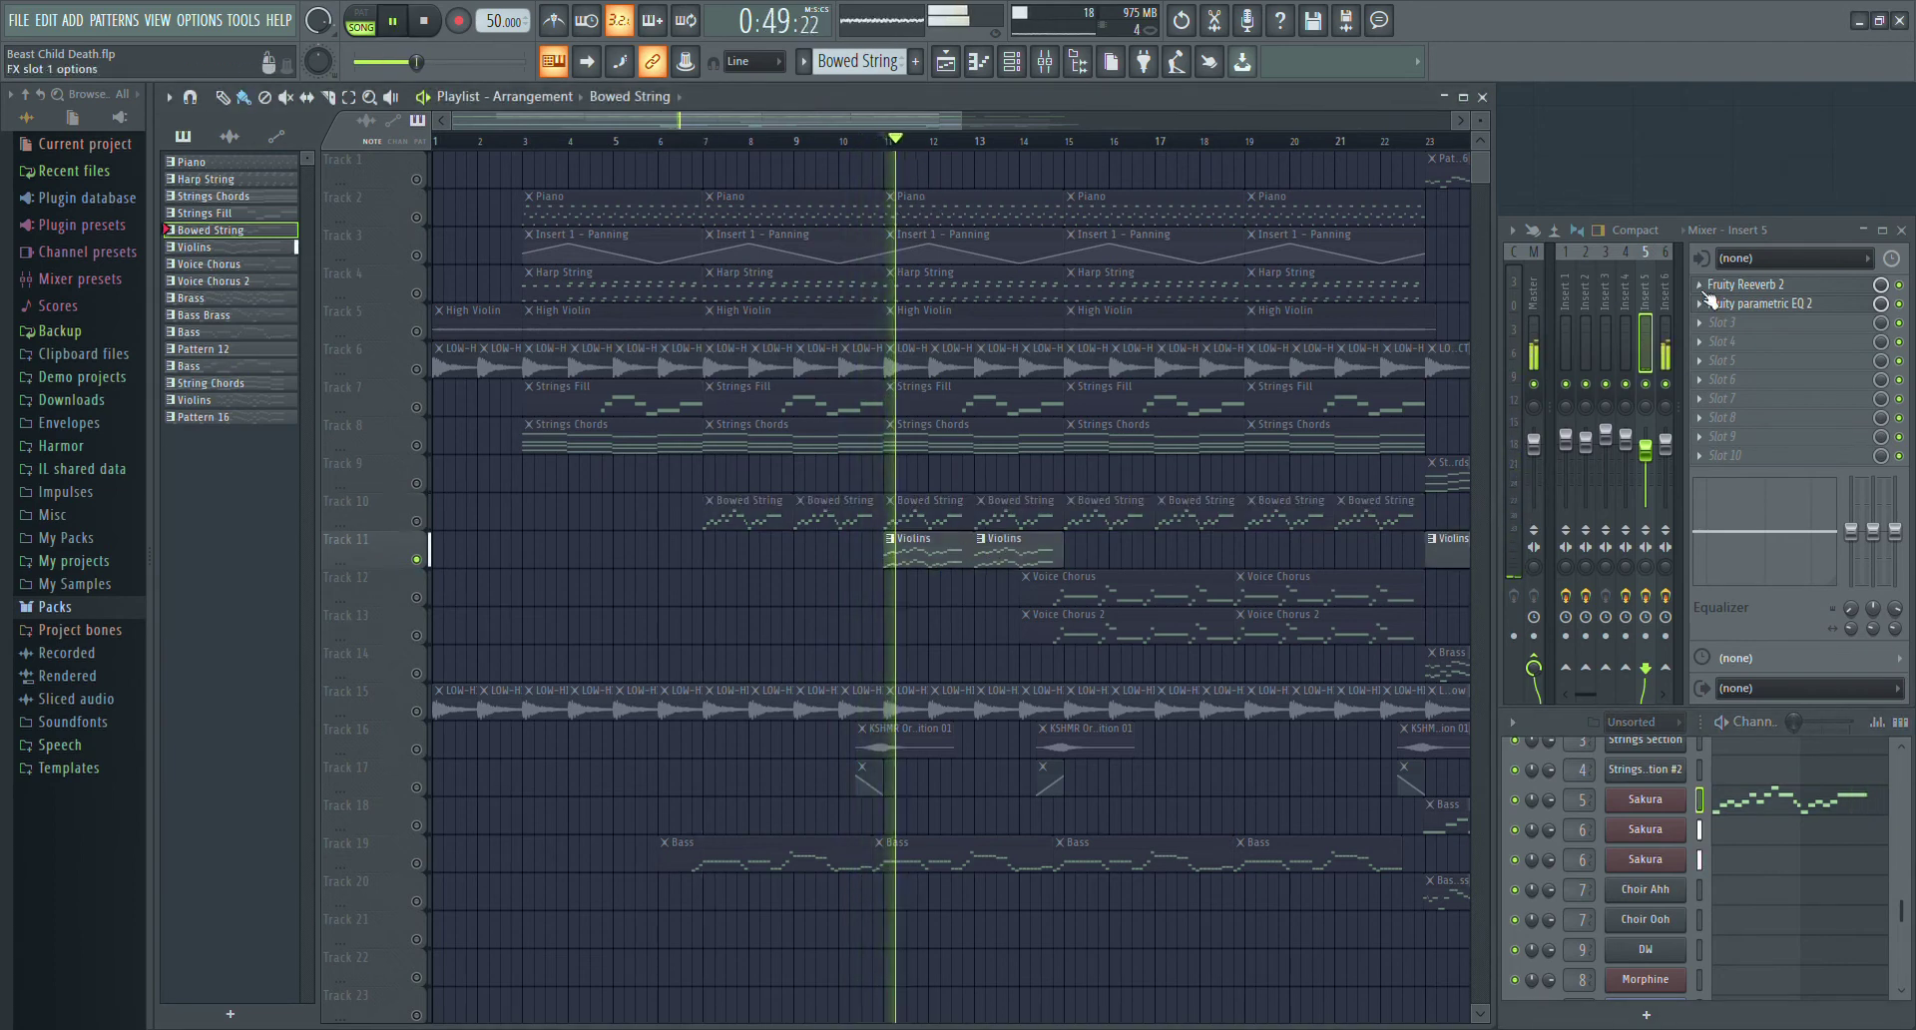
{"action": "left_click", "coordinate": [1662, 292]}
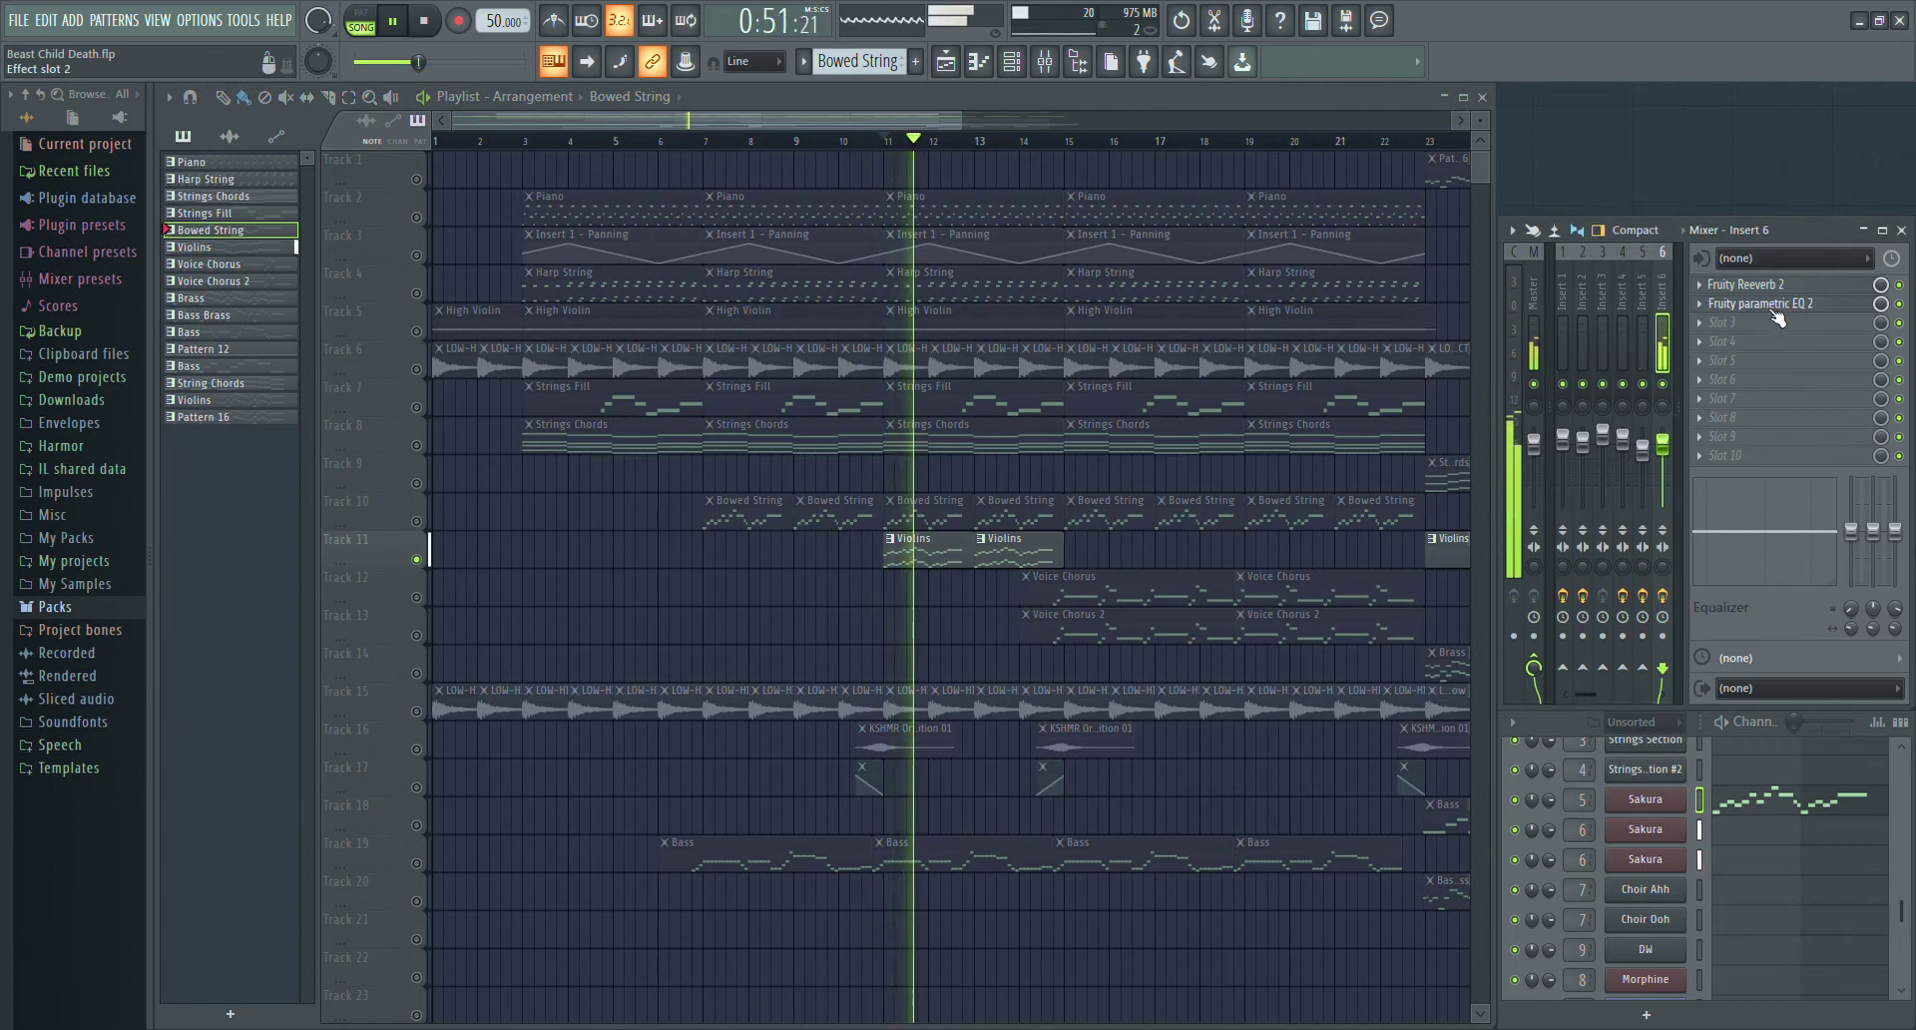
{"action": "left_click", "coordinate": [1742, 285]}
{"action": "left_click", "coordinate": [1744, 286]}
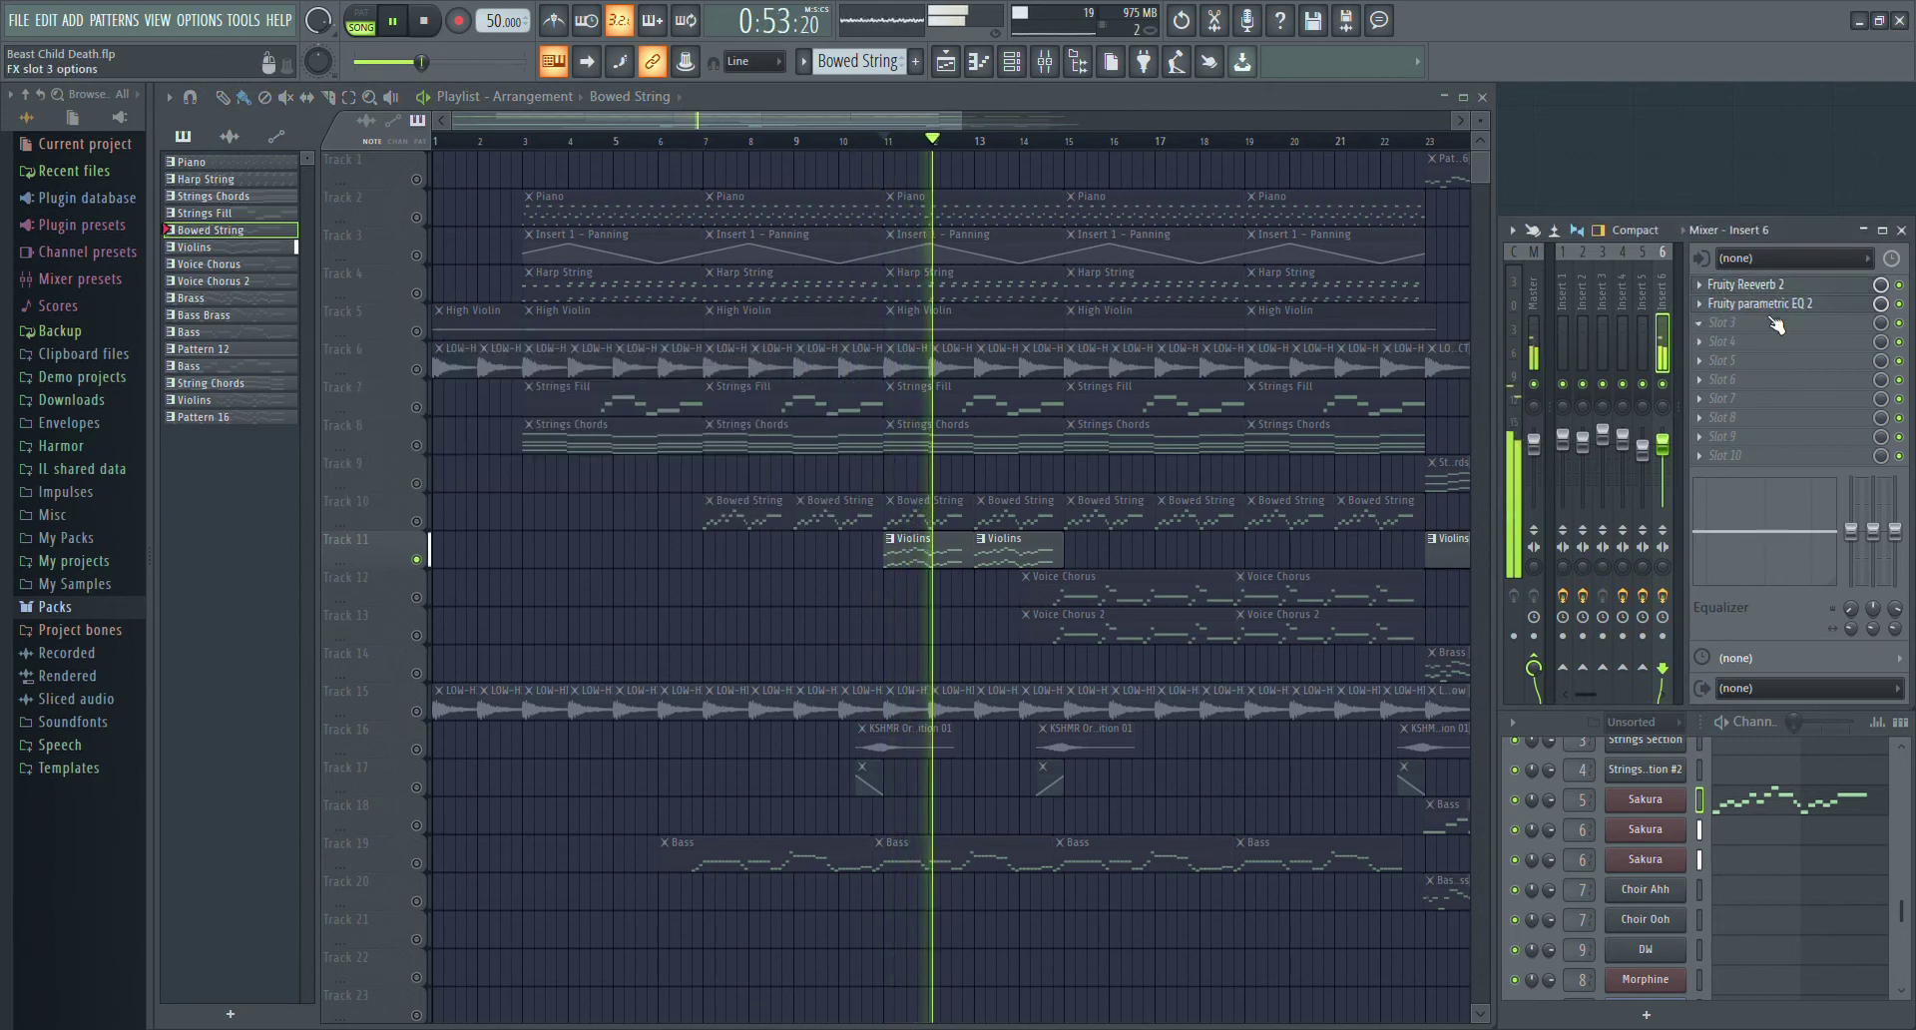
{"action": "left_click", "coordinate": [1768, 304]}
{"action": "left_click", "coordinate": [1768, 304]}
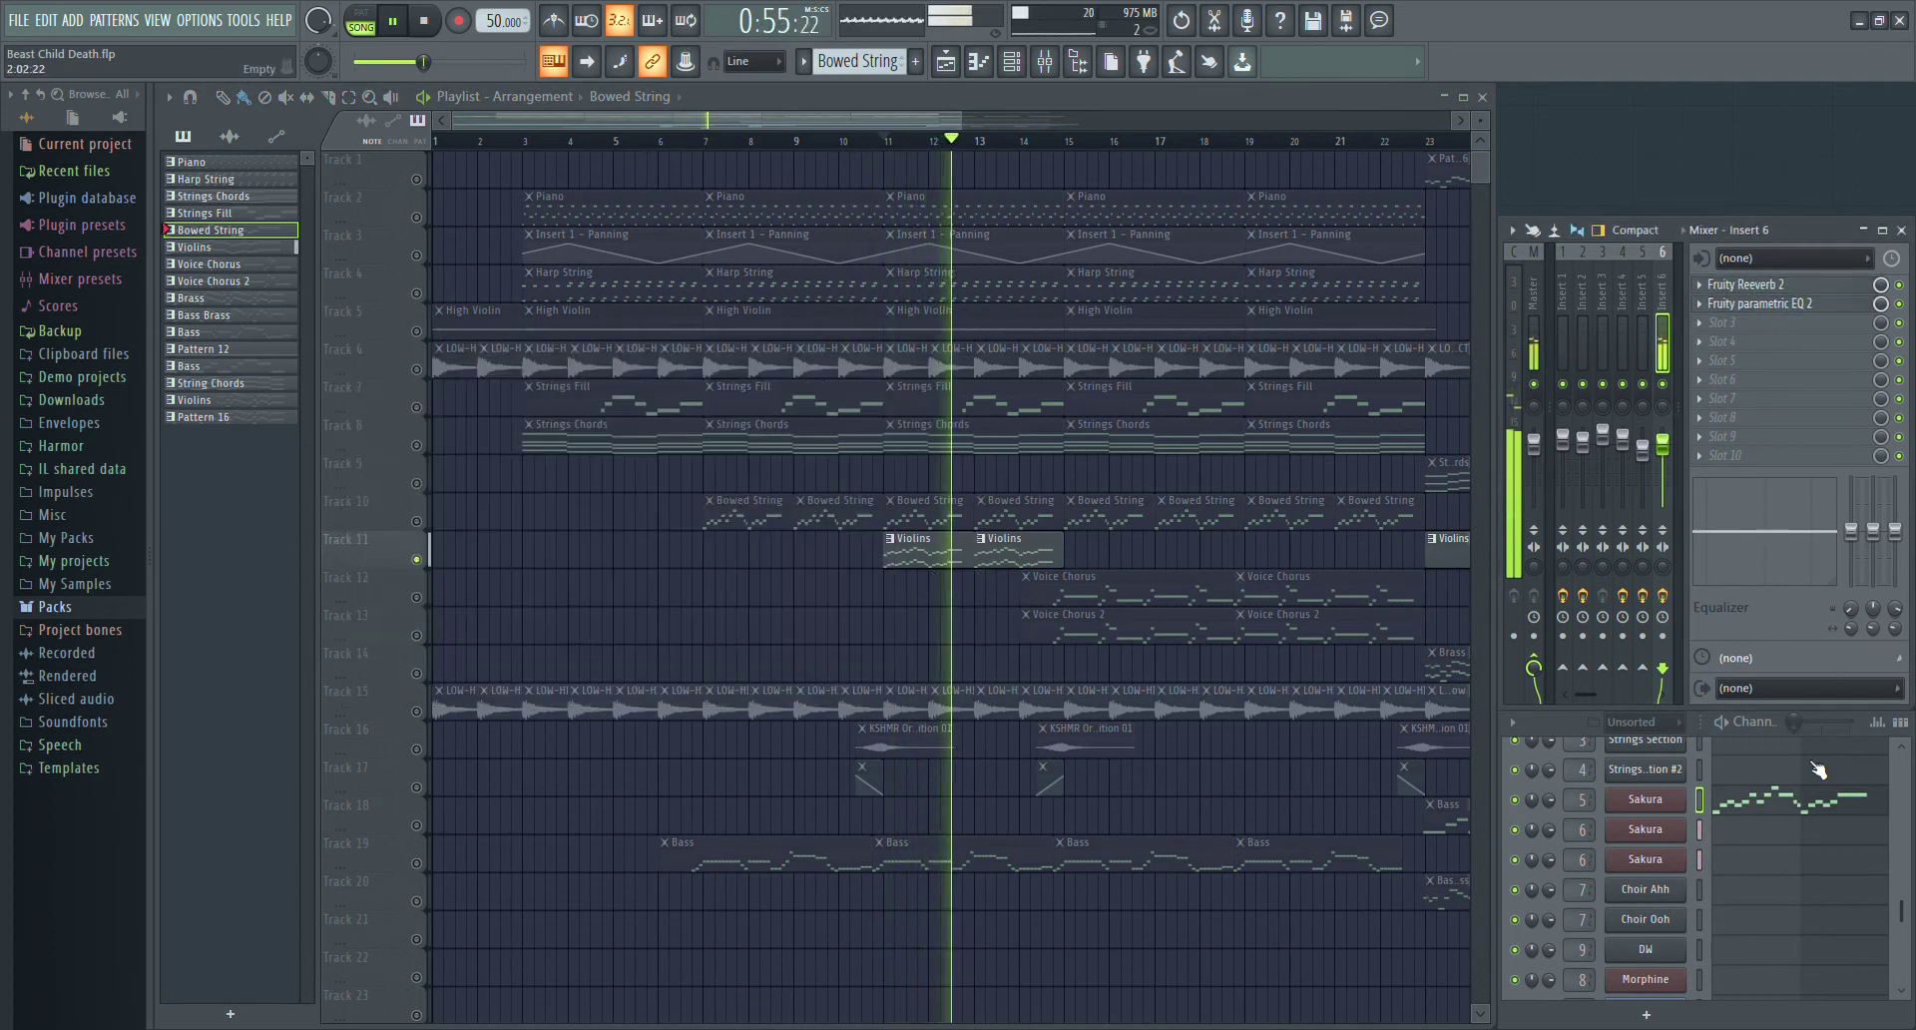
- Select the Violins pattern, inspect the presets of its two Sakura instruments on Insert 6, and stop playback
{"action": "left_click", "coordinate": [264, 248]}
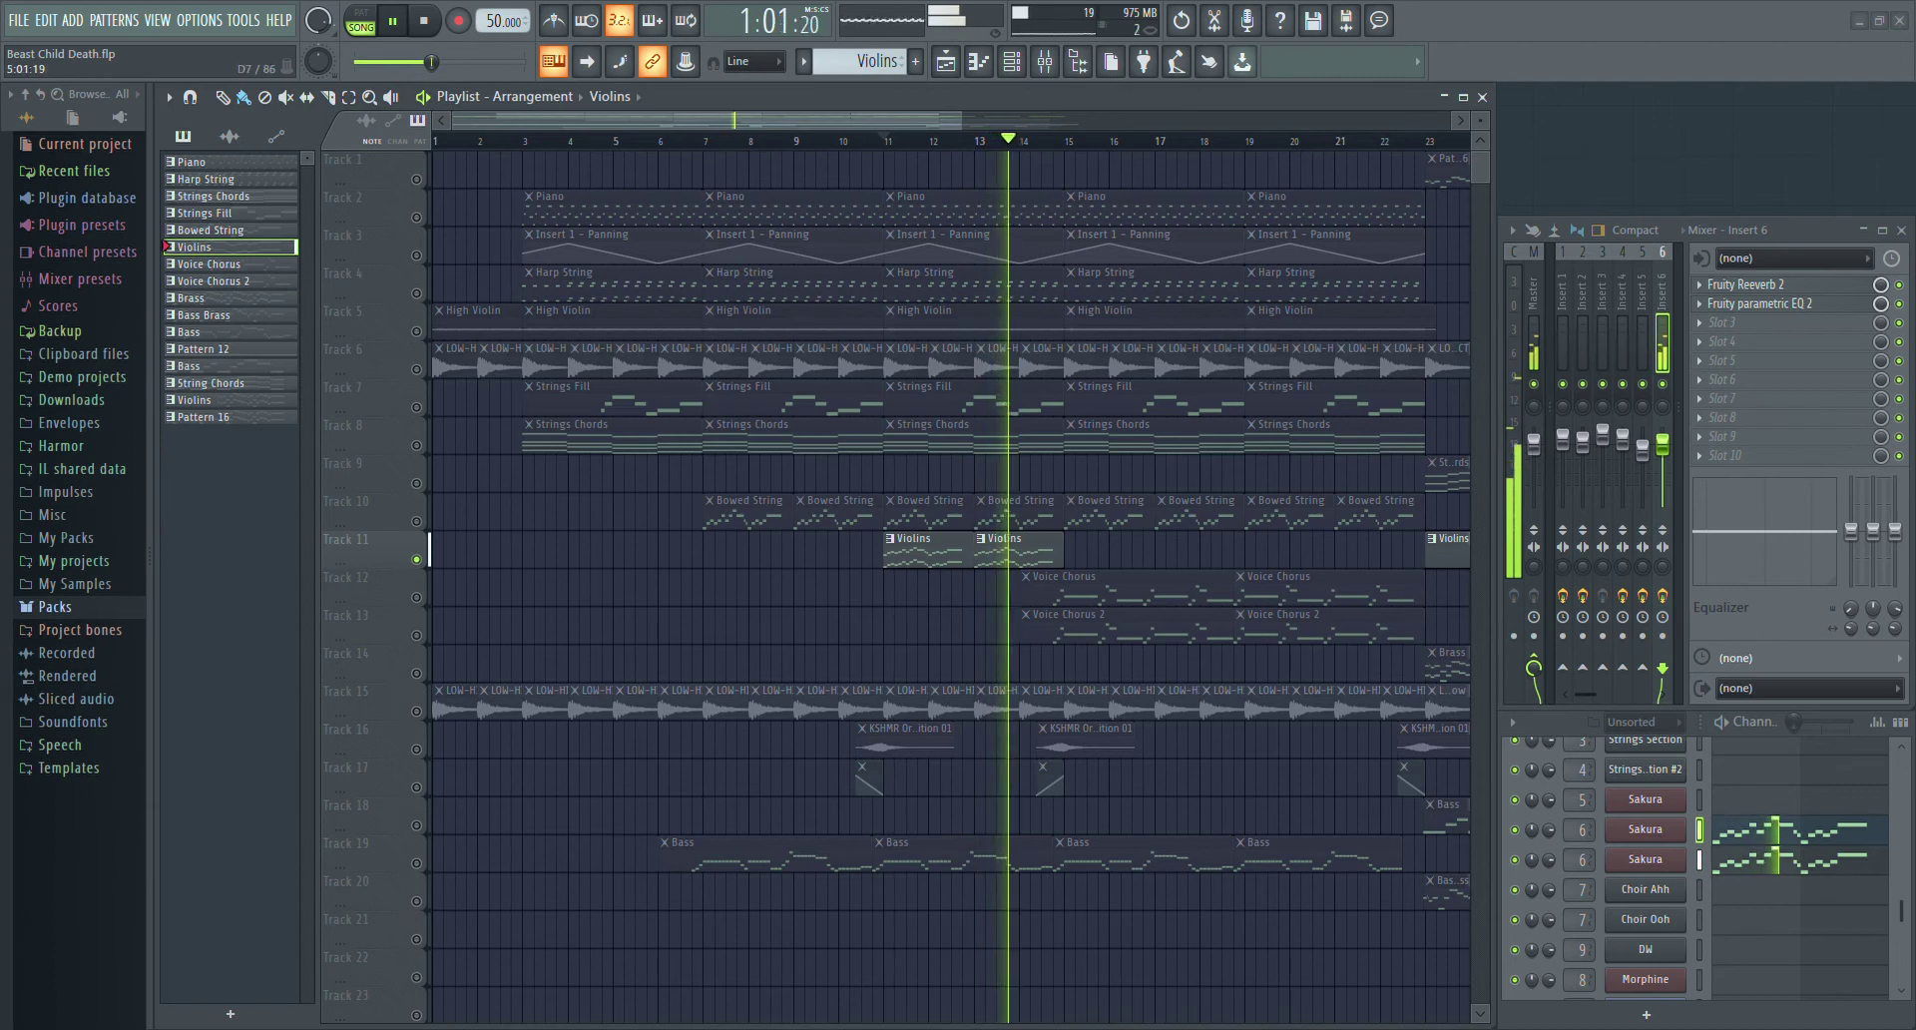
{"action": "left_click", "coordinate": [1642, 860]}
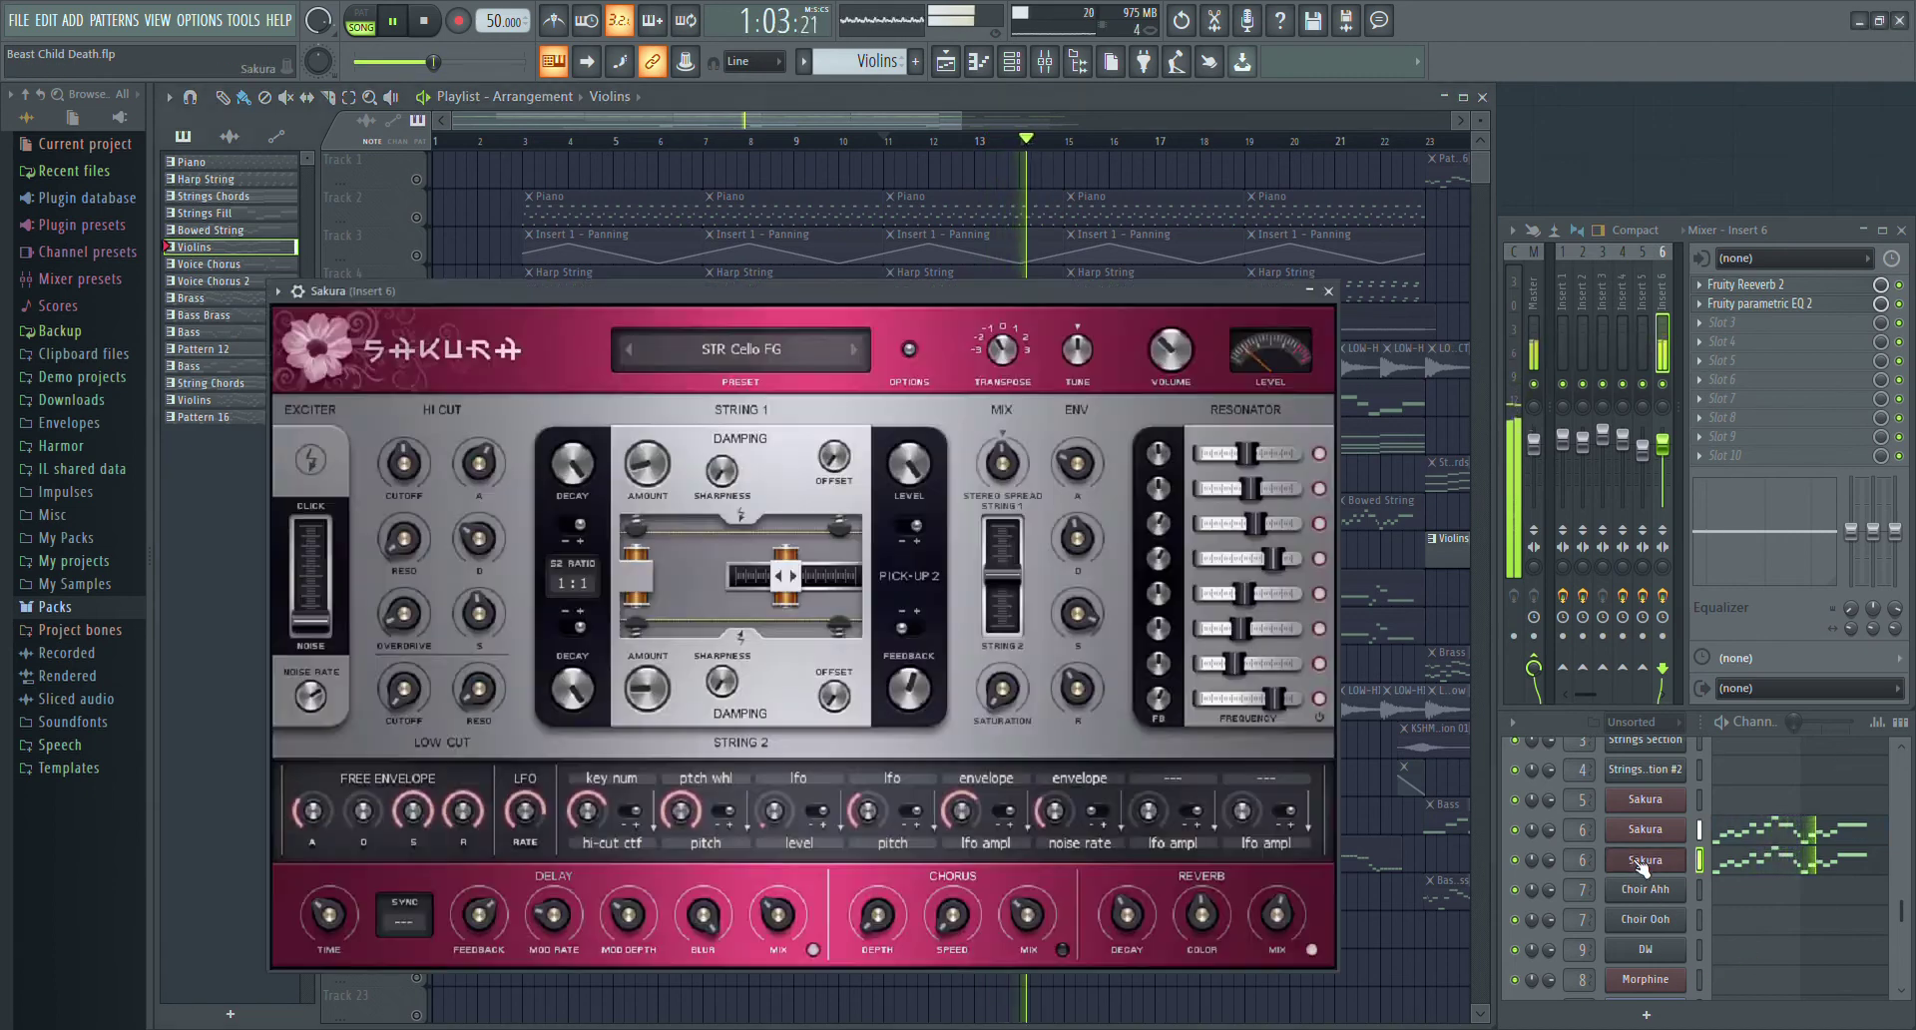
{"action": "left_click", "coordinate": [1328, 291]}
{"action": "left_click", "coordinate": [1645, 829]}
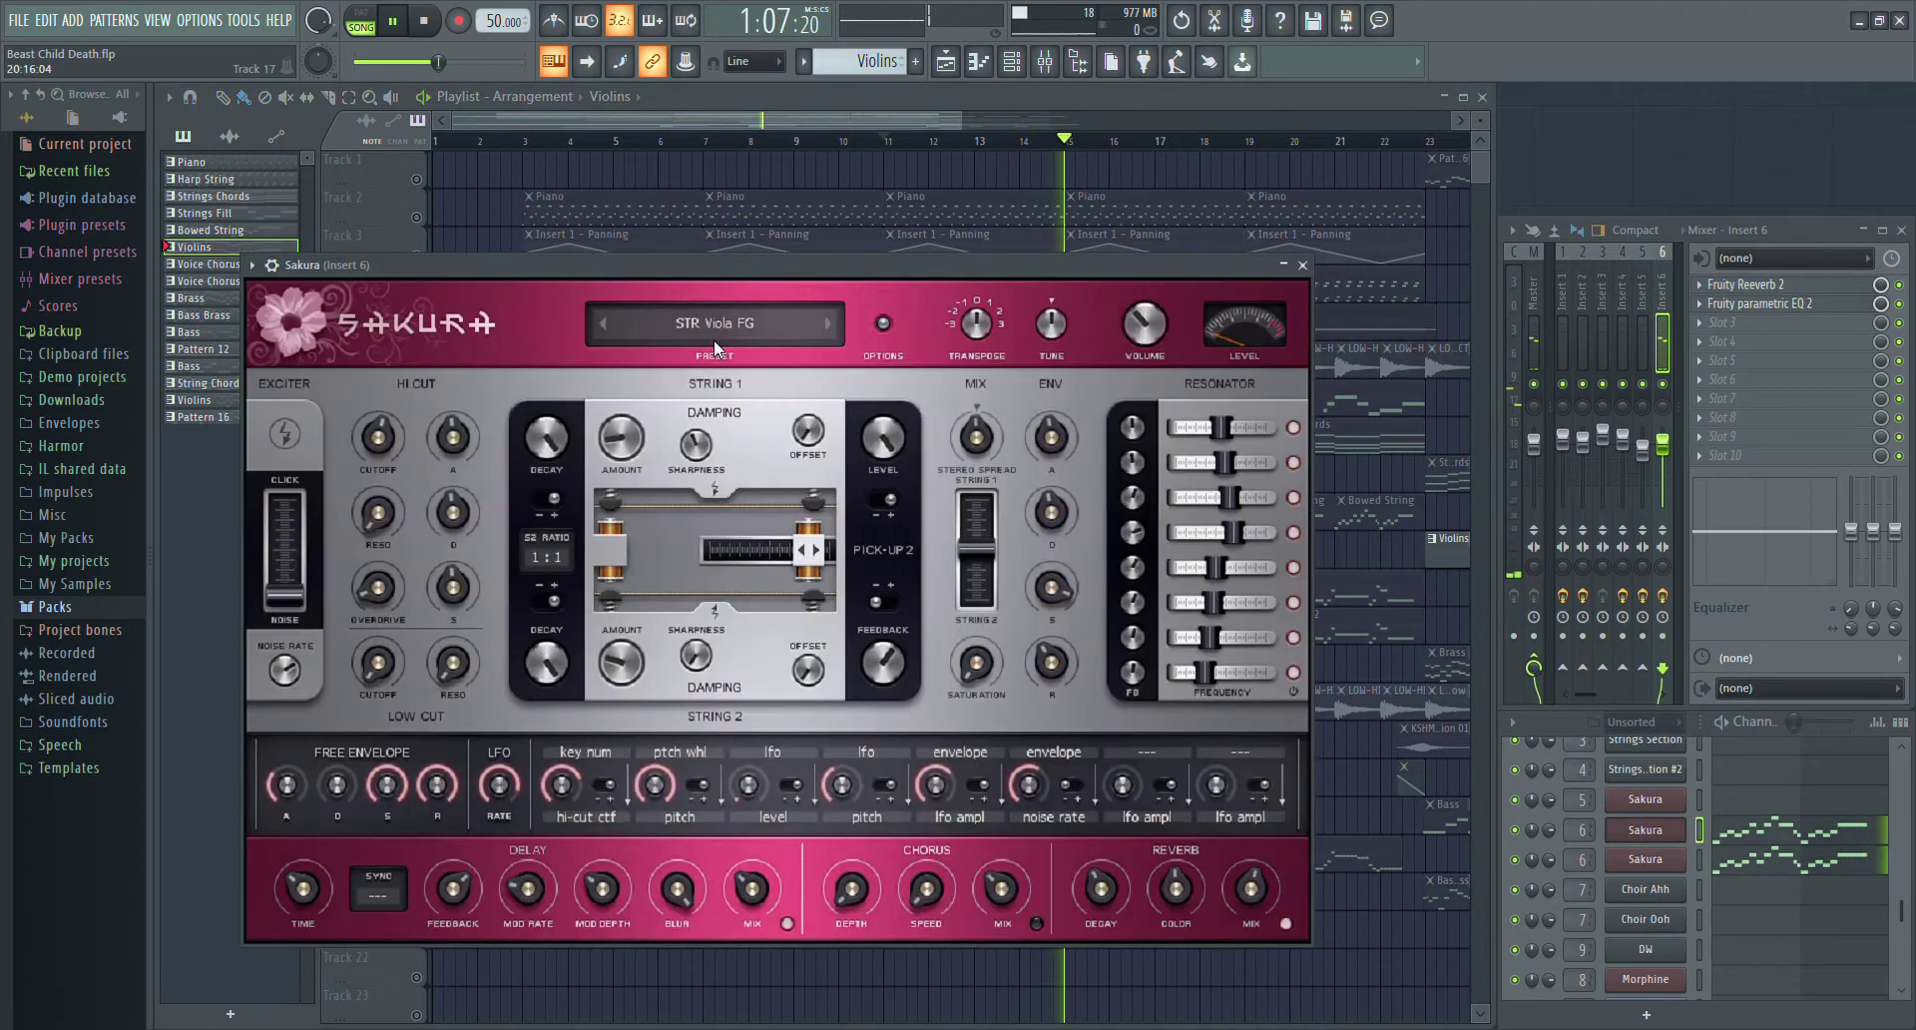
{"action": "left_click", "coordinate": [1302, 266]}
{"action": "key", "text": "space"}
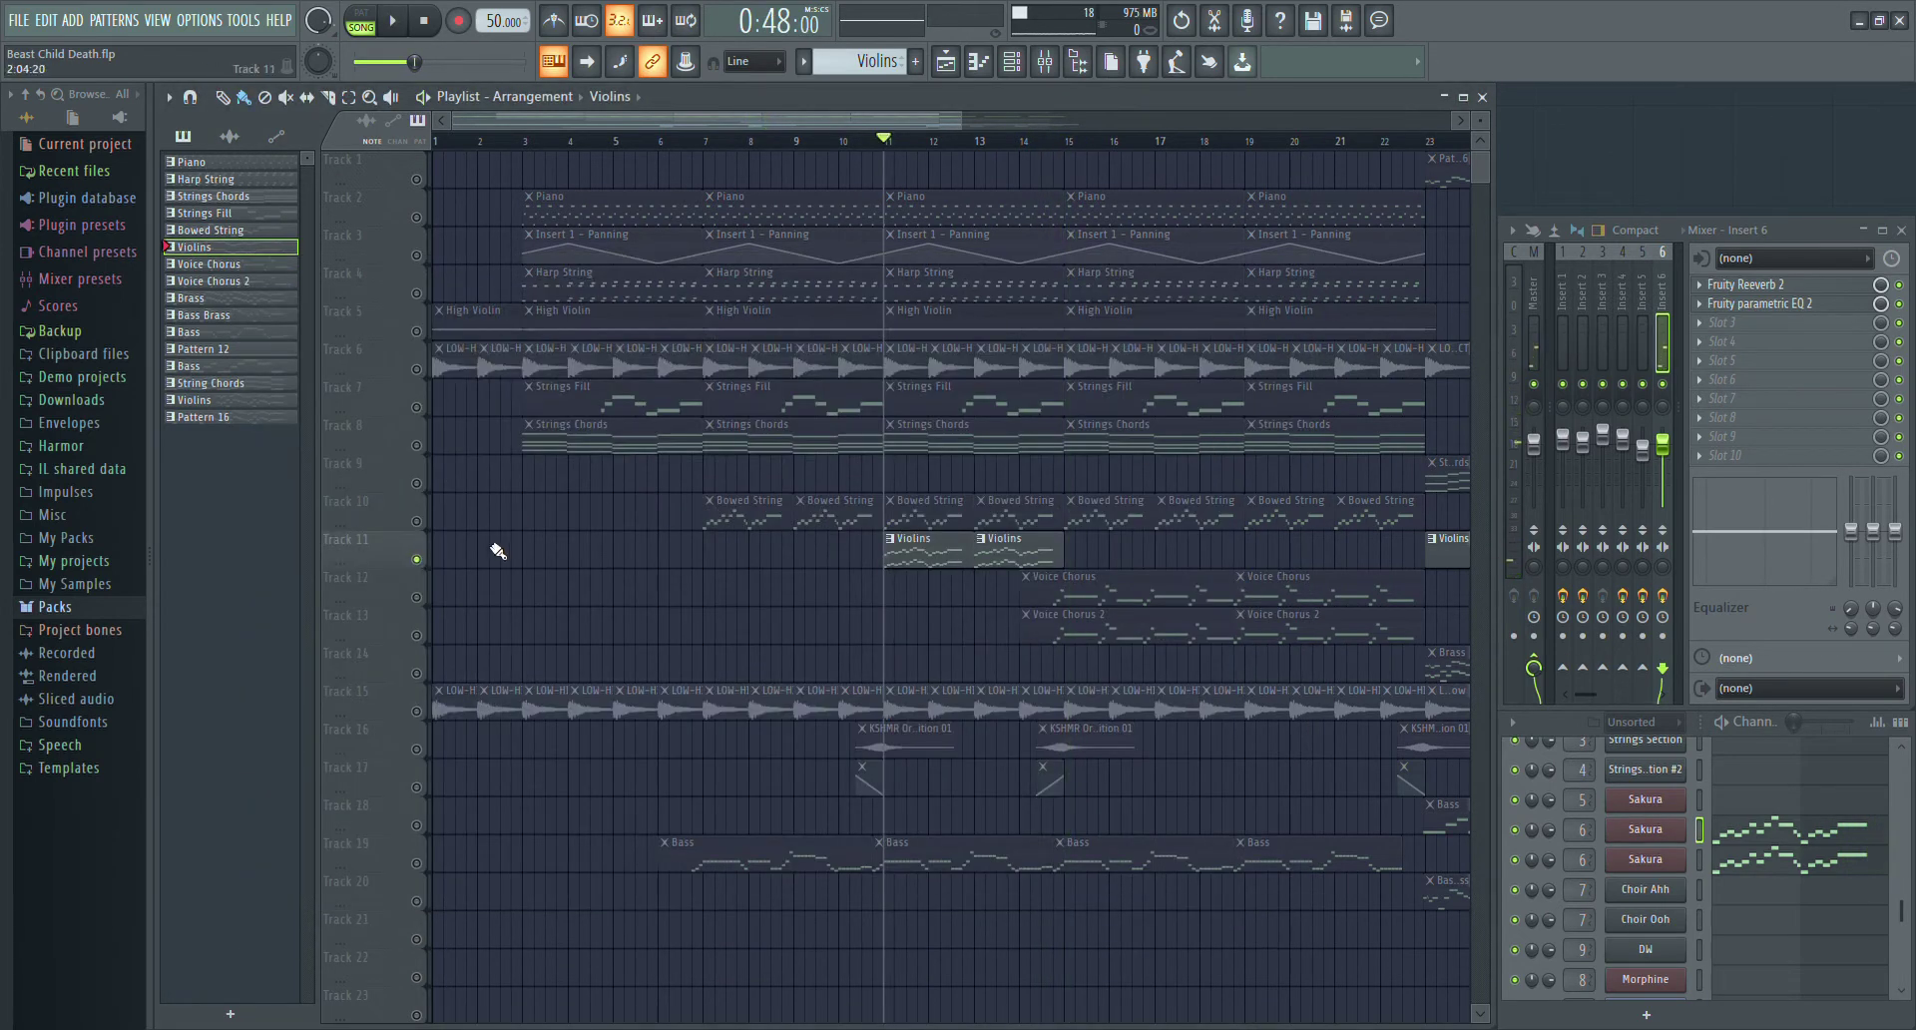
- Solo the Voice Chorus track and start playback shortly before bar 15
{"action": "right_click", "coordinate": [418, 600]}
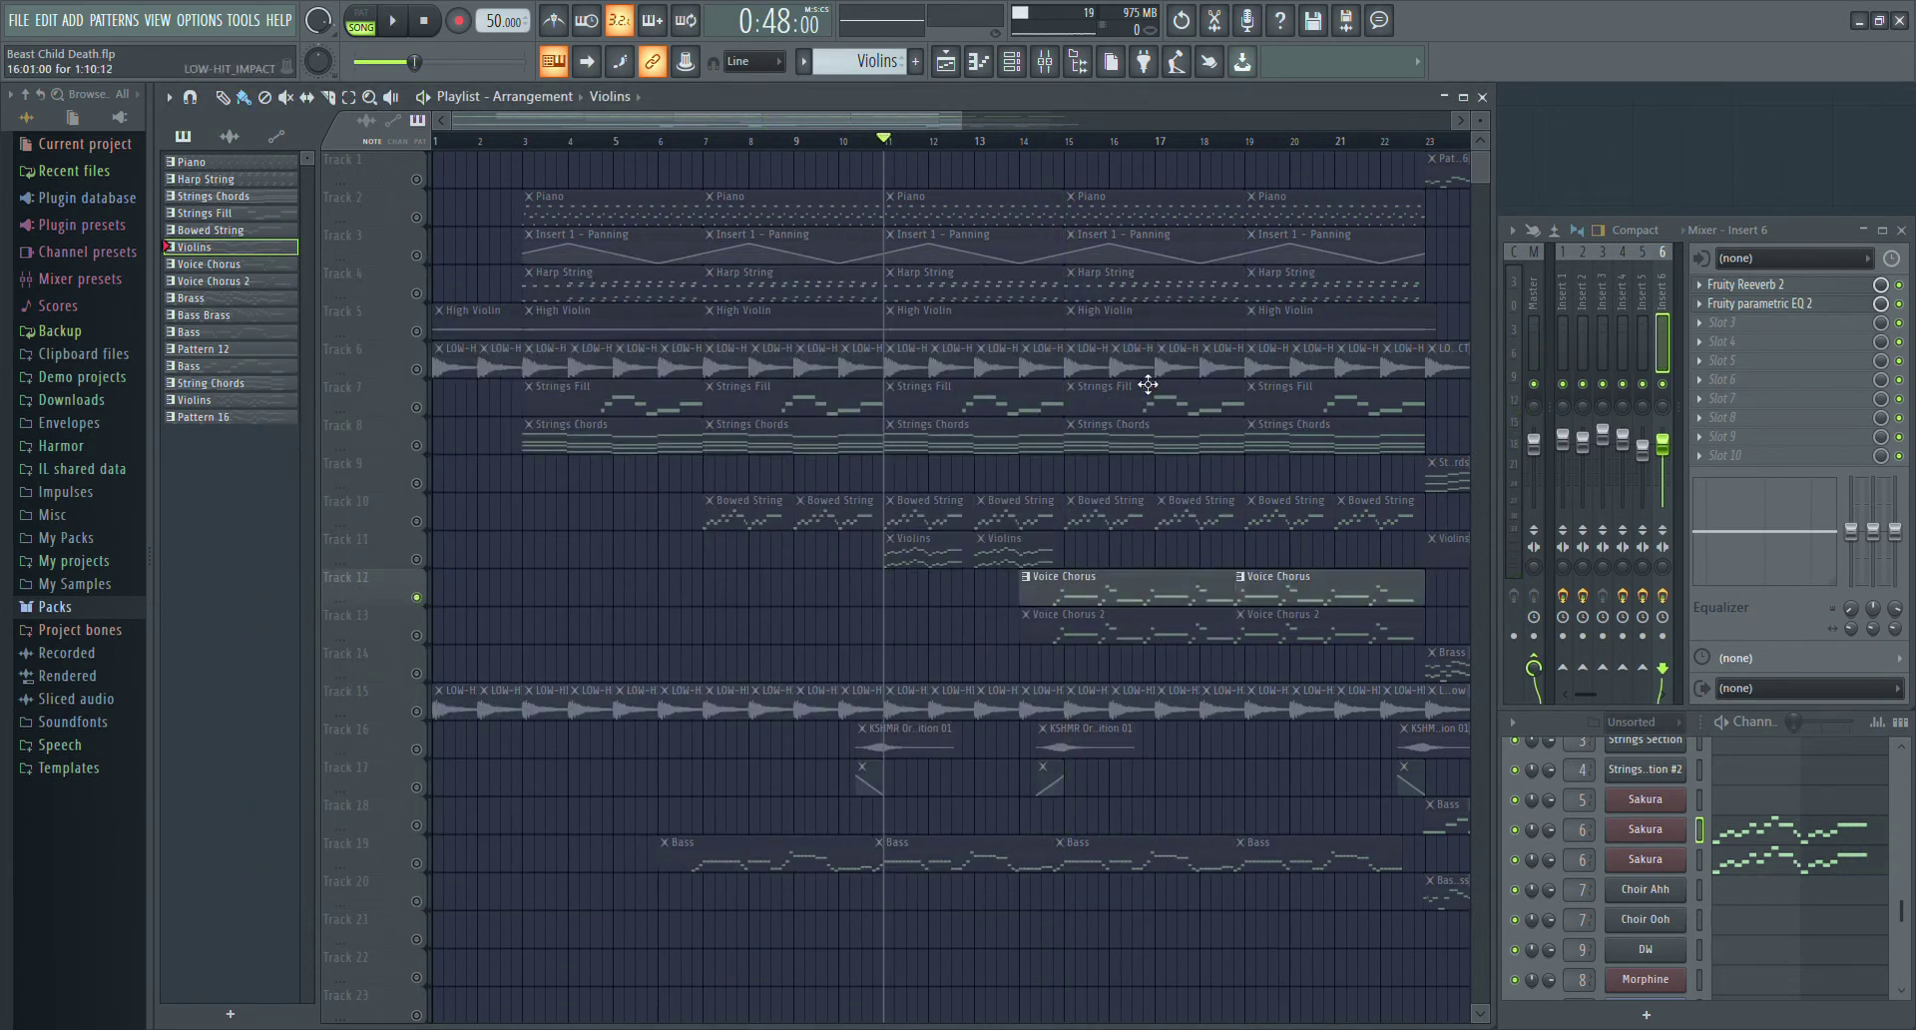
{"action": "left_click", "coordinate": [1061, 146]}
{"action": "scroll", "coordinate": [1121, 709], "scroll_direction": "up", "scroll_amount": 4}
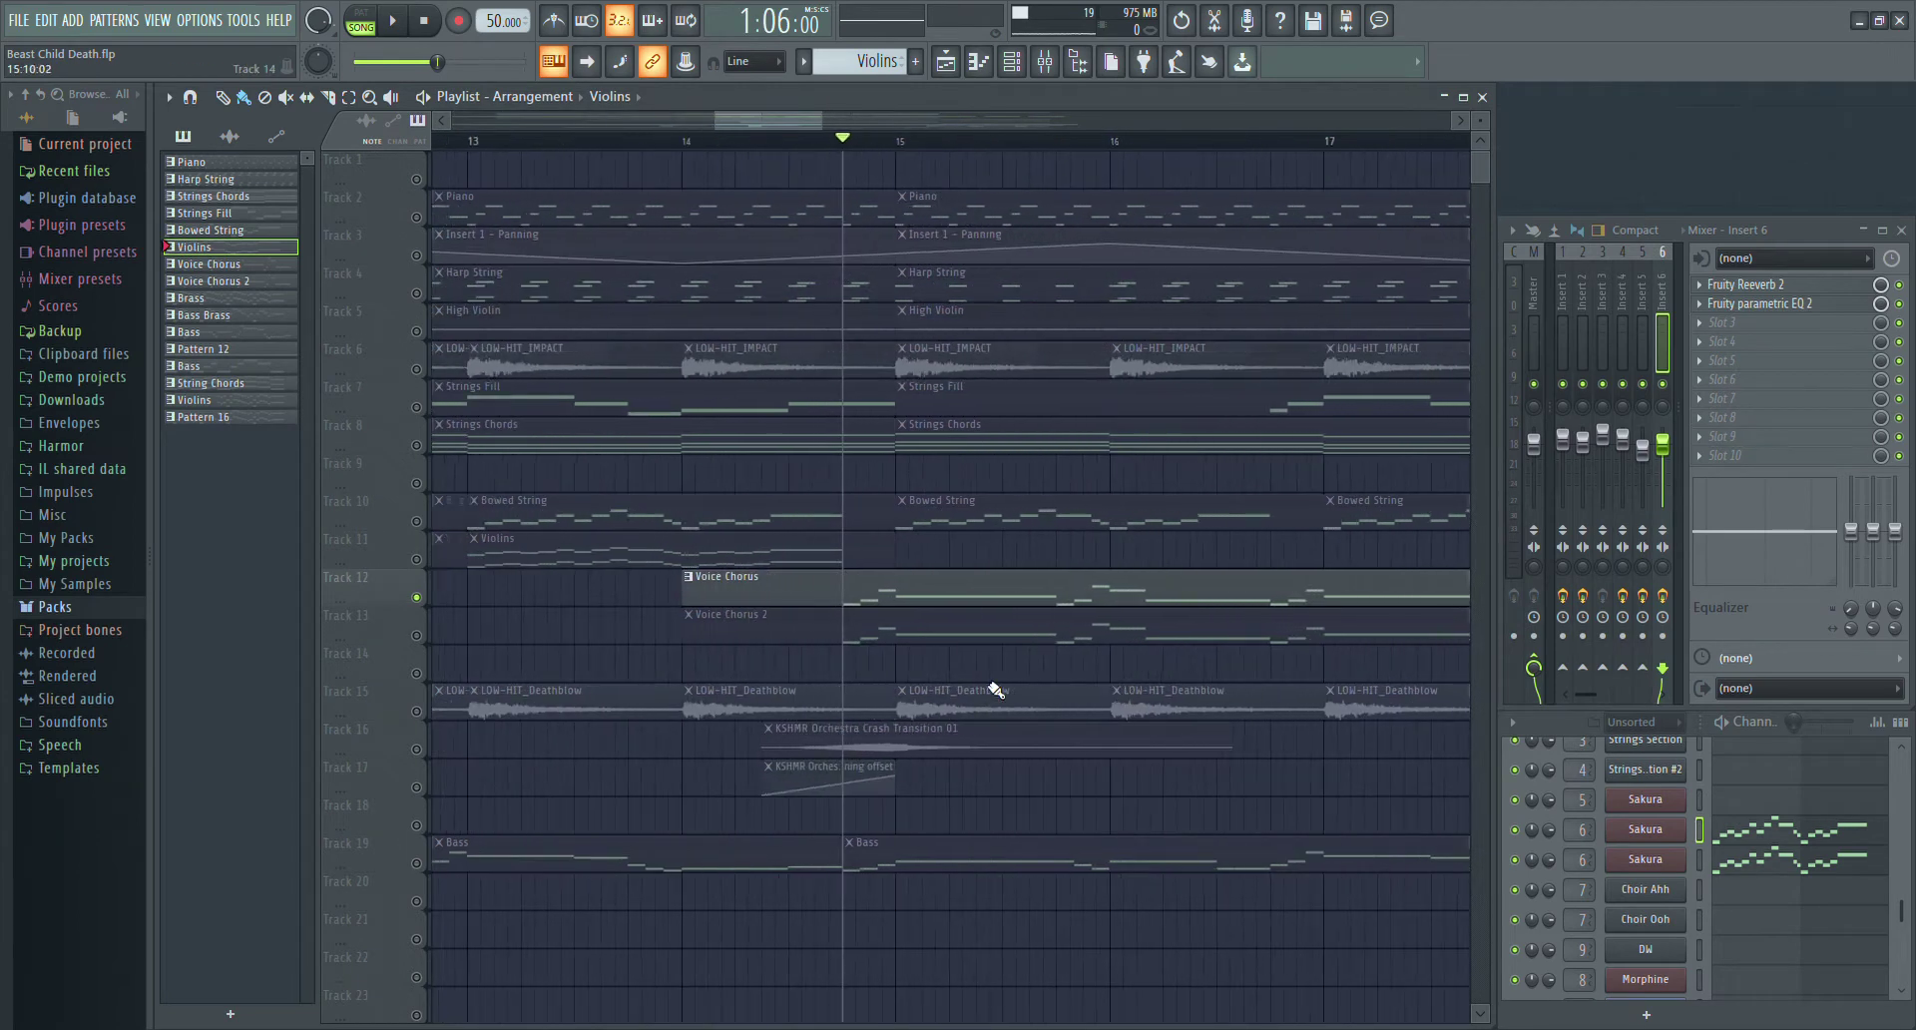
{"action": "key", "text": "space"}
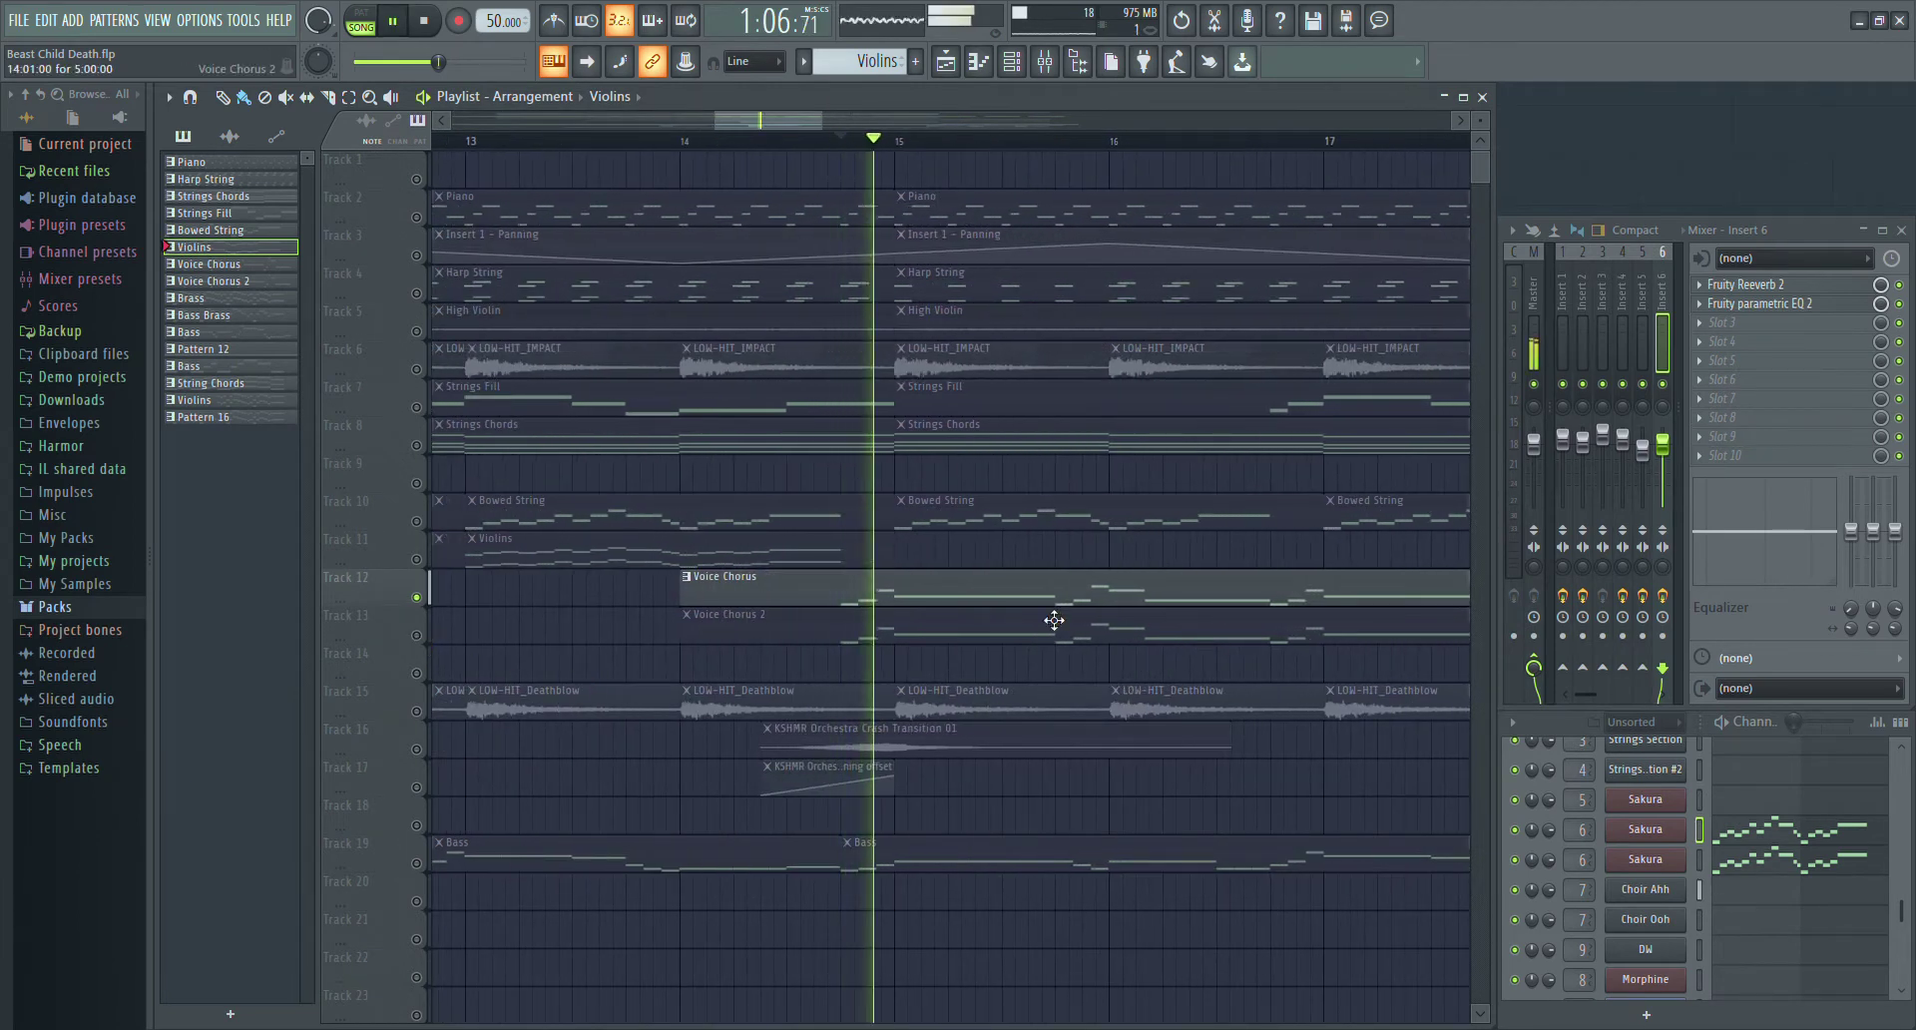
- Select the Voice Chorus pattern and locate its Choir Ahh instrument in the Orchestral folder of the Packs browser, and stop playback
{"action": "left_click", "coordinate": [264, 264]}
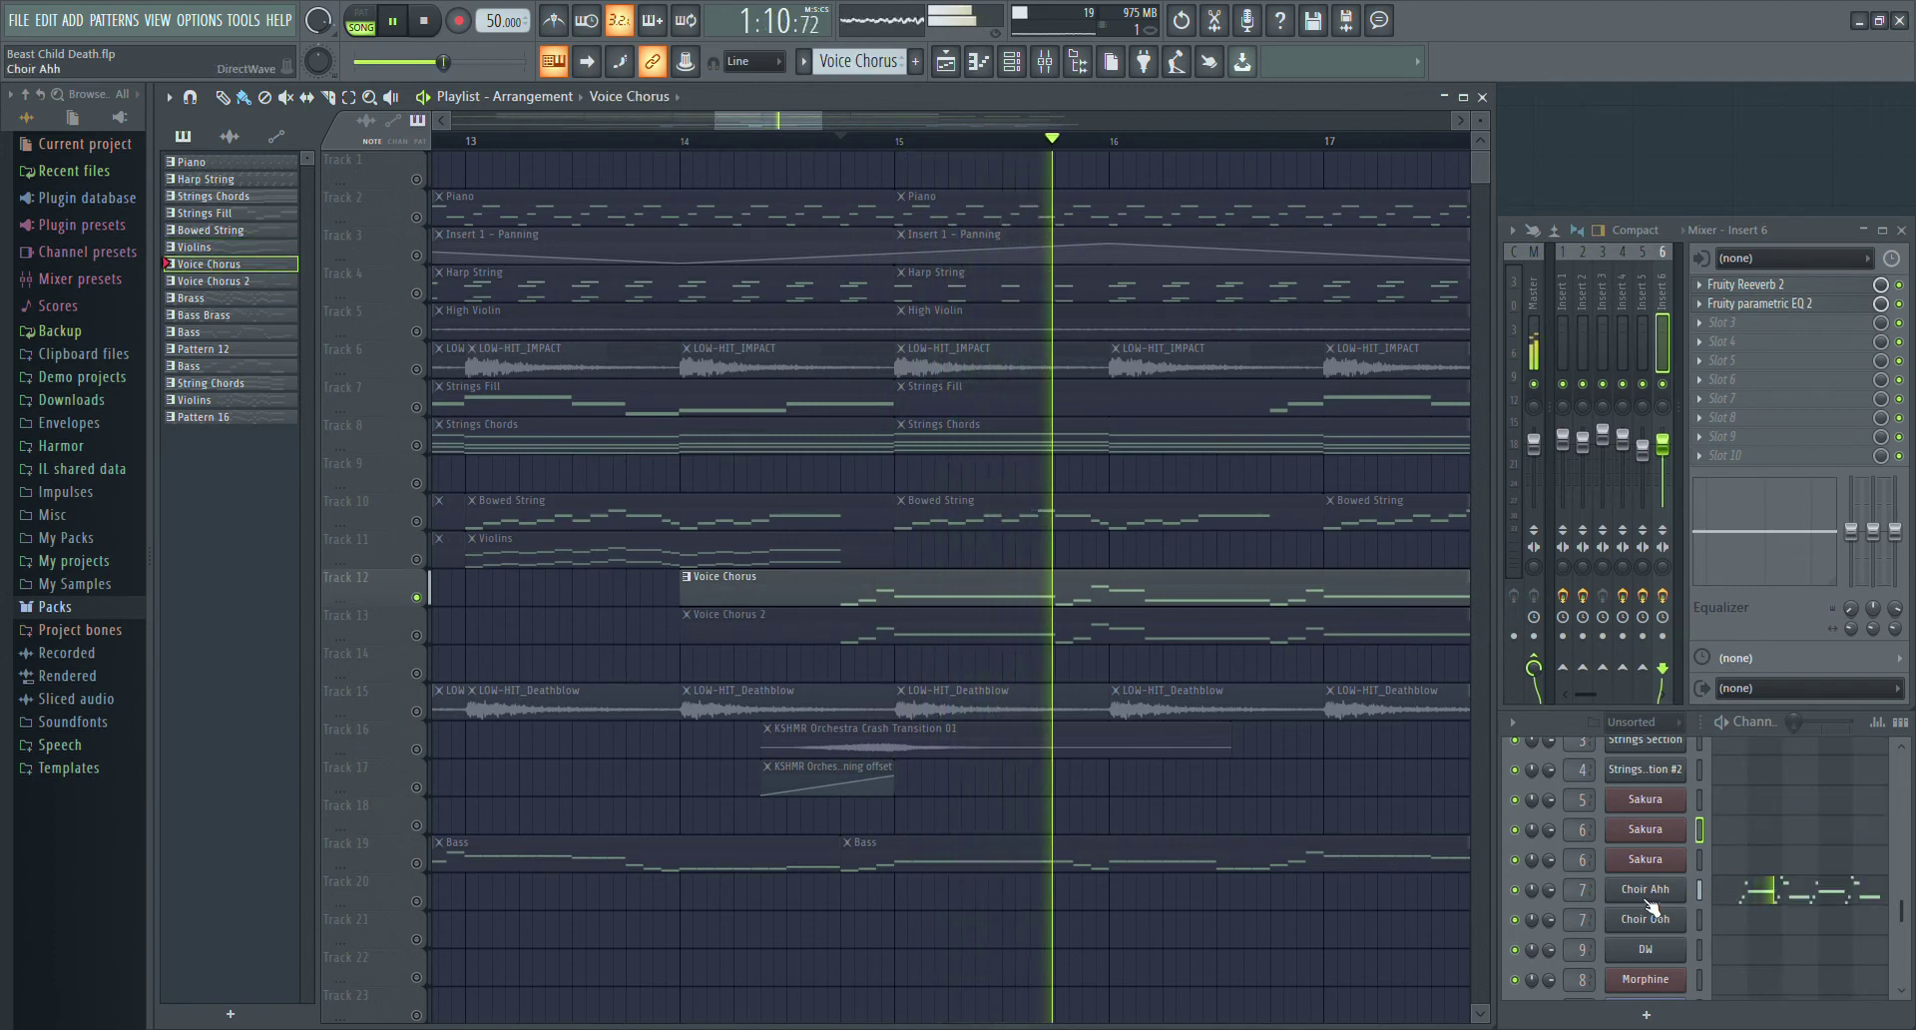
{"action": "left_click", "coordinate": [53, 610]}
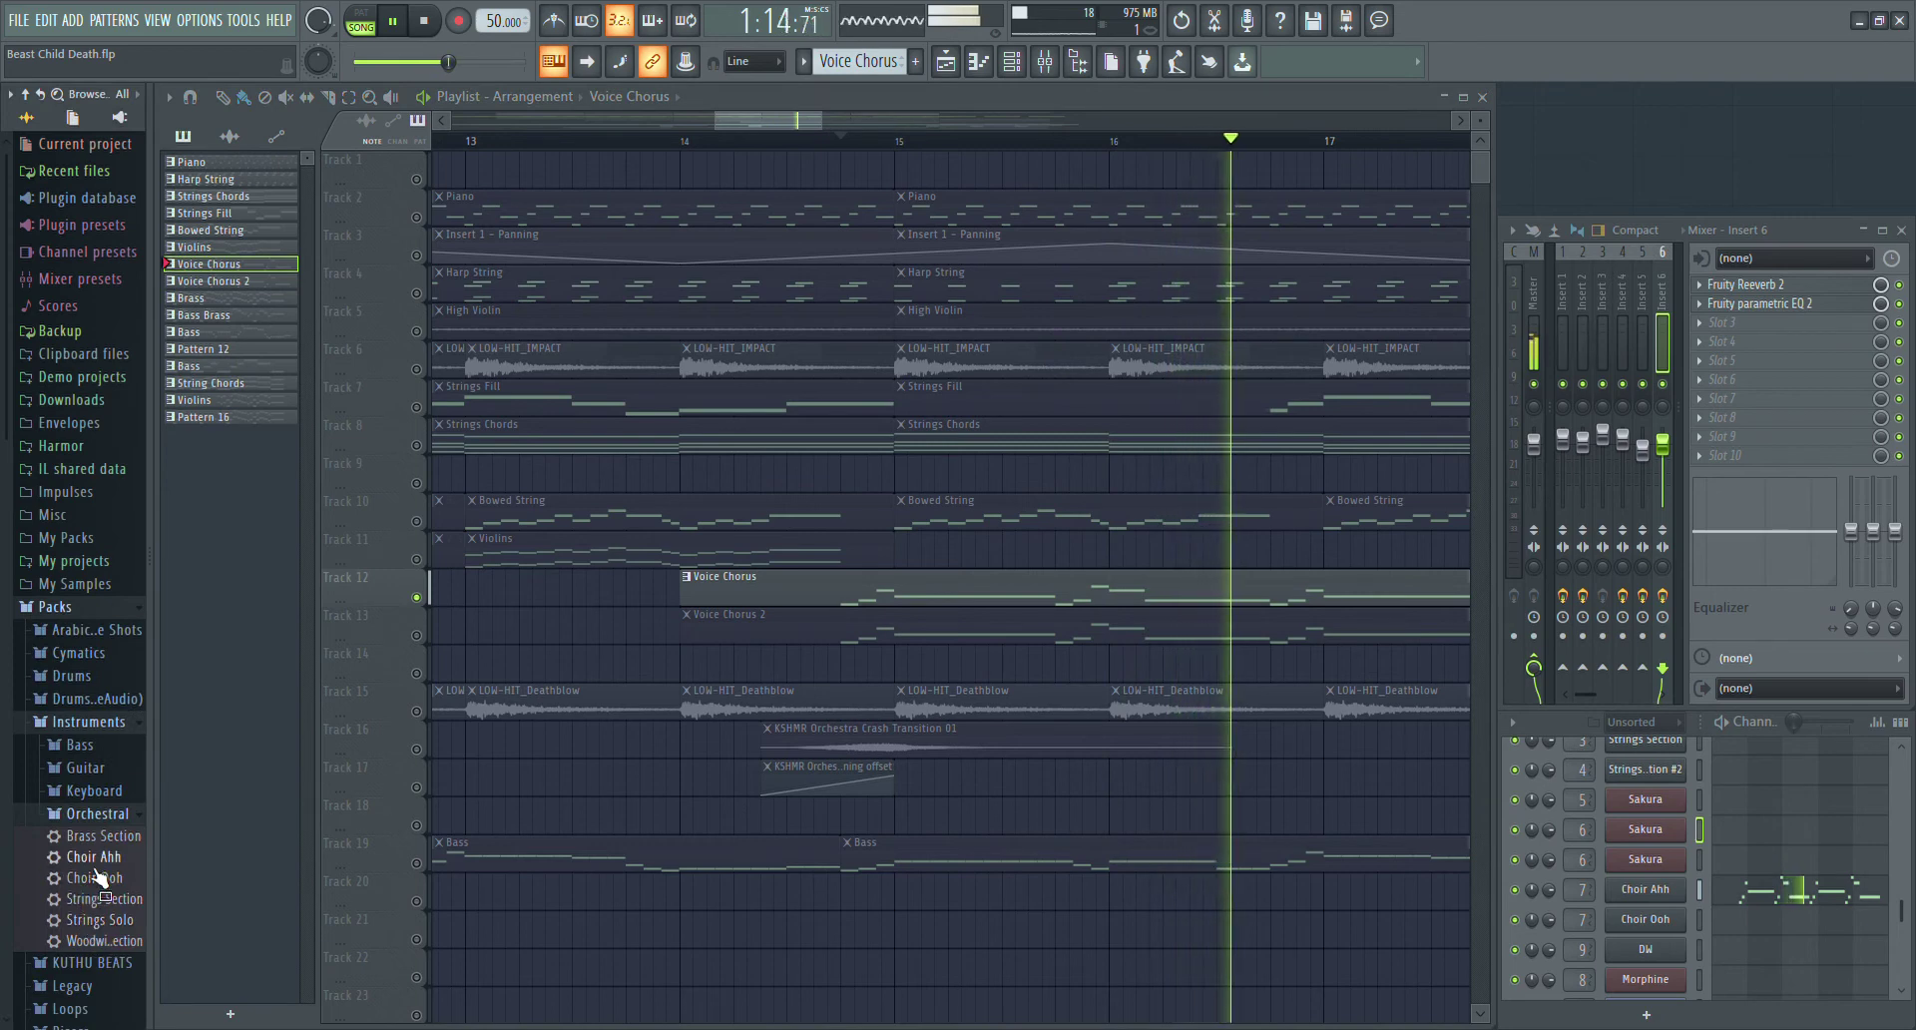
{"action": "key", "text": "space"}
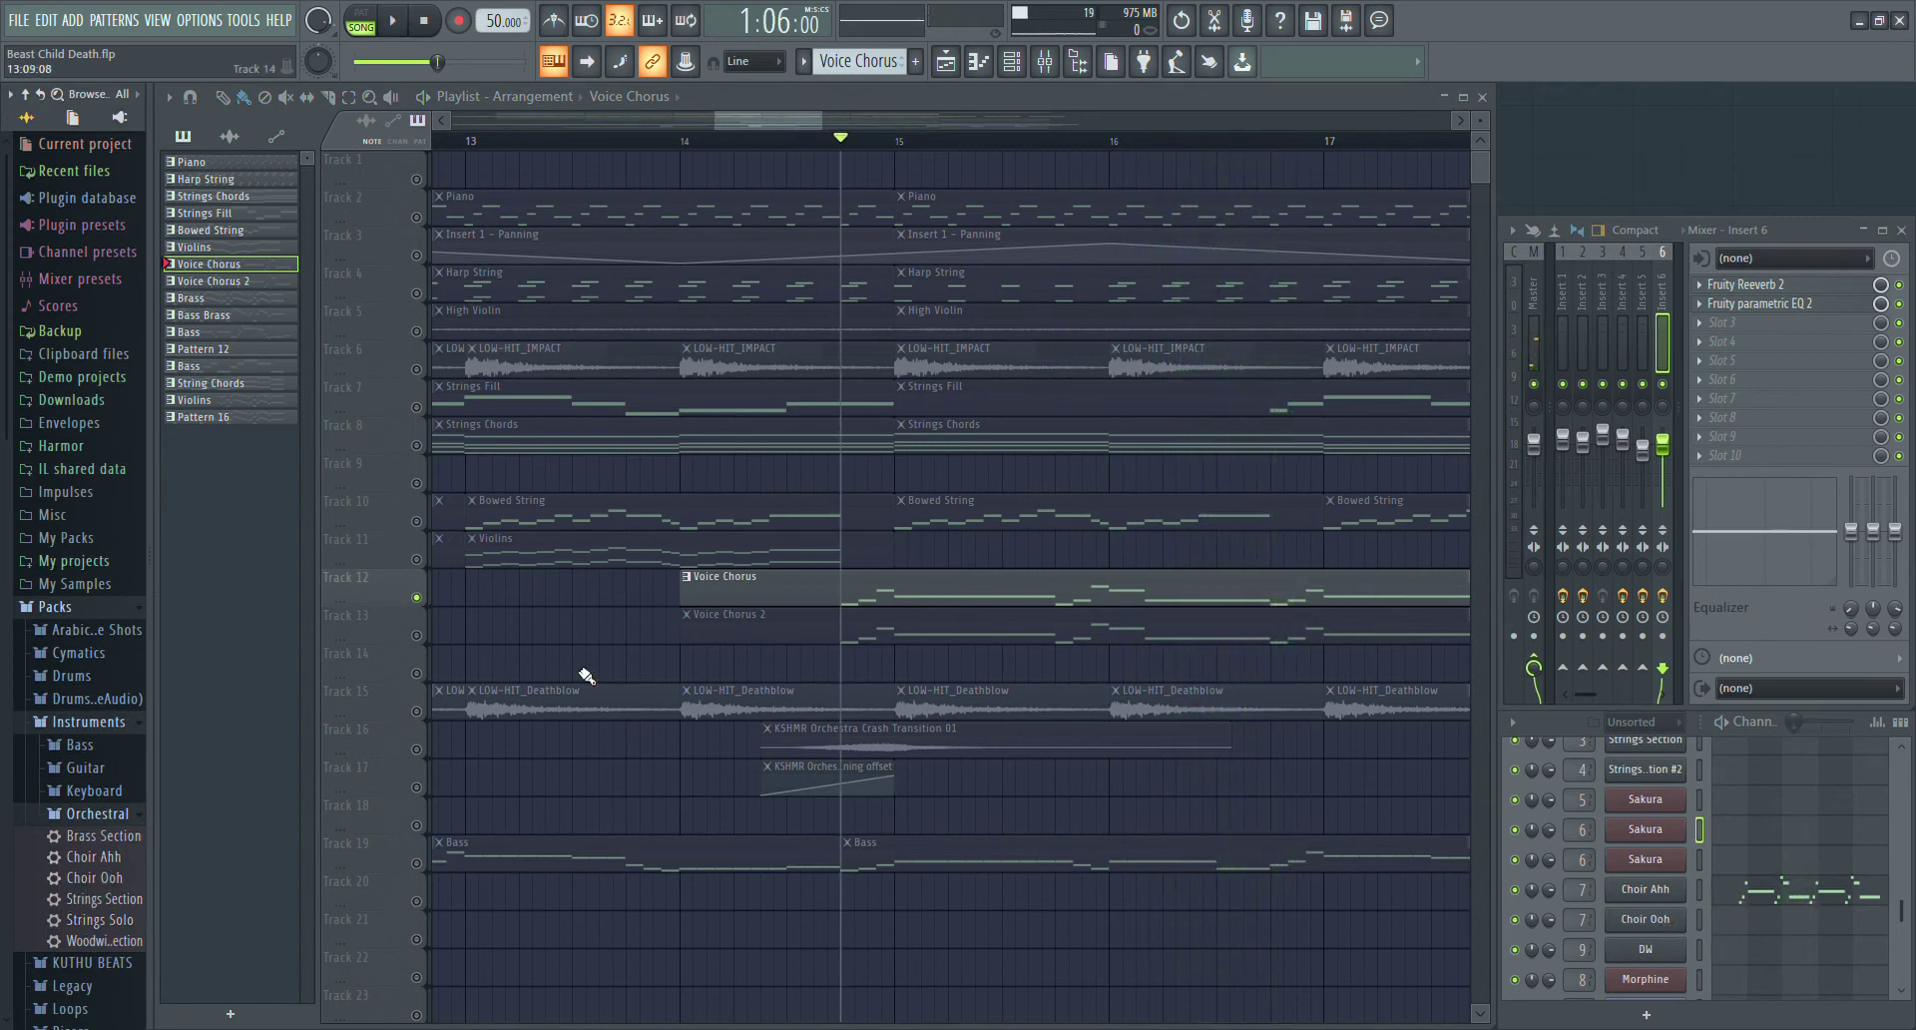
- Play the Voice Chorus 2 track together with Voice Chorus, select the Voice Chorus 2 pattern and show mixer Insert 7
{"action": "left_click", "coordinate": [789, 636]}
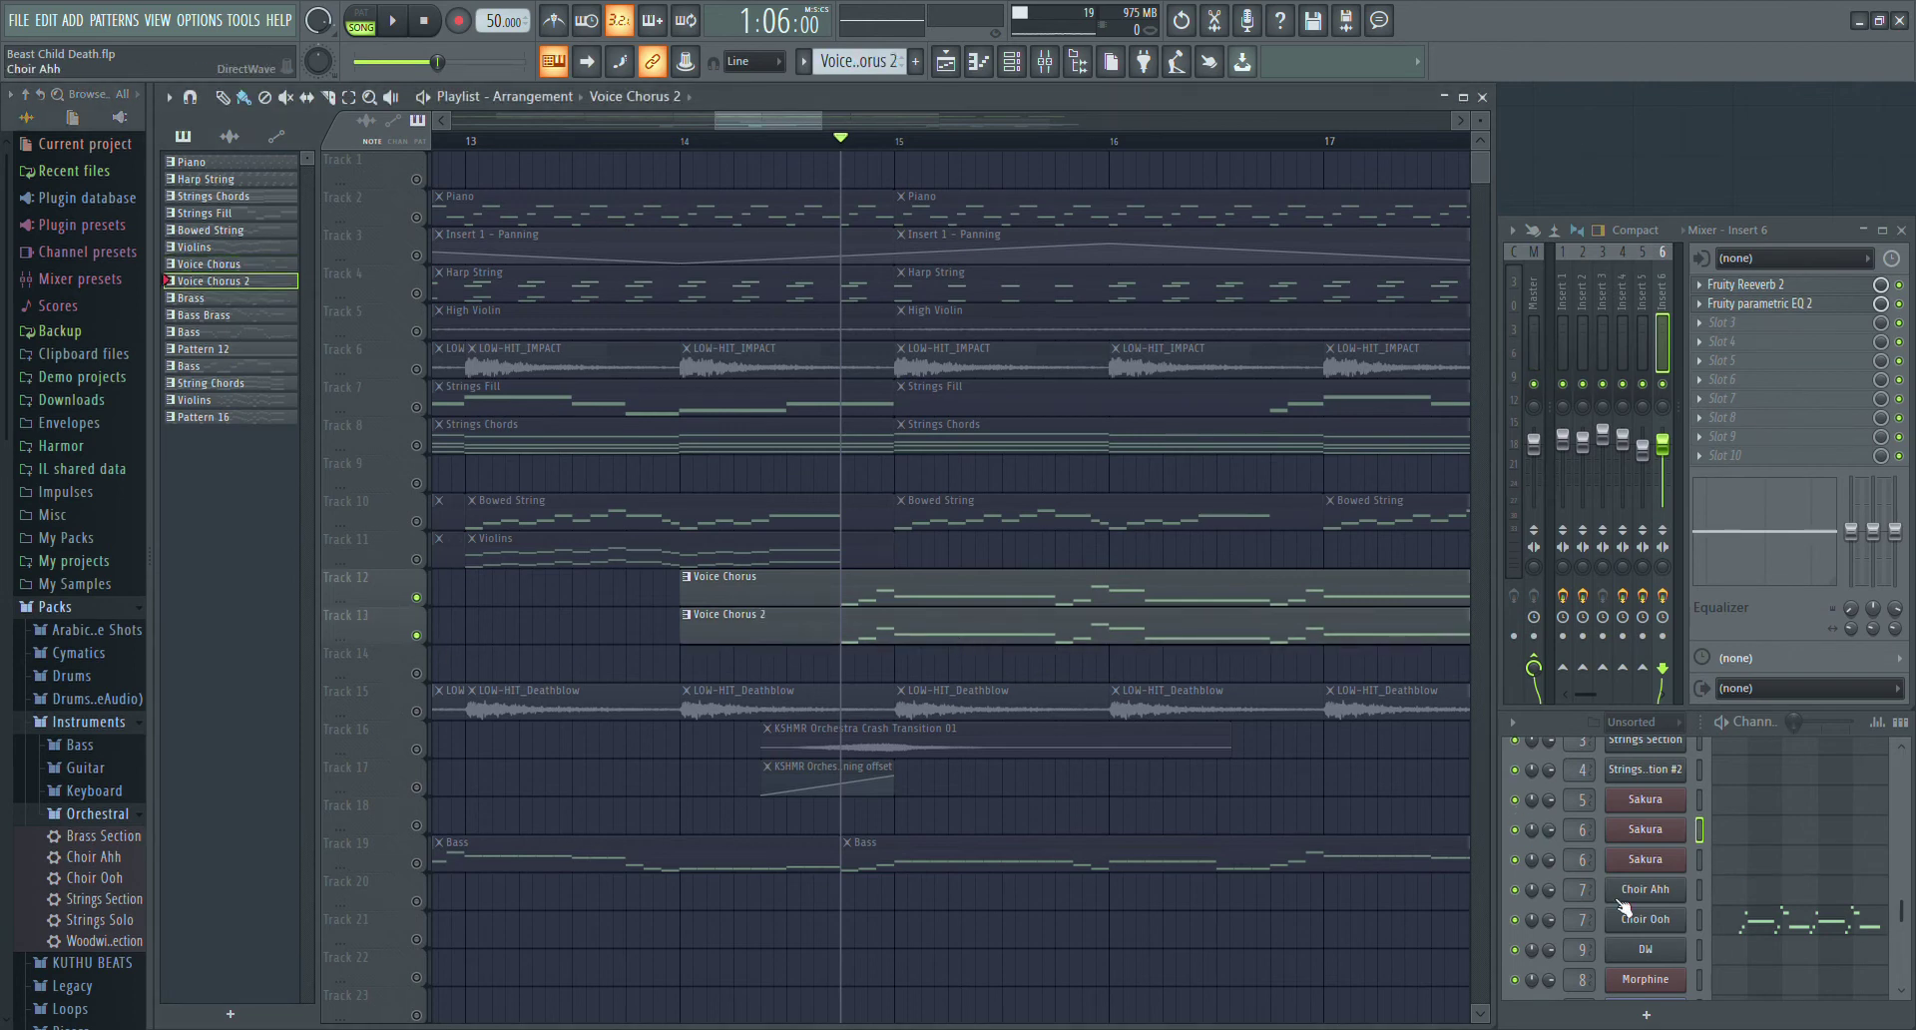
{"action": "key", "text": "space"}
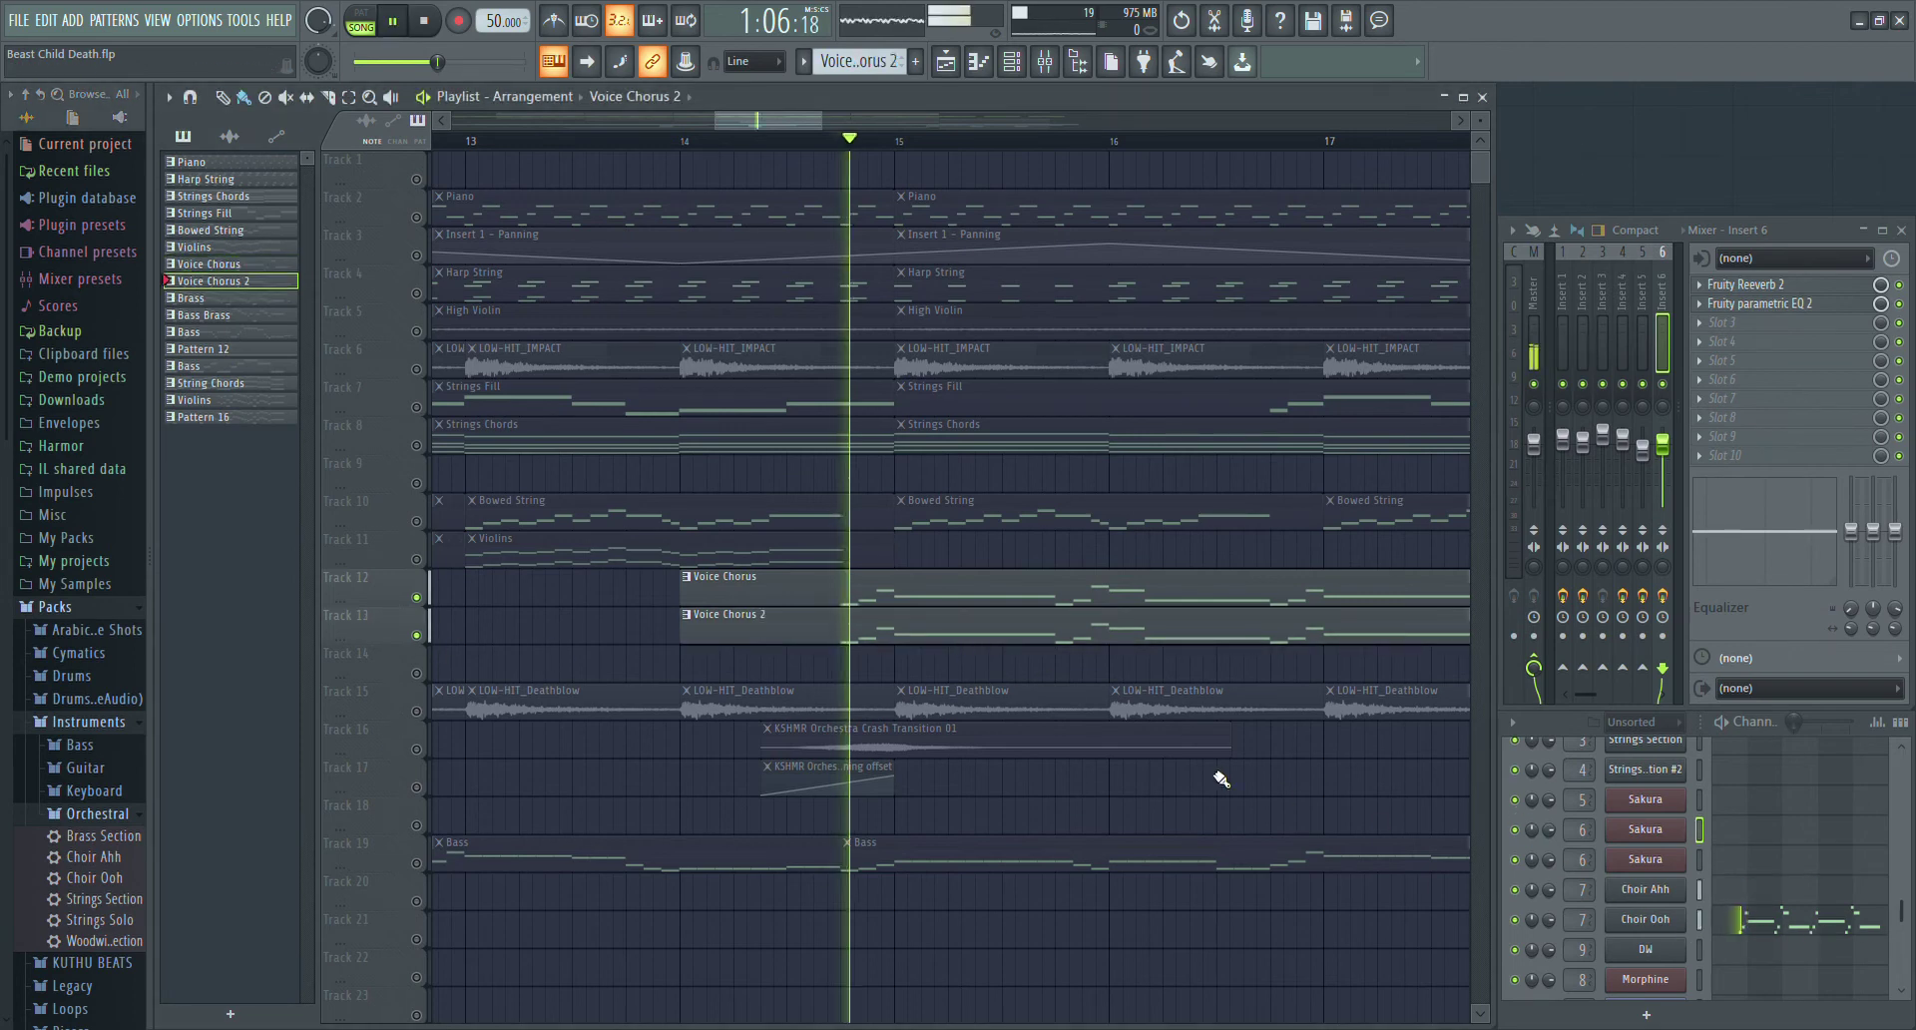
{"action": "scroll", "coordinate": [1626, 295], "scroll_direction": "down", "scroll_amount": 4}
{"action": "scroll", "coordinate": [1638, 332], "scroll_direction": "down", "scroll_amount": 3}
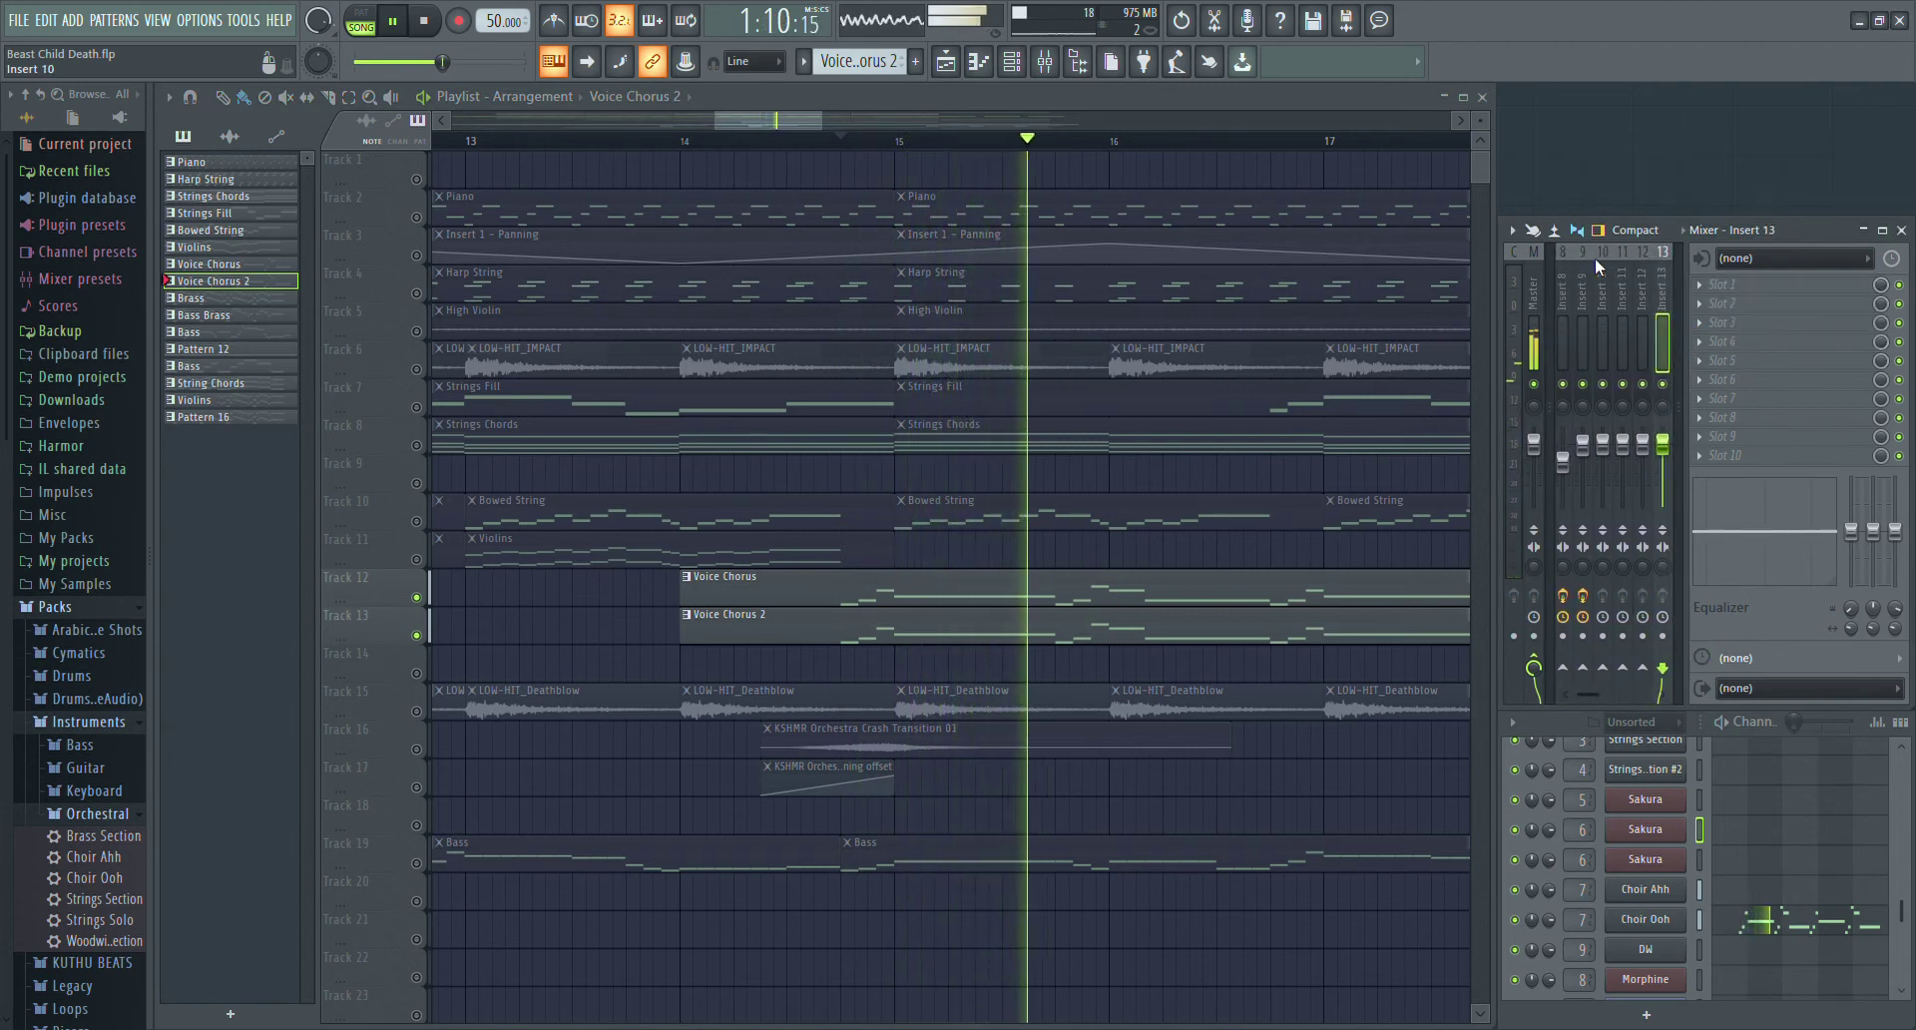
{"action": "scroll", "coordinate": [1597, 260], "scroll_direction": "up", "scroll_amount": 4}
{"action": "left_click", "coordinate": [1627, 316]}
{"action": "key", "text": "space"}
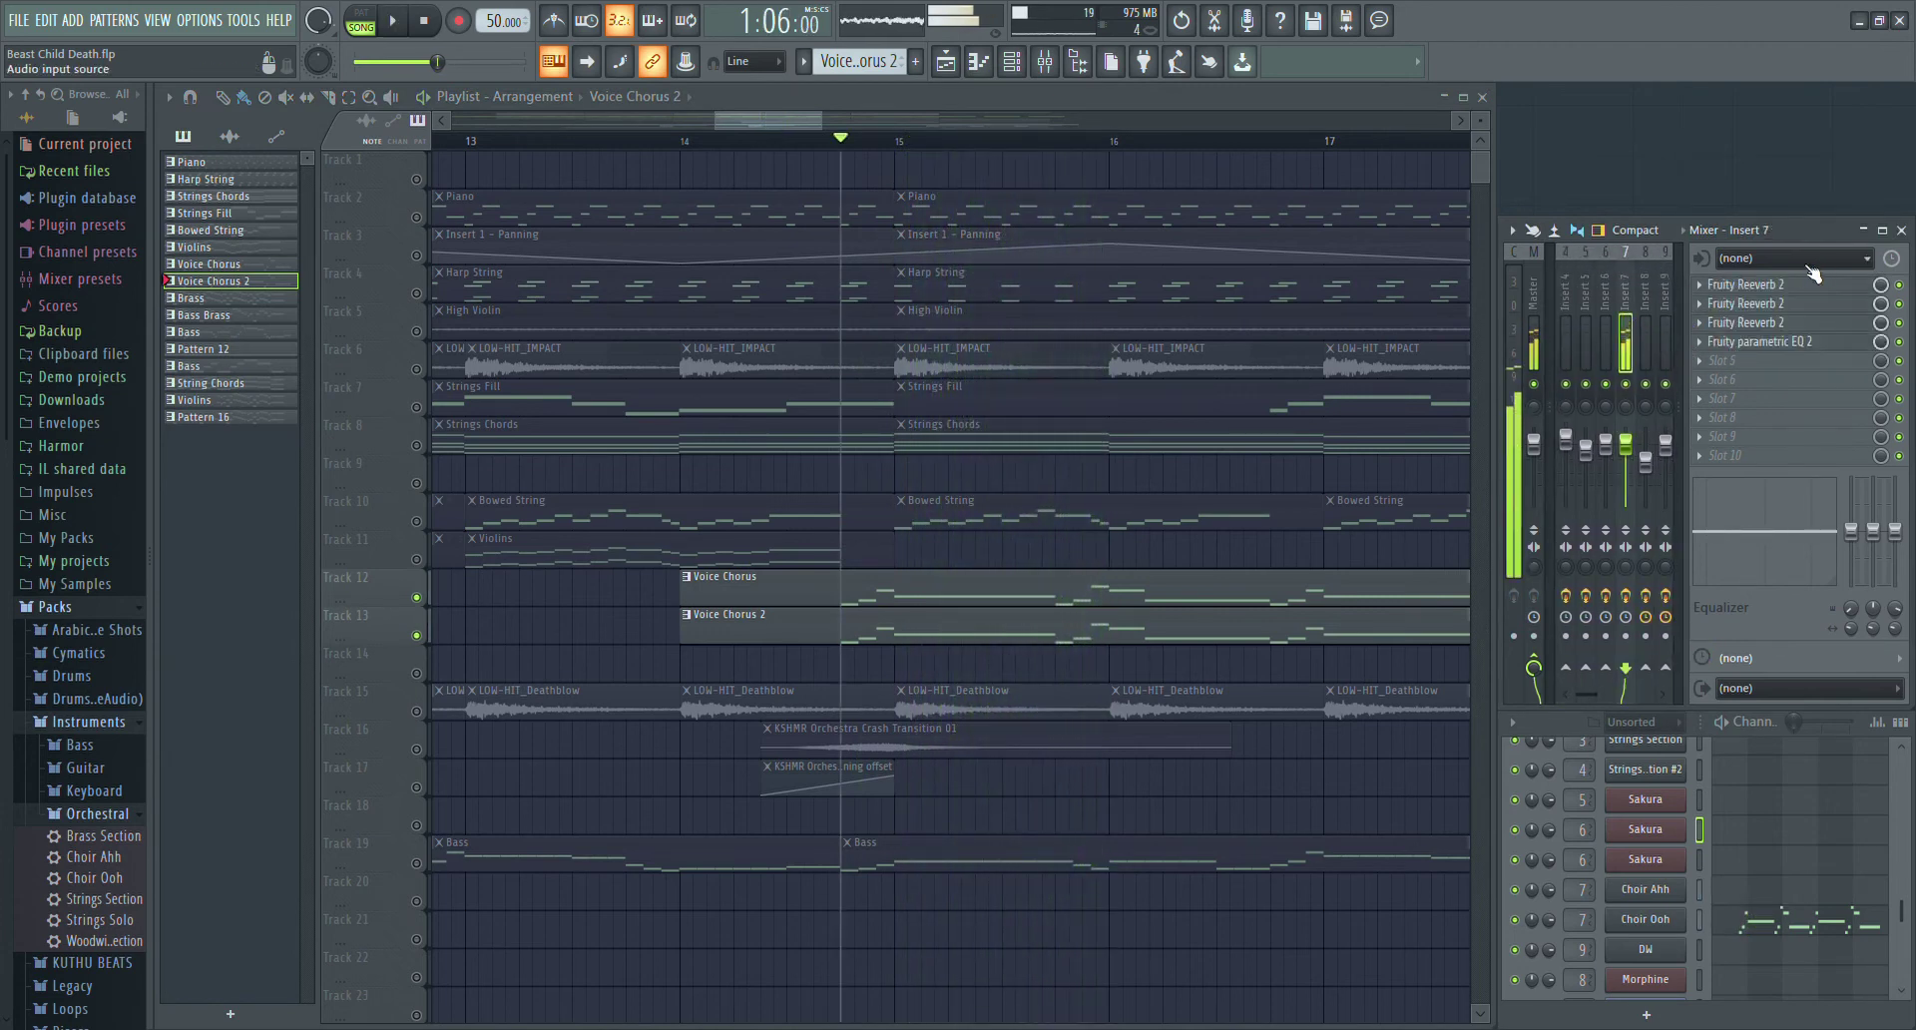
- Inspect the three Fruity Reeverb 2 effects and Fruity parametric EQ 2 on mixer Insert 7 during playback, and reselect the Voice Chorus pattern
{"action": "left_click", "coordinate": [1775, 288]}
{"action": "key", "text": "space"}
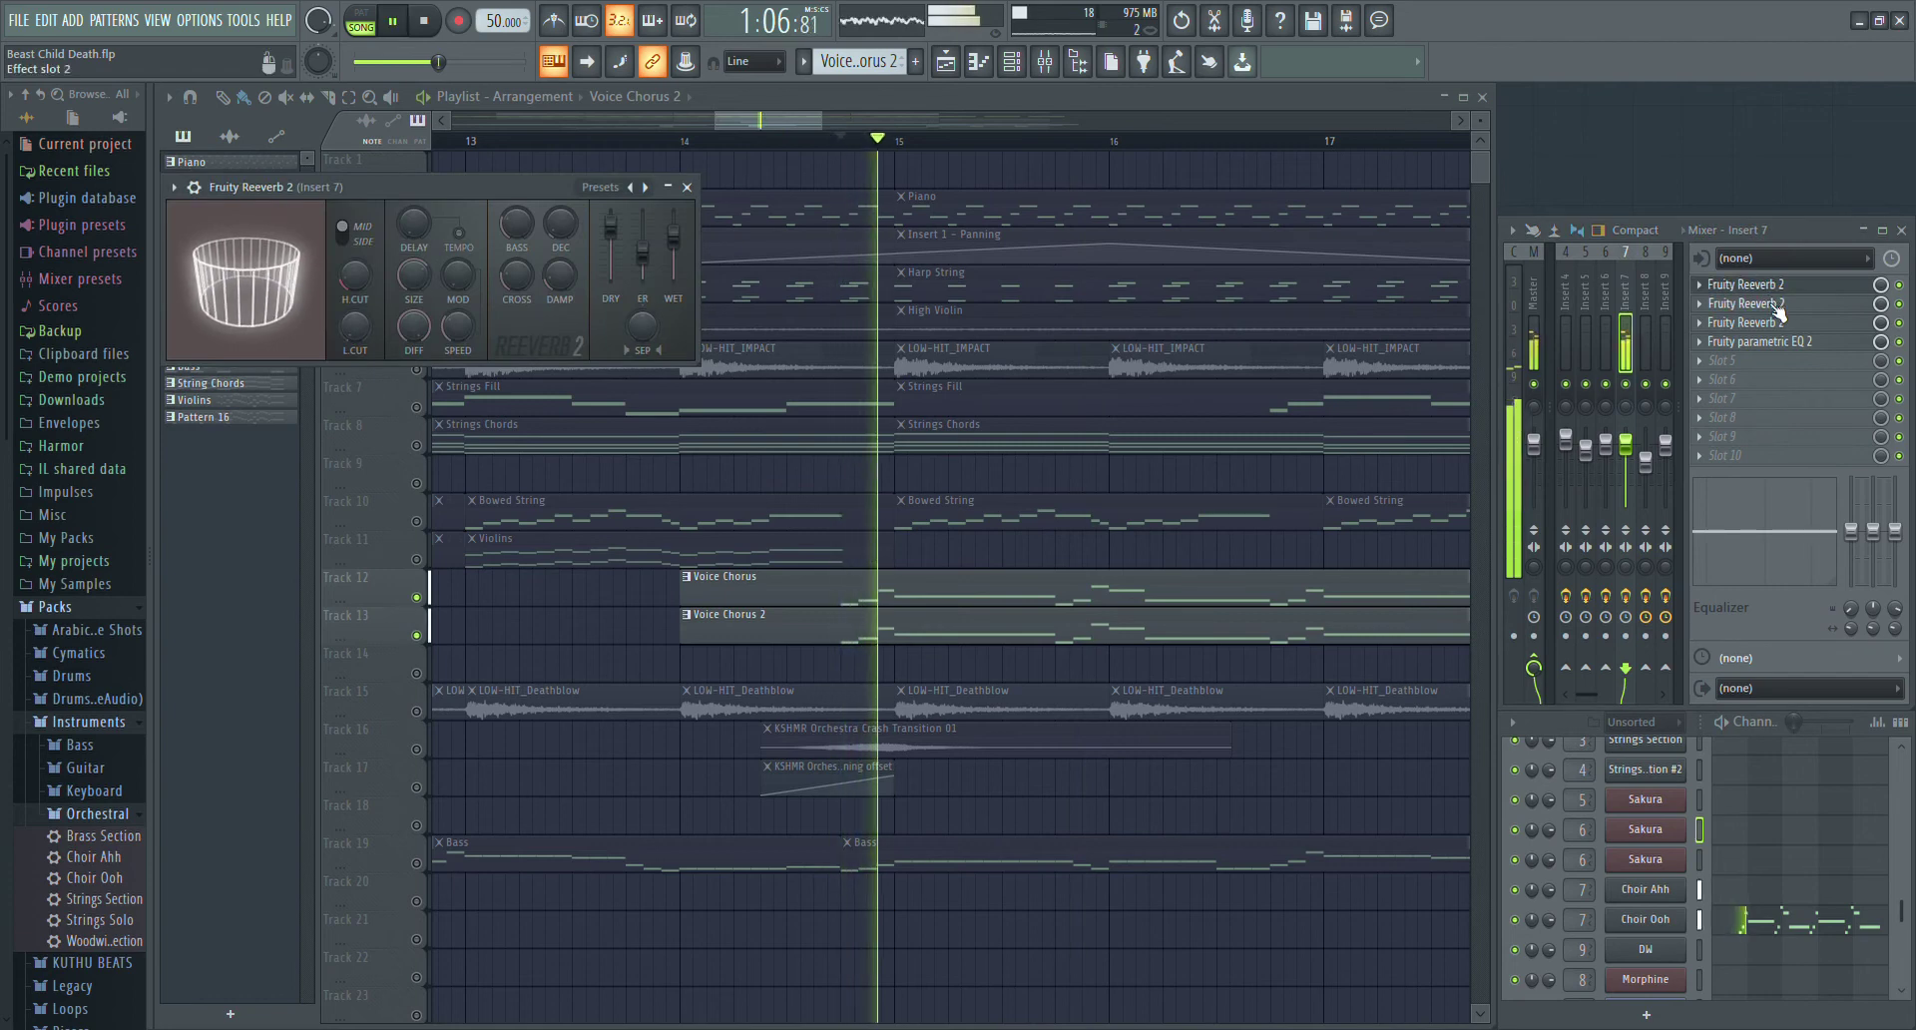
{"action": "left_click", "coordinate": [1773, 303]}
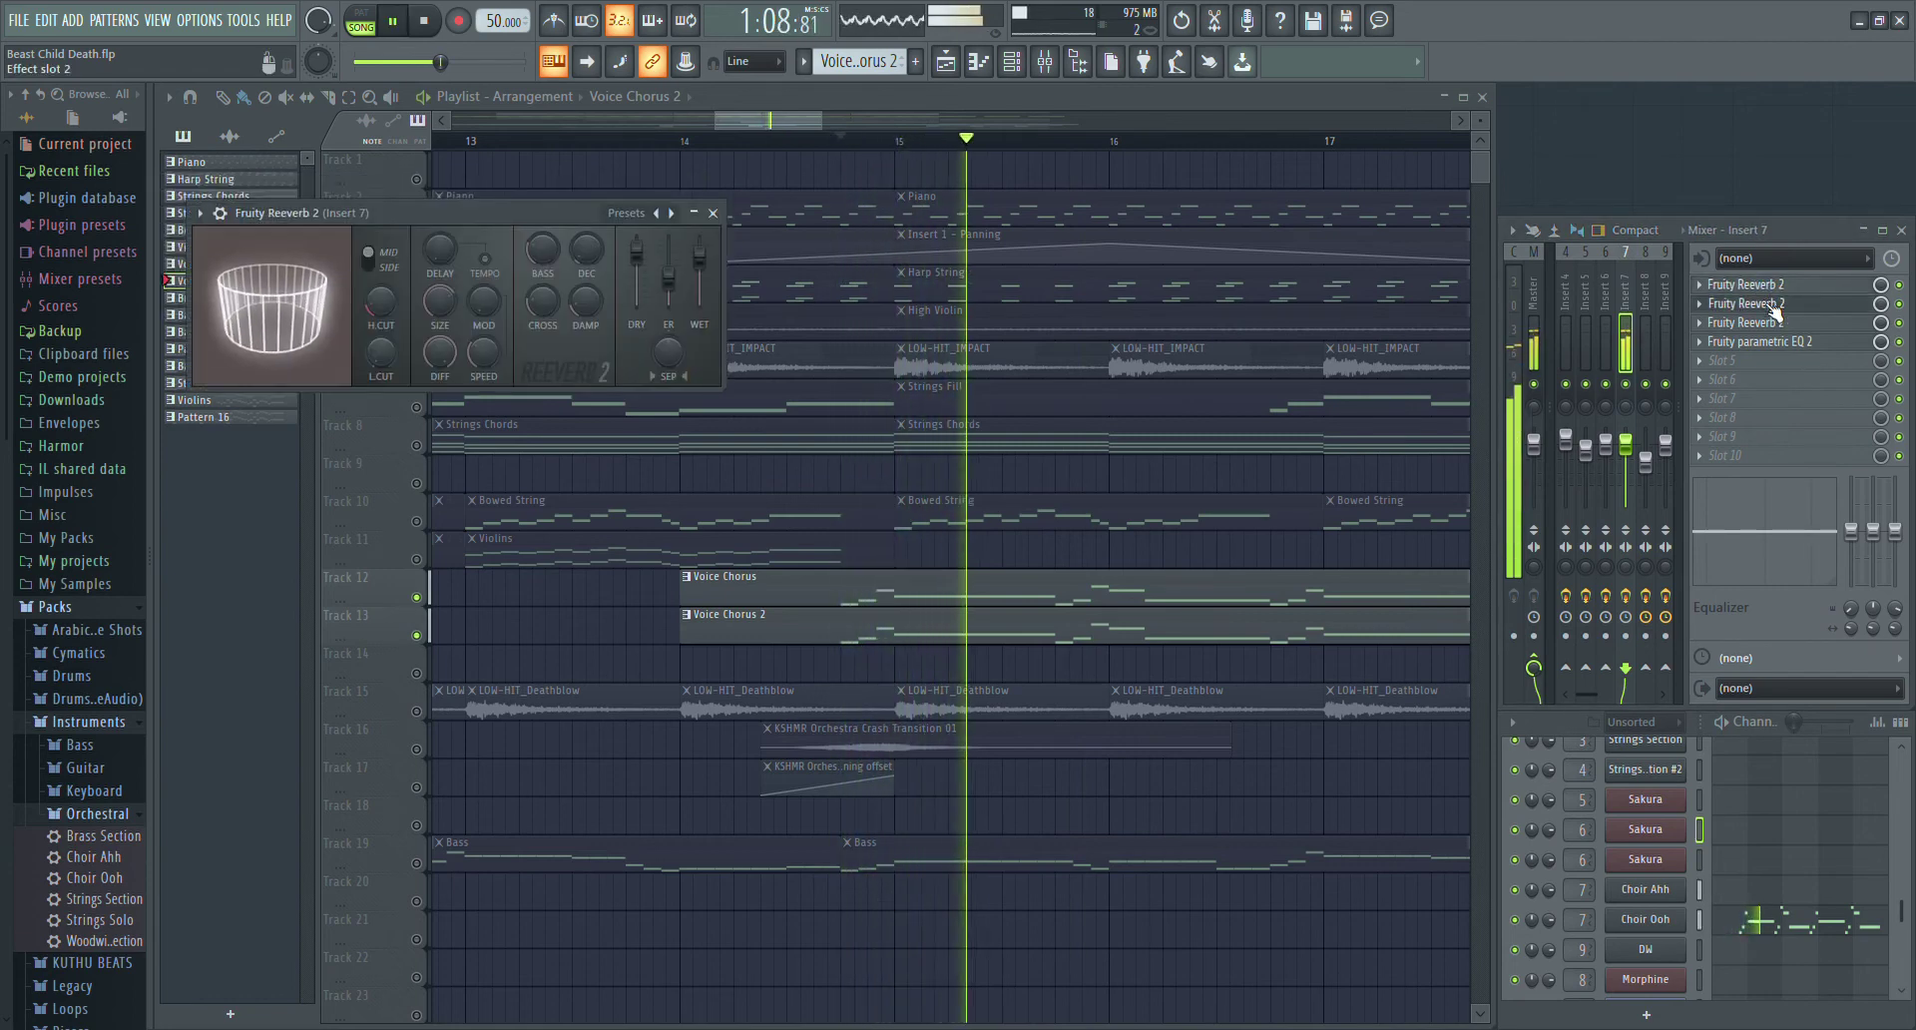
{"action": "left_click", "coordinate": [1774, 321]}
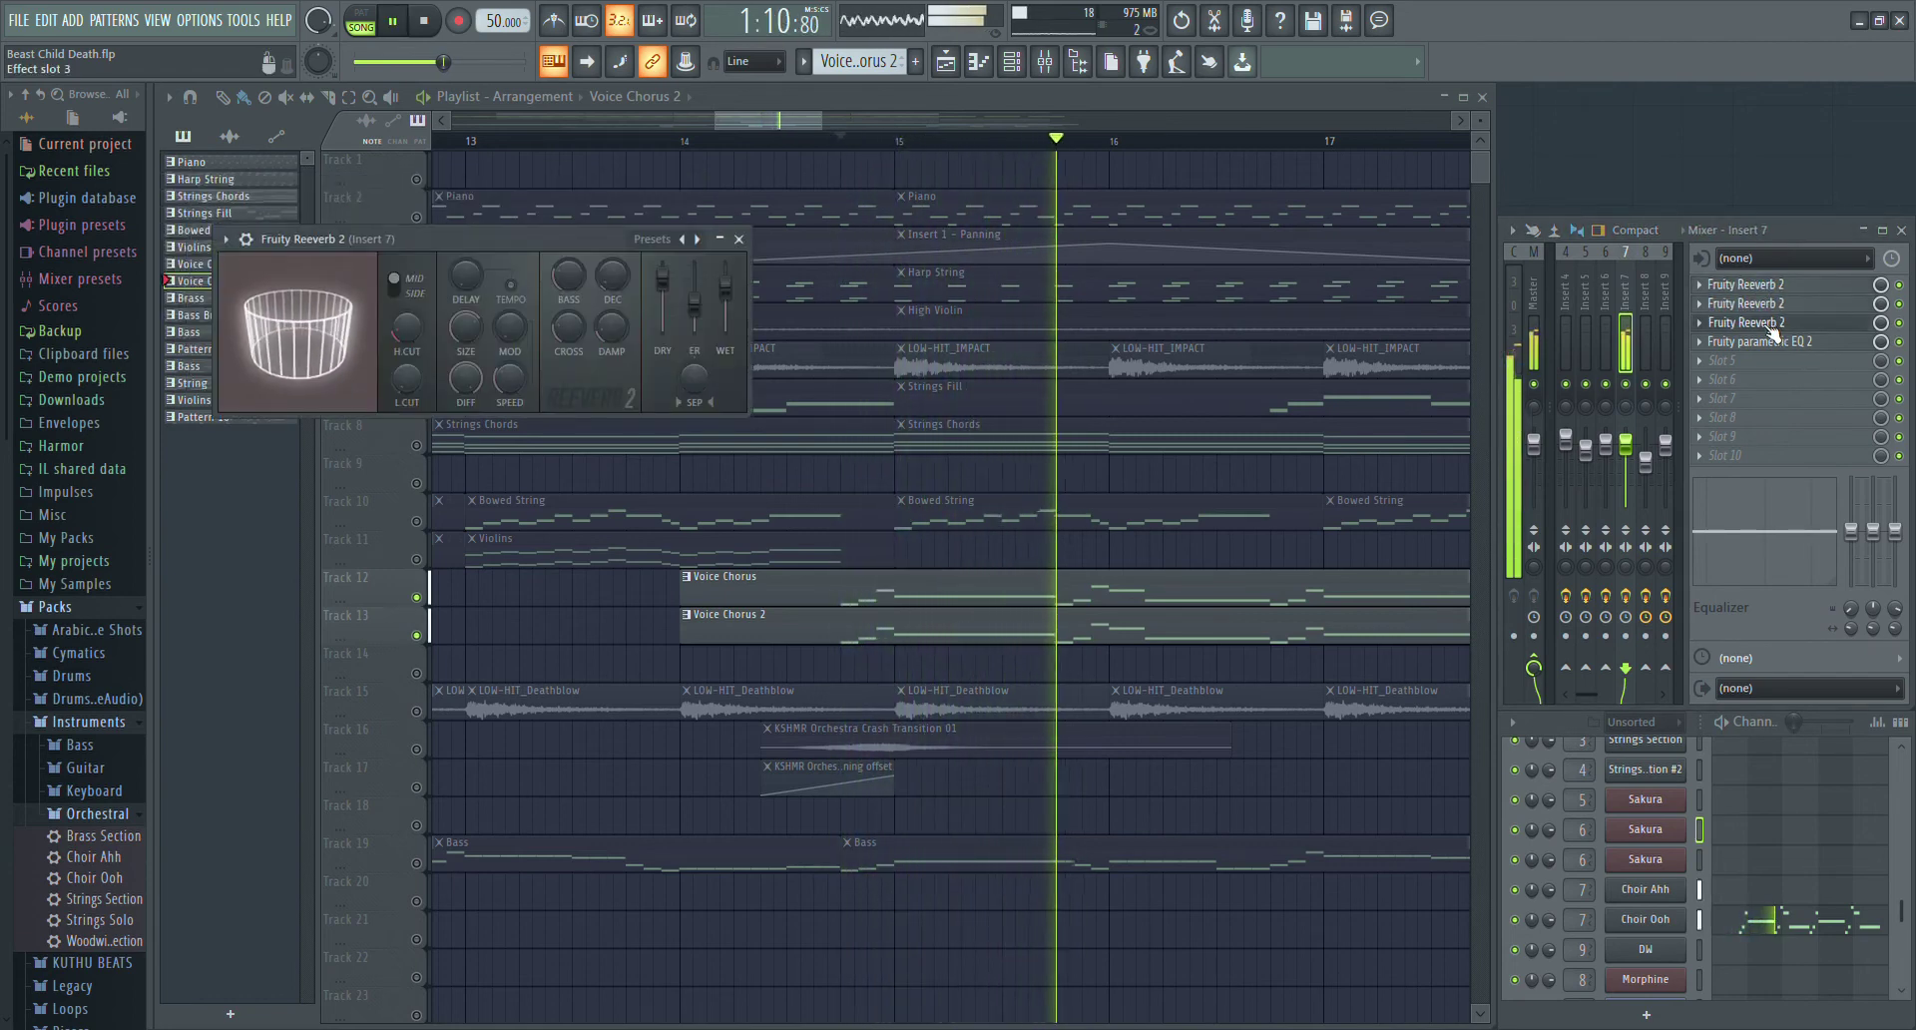
{"action": "left_click", "coordinate": [1773, 341]}
{"action": "left_click", "coordinate": [1775, 344]}
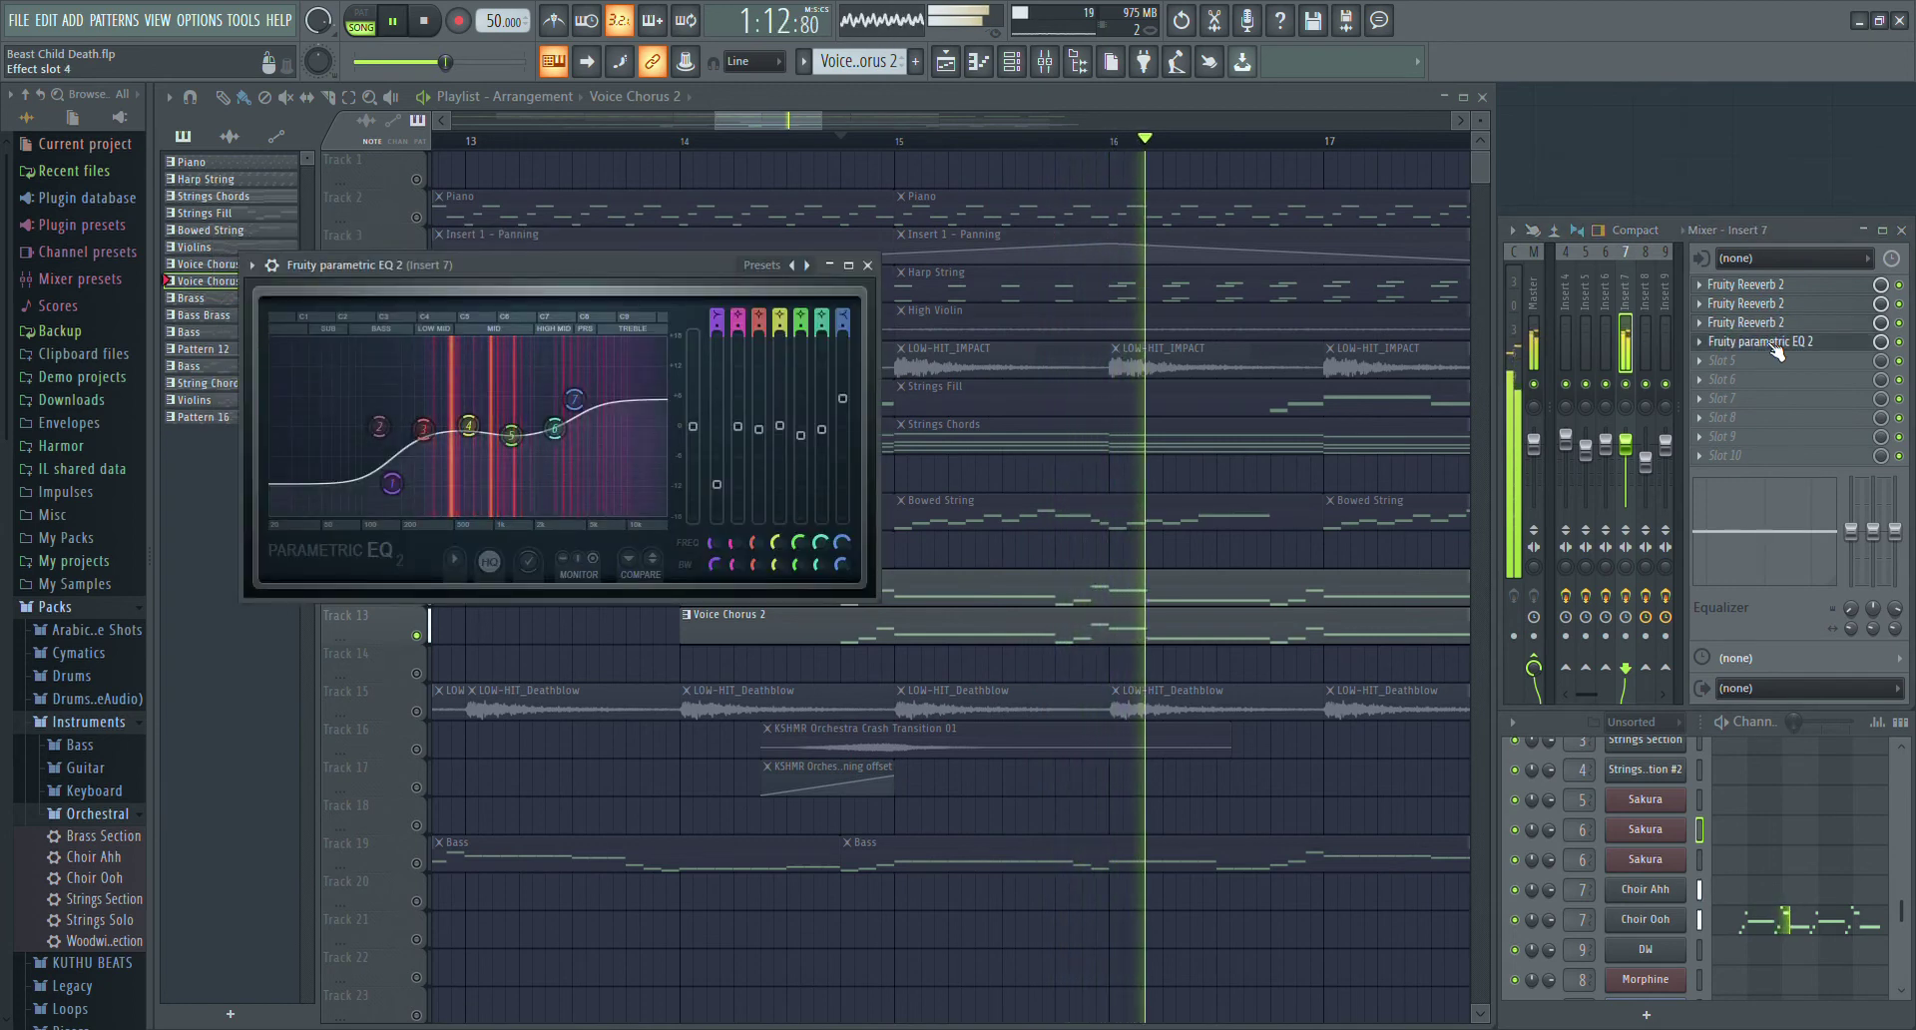
{"action": "left_click", "coordinate": [1775, 345]}
{"action": "left_click", "coordinate": [870, 593]}
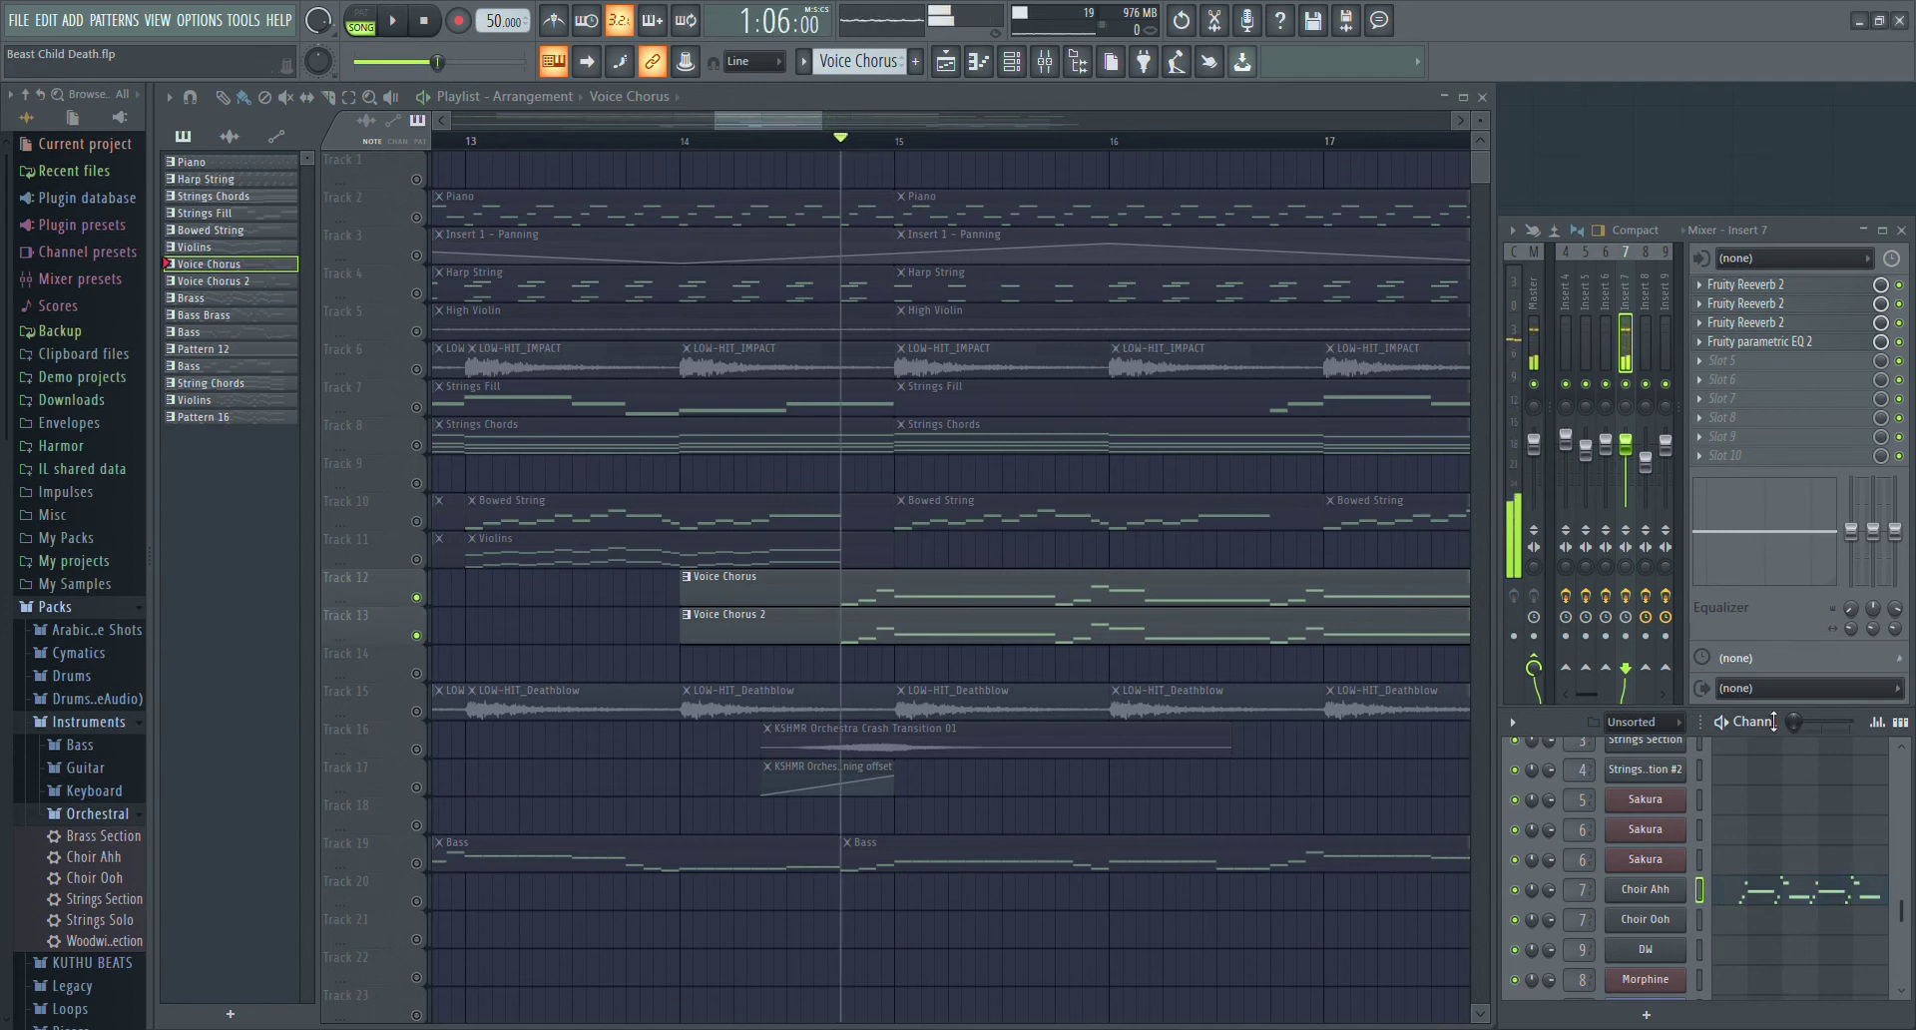
- Solo the KSHMR Orchestra Crash Transition 01 track, play it from the start of its first clip in bar 10, and stop playback
{"action": "scroll", "coordinate": [1112, 850], "scroll_direction": "down", "scroll_amount": 6}
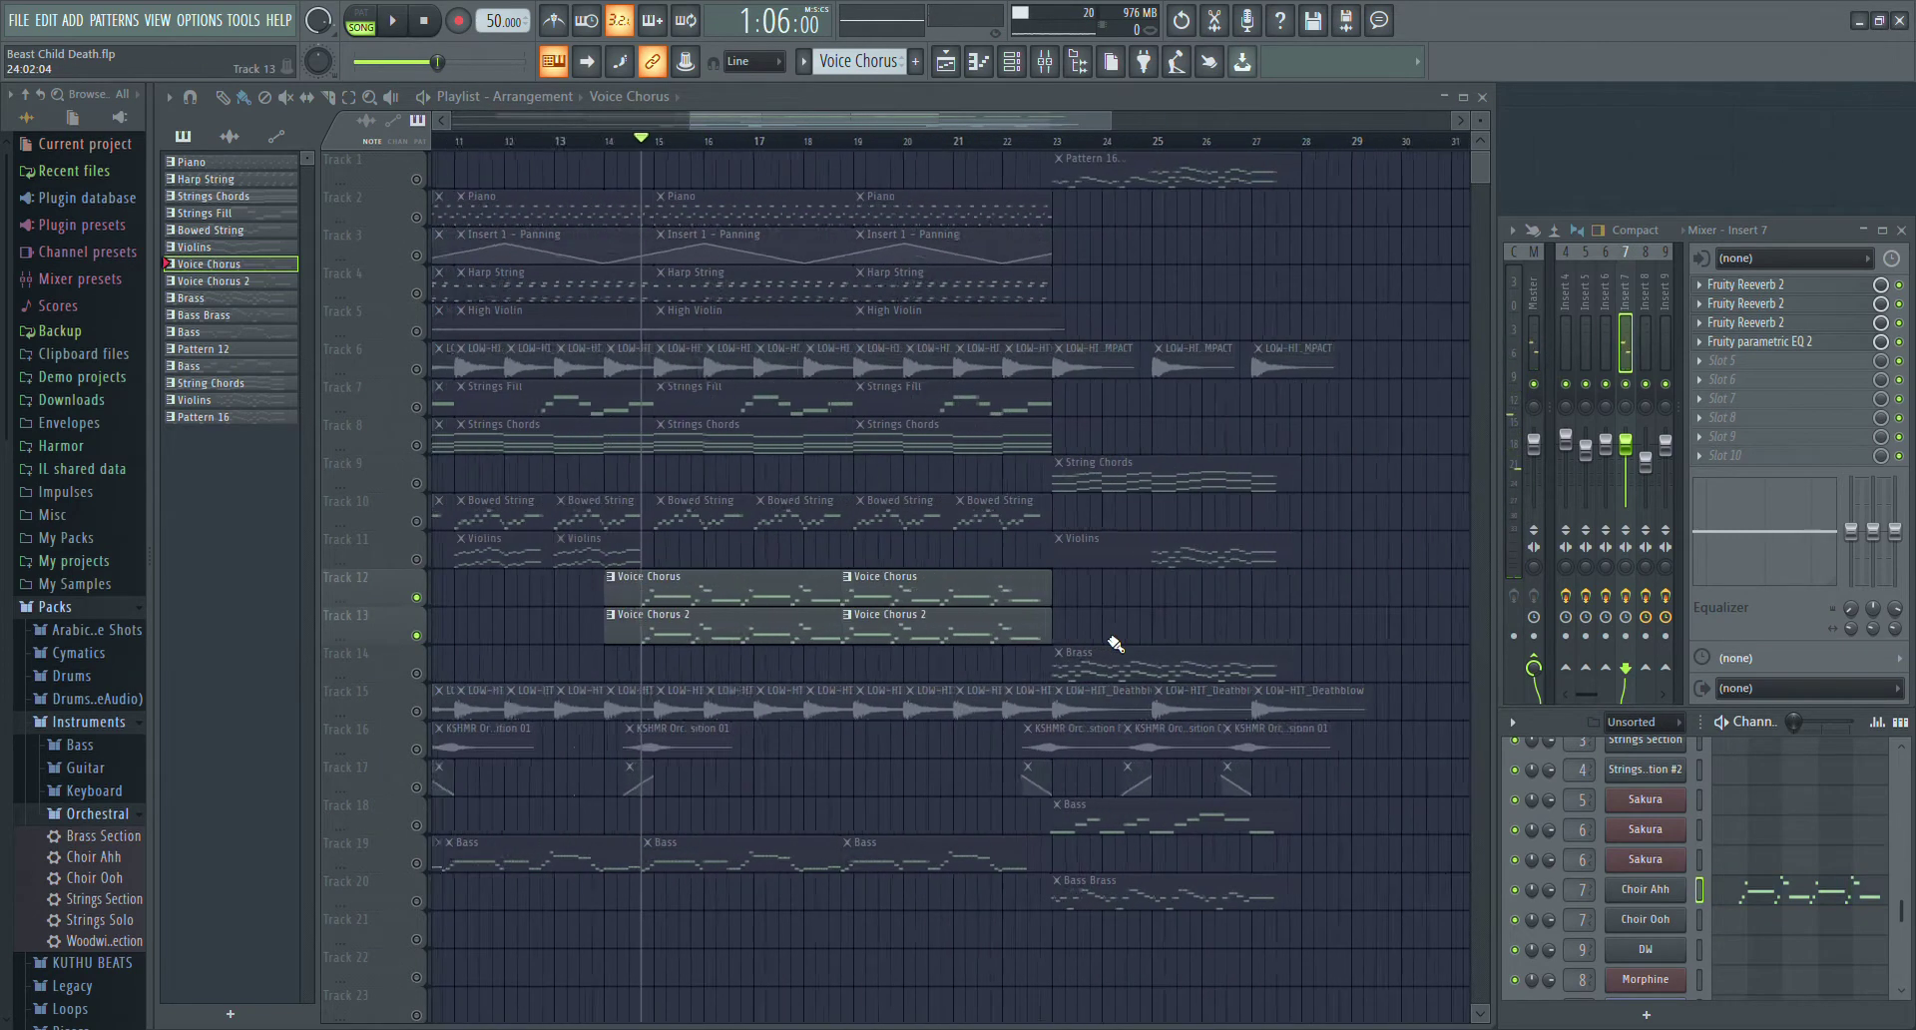
{"action": "scroll", "coordinate": [1110, 639], "scroll_direction": "up", "scroll_amount": 1}
{"action": "scroll", "coordinate": [618, 810], "scroll_direction": "down", "scroll_amount": 5}
{"action": "scroll", "coordinate": [701, 826], "scroll_direction": "up", "scroll_amount": 4}
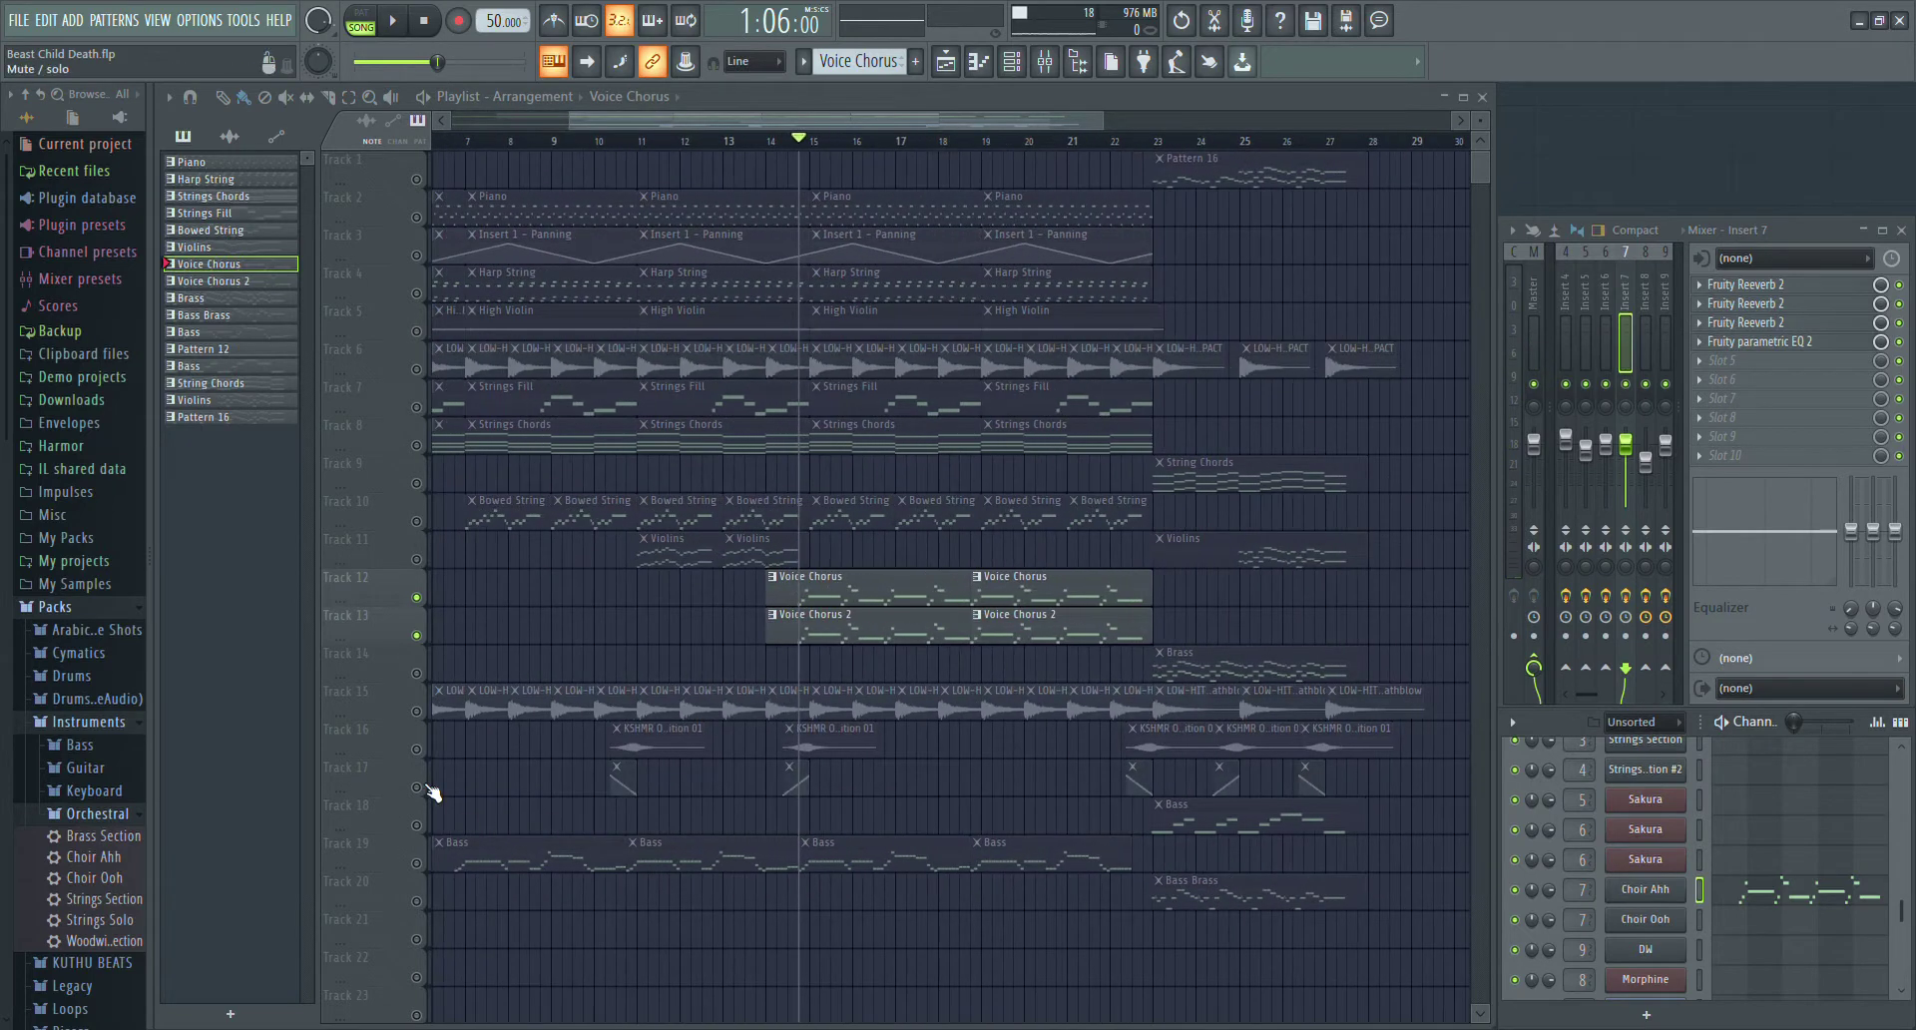
{"action": "scroll", "coordinate": [609, 793], "scroll_direction": "up", "scroll_amount": 6}
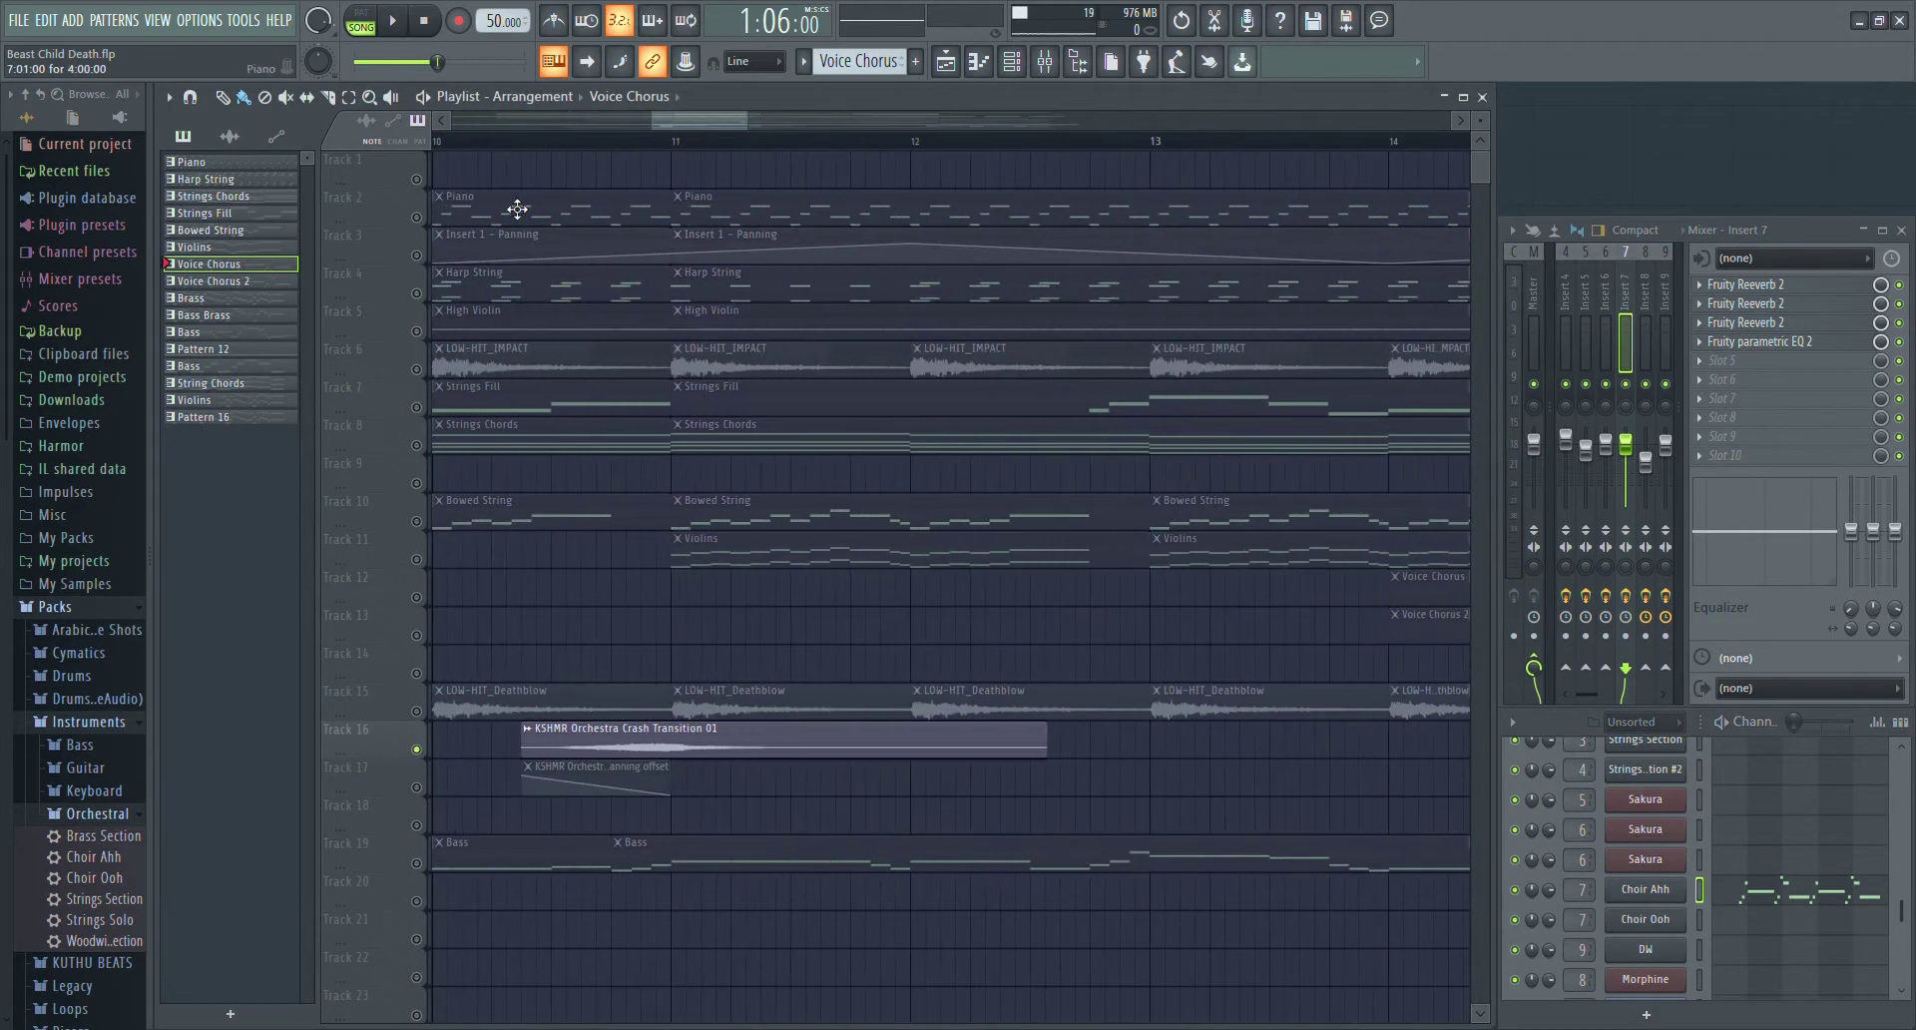
{"action": "key", "text": "space"}
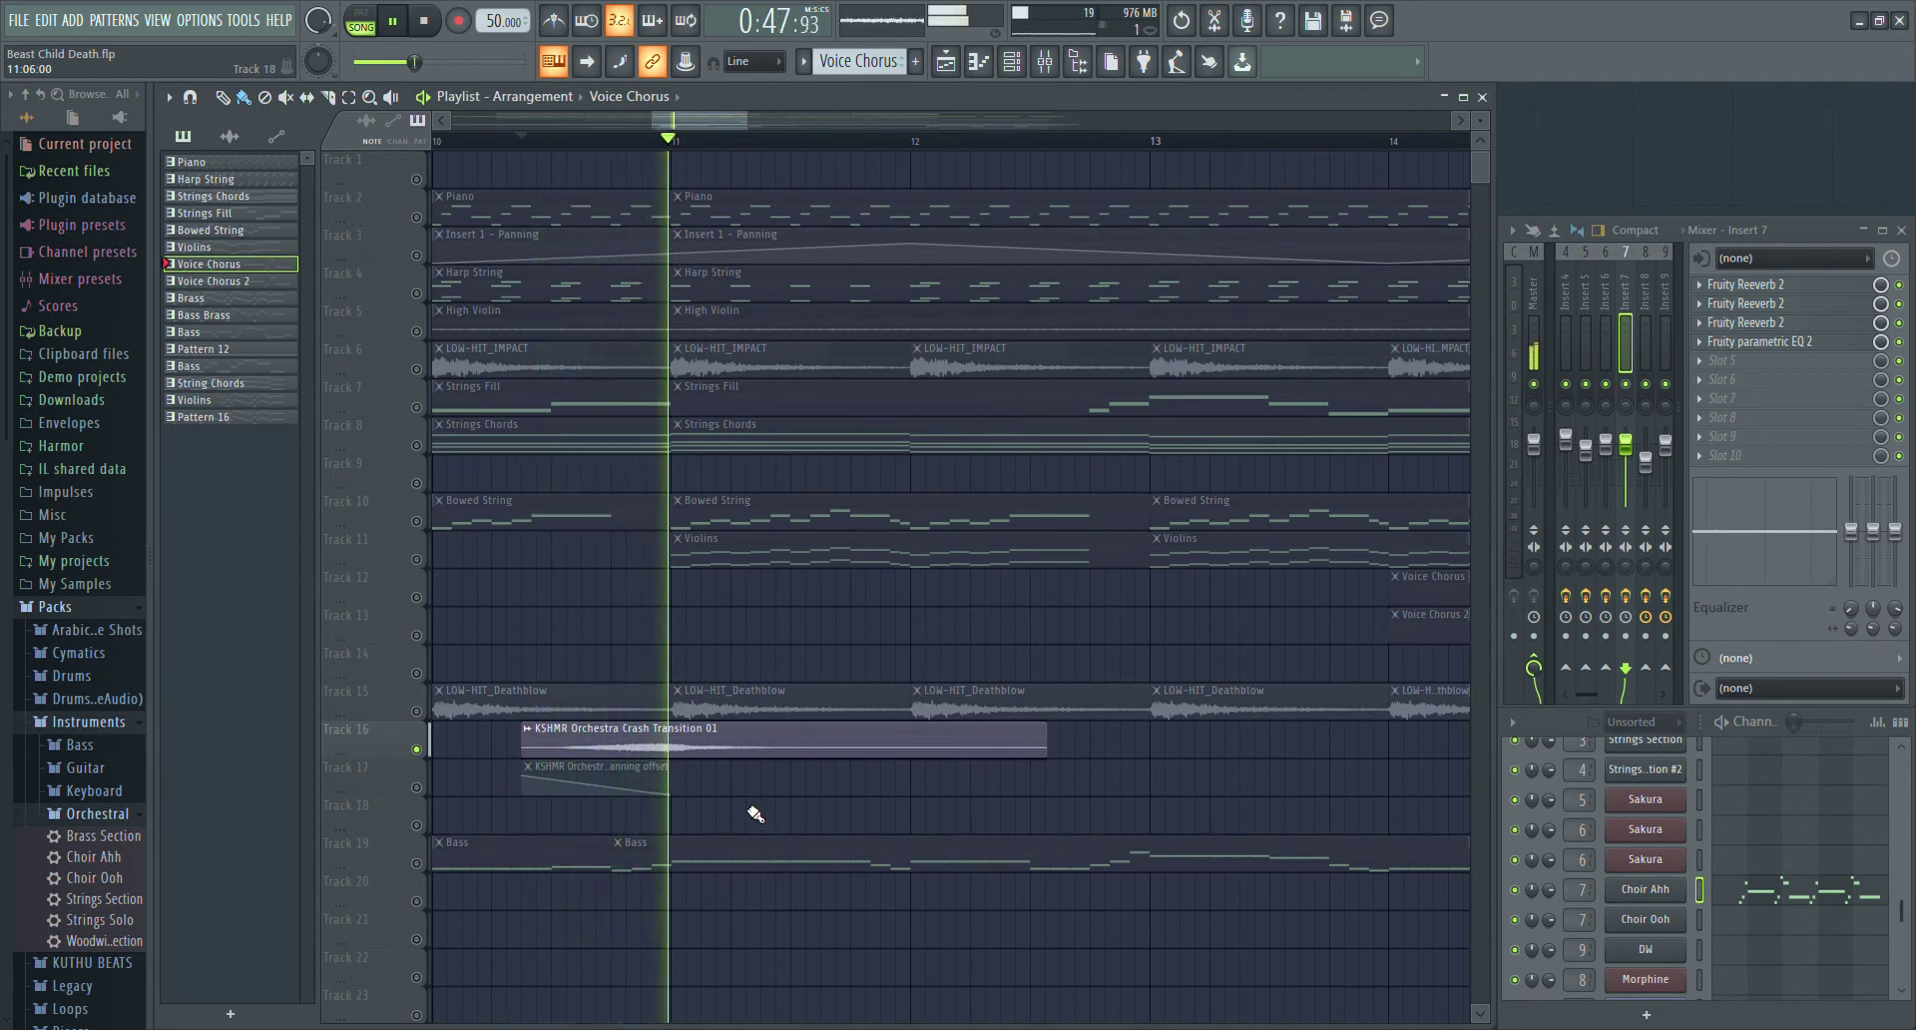
{"action": "scroll", "coordinate": [744, 794], "scroll_direction": "down", "scroll_amount": 3}
{"action": "scroll", "coordinate": [744, 793], "scroll_direction": "down", "scroll_amount": 3}
{"action": "key", "text": "space"}
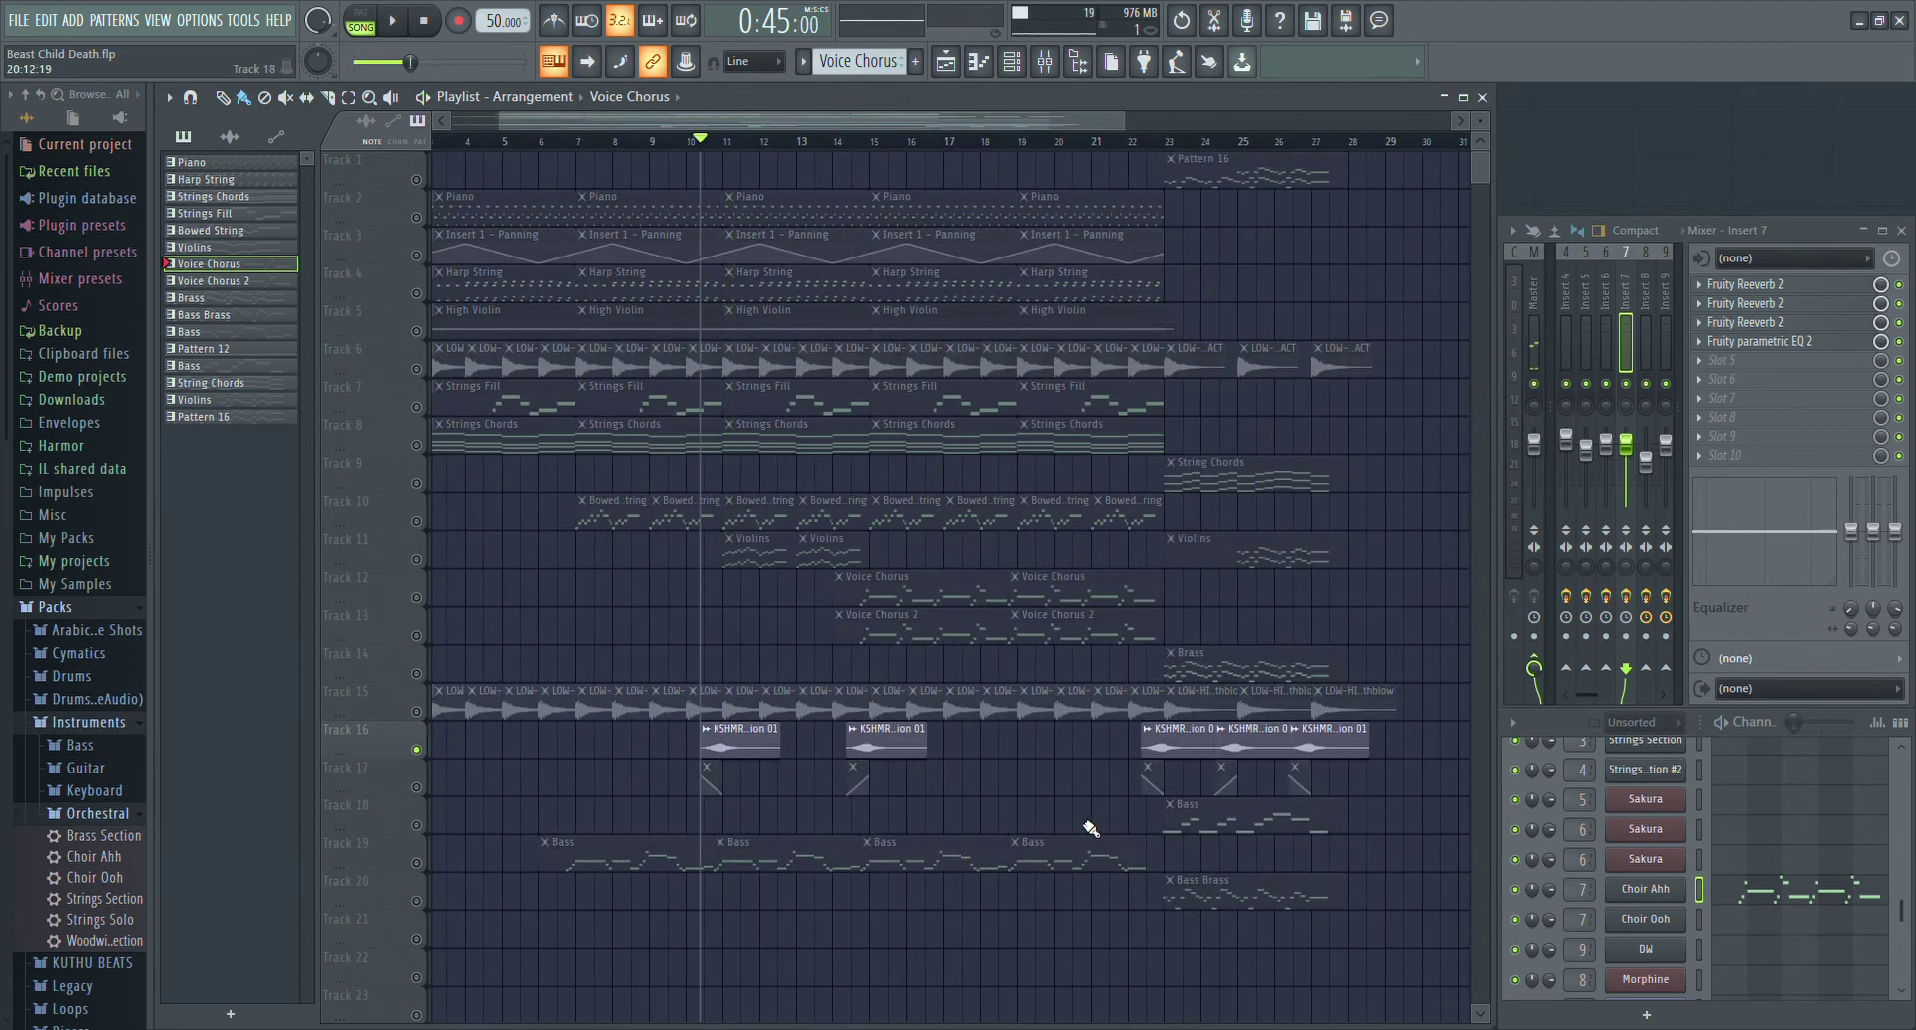
- Leave only the Pattern 16 track unmuted, silencing the crash transition track, and start playback from bar 23
{"action": "scroll", "coordinate": [1010, 838], "scroll_direction": "up", "scroll_amount": 4}
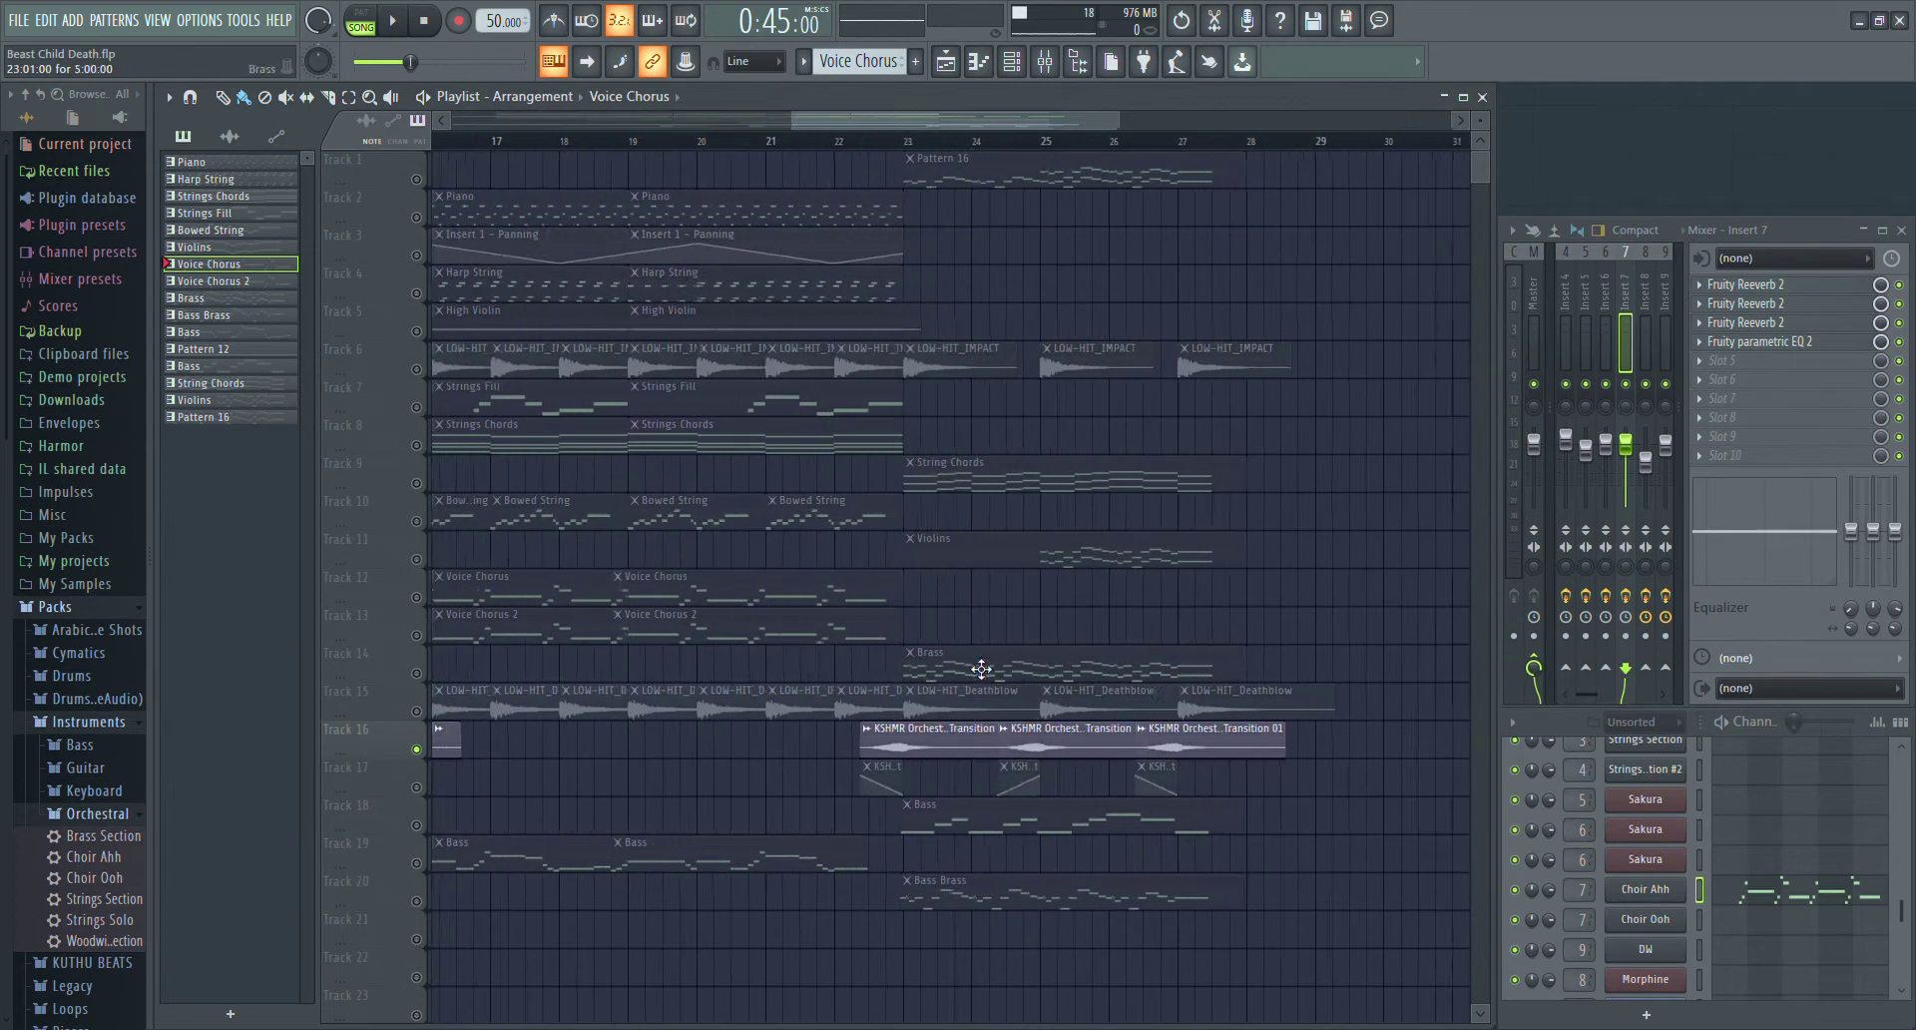
{"action": "left_click", "coordinate": [417, 181]}
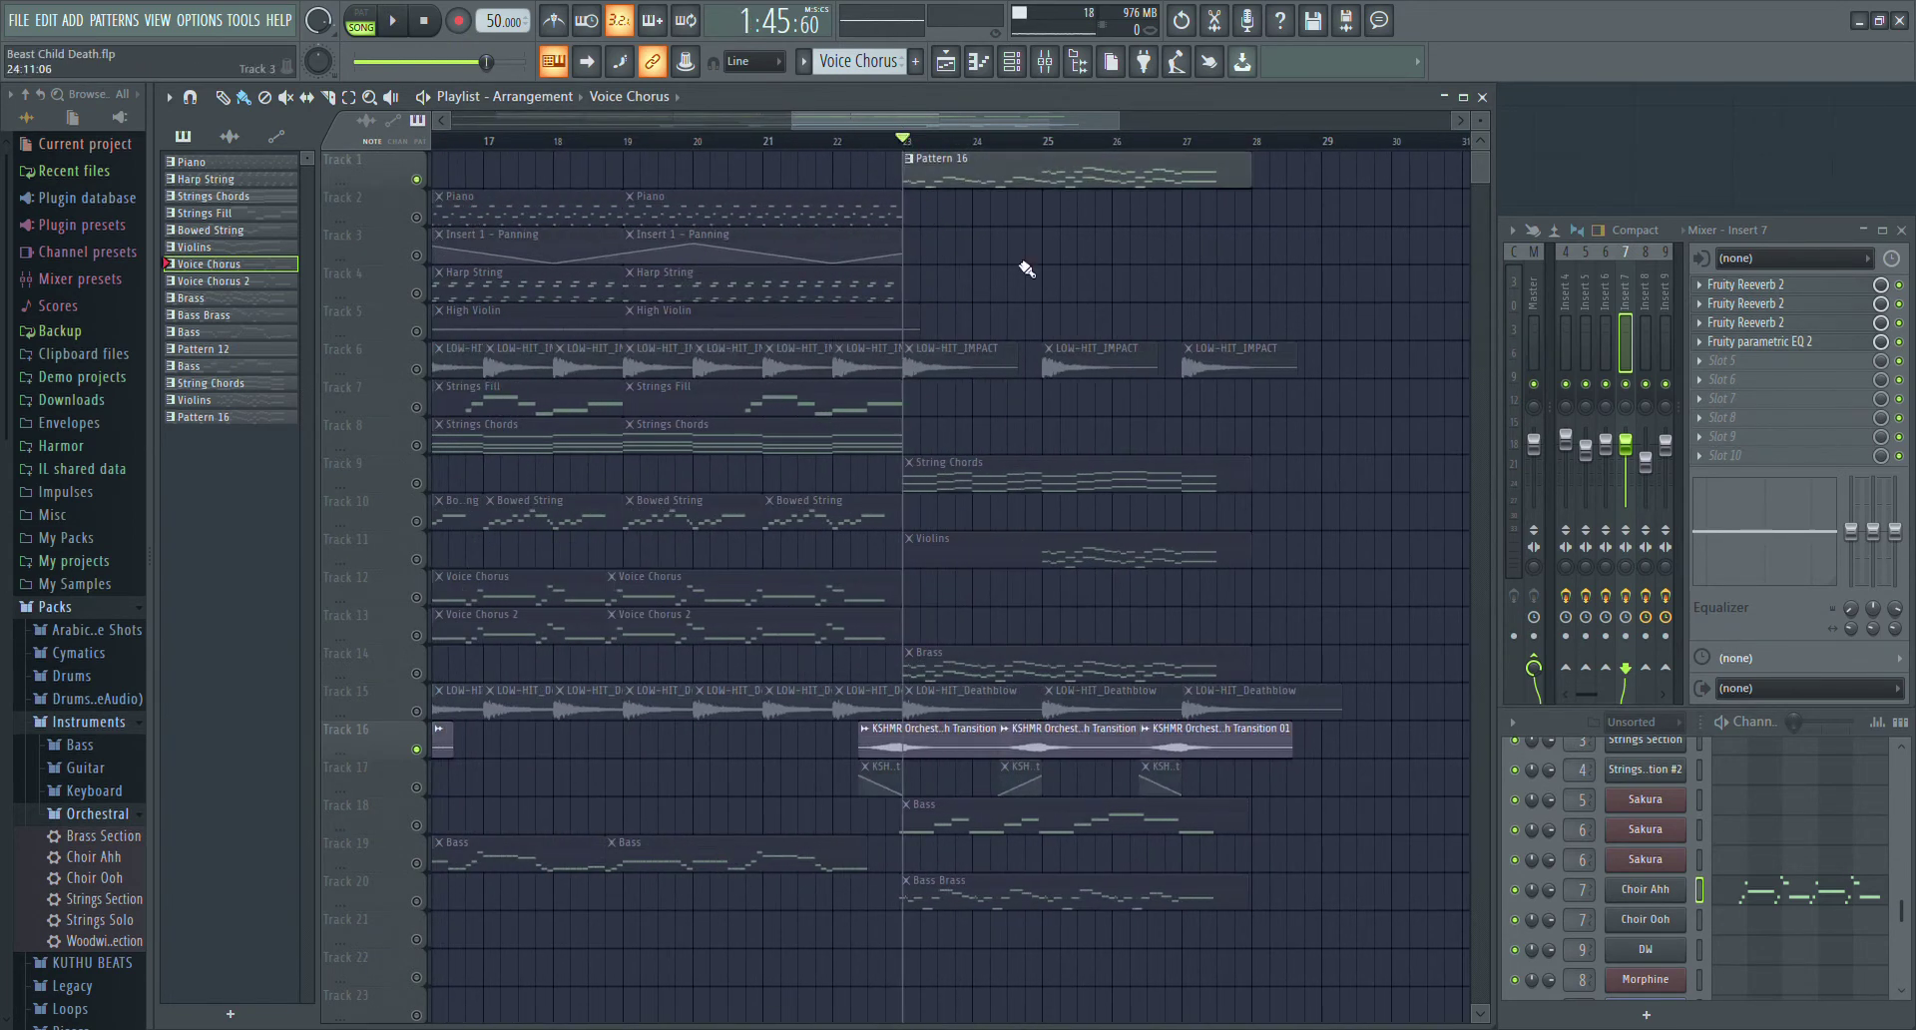
{"action": "left_click", "coordinate": [417, 748]}
{"action": "key", "text": "space"}
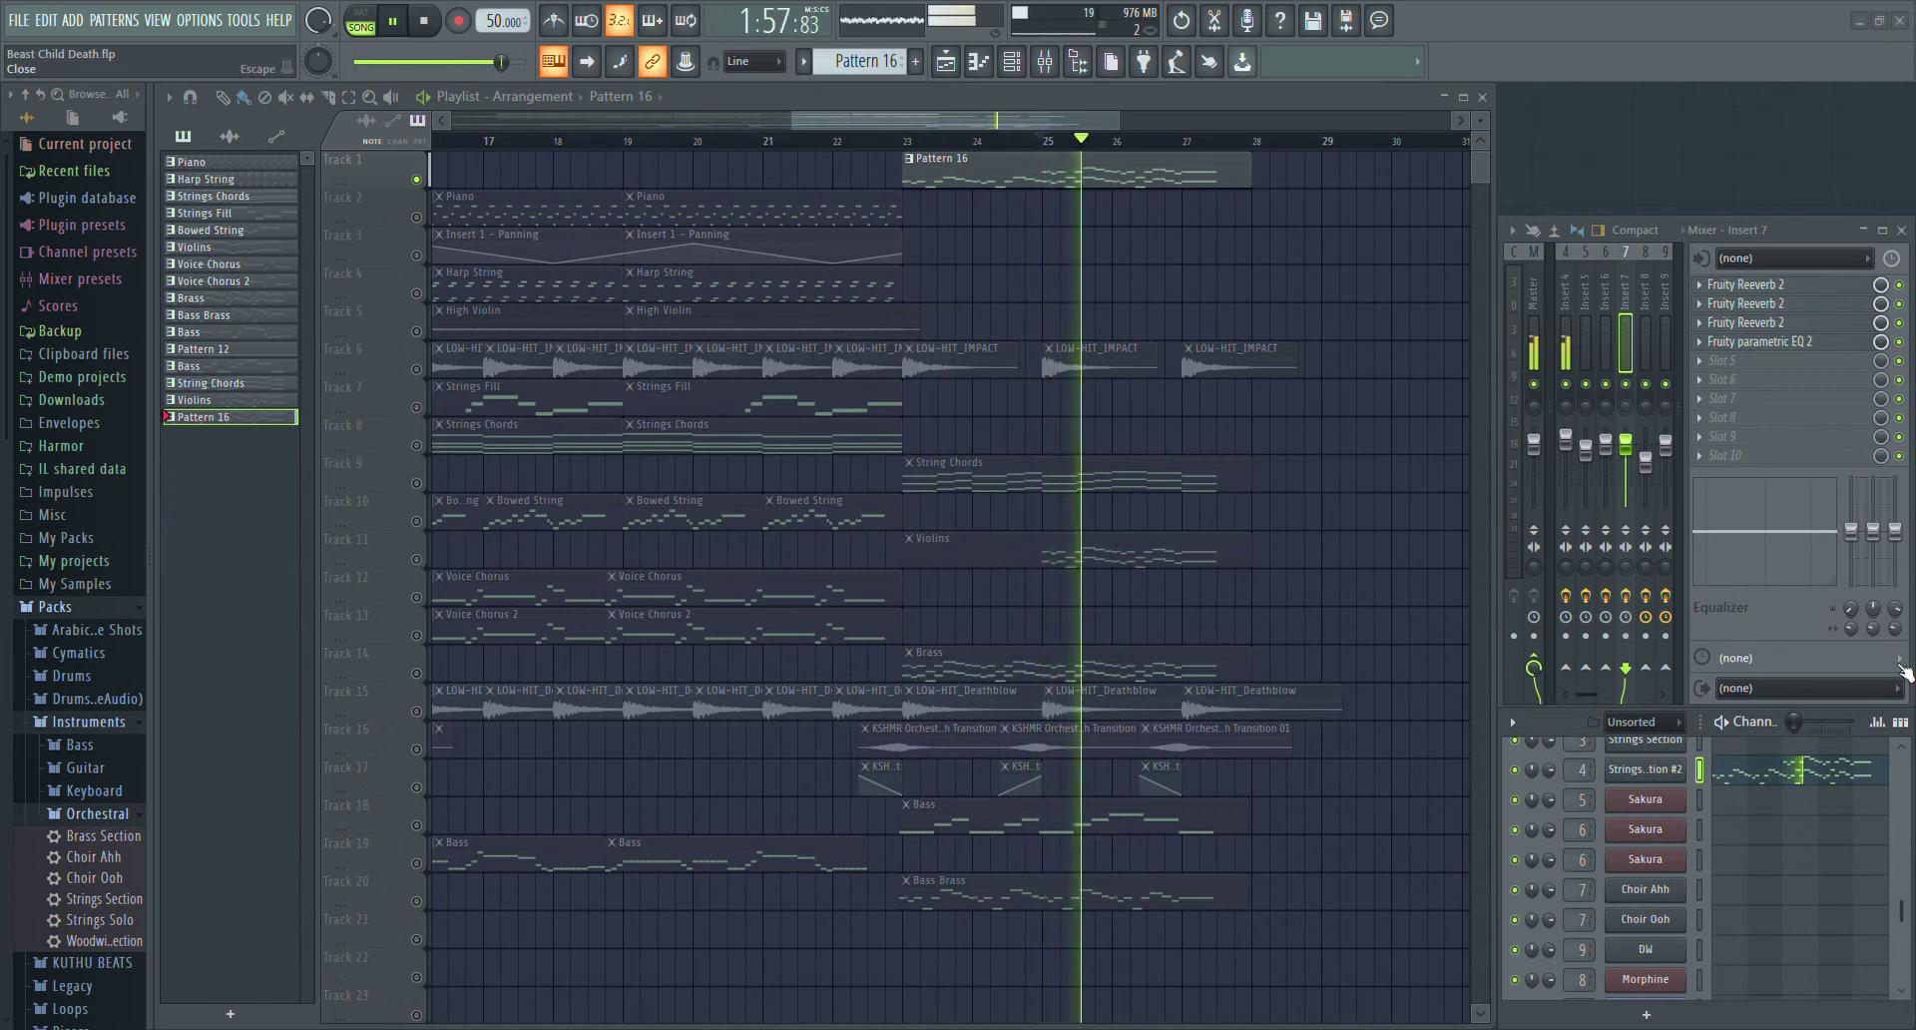
- Inspect the Strings Section #2 DirectWave instrument and Fruity parametric EQ 2 on mixer Insert 4, and stop playback
{"action": "left_click", "coordinate": [1649, 781]}
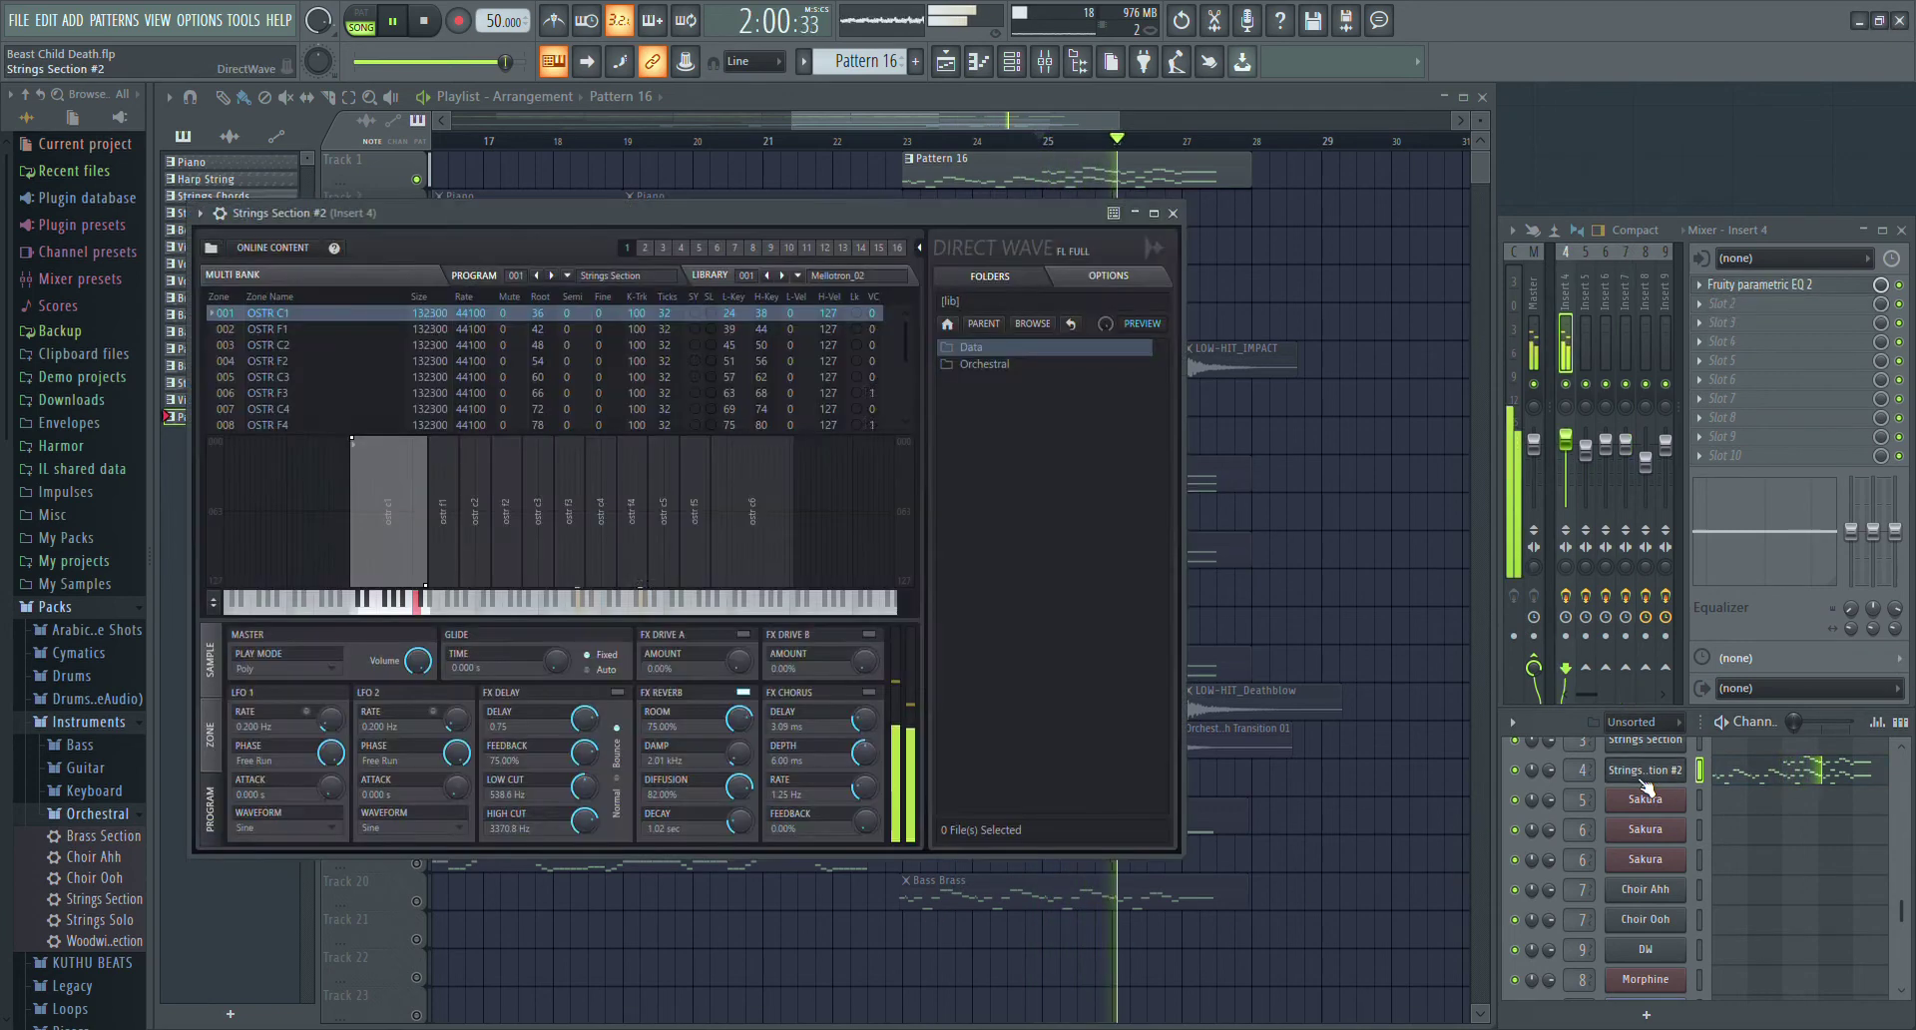
{"action": "left_click", "coordinate": [1174, 214]}
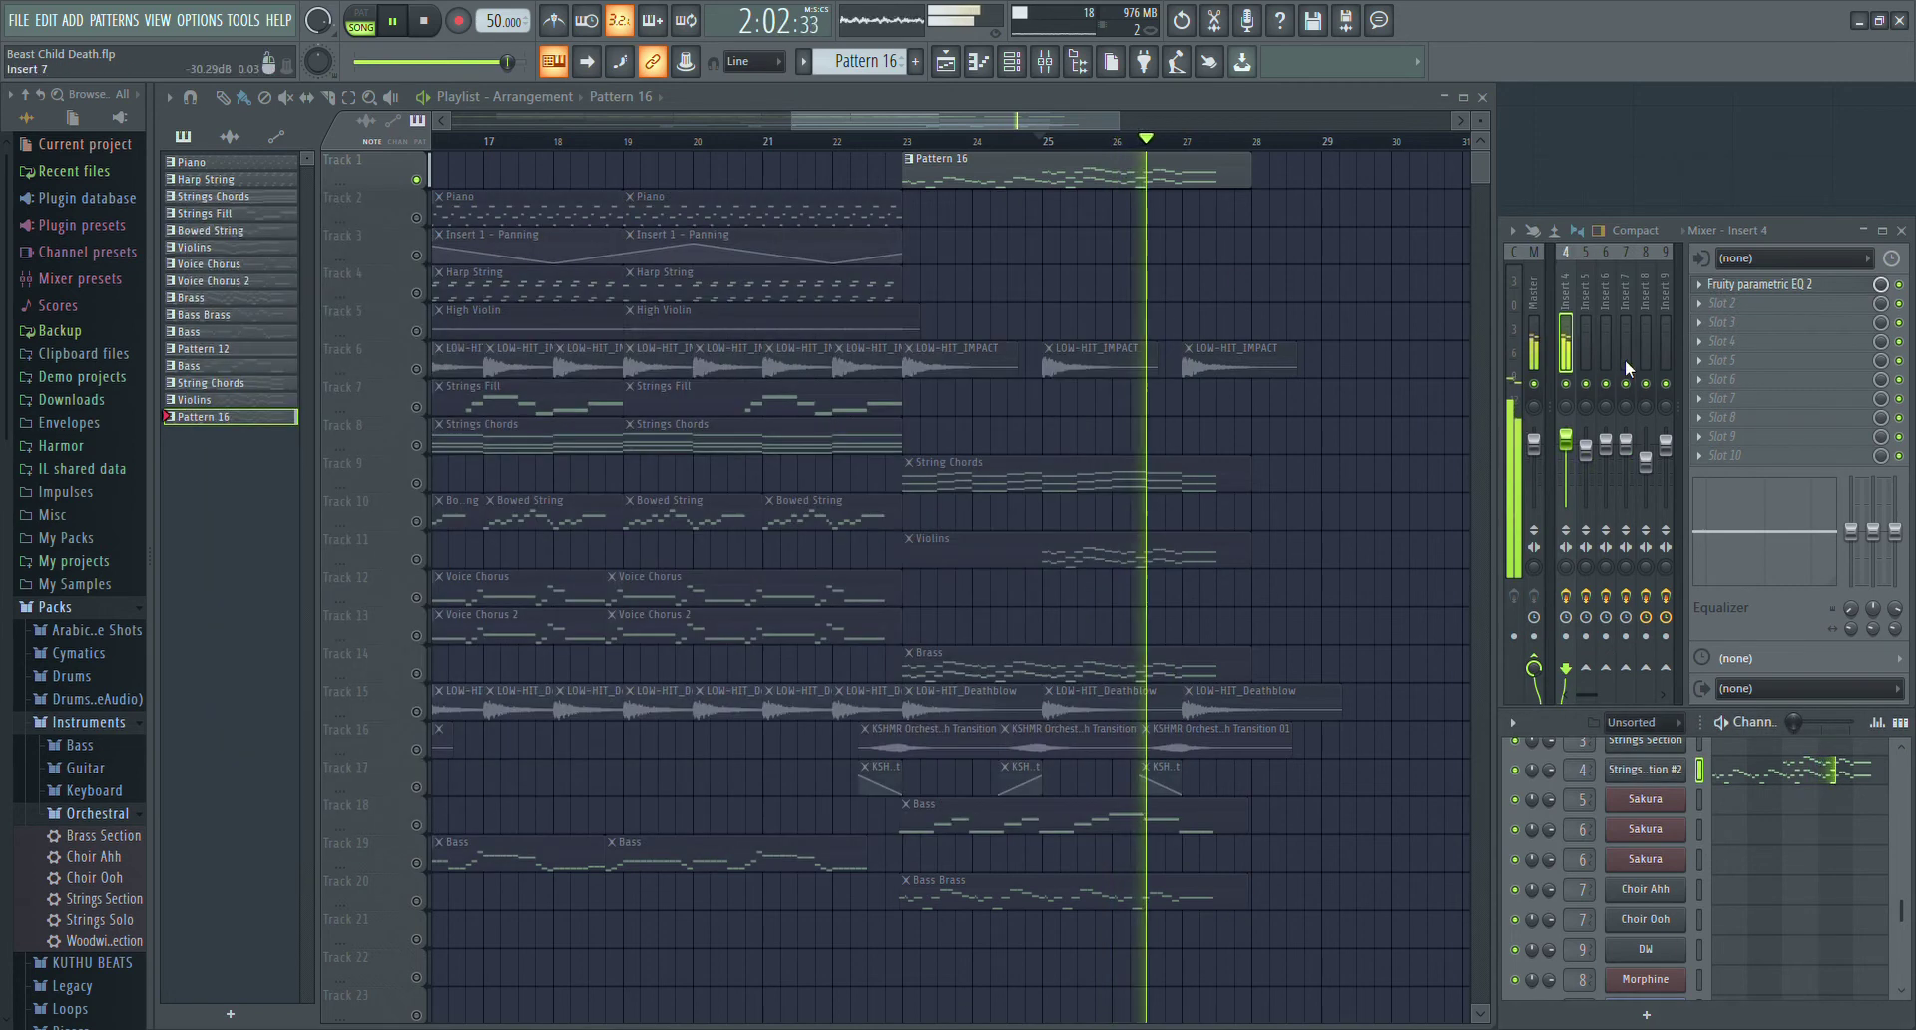
{"action": "left_click", "coordinate": [1741, 288]}
{"action": "left_click", "coordinate": [926, 256]}
{"action": "key", "text": "space"}
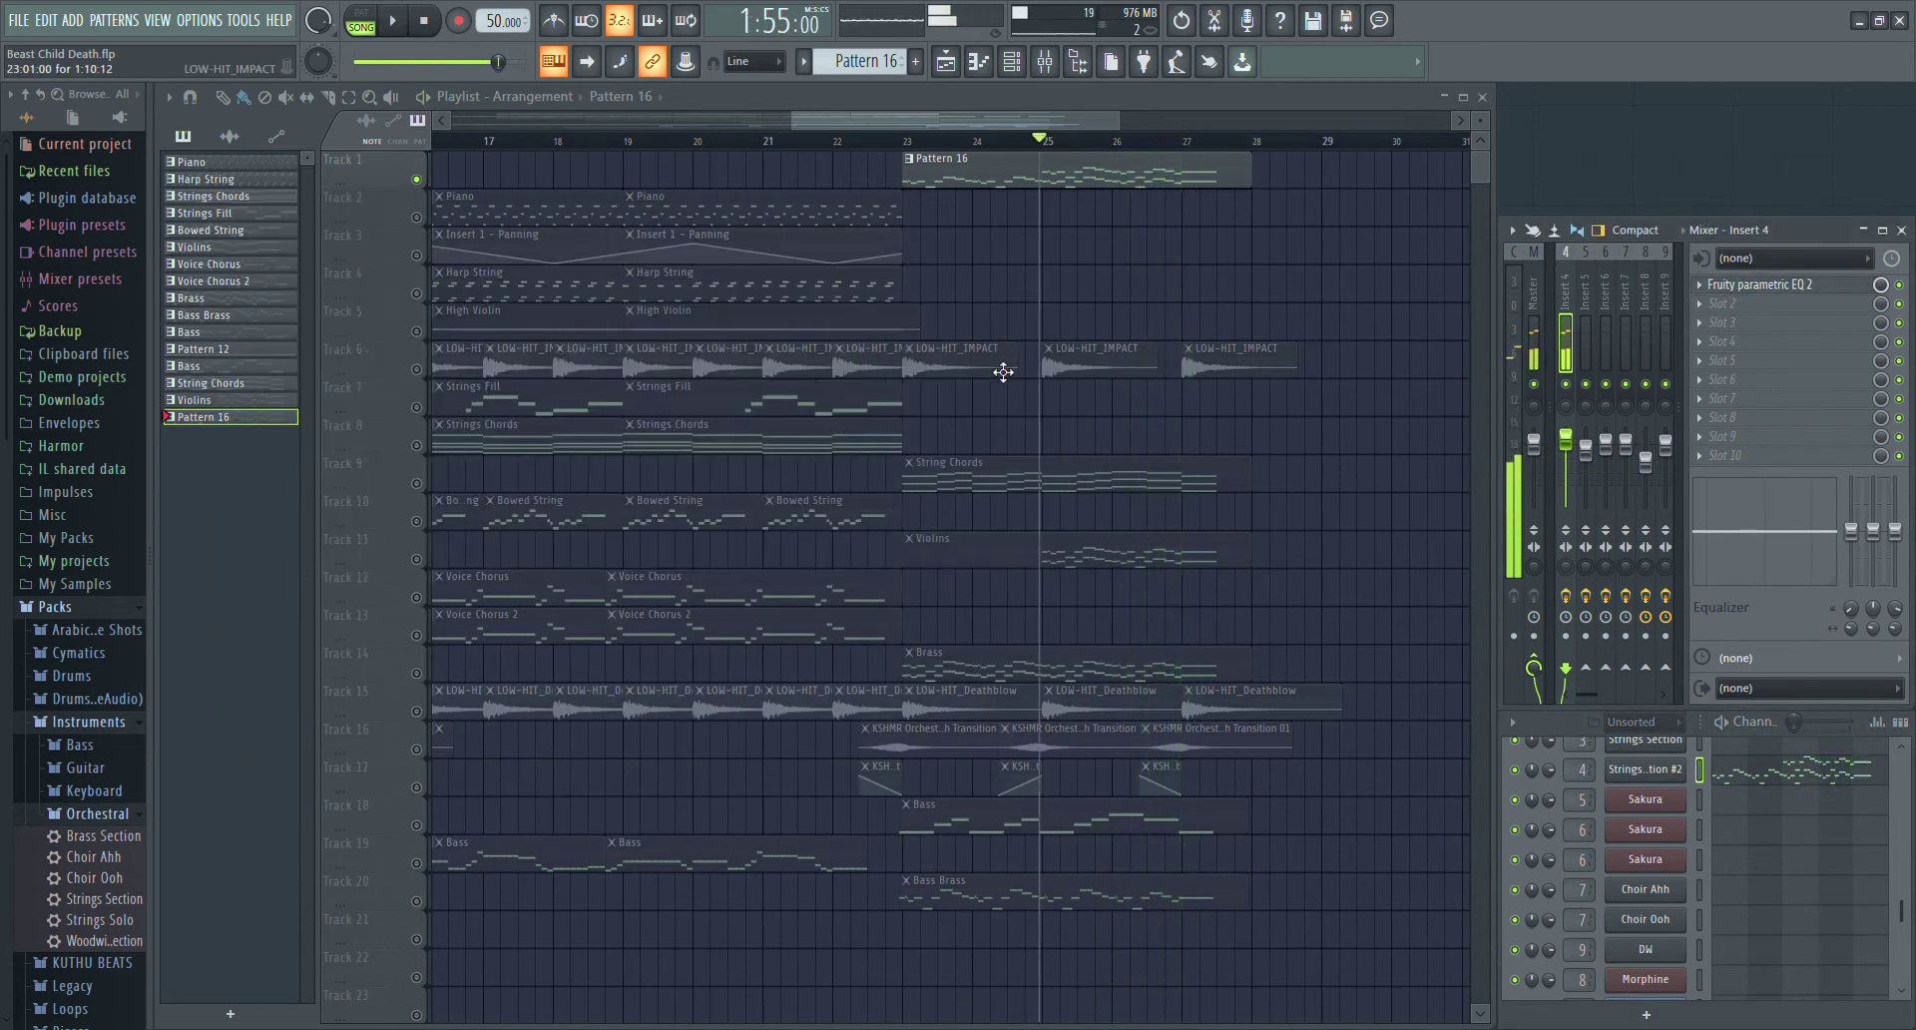
- Solo the String Chords track, play it through bar 27, stop playback, and select mixer Insert 3
{"action": "left_click", "coordinate": [419, 487]}
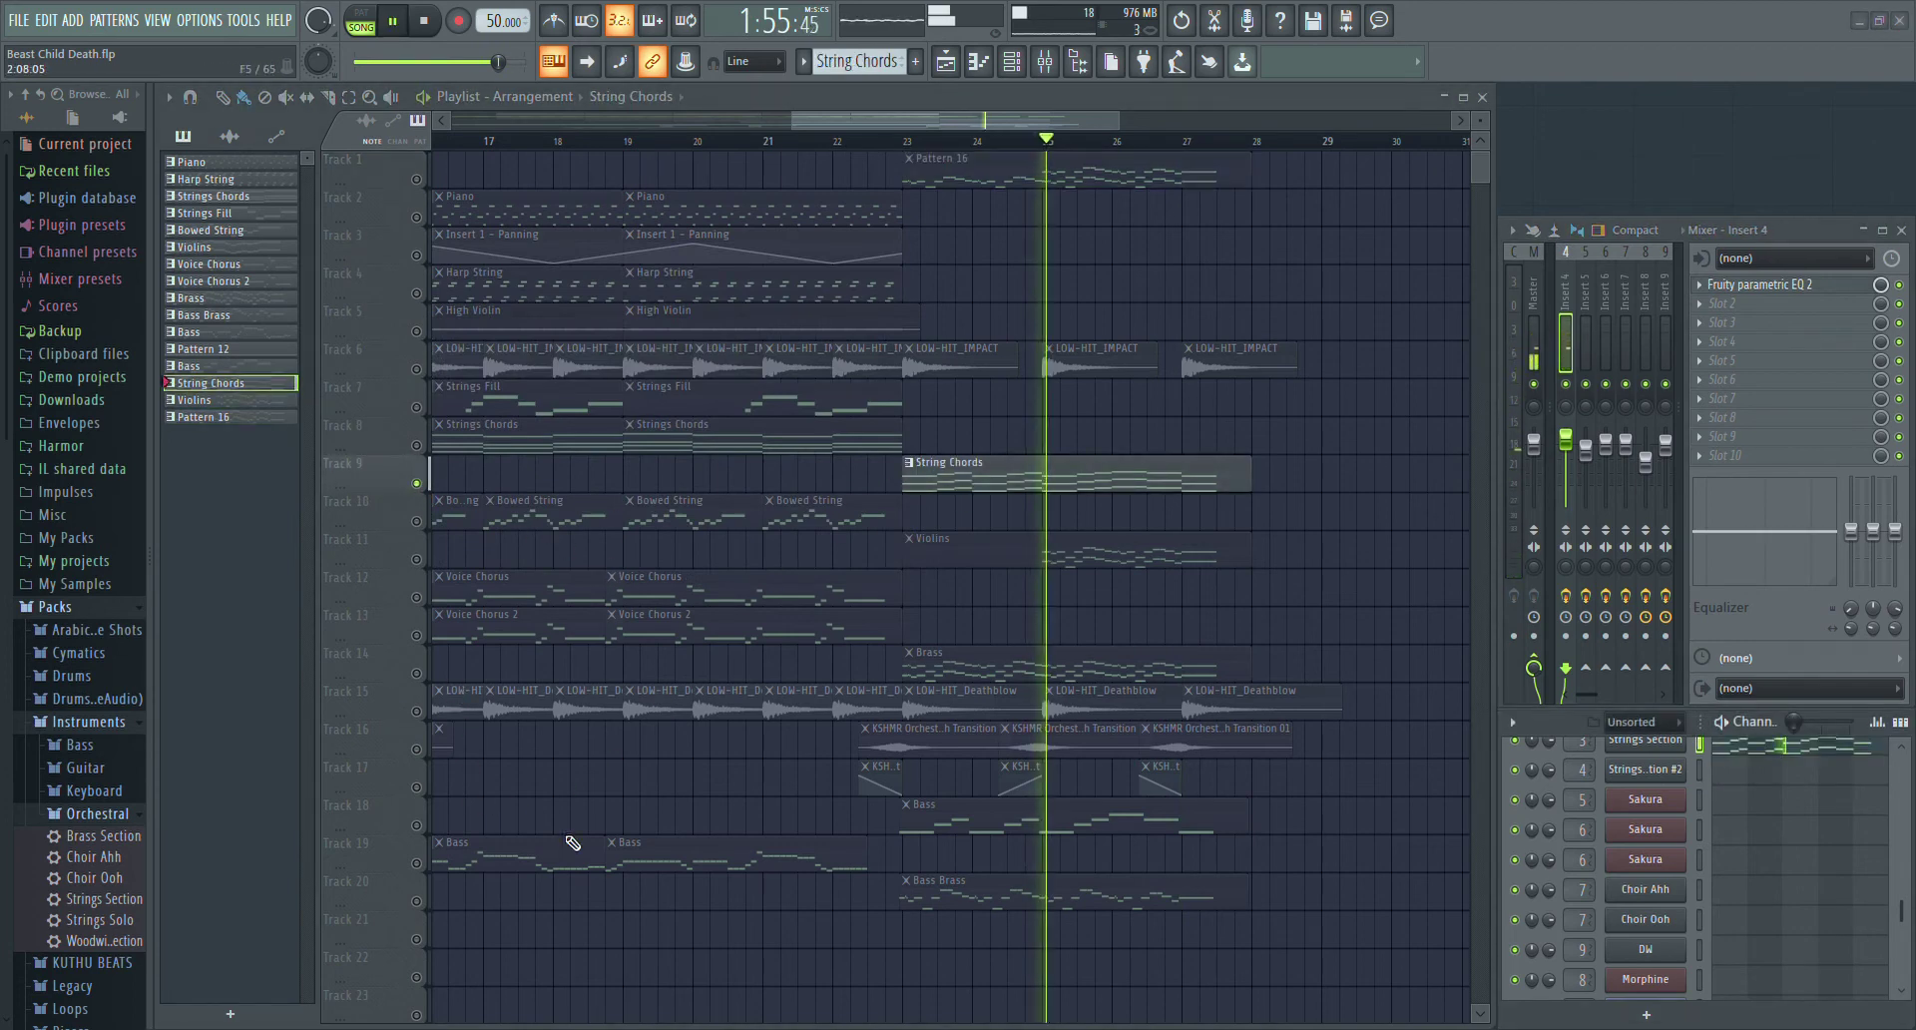
{"action": "key", "text": "space"}
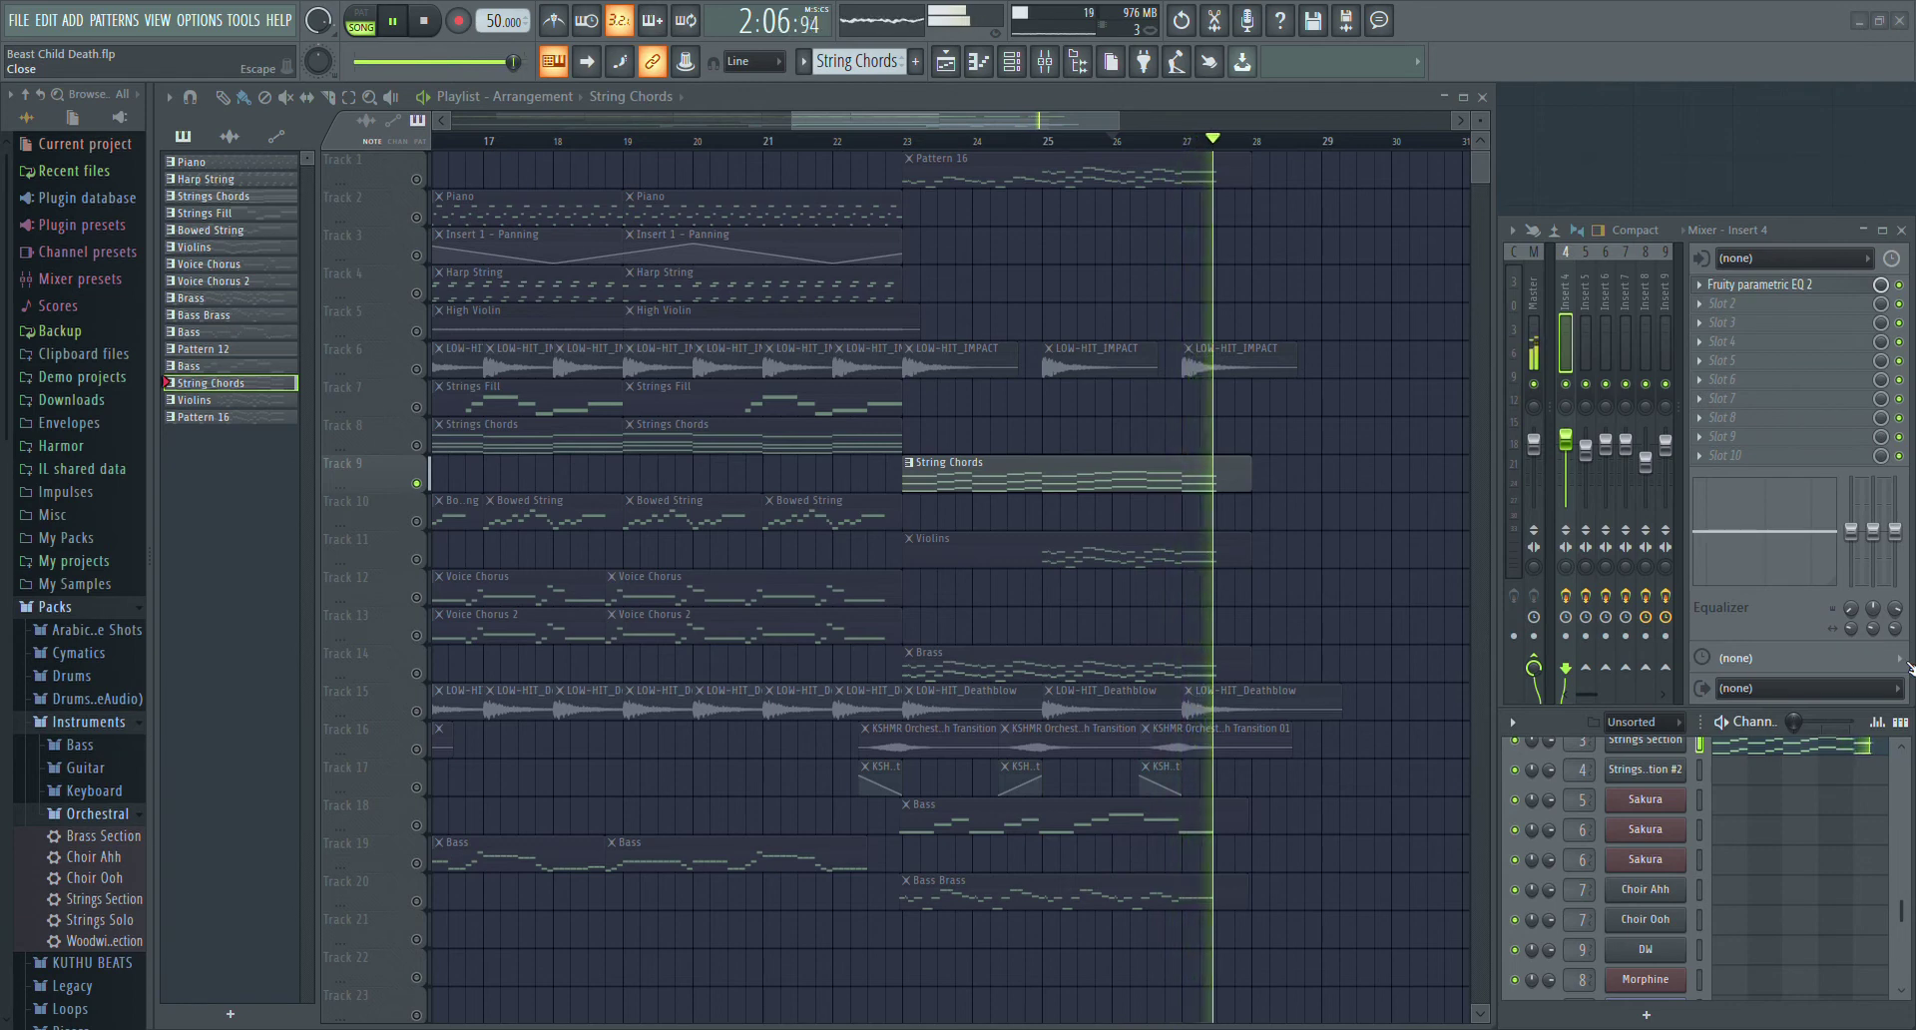
{"action": "key", "text": "space"}
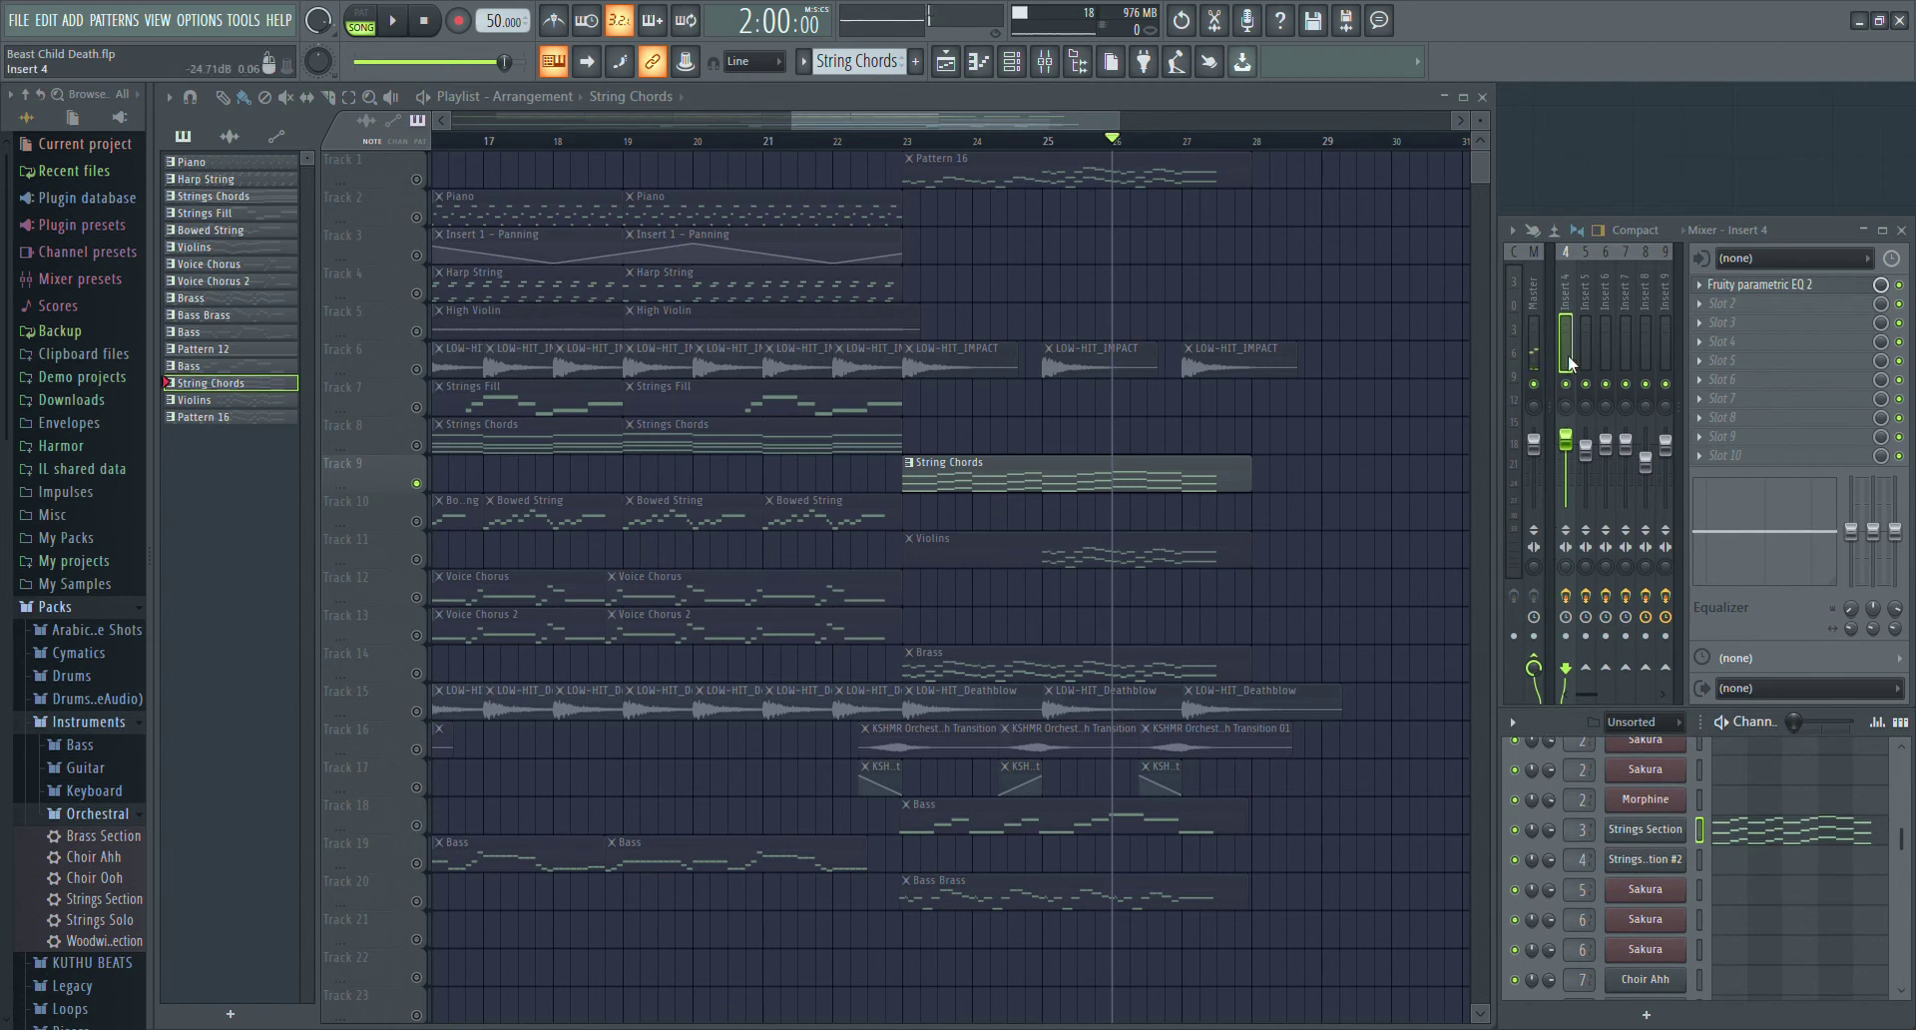
{"action": "scroll", "coordinate": [1563, 274], "scroll_direction": "up", "scroll_amount": 3}
{"action": "left_click", "coordinate": [1604, 281]}
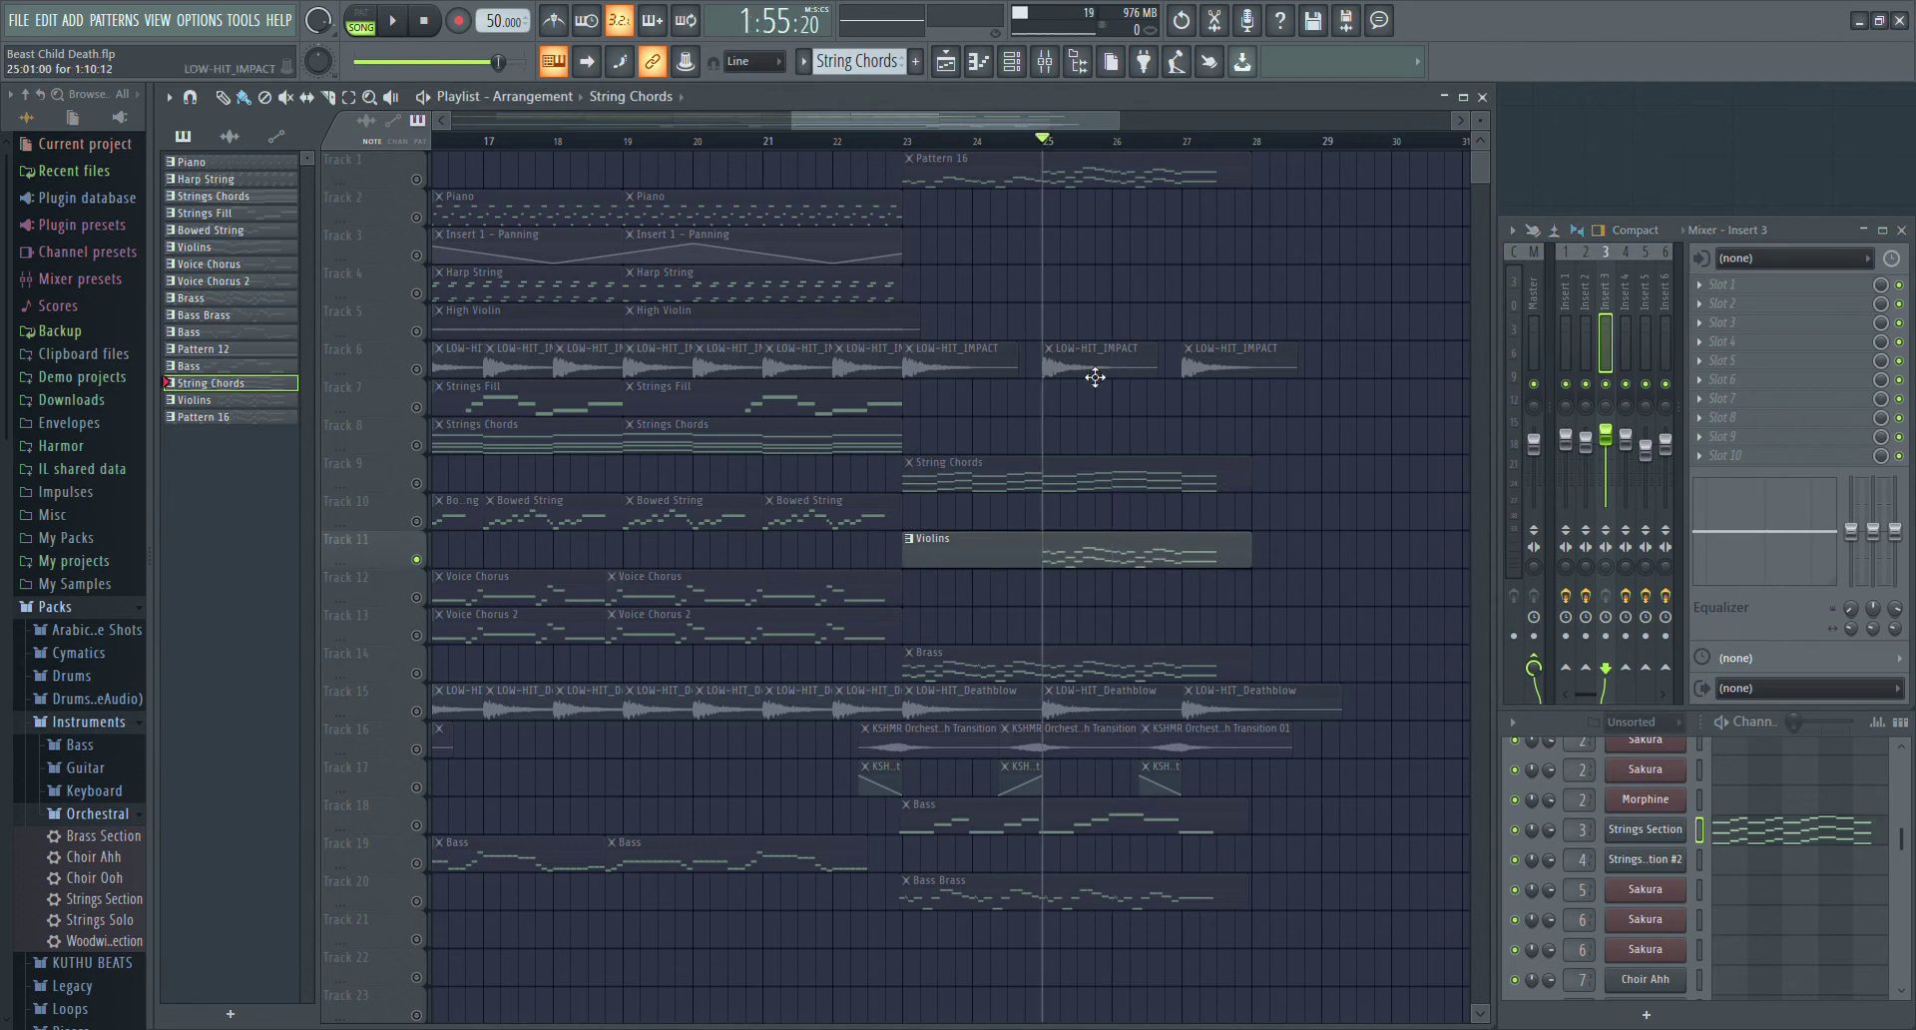
- Play the soloed Violins track from bar 25, inspect its STR Viola FG and STR Cello FG Sakura instruments on Insert 6, and stop playback
{"action": "key", "text": "space"}
{"action": "left_click", "coordinate": [1121, 560]}
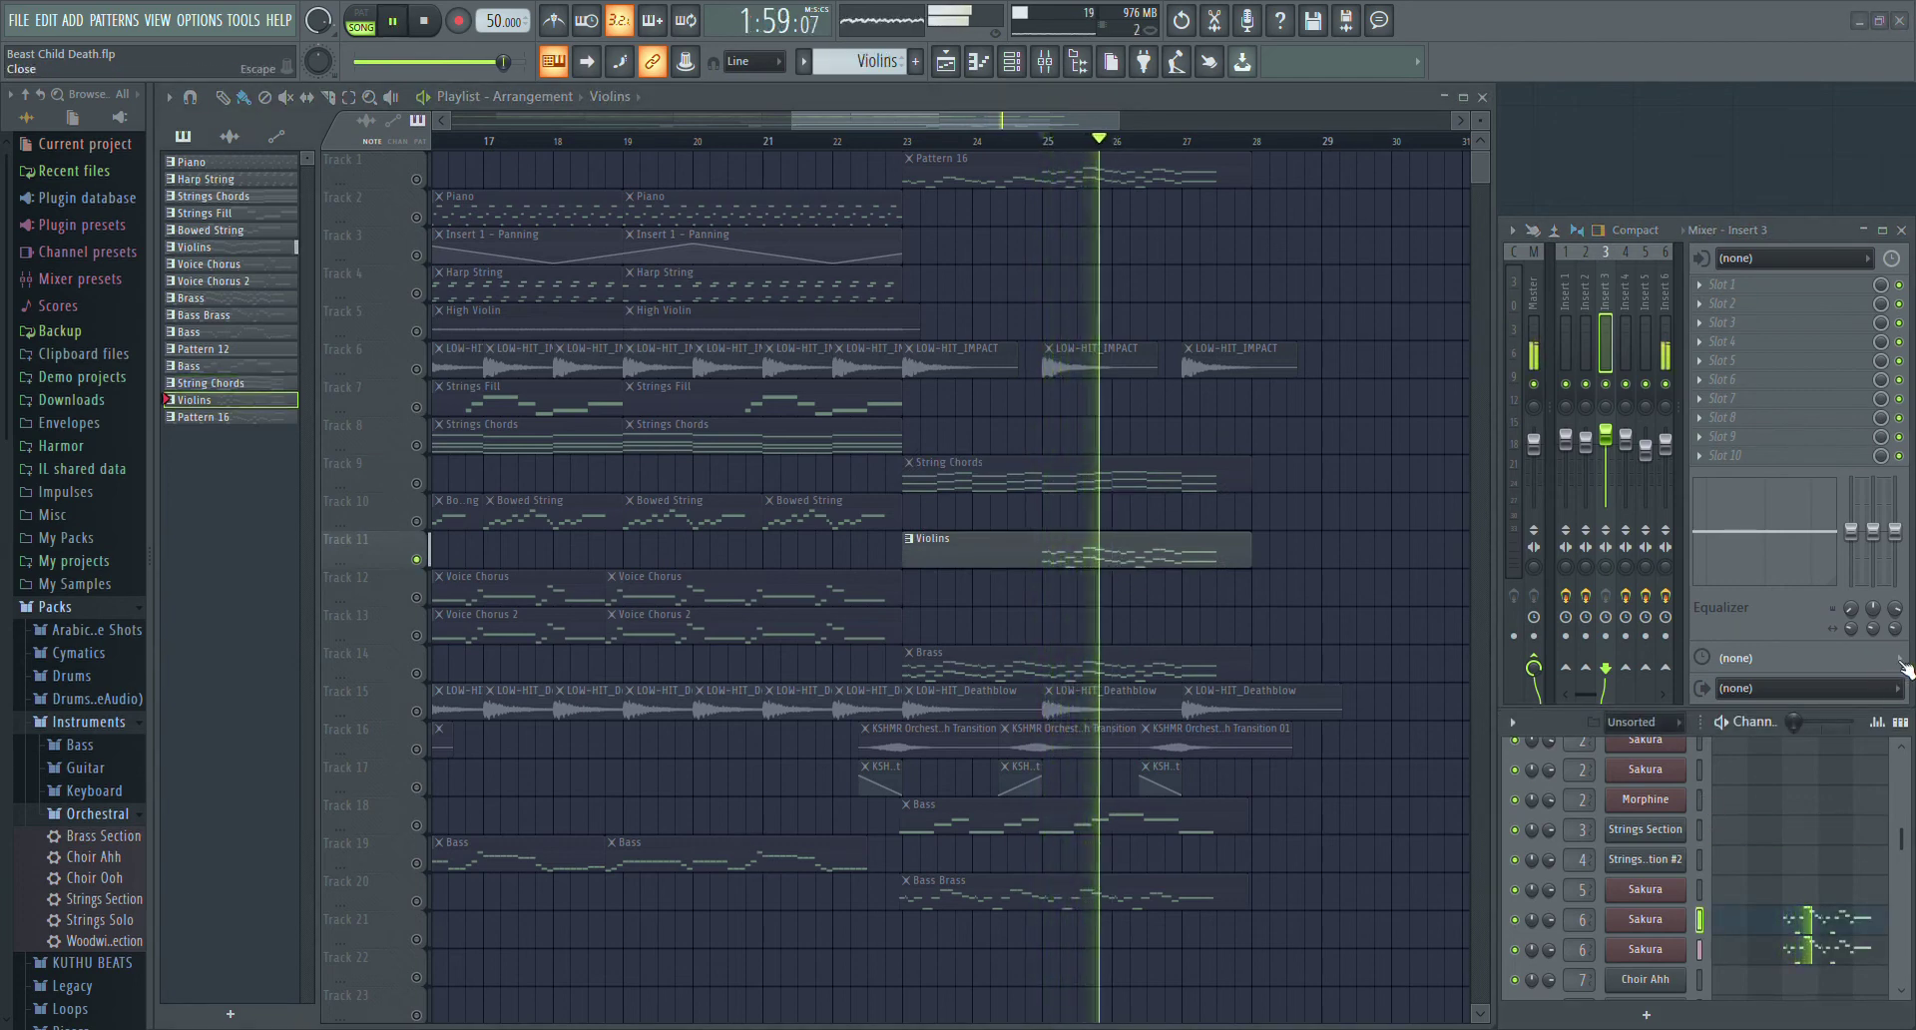
{"action": "left_click", "coordinate": [1661, 943]}
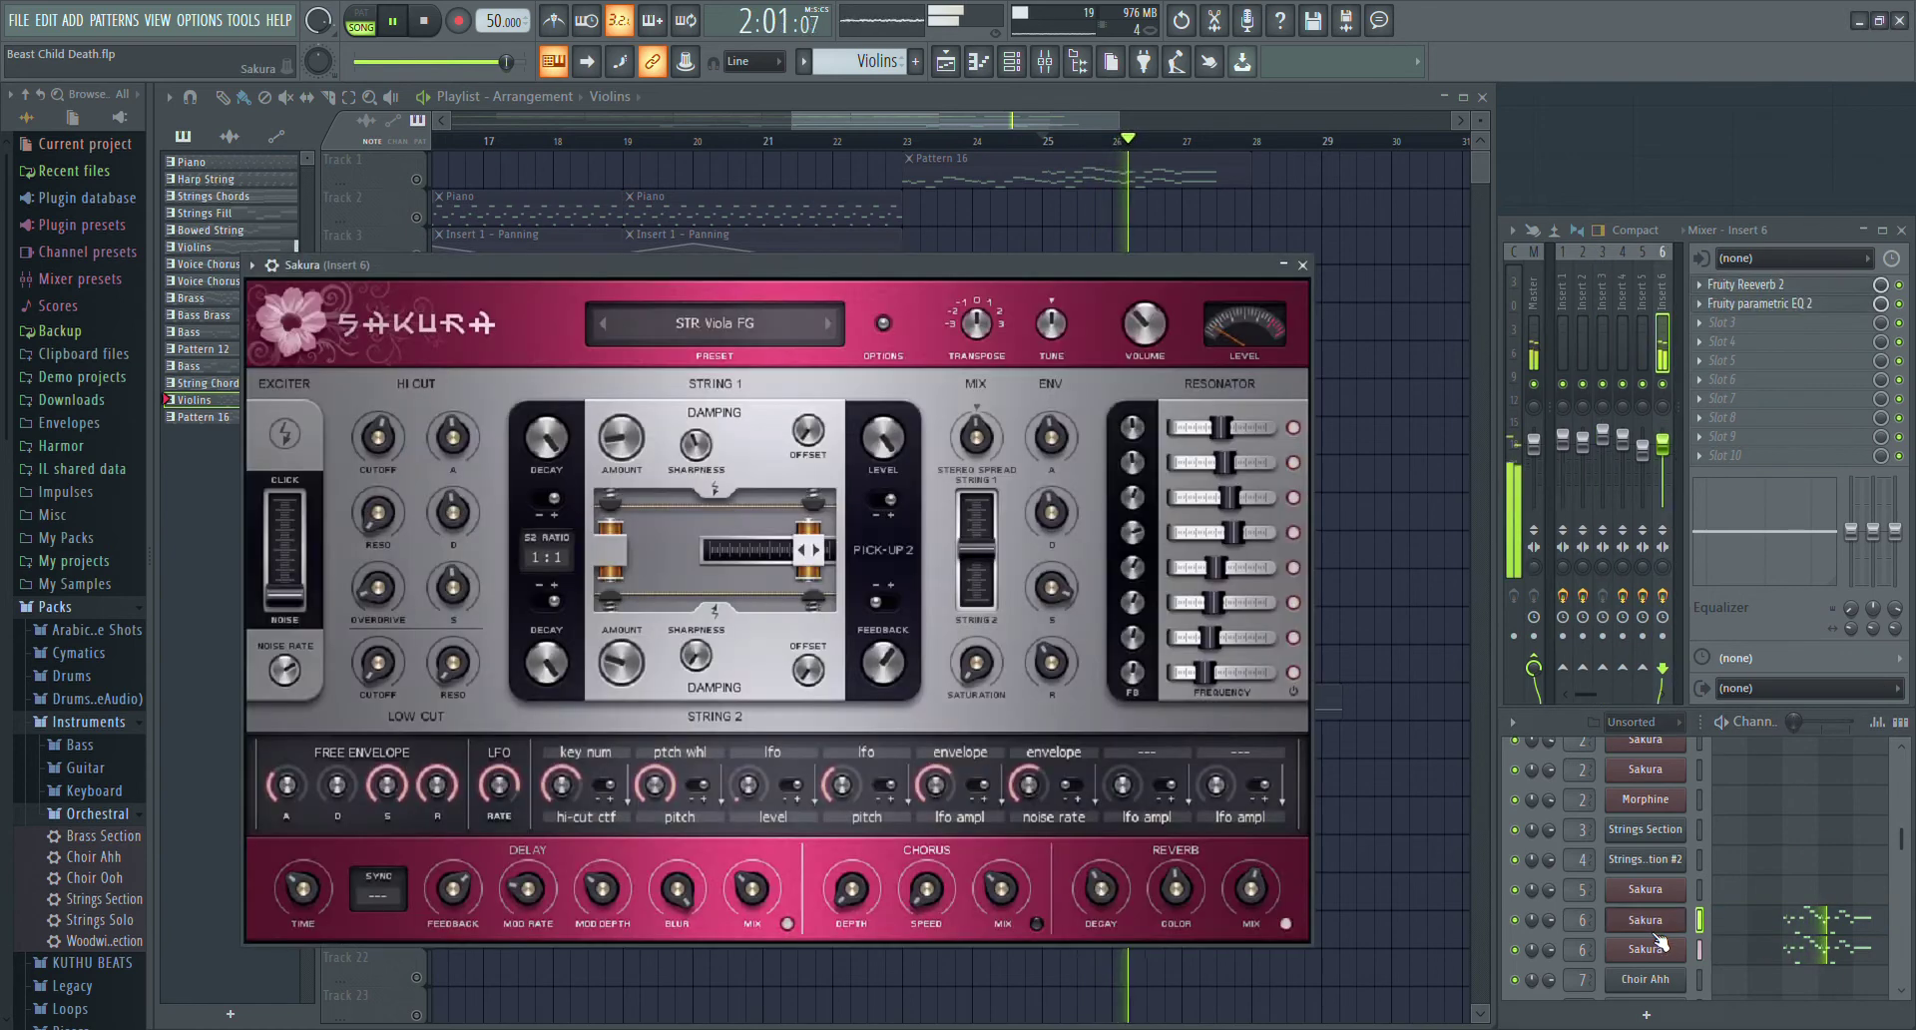
{"action": "left_click", "coordinate": [1303, 265]}
{"action": "left_click", "coordinate": [1657, 953]}
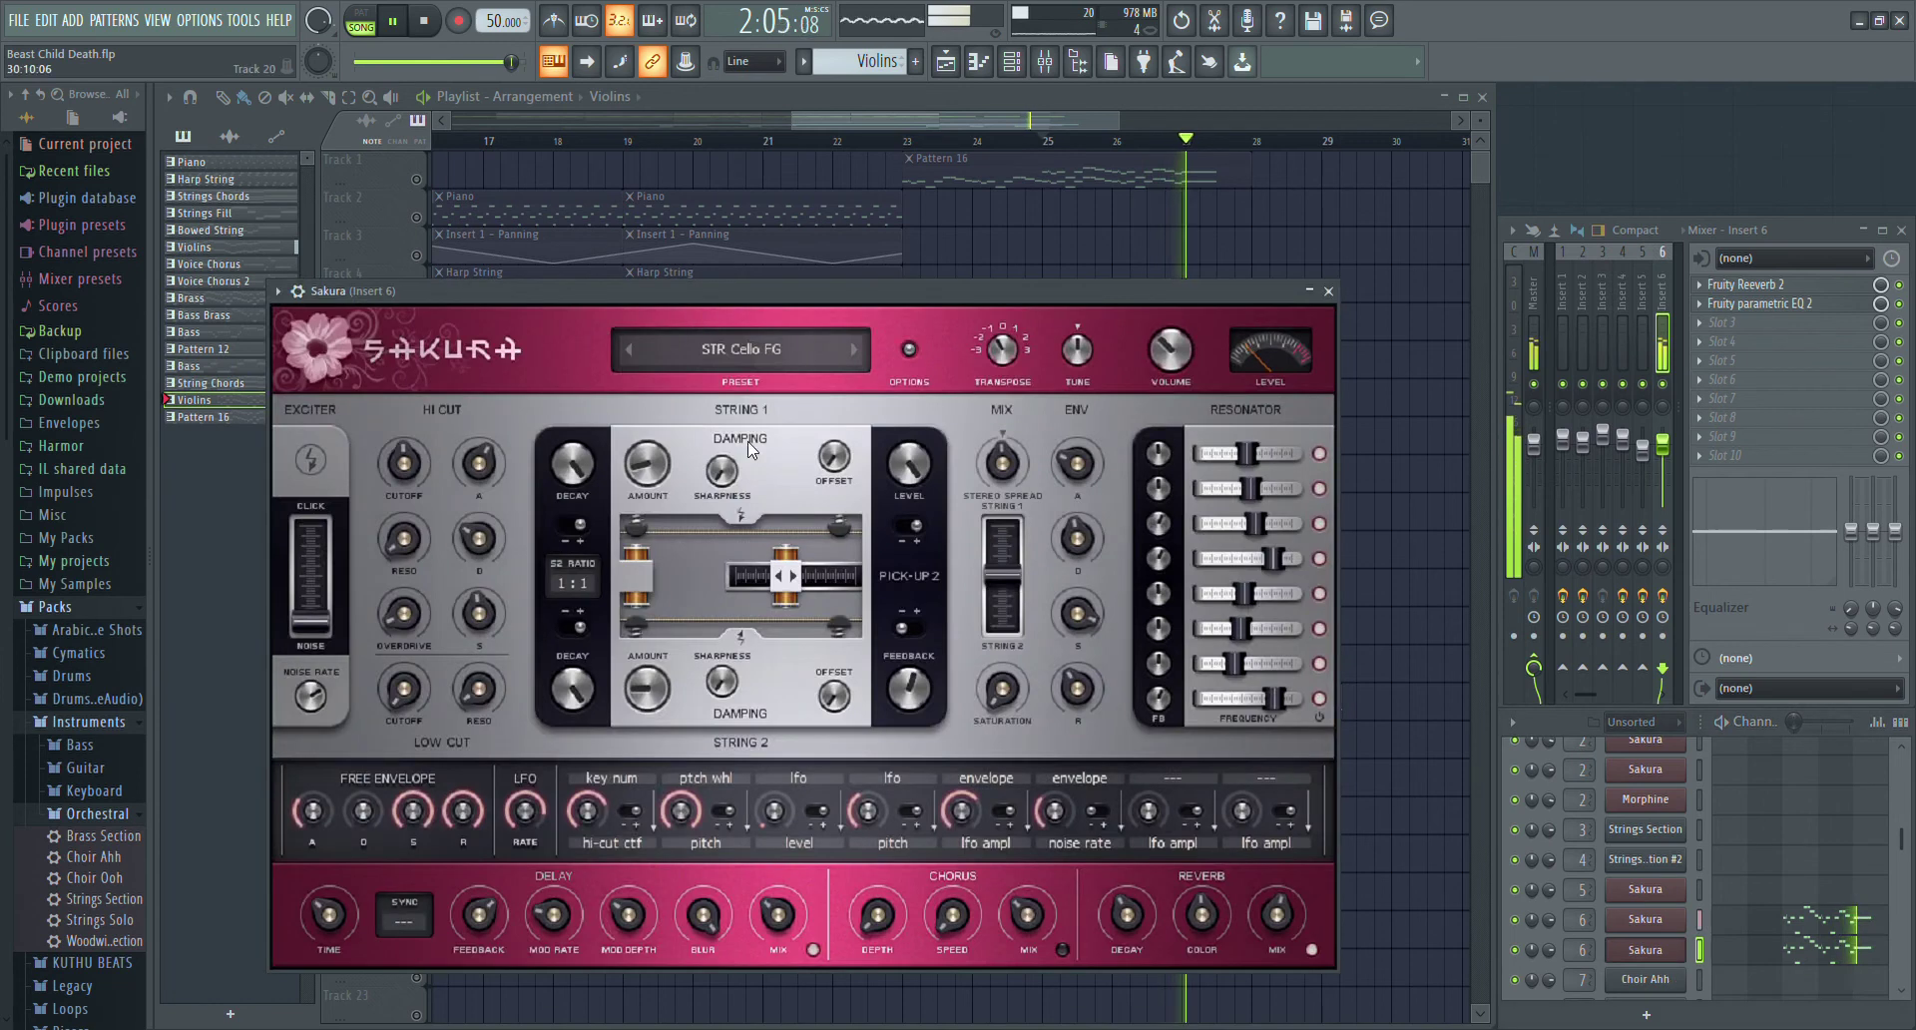
{"action": "left_click", "coordinate": [1329, 291]}
{"action": "key", "text": "space"}
- Solo the Brass track, collapse the Packs folder in the browser, and start playback from bar 23
{"action": "scroll", "coordinate": [1821, 941], "scroll_direction": "down", "scroll_amount": 4}
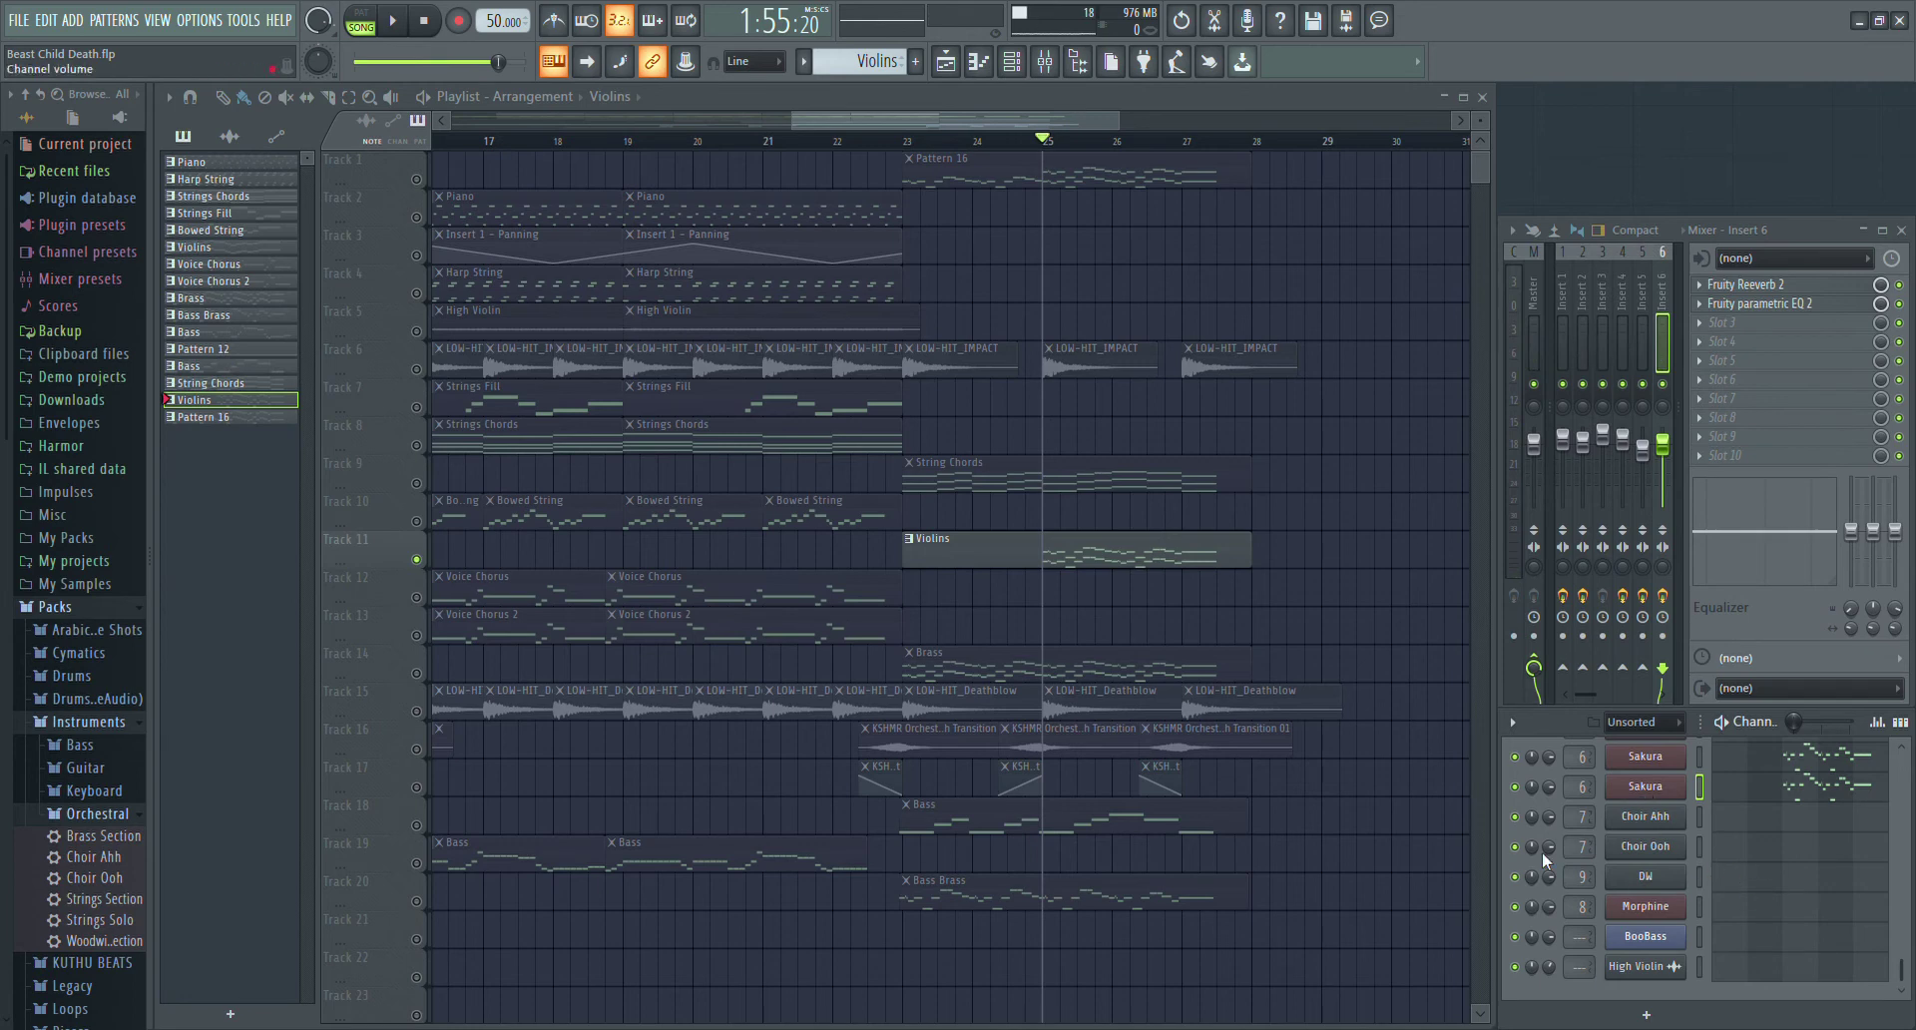
{"action": "left_click", "coordinate": [418, 674]}
{"action": "left_click", "coordinate": [133, 610]}
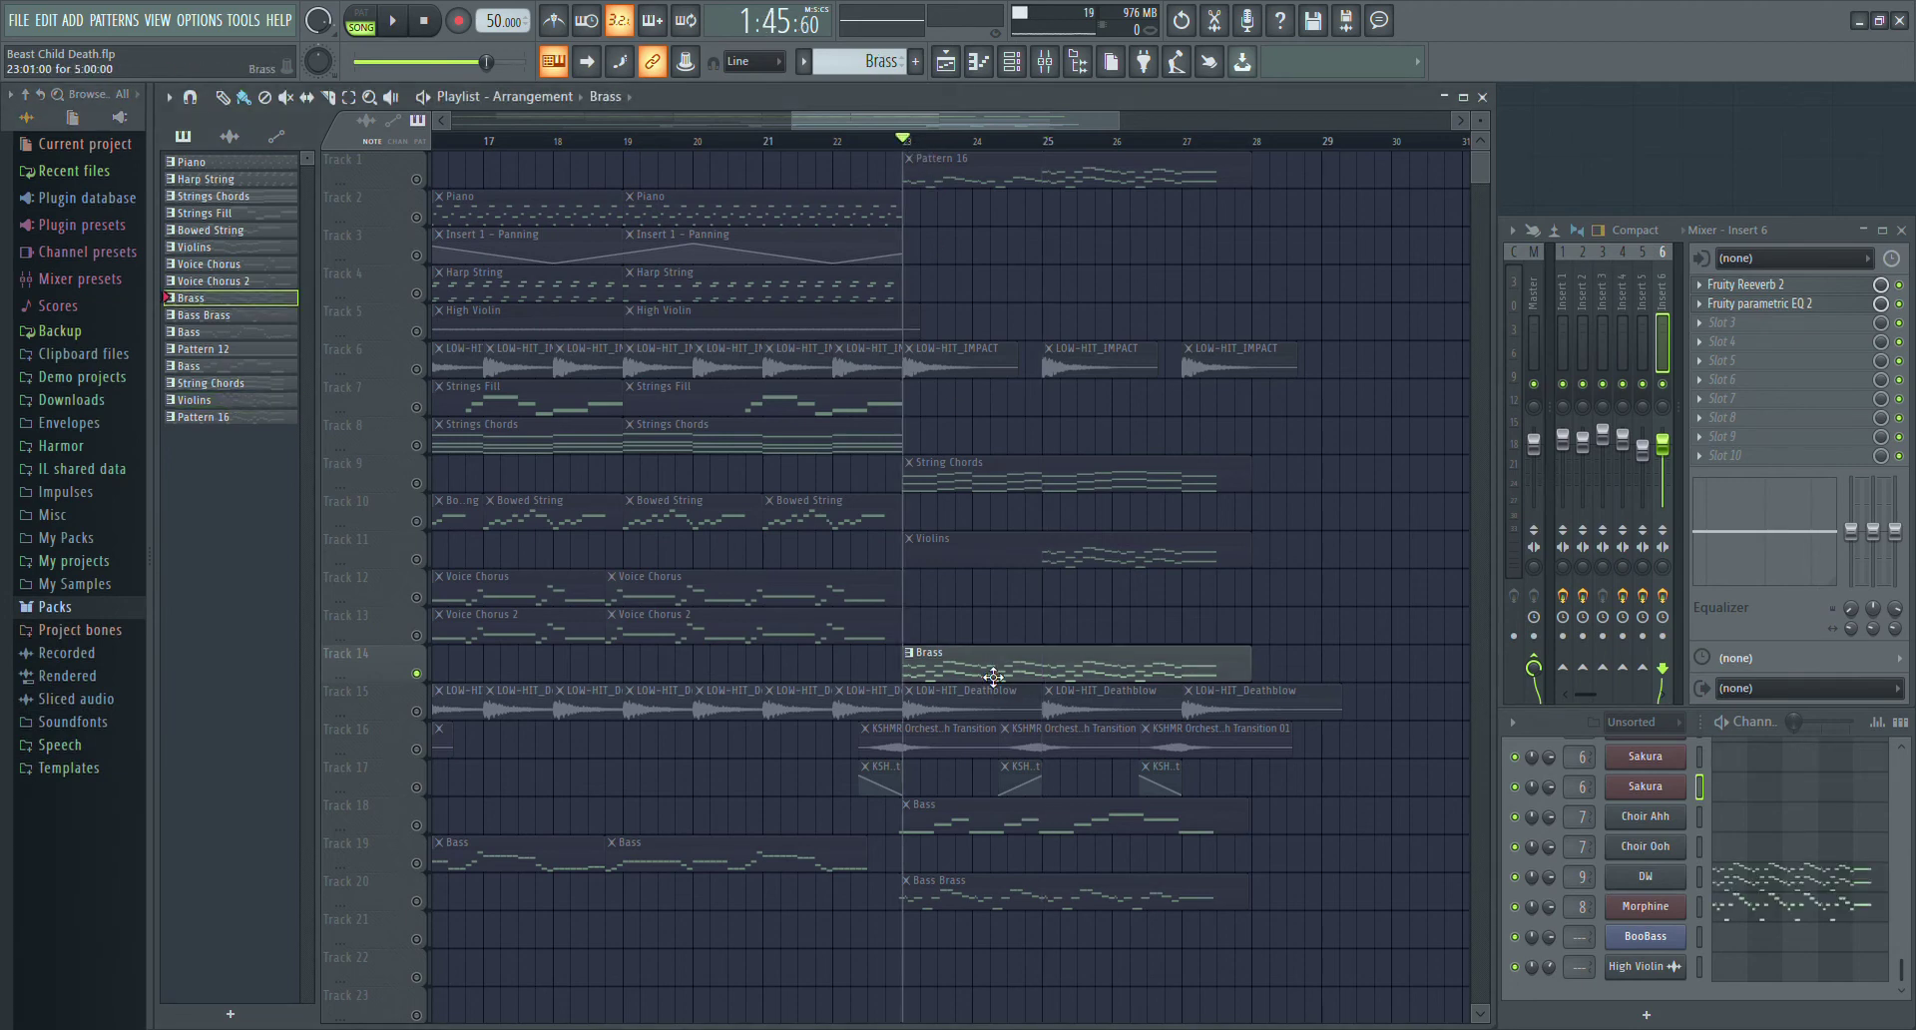
{"action": "key", "text": "space"}
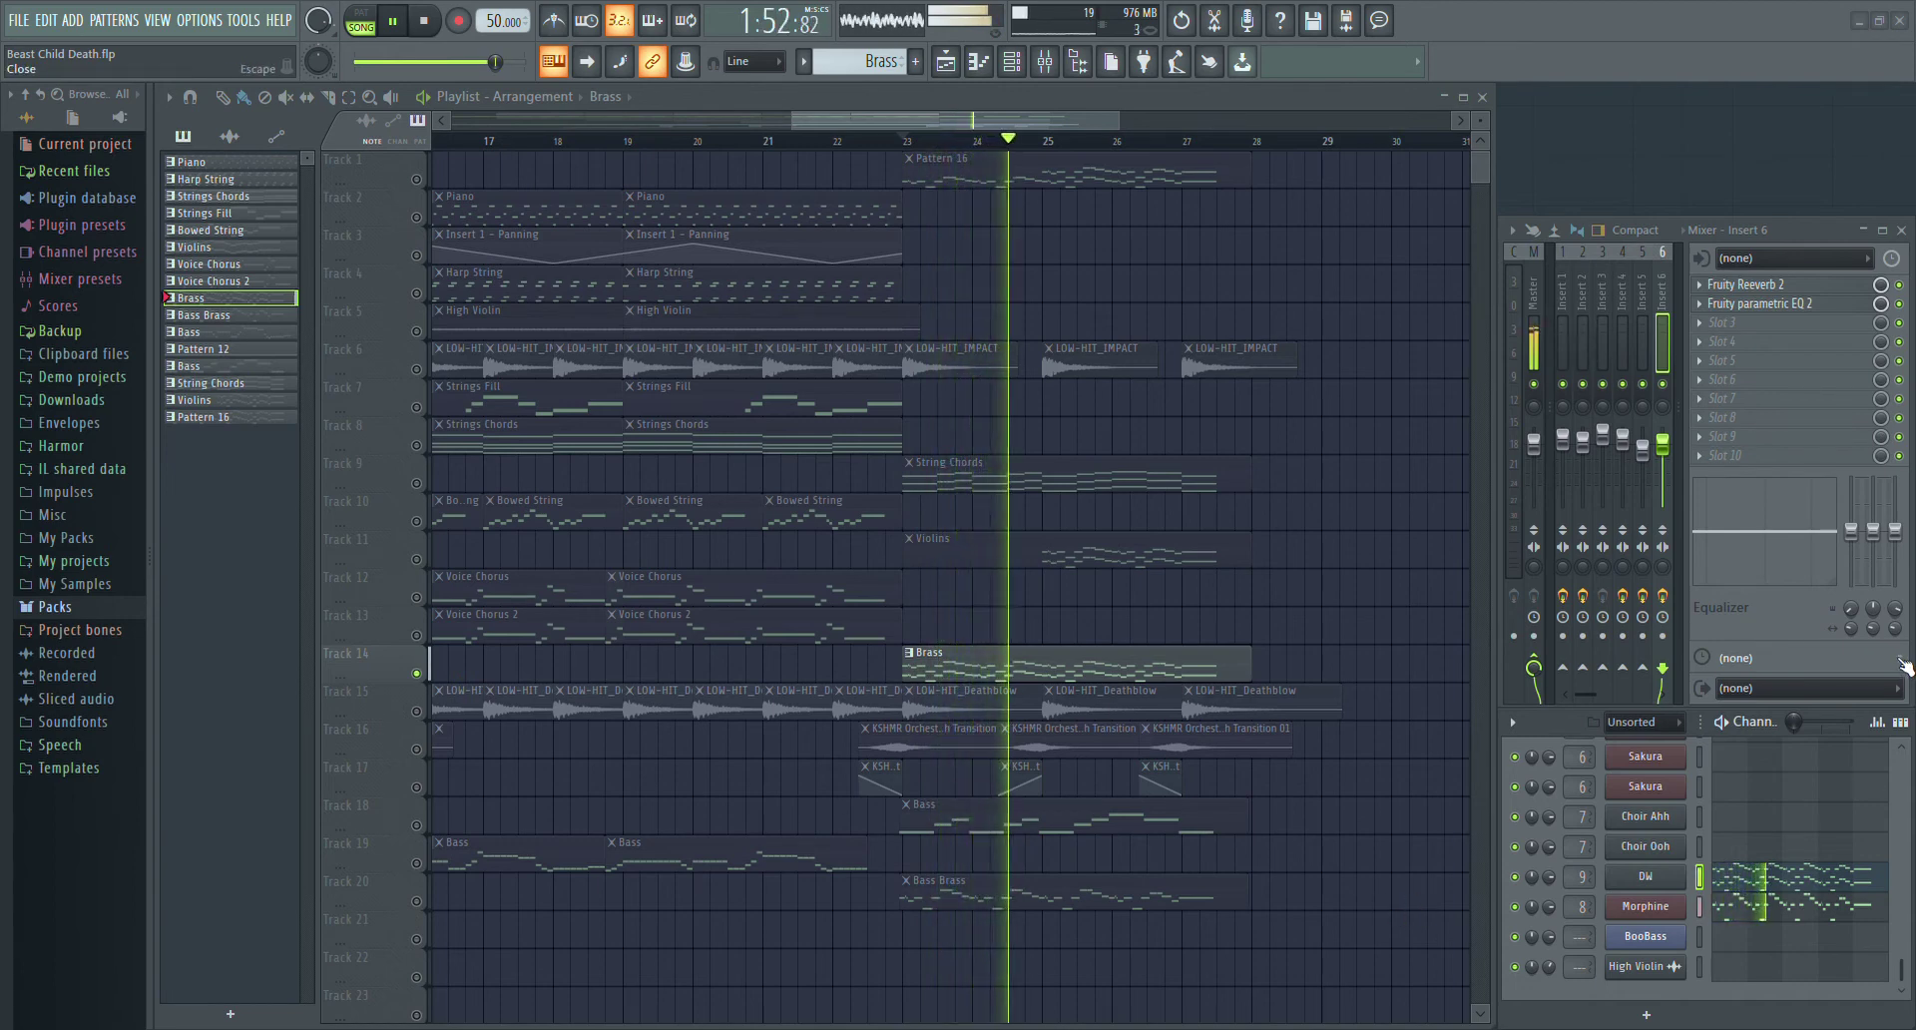
- Inspect the Brass section DirectWave instrument on Insert 9 during playback and expand the Packs folder again
{"action": "left_click", "coordinate": [1665, 877]}
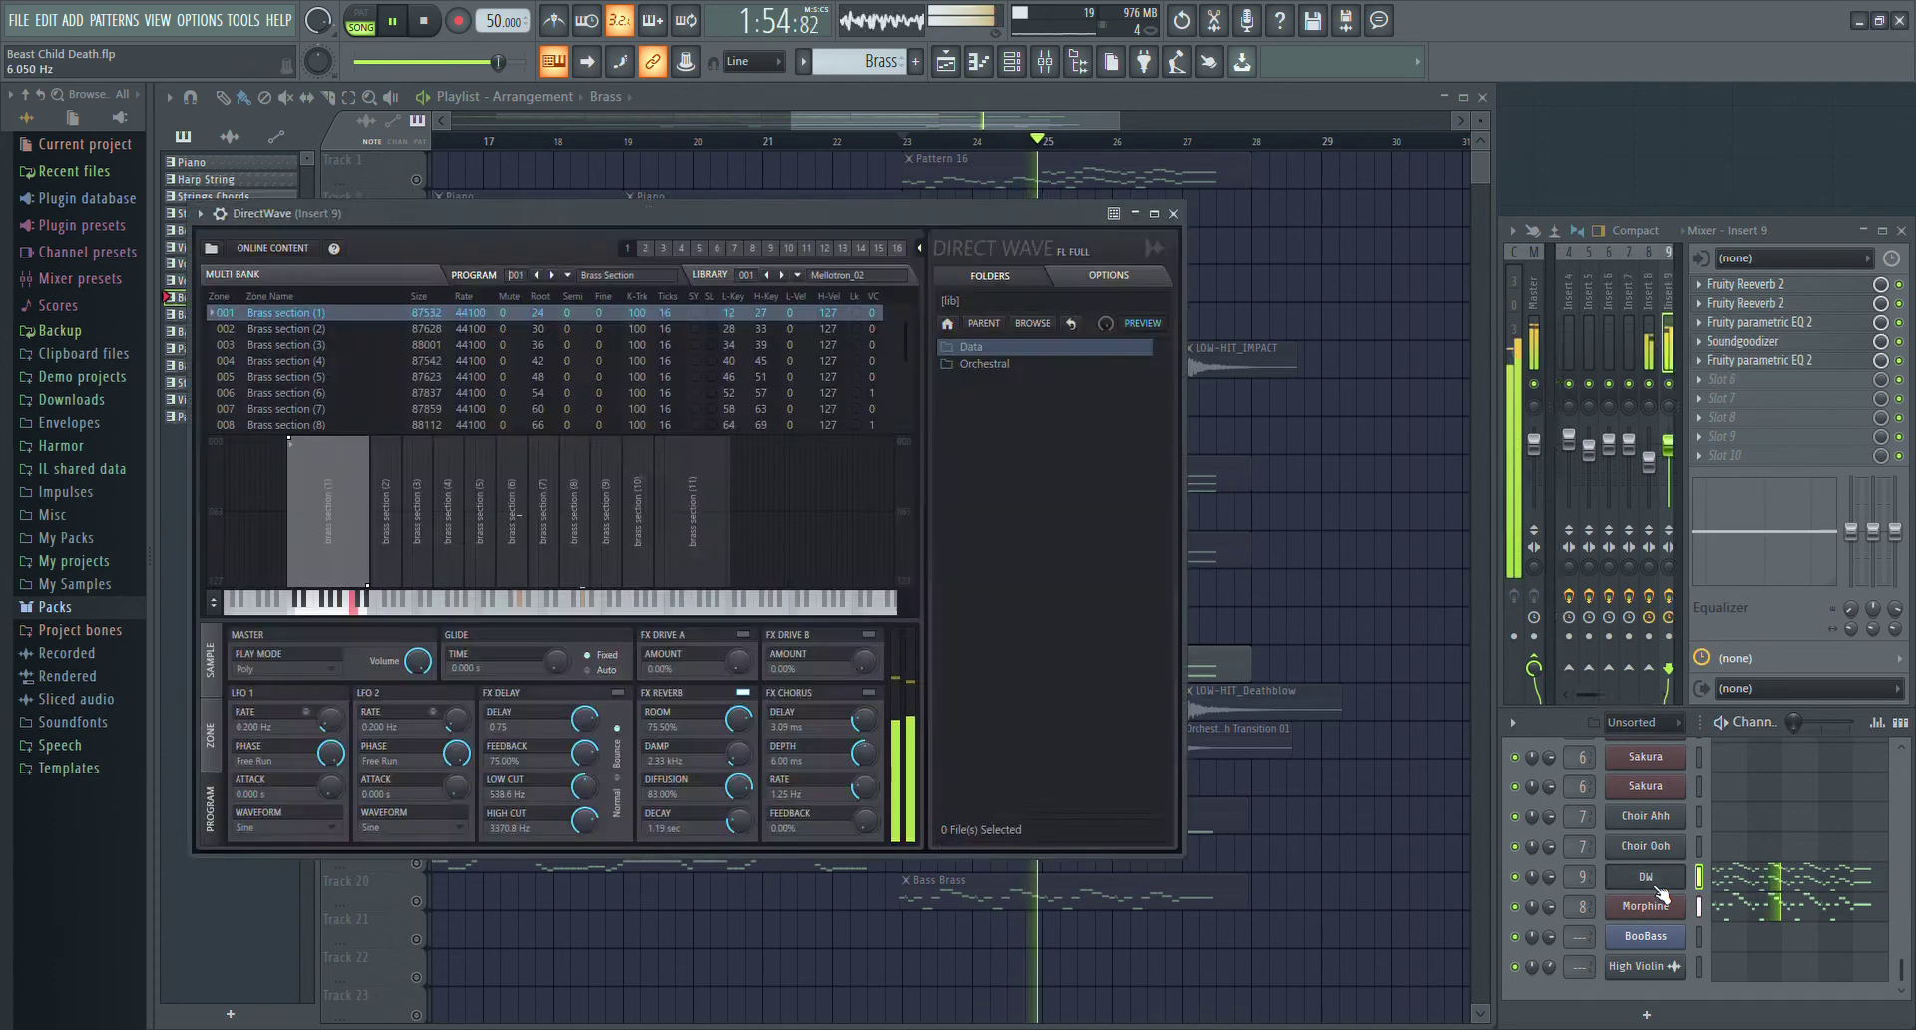
{"action": "left_click", "coordinate": [95, 608]}
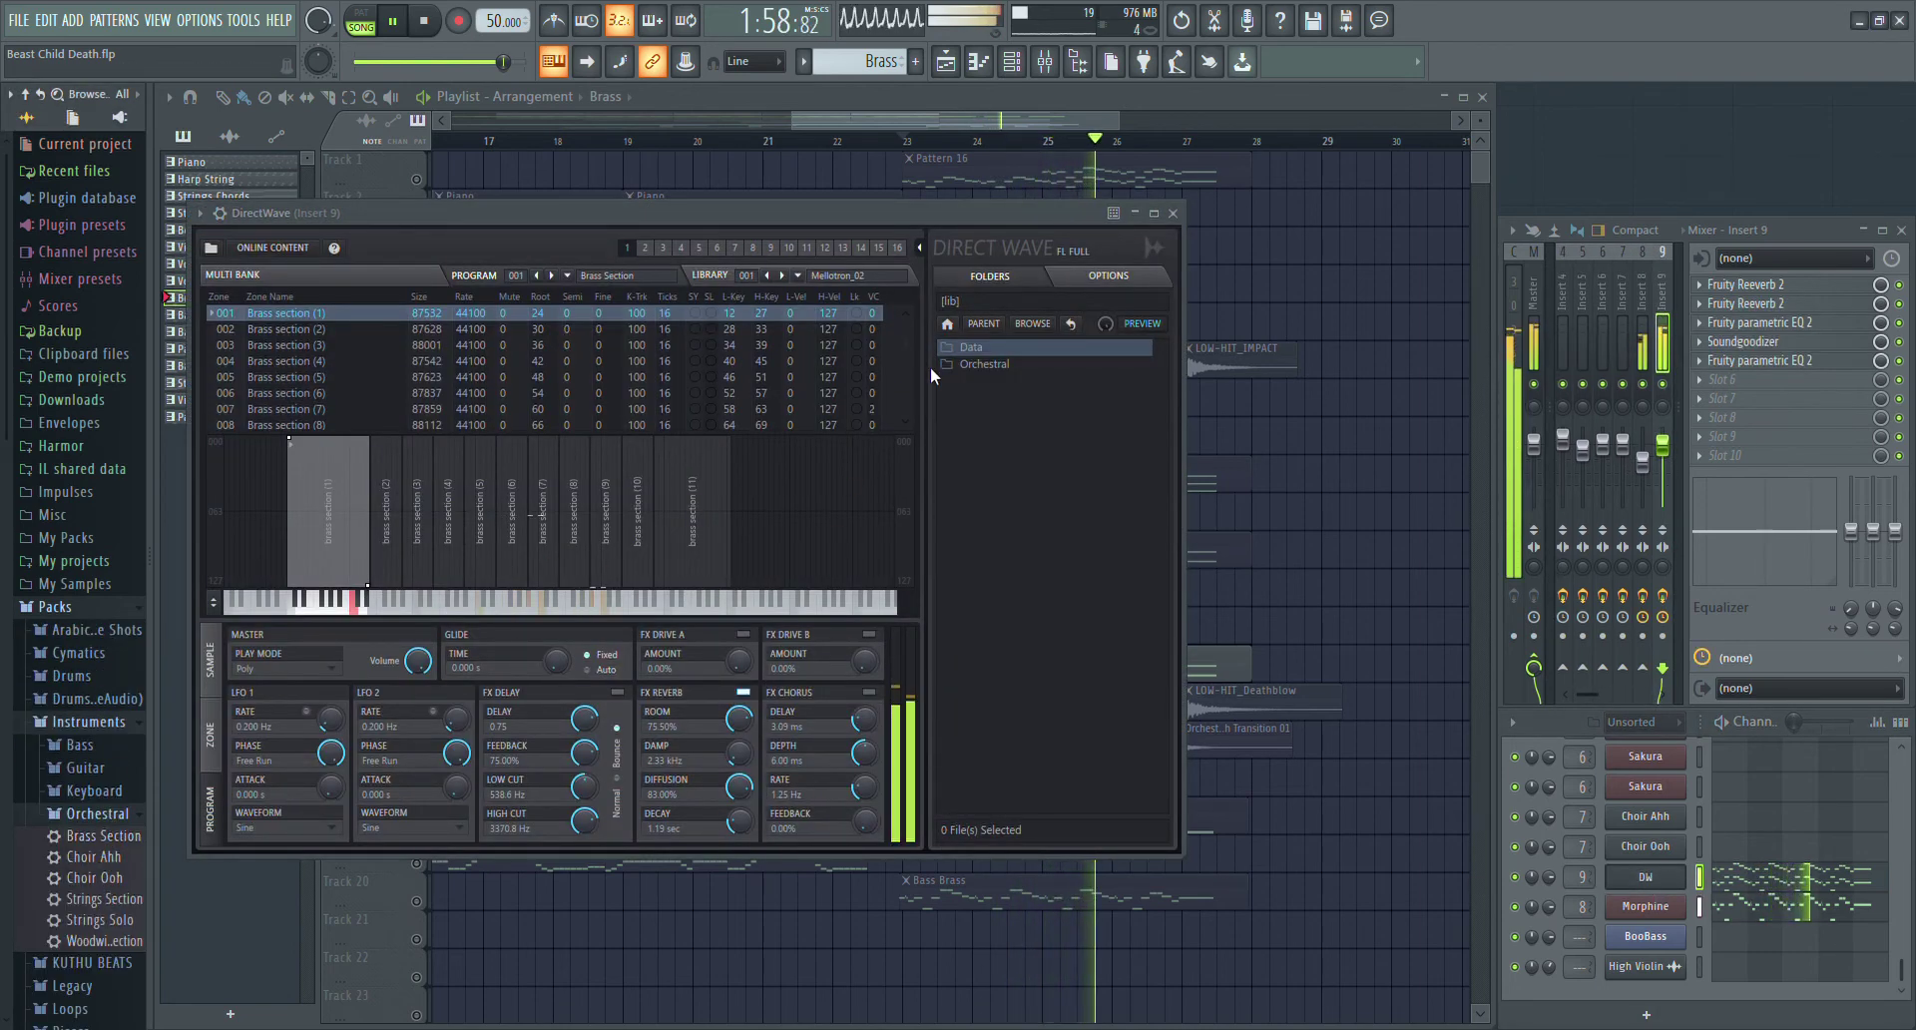
{"action": "left_click", "coordinate": [1175, 215]}
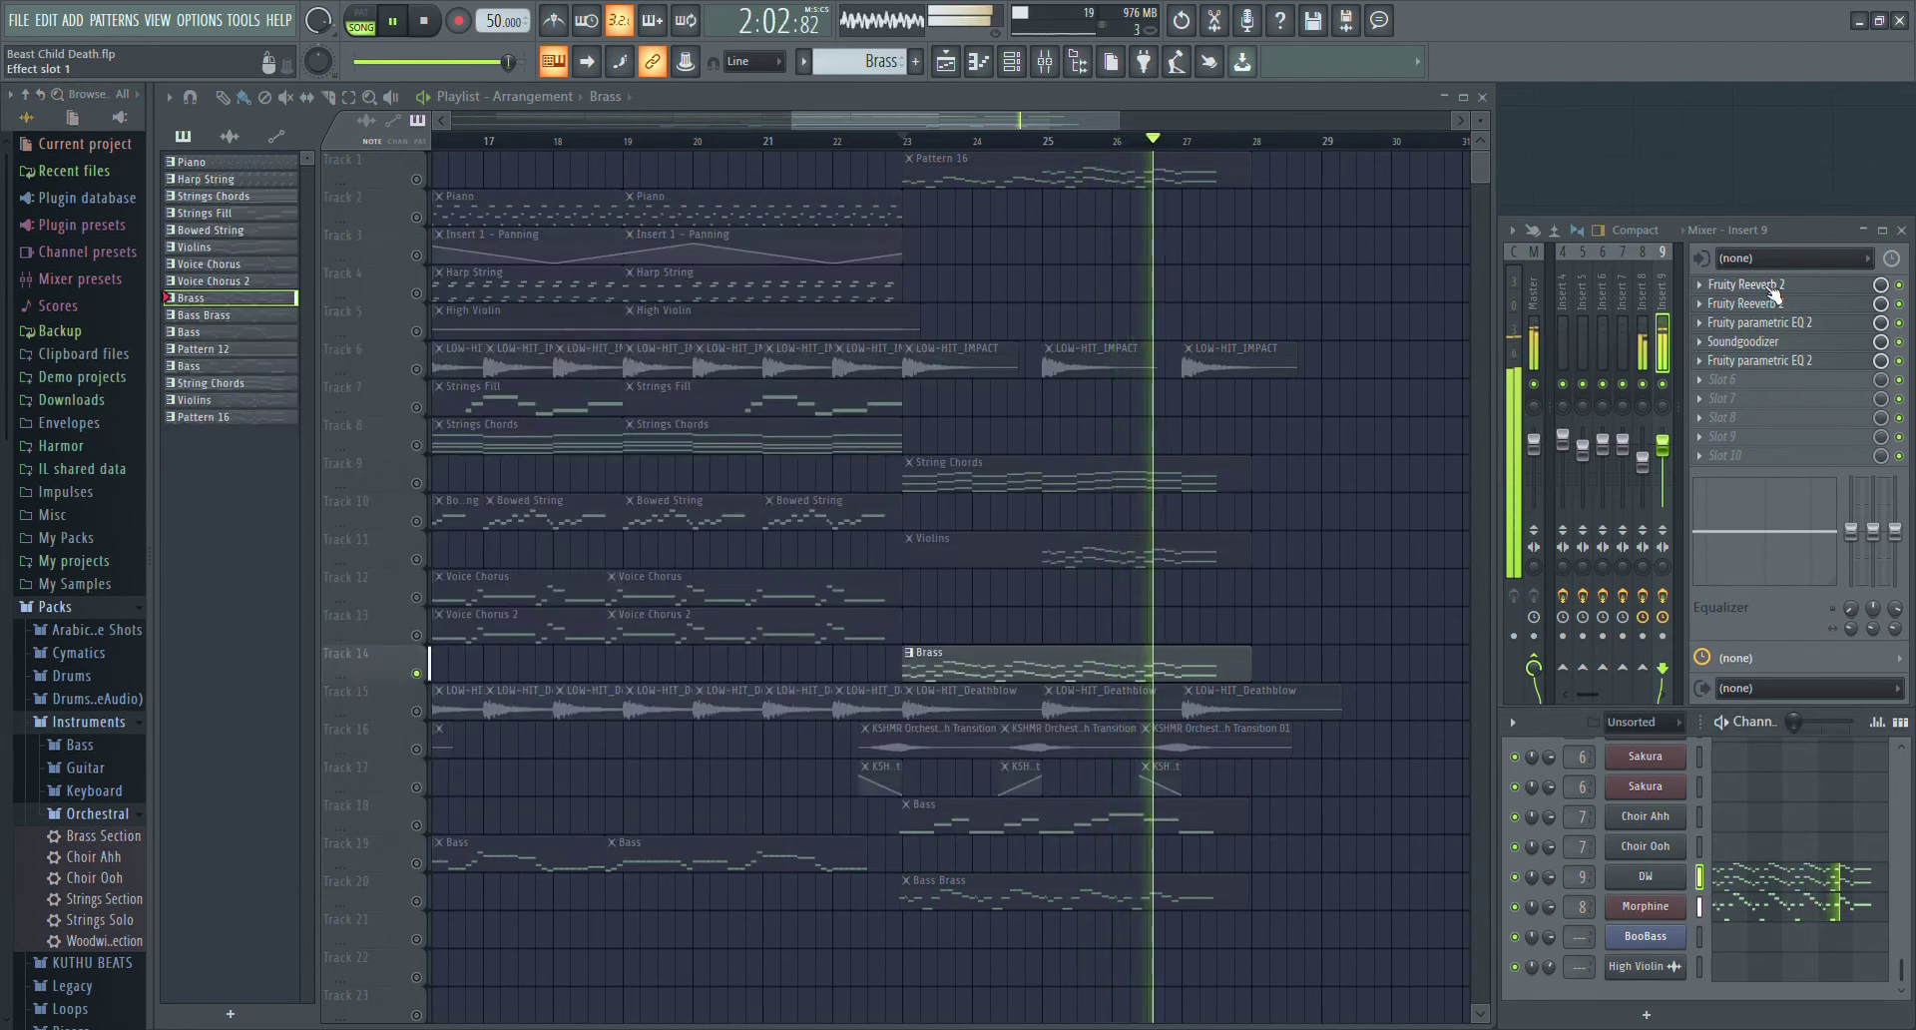
- Inspect the two Fruity Reeverb 2 effects, both Fruity parametric EQ 2 effects and the Soundgoodizer on mixer Insert 9
{"action": "left_click", "coordinate": [1773, 288]}
{"action": "left_click", "coordinate": [1772, 290]}
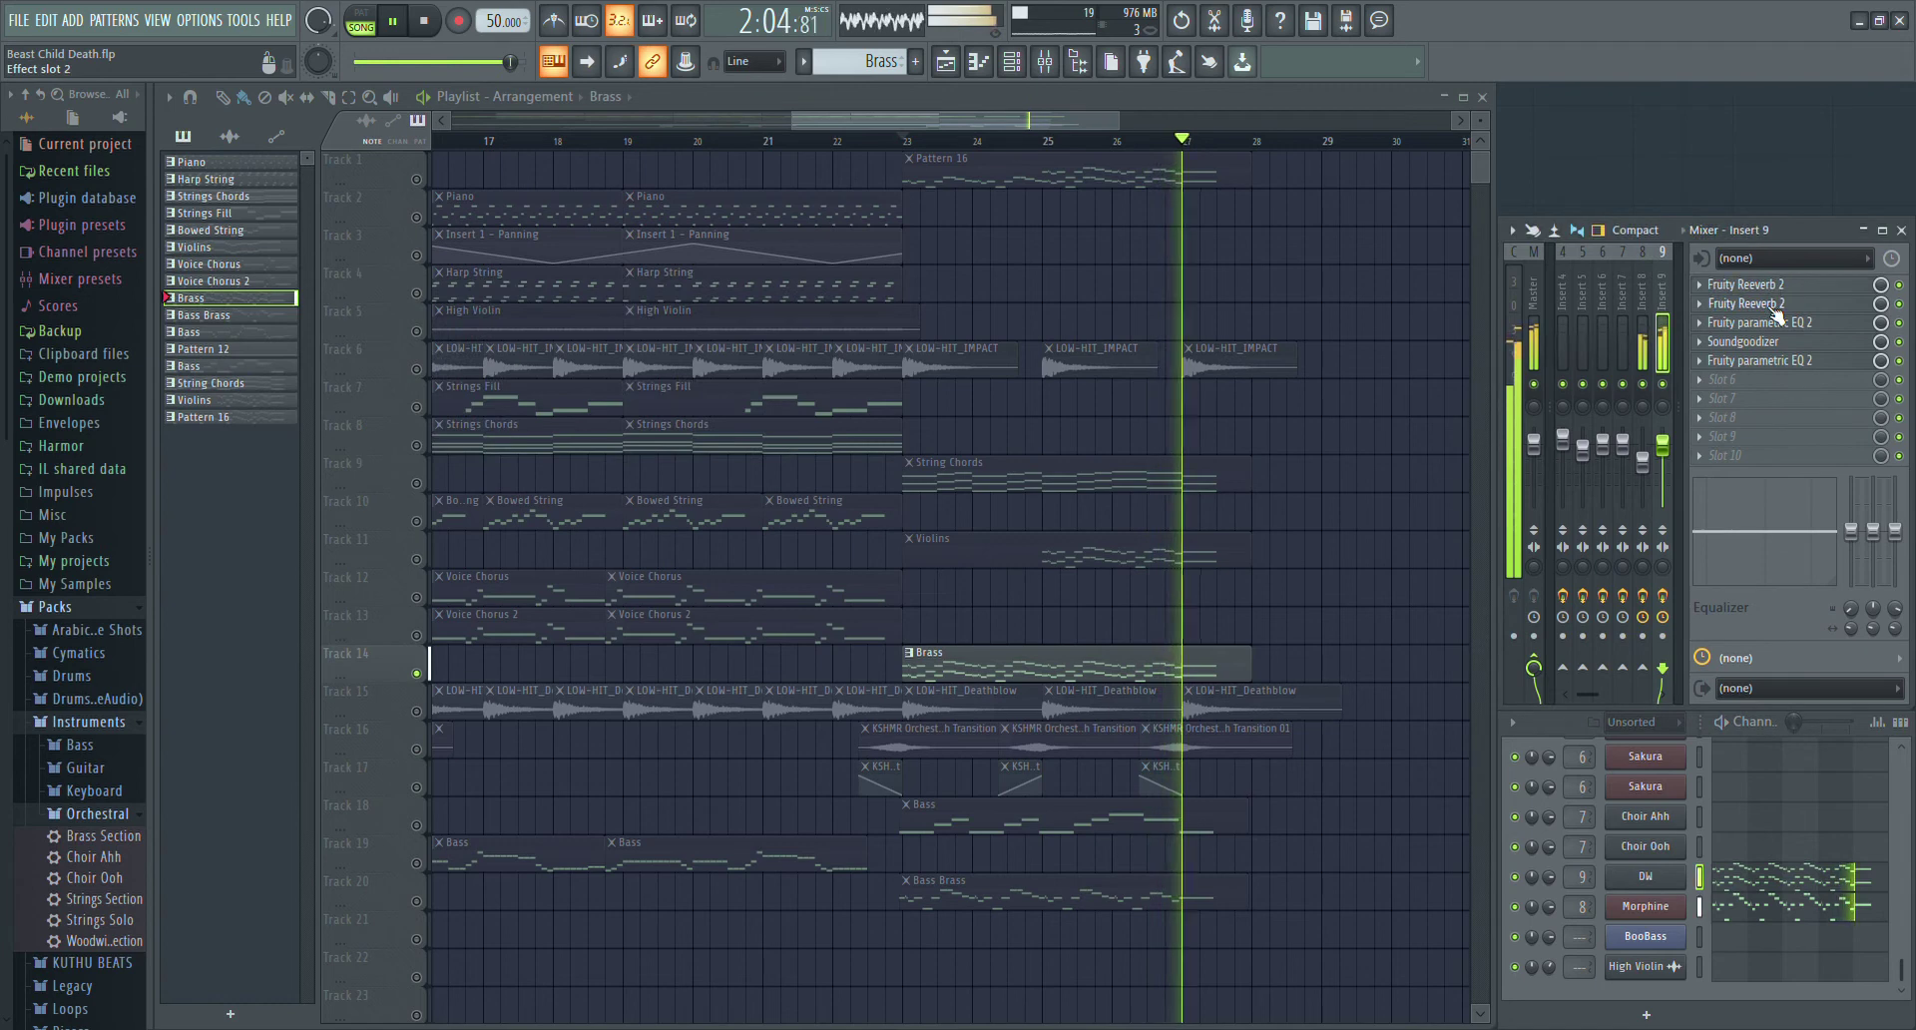
{"action": "left_click", "coordinate": [1774, 305]}
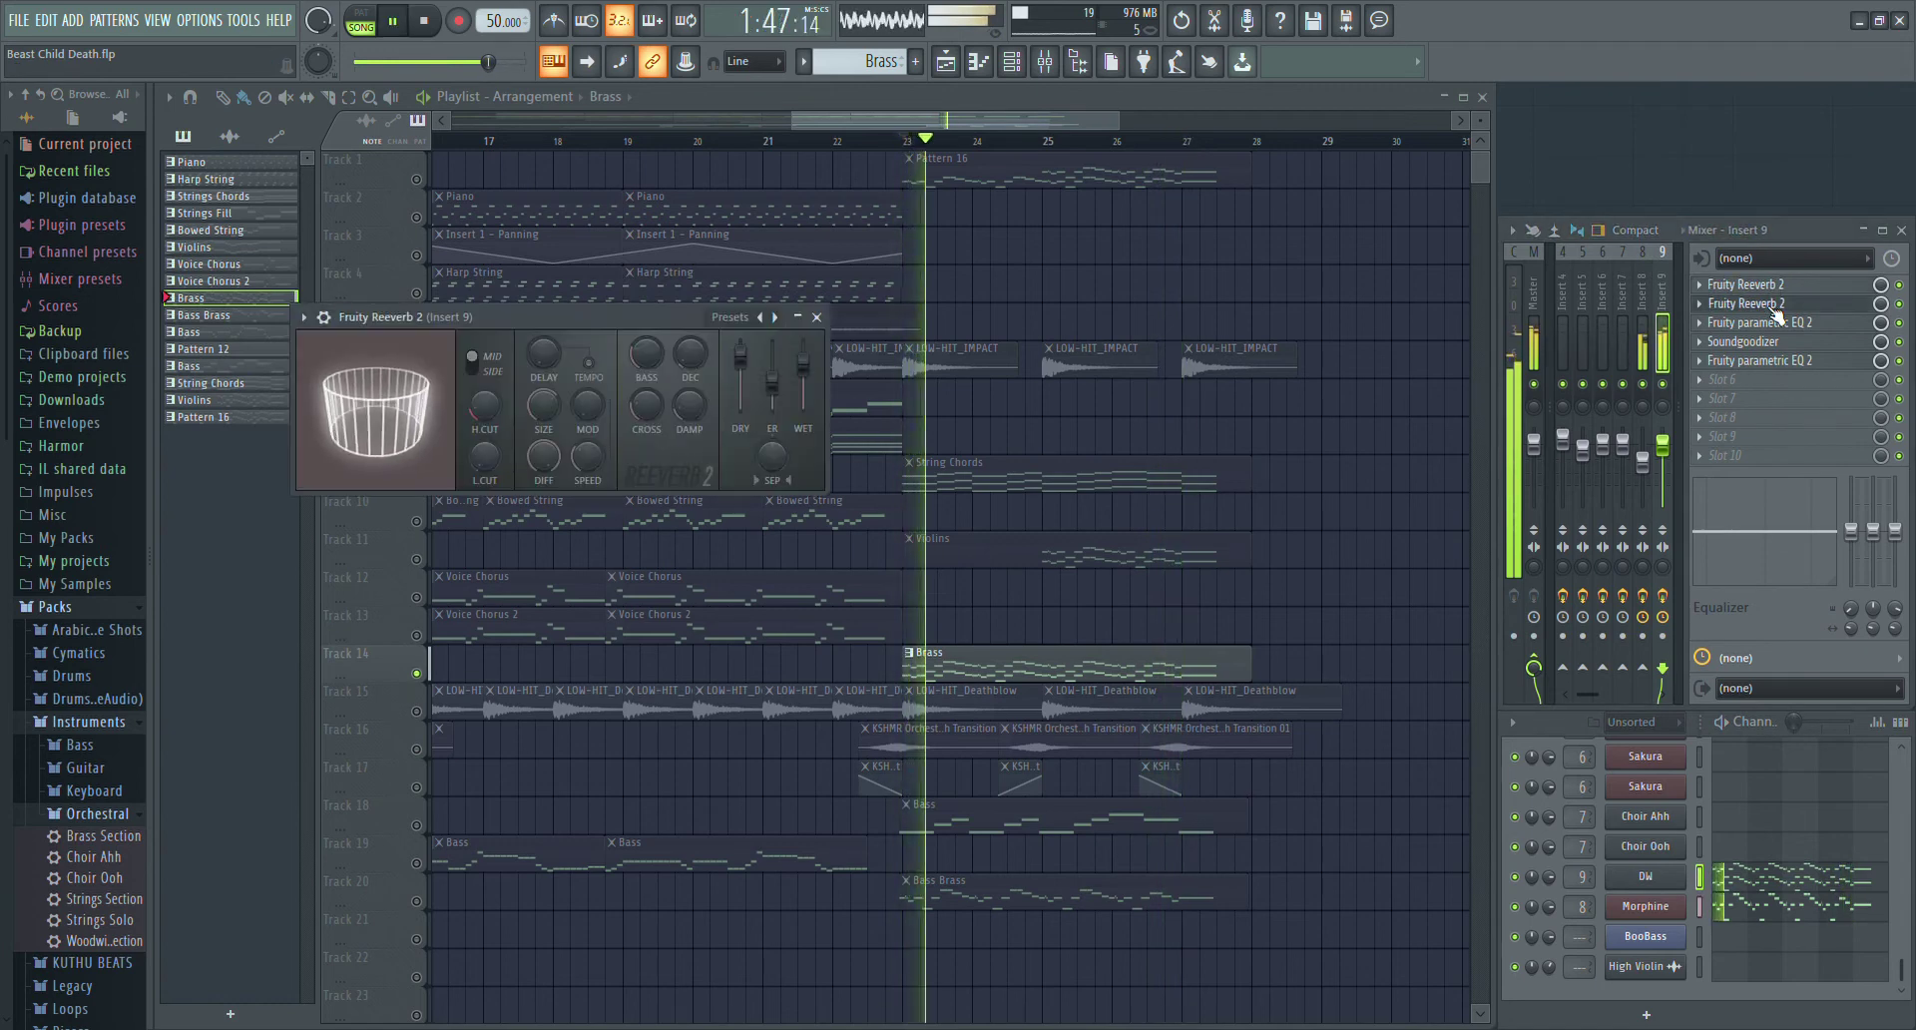
{"action": "left_click", "coordinate": [1774, 306]}
{"action": "left_click", "coordinate": [1778, 322]}
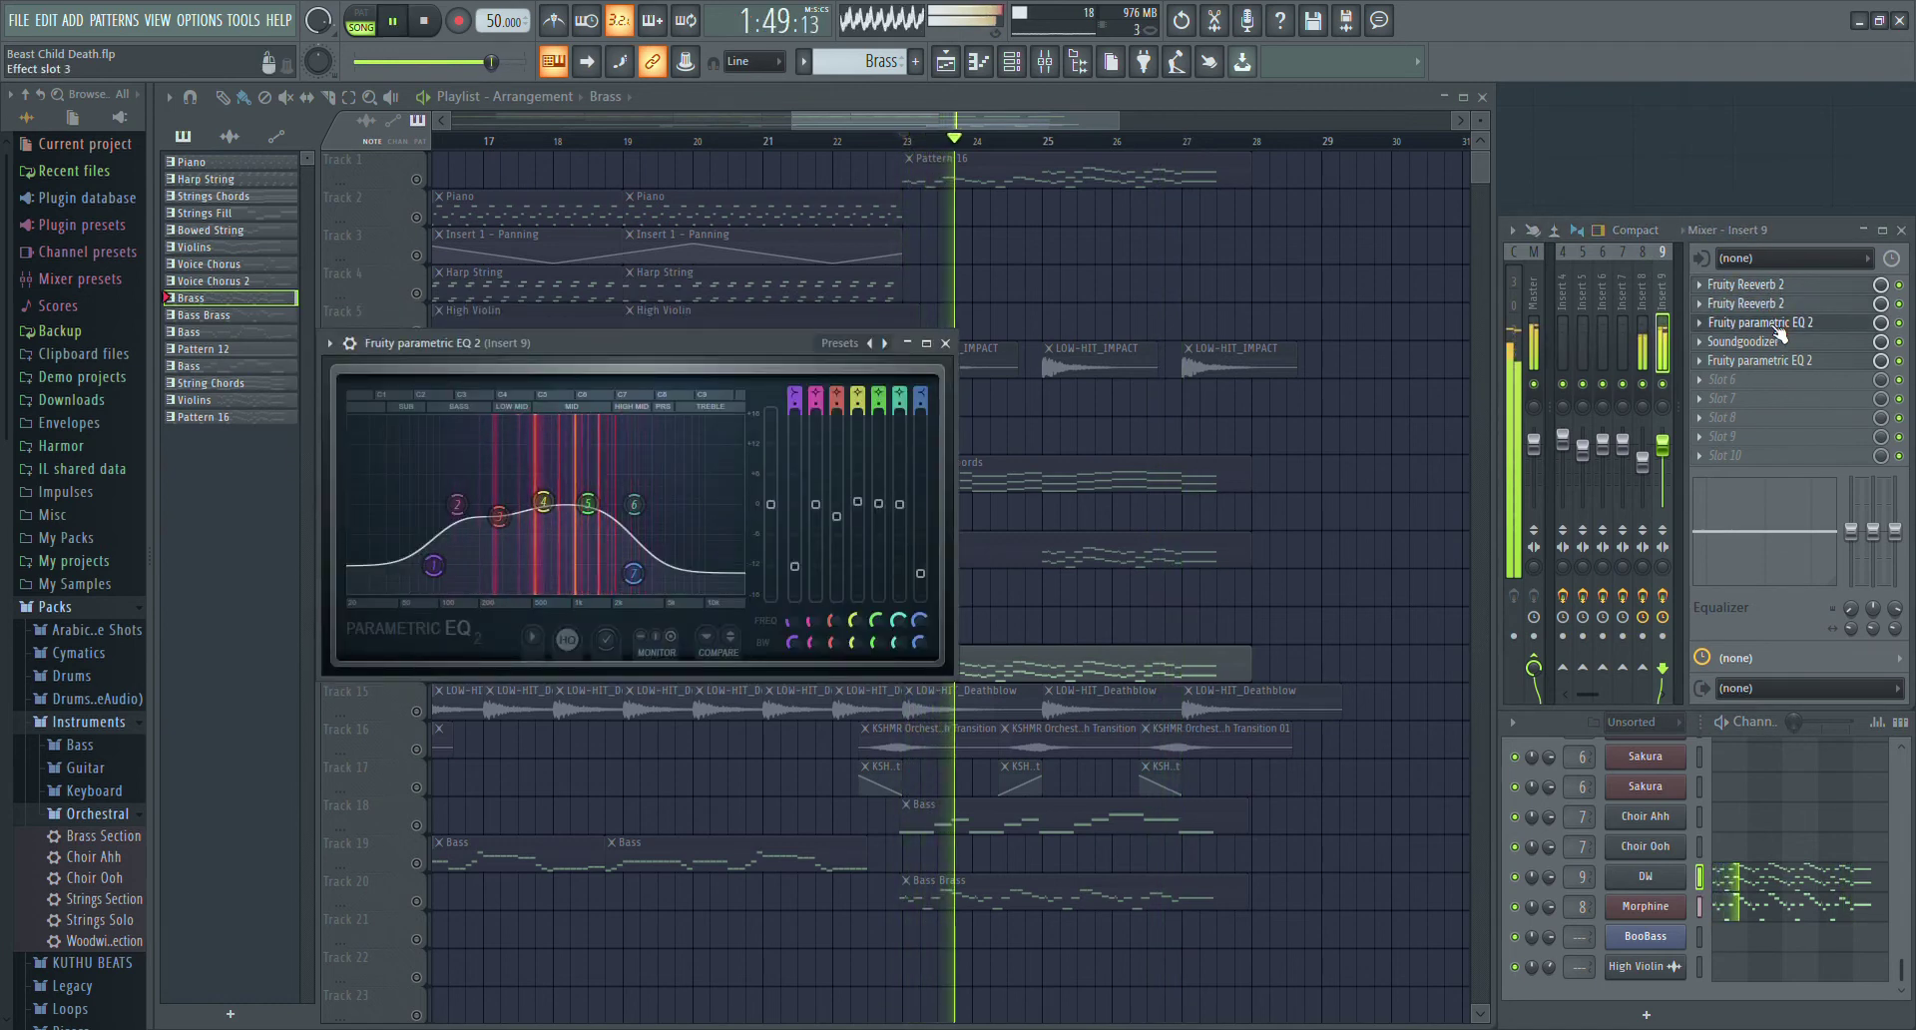
{"action": "left_click", "coordinate": [1776, 325]}
{"action": "left_click", "coordinate": [1779, 341]}
{"action": "left_click", "coordinate": [1779, 342]}
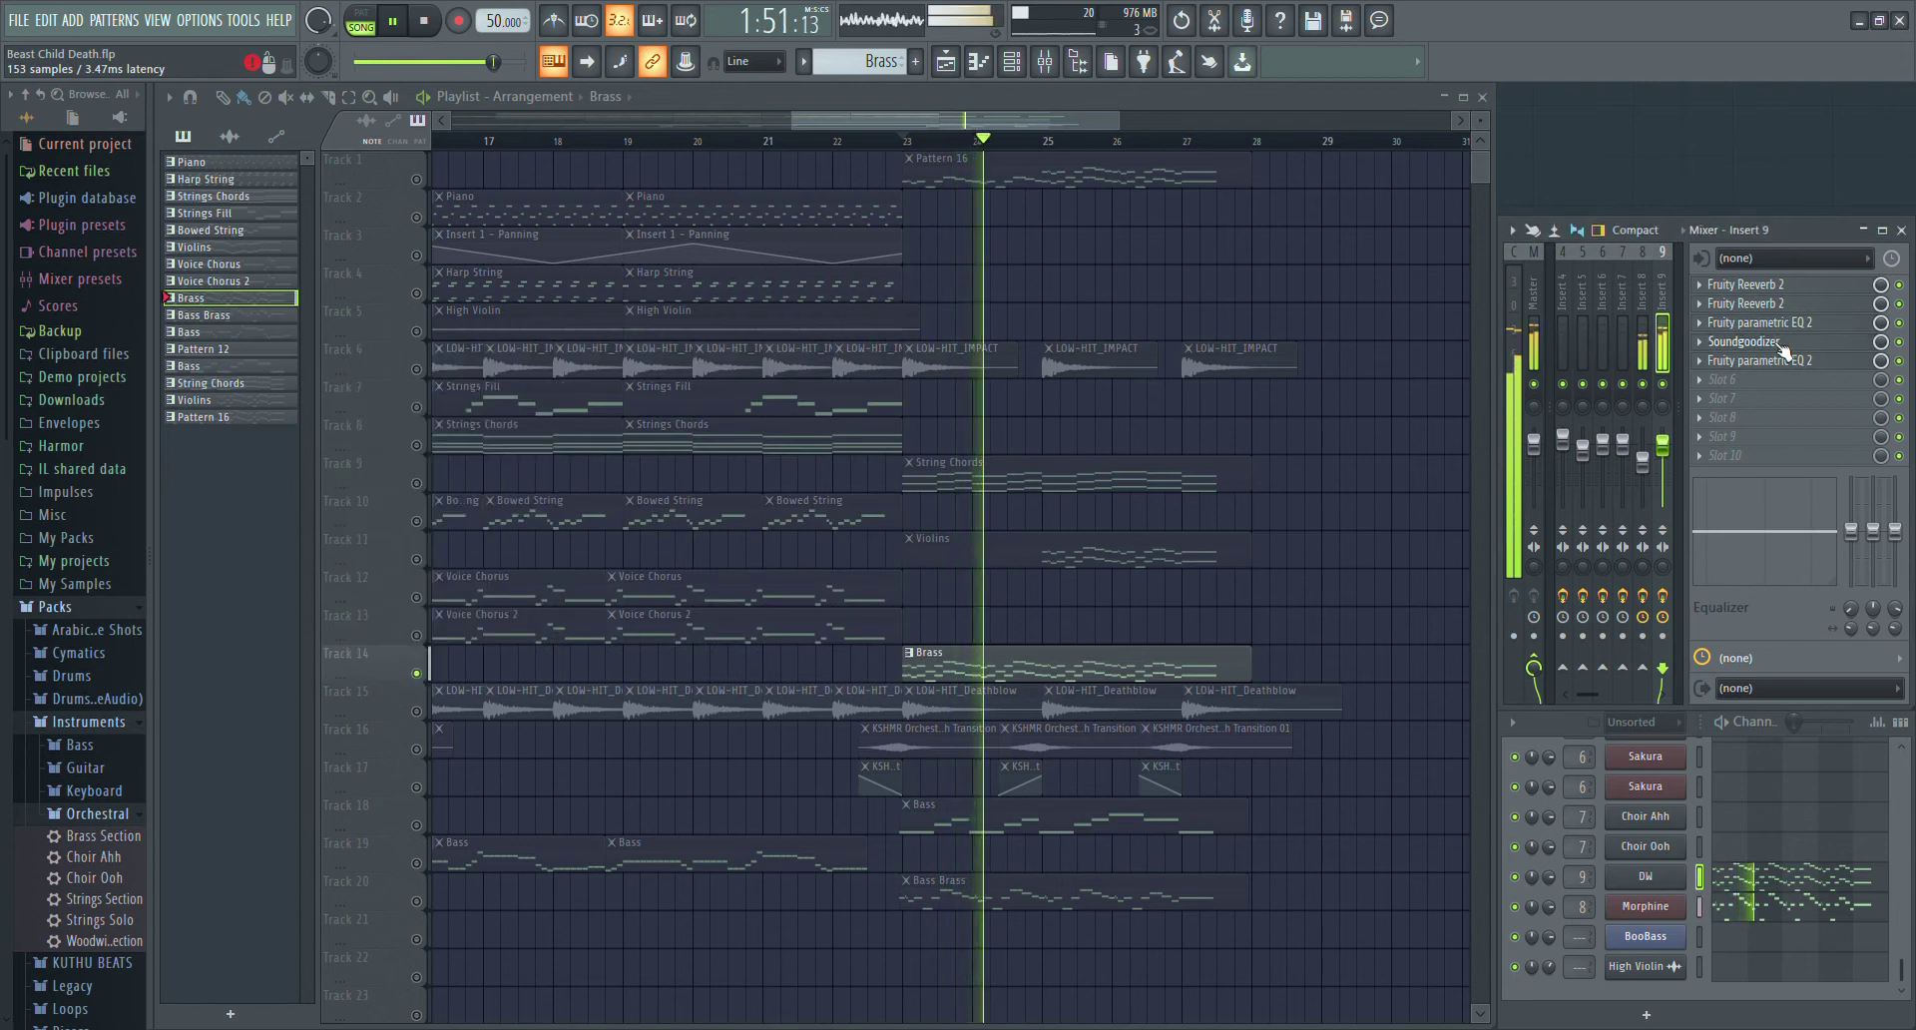
{"action": "left_click", "coordinate": [1781, 362]}
{"action": "left_click", "coordinate": [1785, 361]}
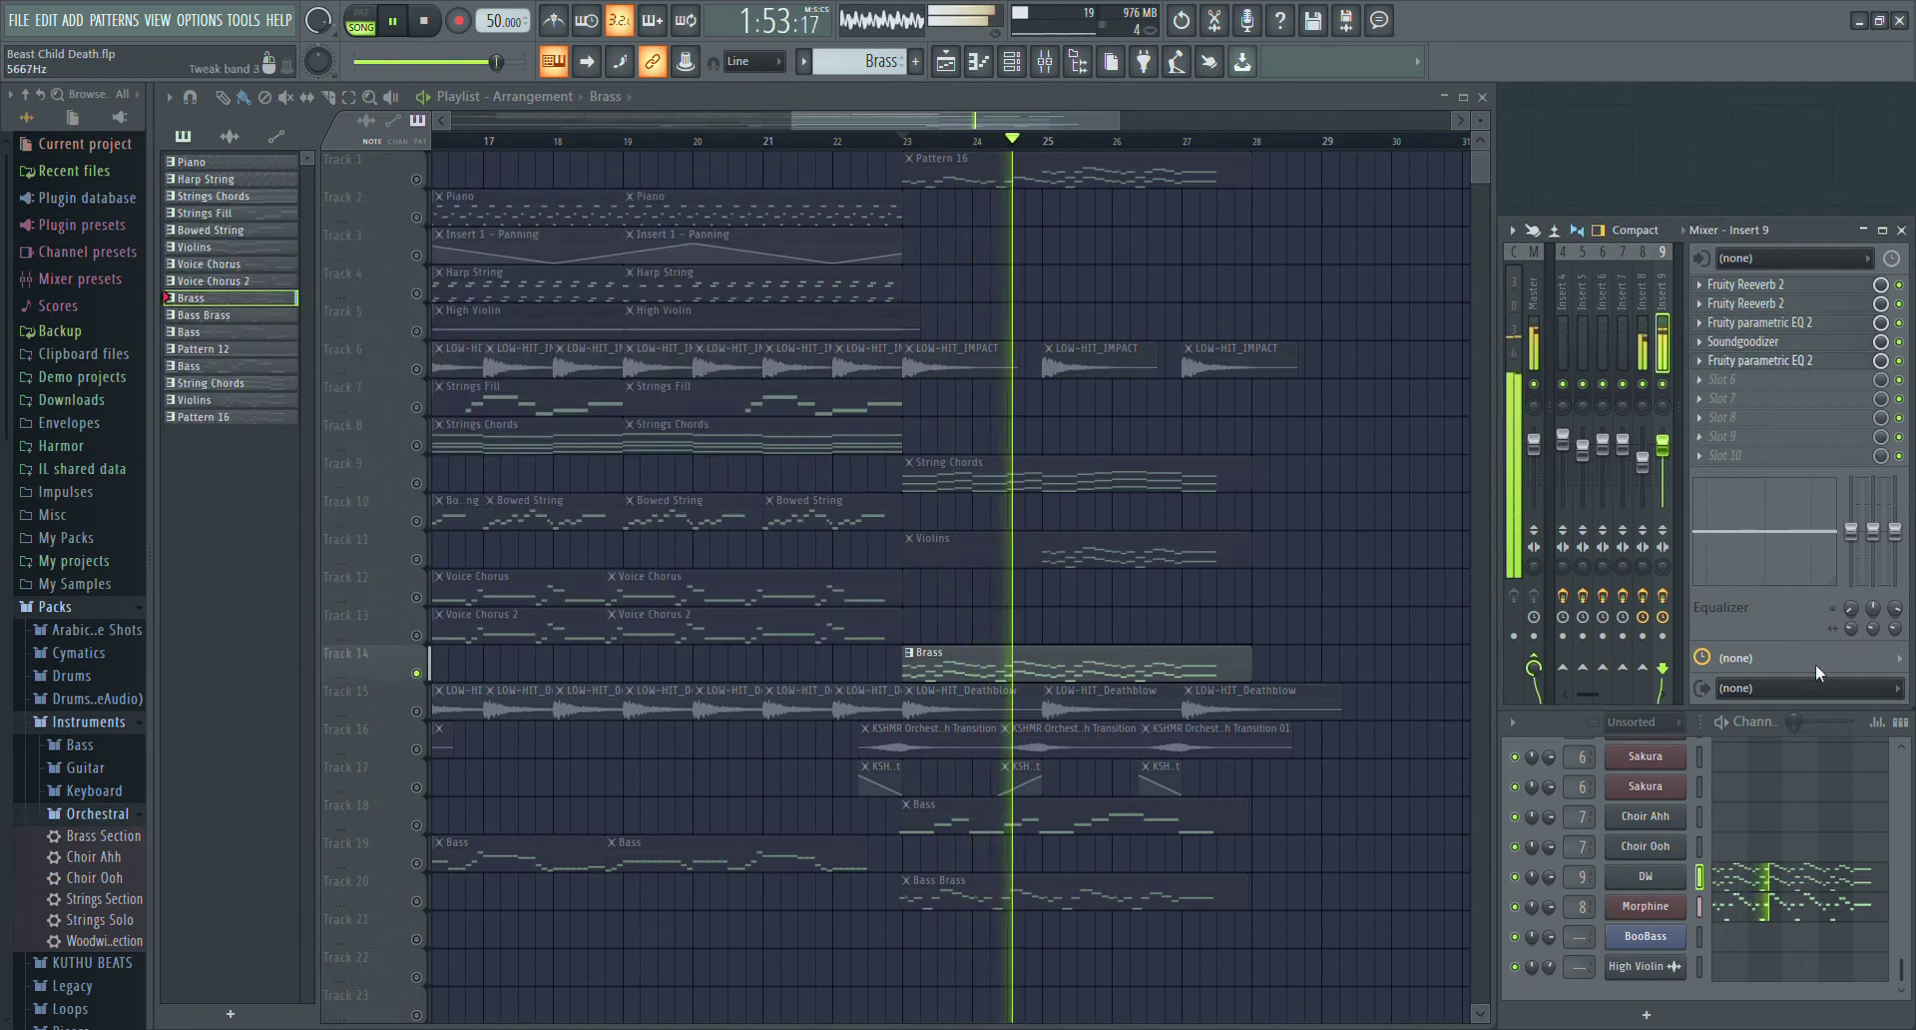
- Inspect the BRS English Horn MC Morphine instrument and the EQ, reverb and Soundgoodizer effects on mixer Insert 8, and stop playback
{"action": "left_click", "coordinate": [1645, 906]}
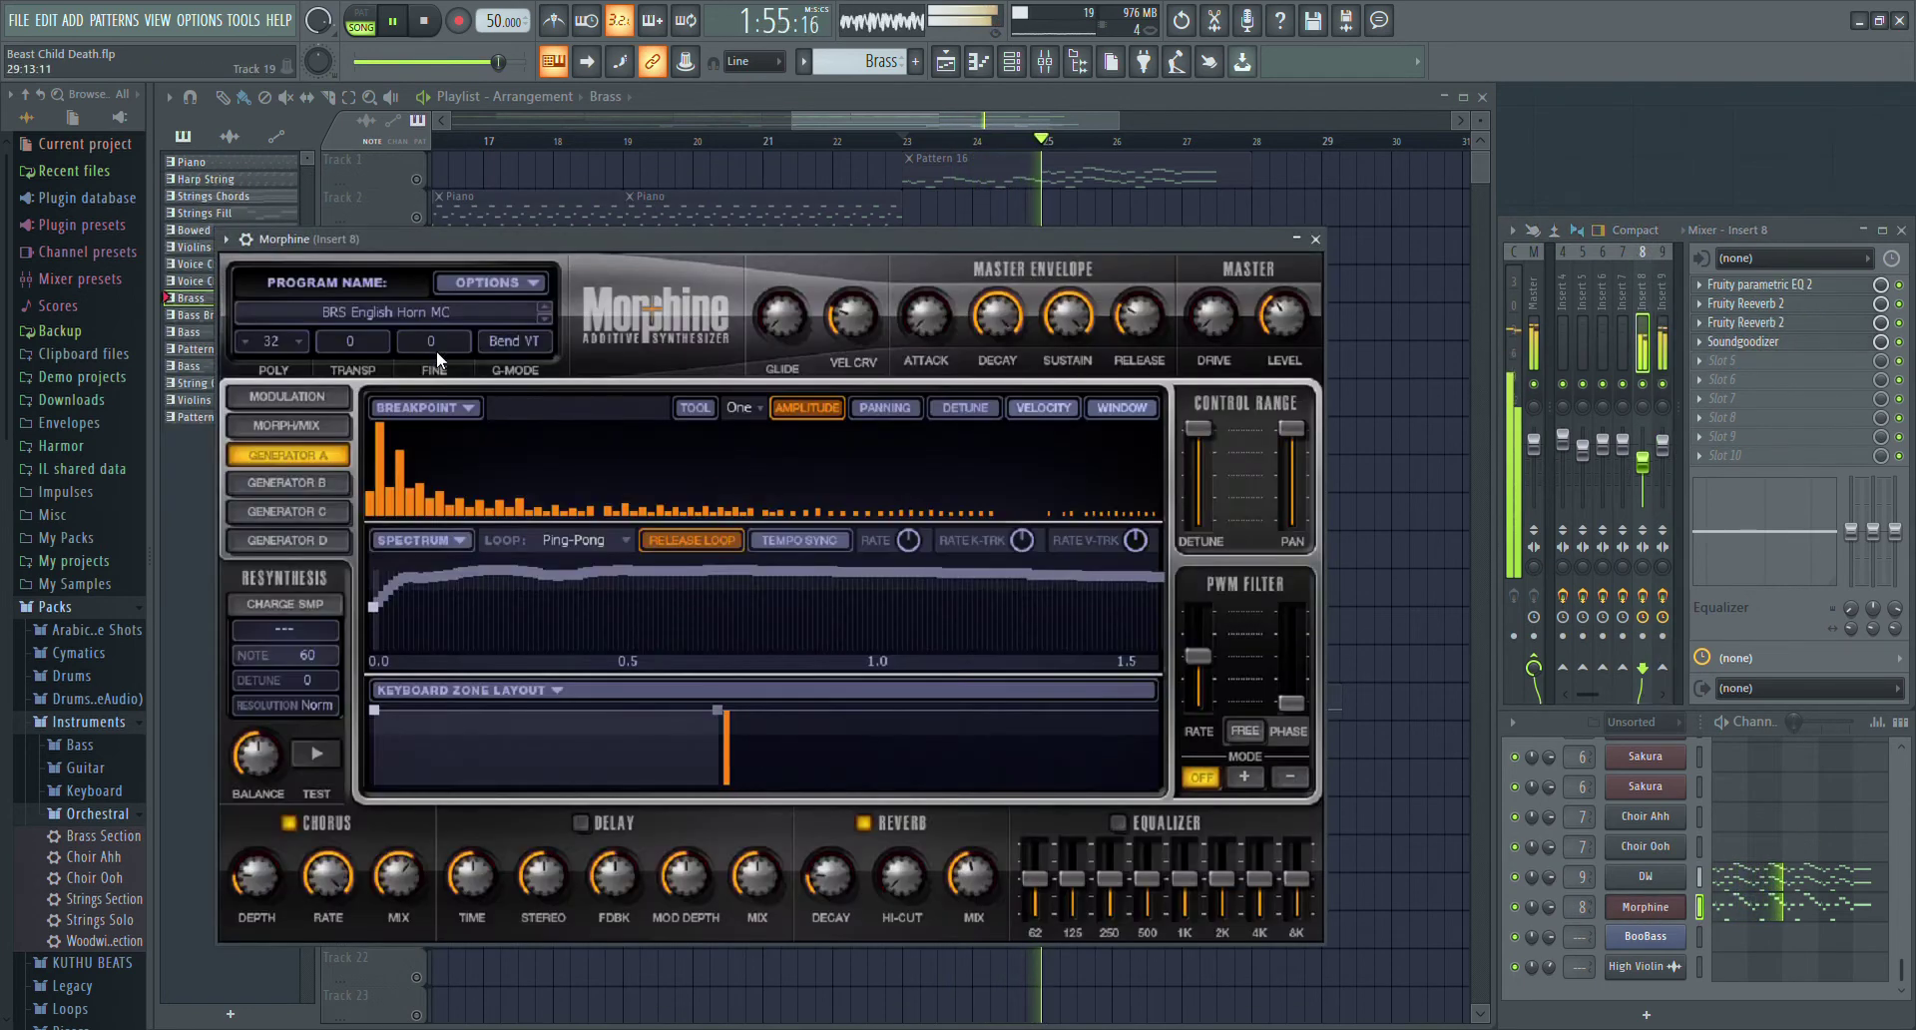
{"action": "left_click", "coordinate": [1315, 240]}
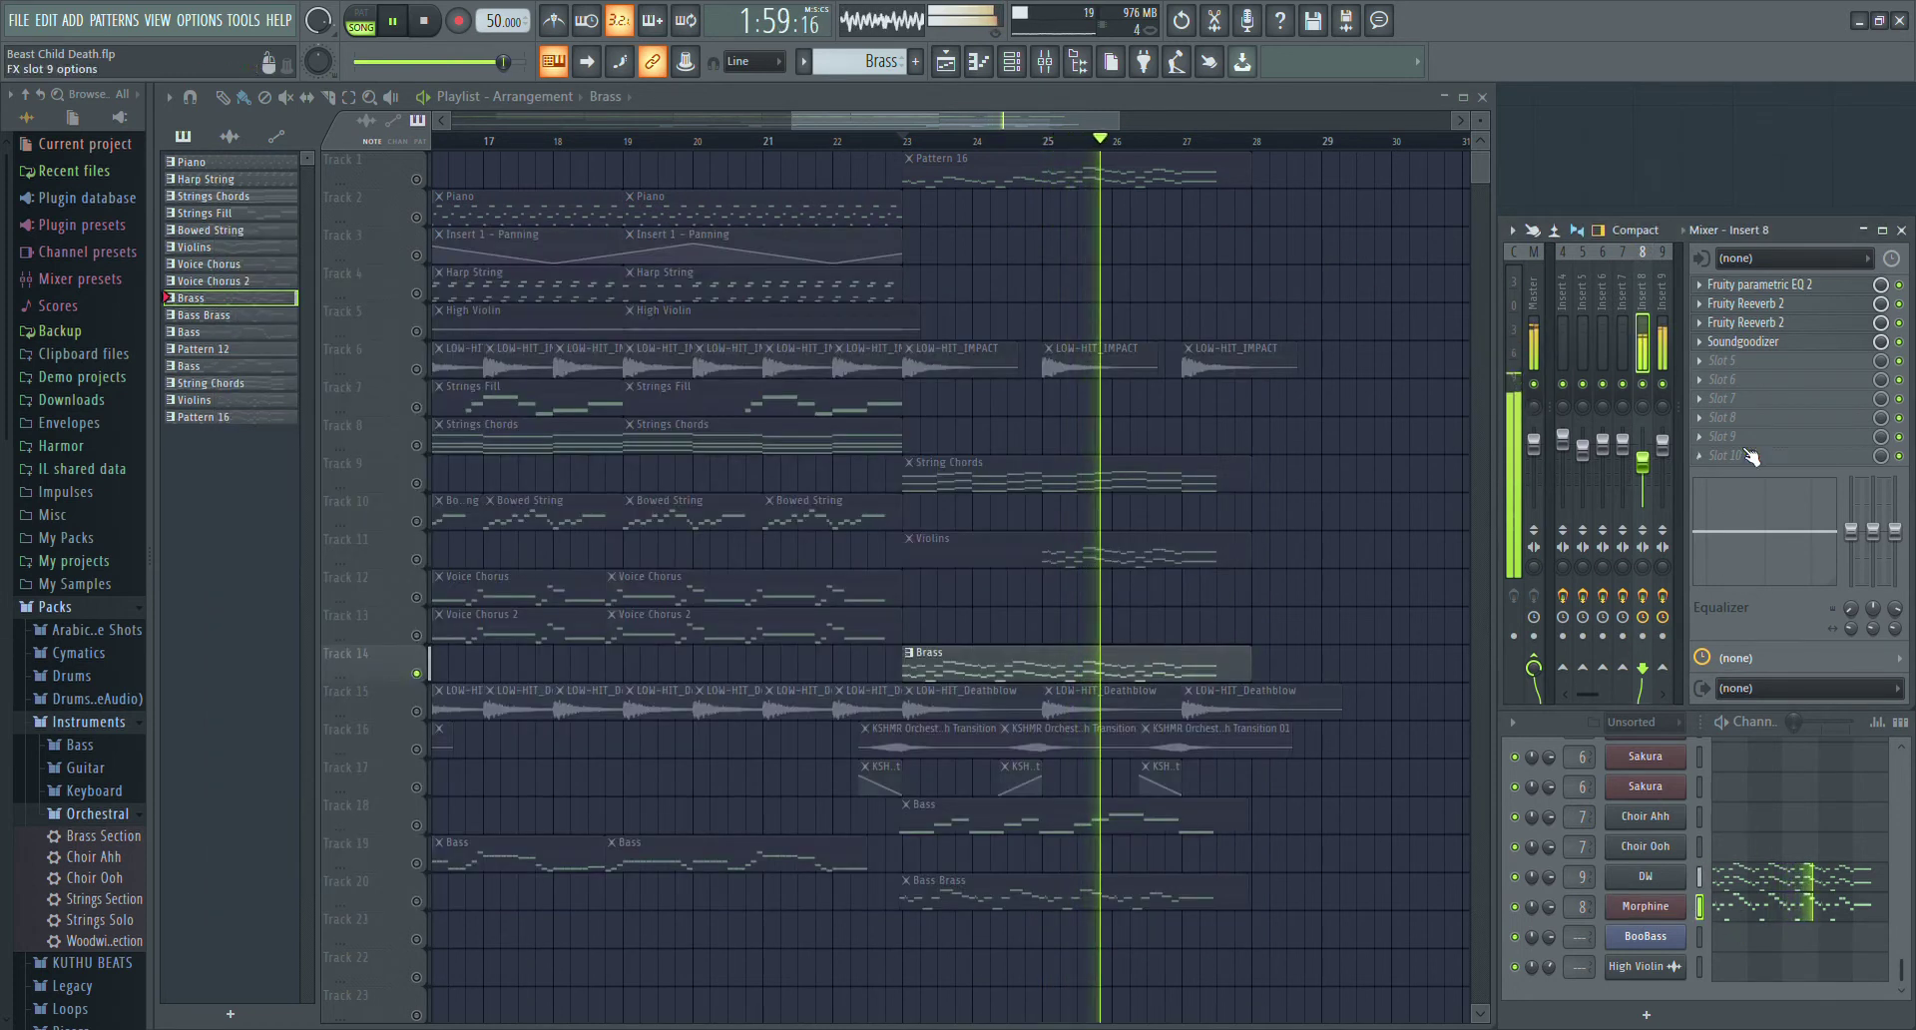
{"action": "left_click", "coordinate": [1752, 285]}
{"action": "left_click", "coordinate": [1751, 304]}
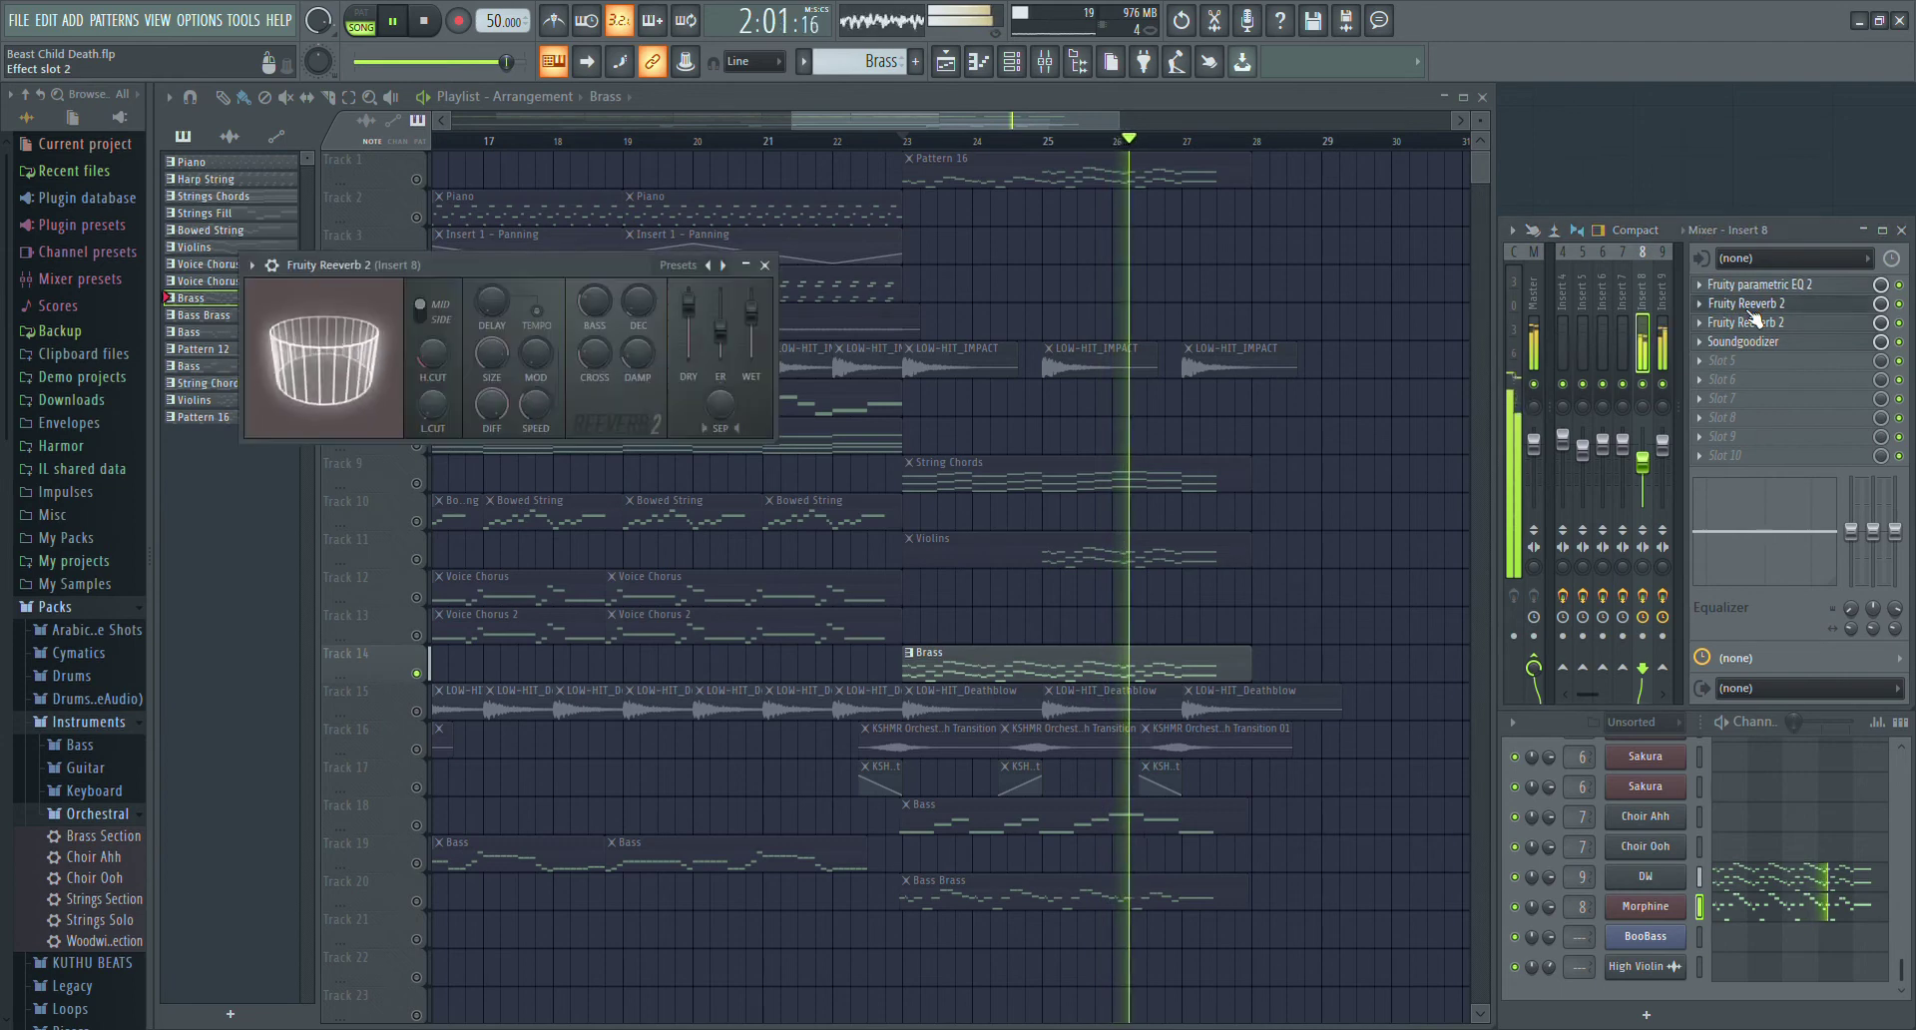
{"action": "left_click", "coordinate": [1750, 304]}
{"action": "left_click", "coordinate": [1755, 323]}
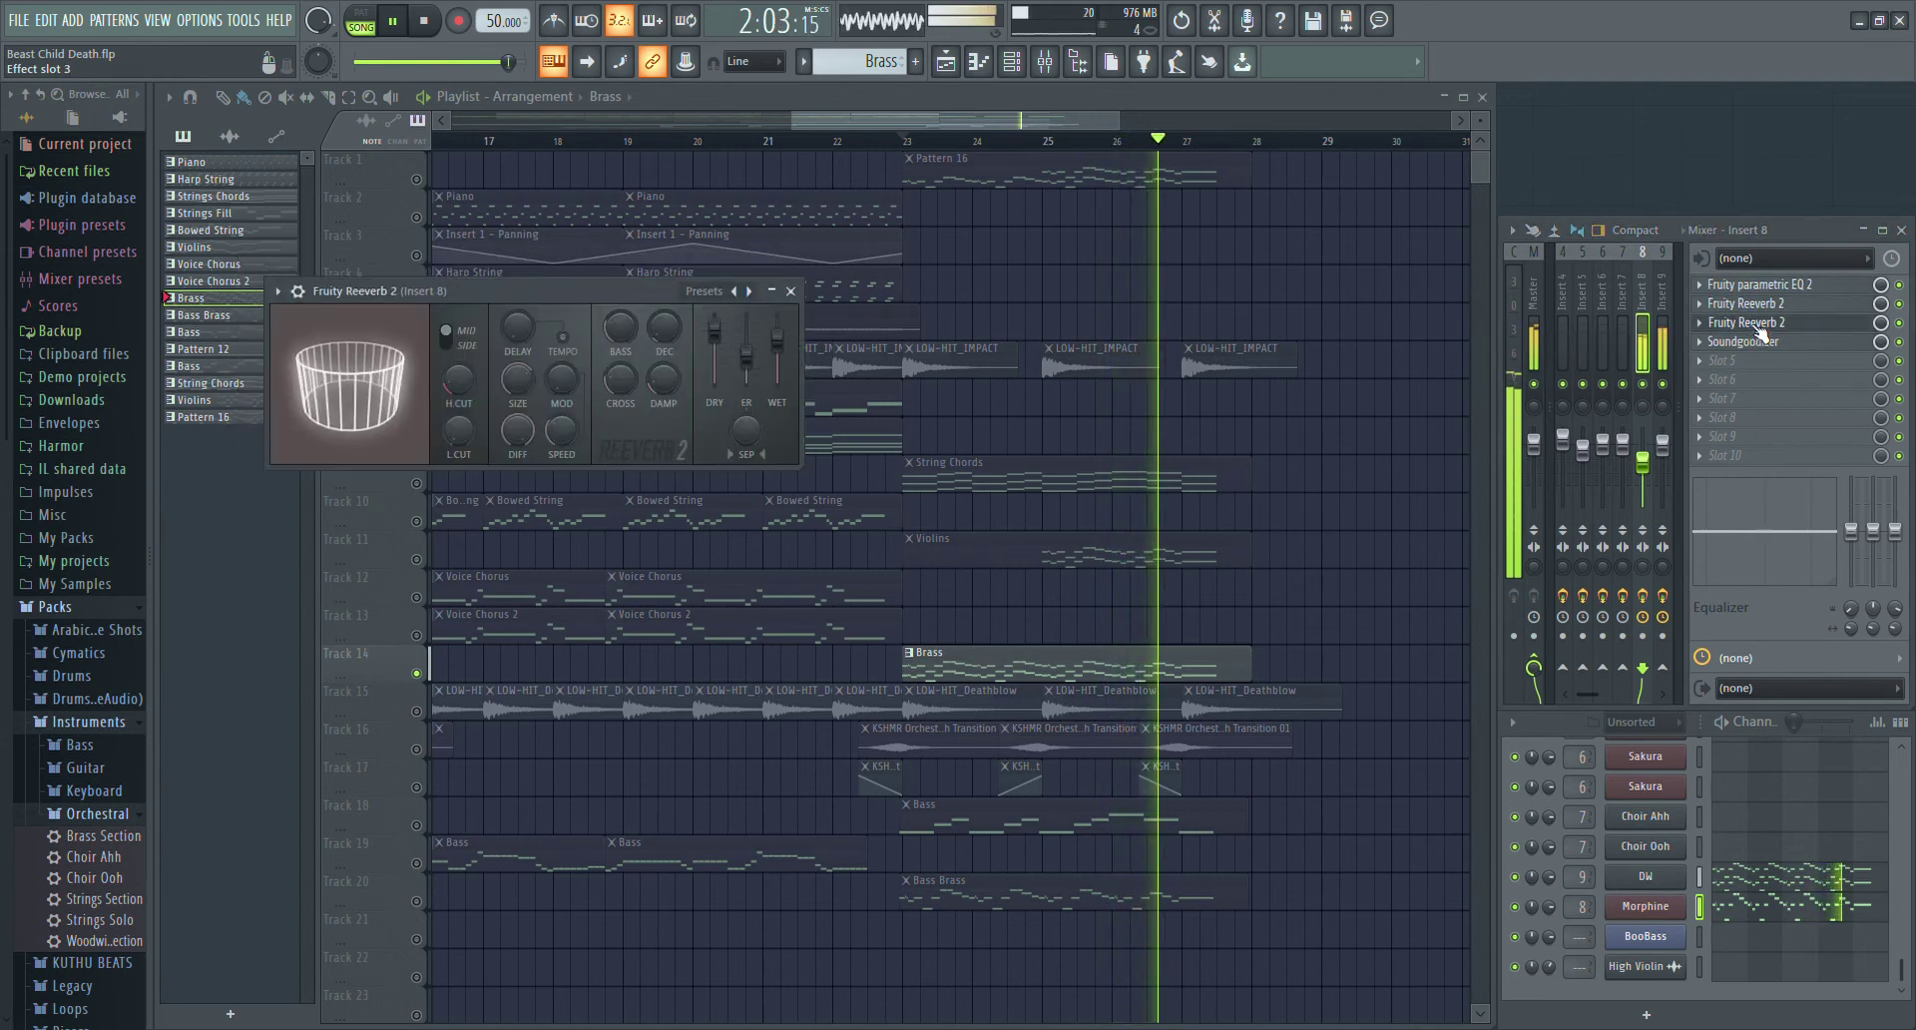
{"action": "left_click", "coordinate": [1757, 323]}
{"action": "left_click", "coordinate": [1762, 341]}
{"action": "left_click", "coordinate": [1762, 346]}
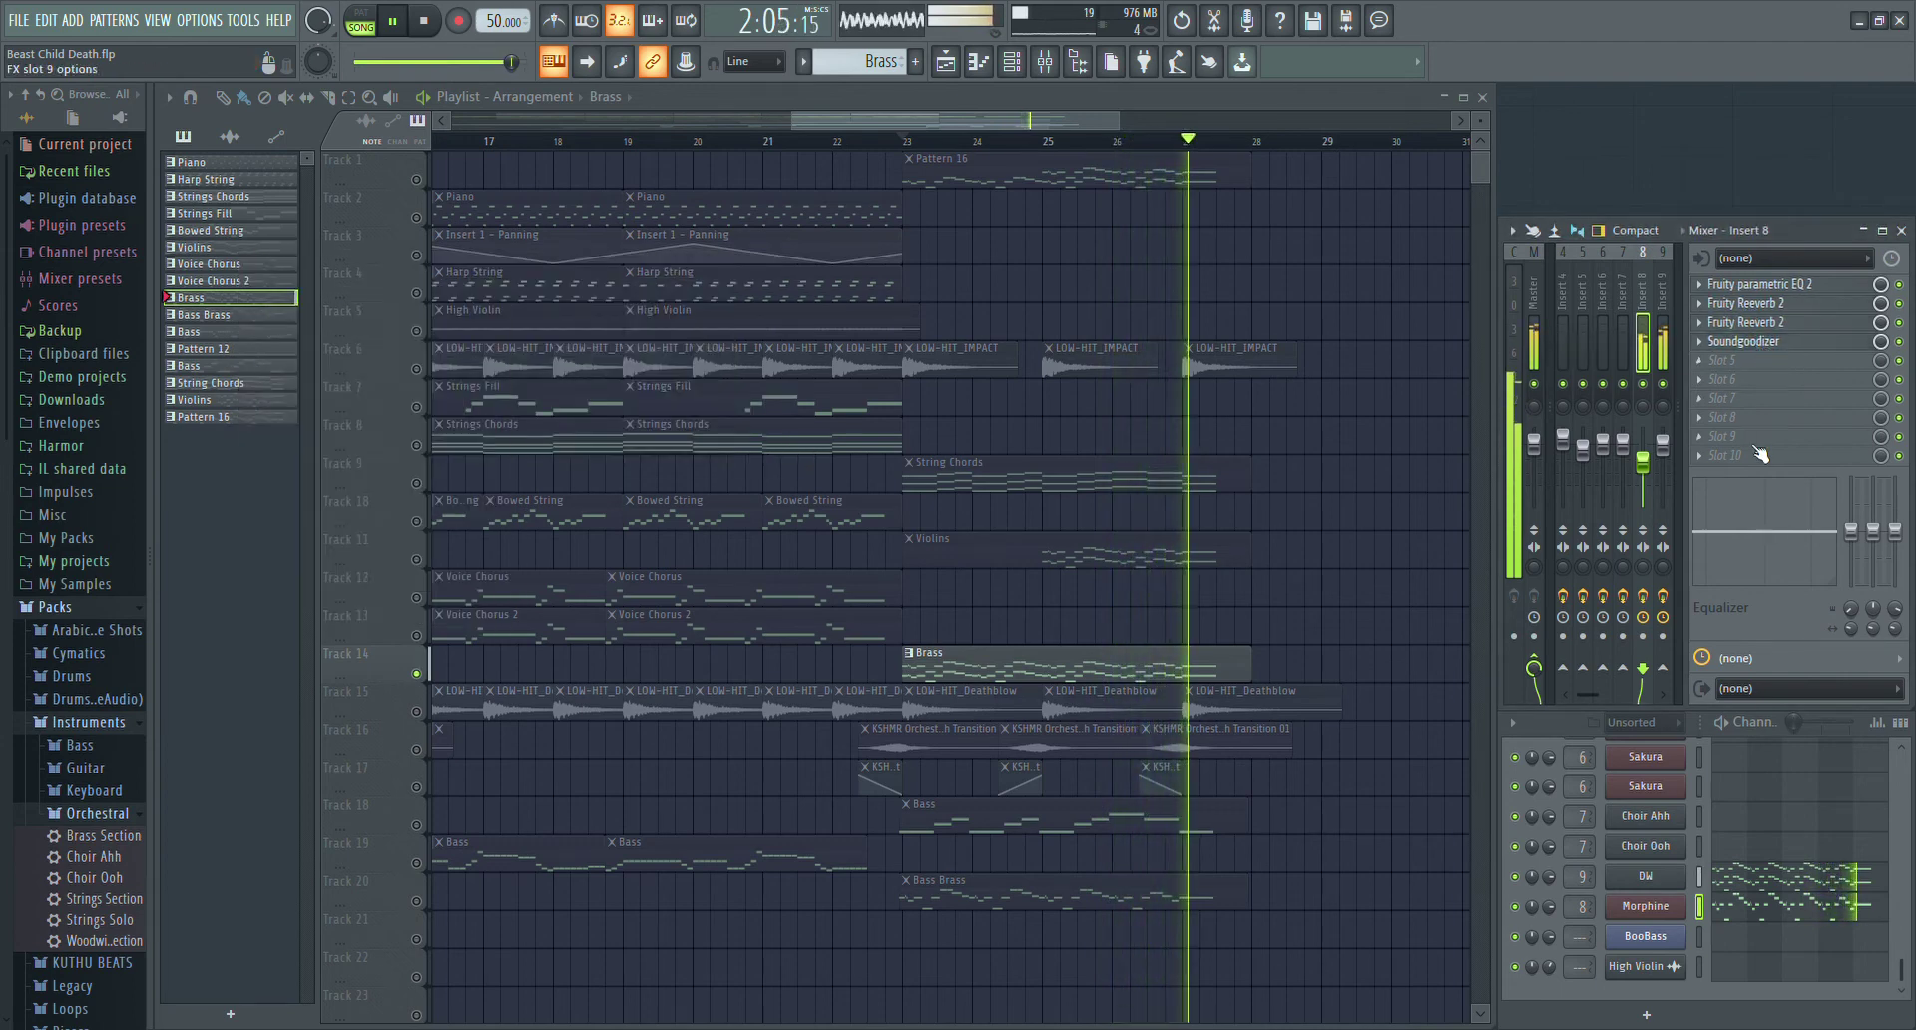
{"action": "key", "text": "space"}
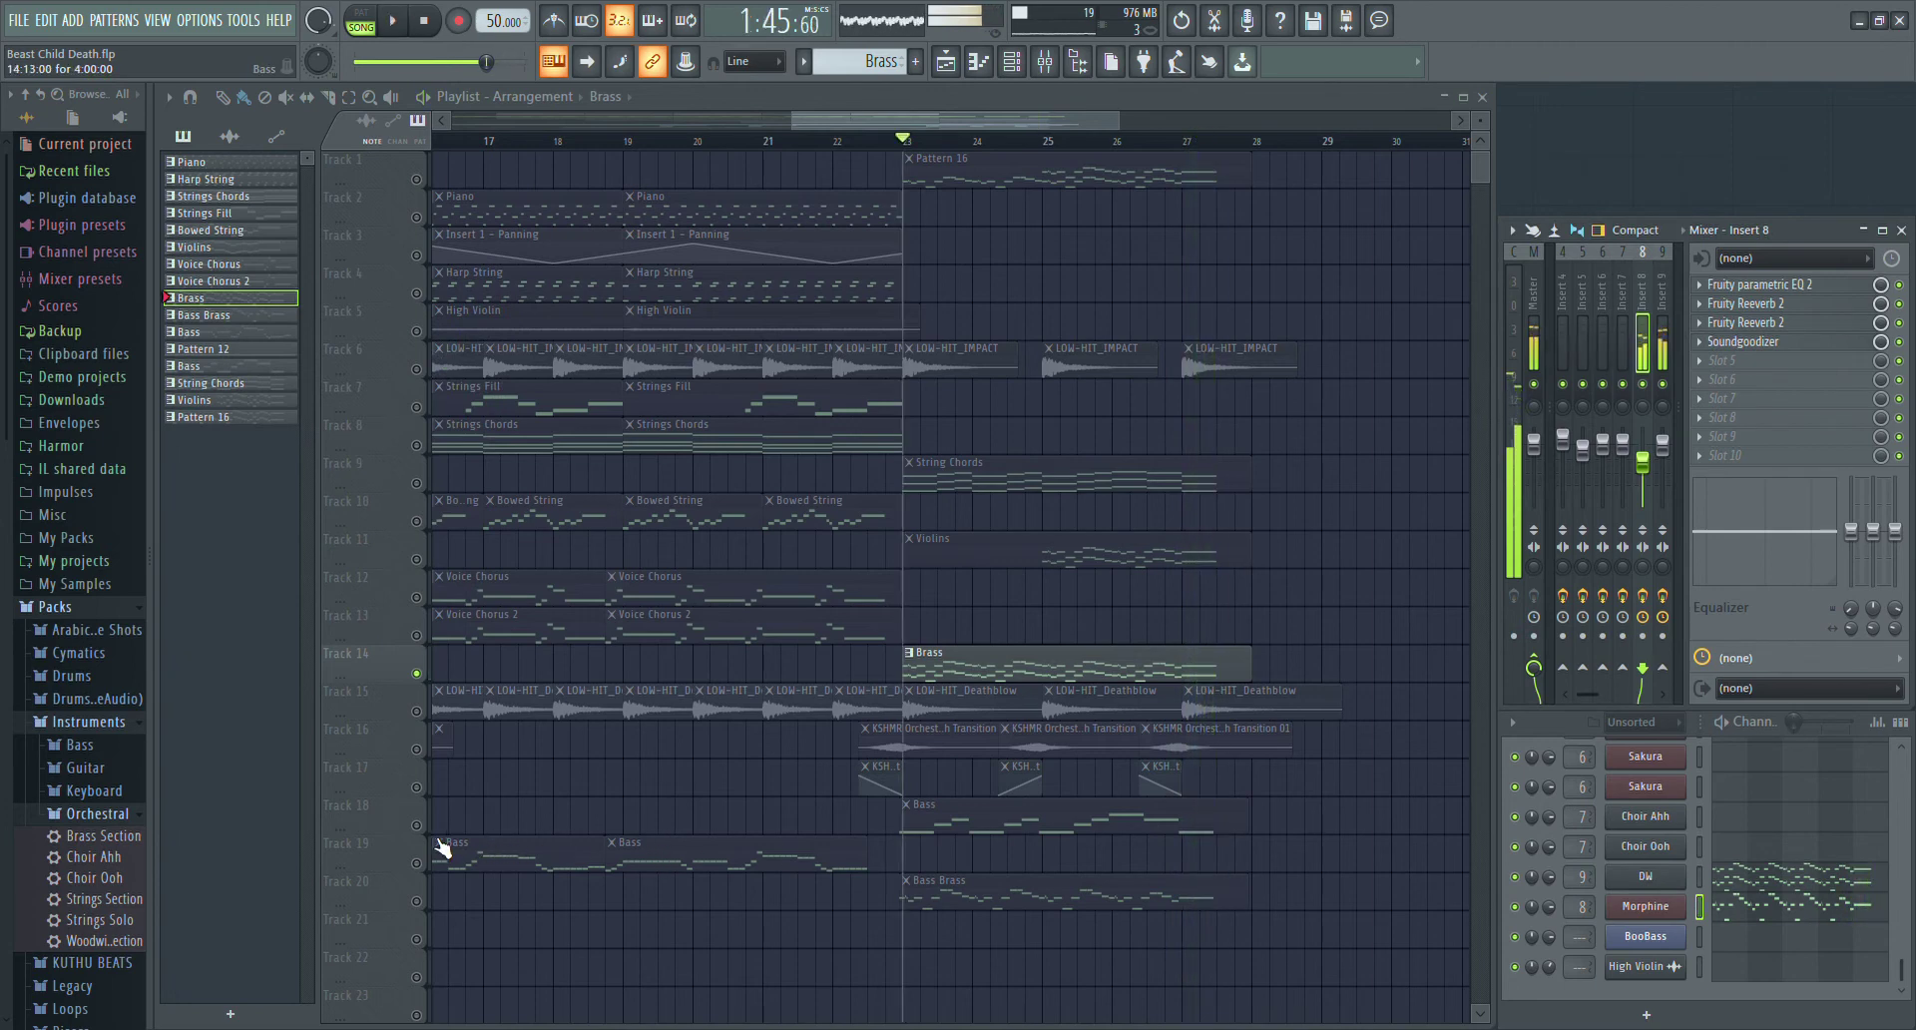
- Solo the Bass track that starts in bar 23, play it, and select its Bass pattern driving the BooBass channel
{"action": "left_click", "coordinate": [420, 830]}
{"action": "key", "text": "space"}
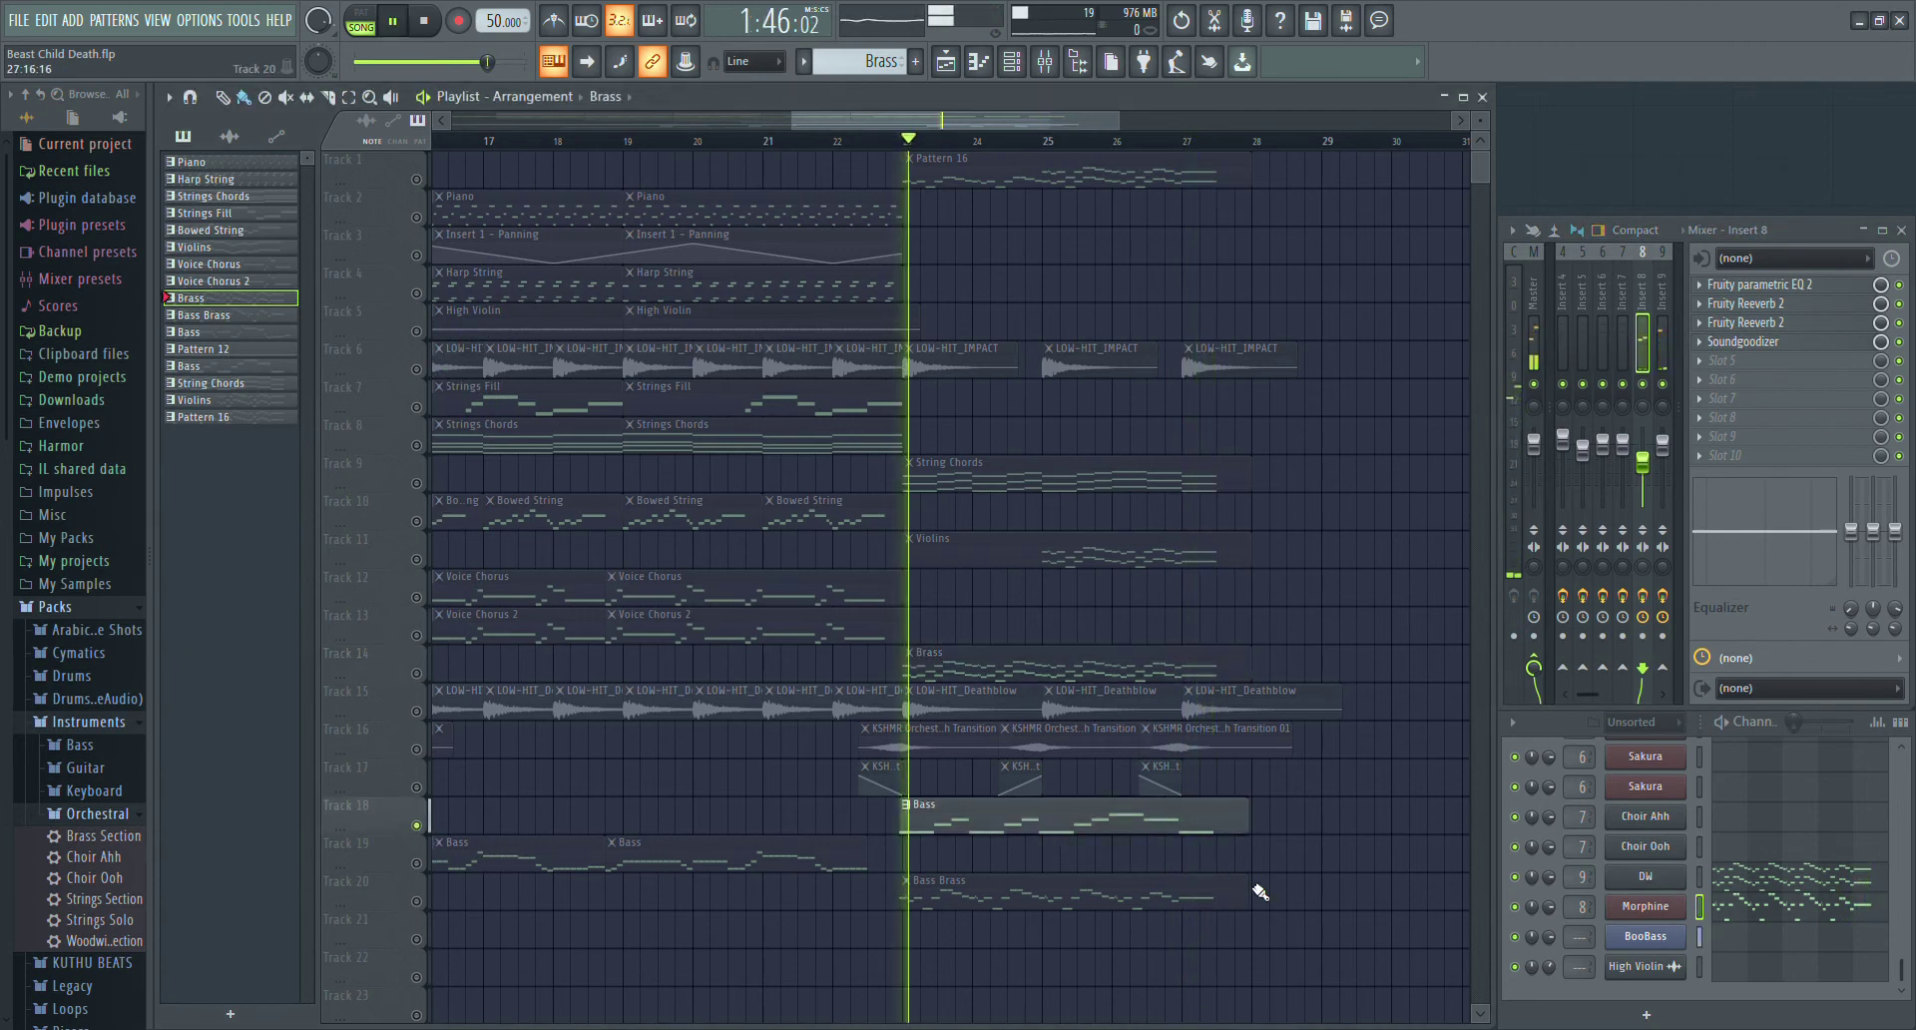
{"action": "left_click", "coordinate": [1646, 938]}
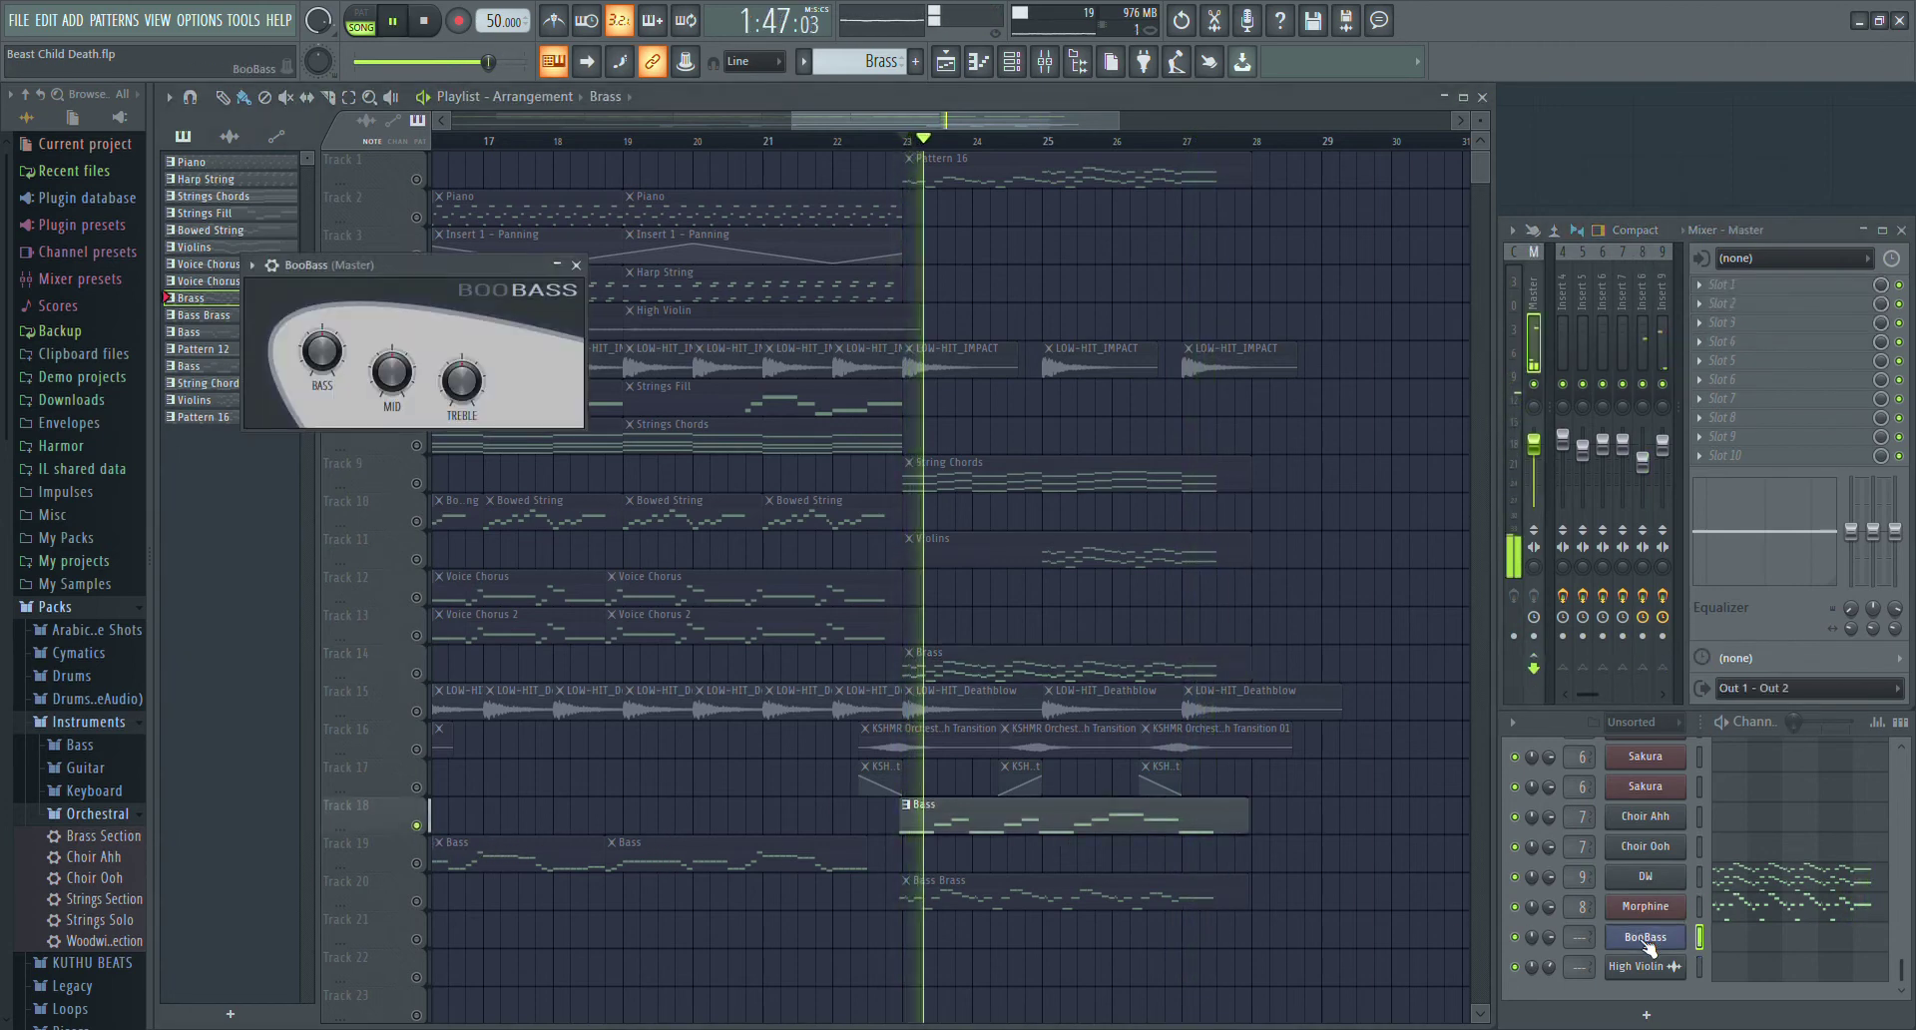
{"action": "left_click", "coordinate": [222, 400]}
{"action": "left_click", "coordinate": [221, 366]}
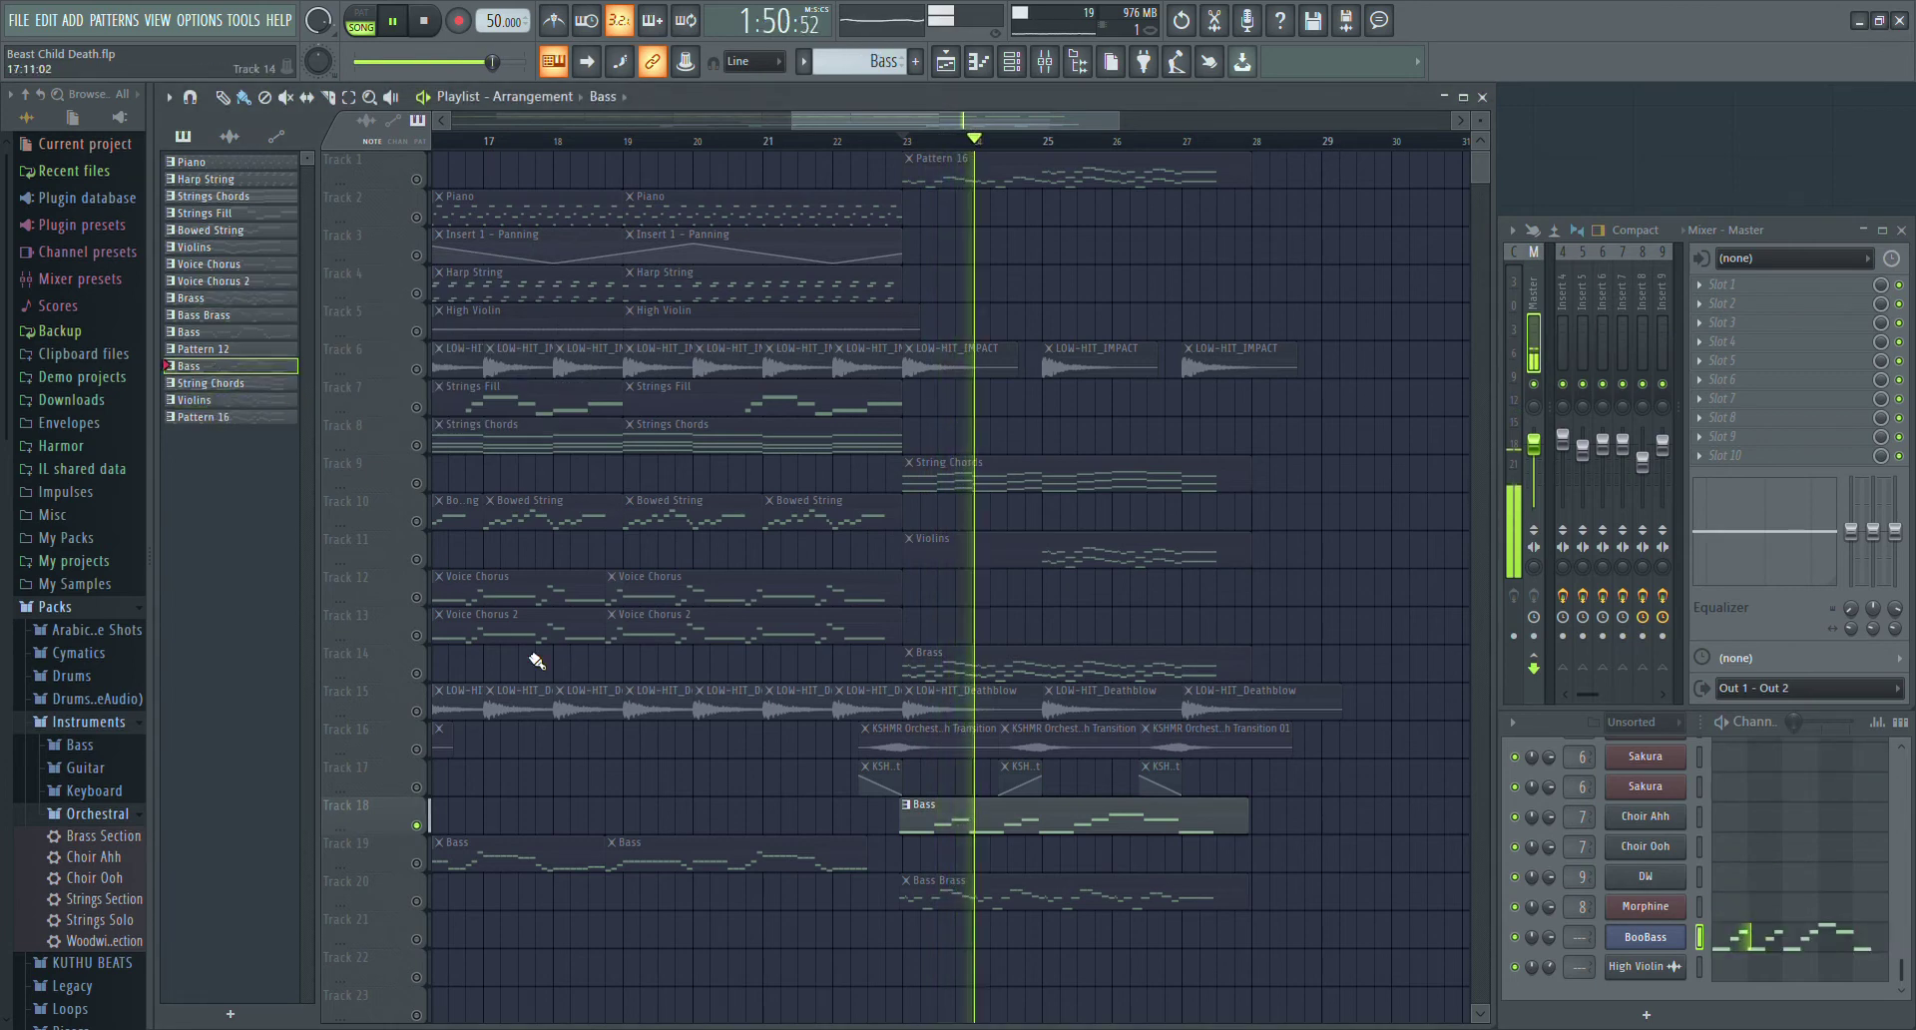
- Play the soloed Bass track from bar 27, stop playback, and inspect its BooBass instrument
{"action": "key", "text": "space"}
{"action": "key", "text": "space"}
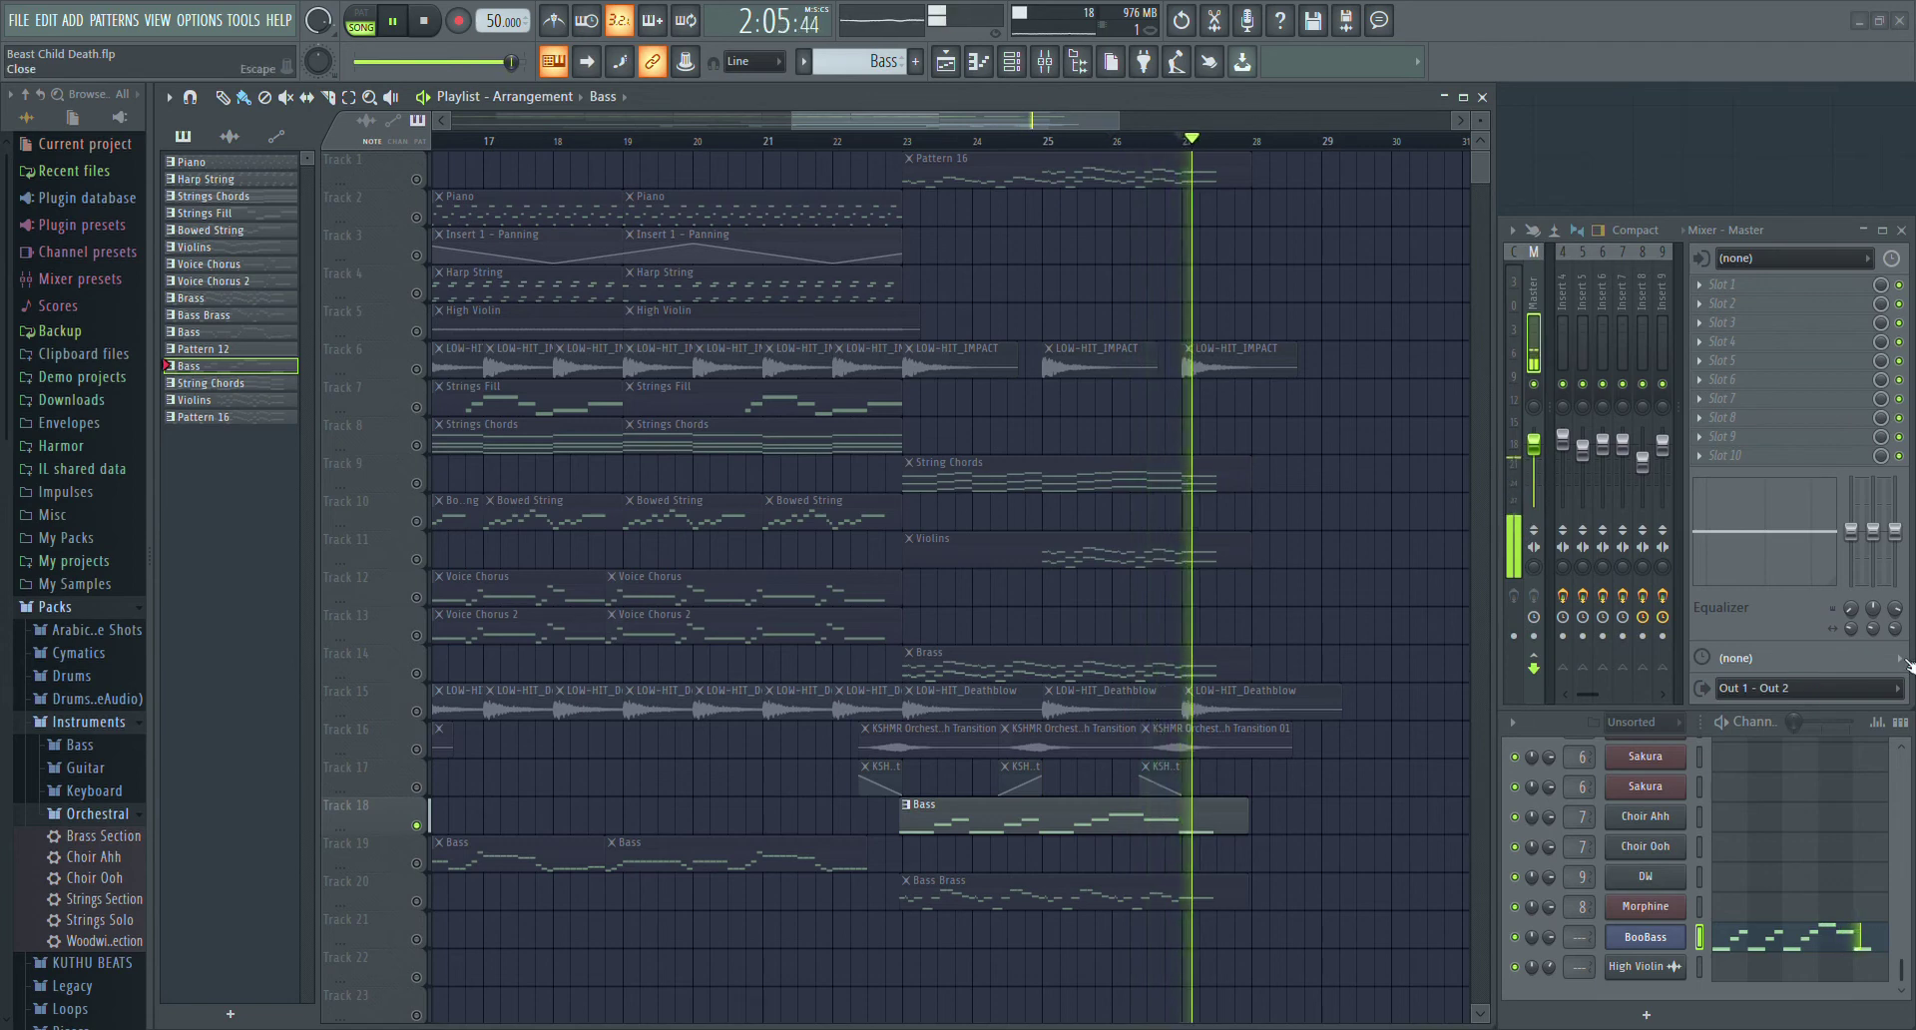
{"action": "key", "text": "space"}
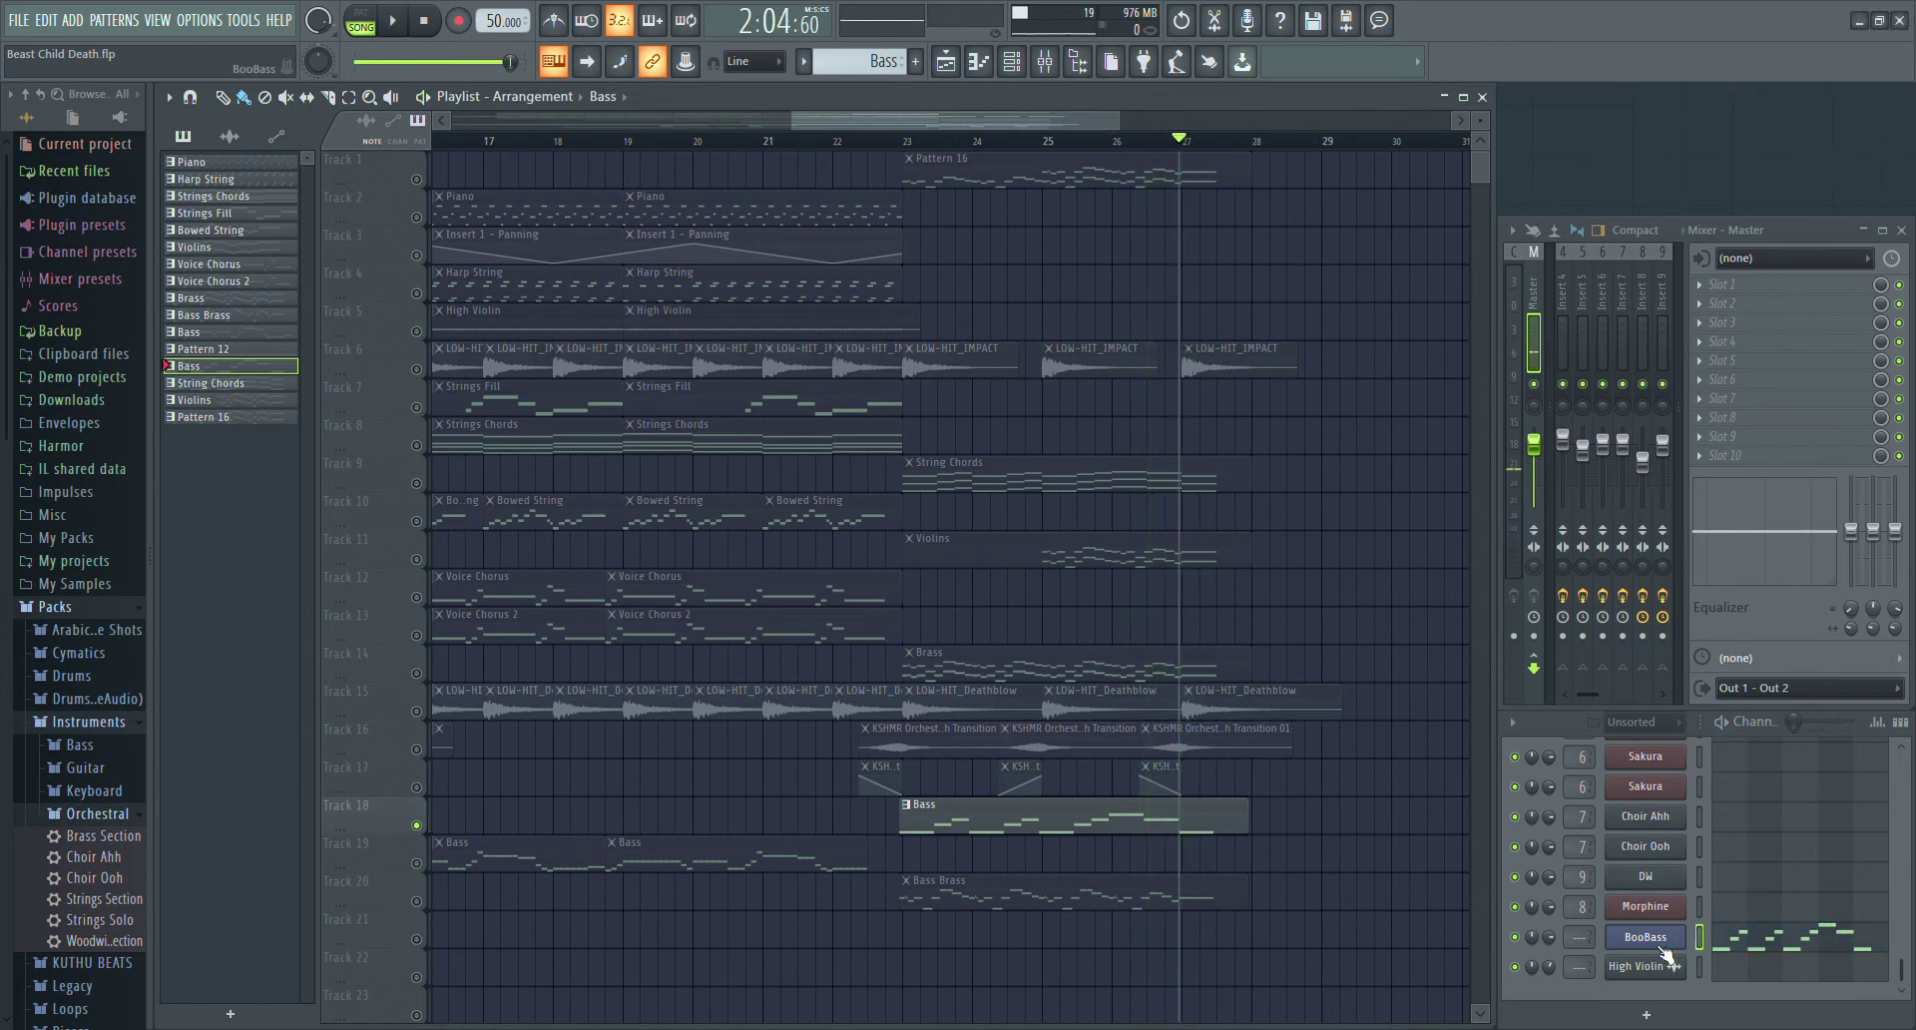
{"action": "left_click", "coordinate": [1658, 945]}
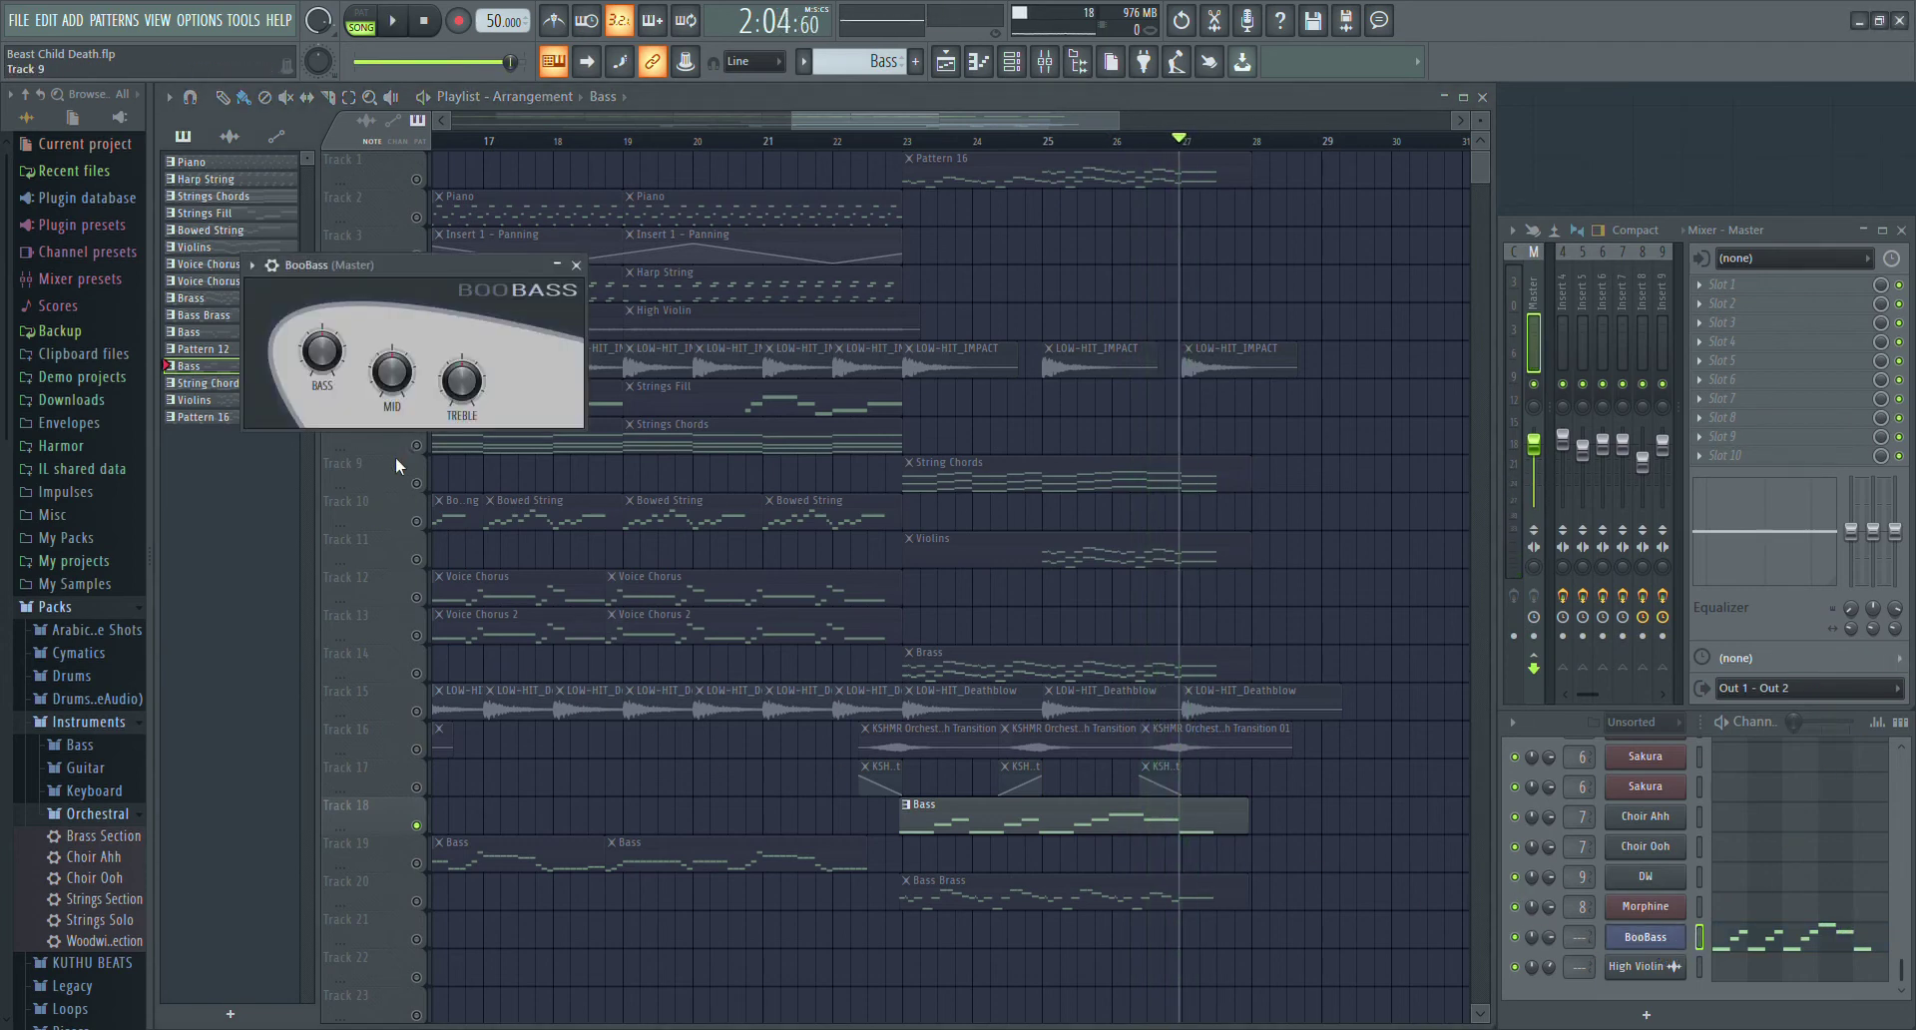
{"action": "left_click", "coordinate": [576, 264]}
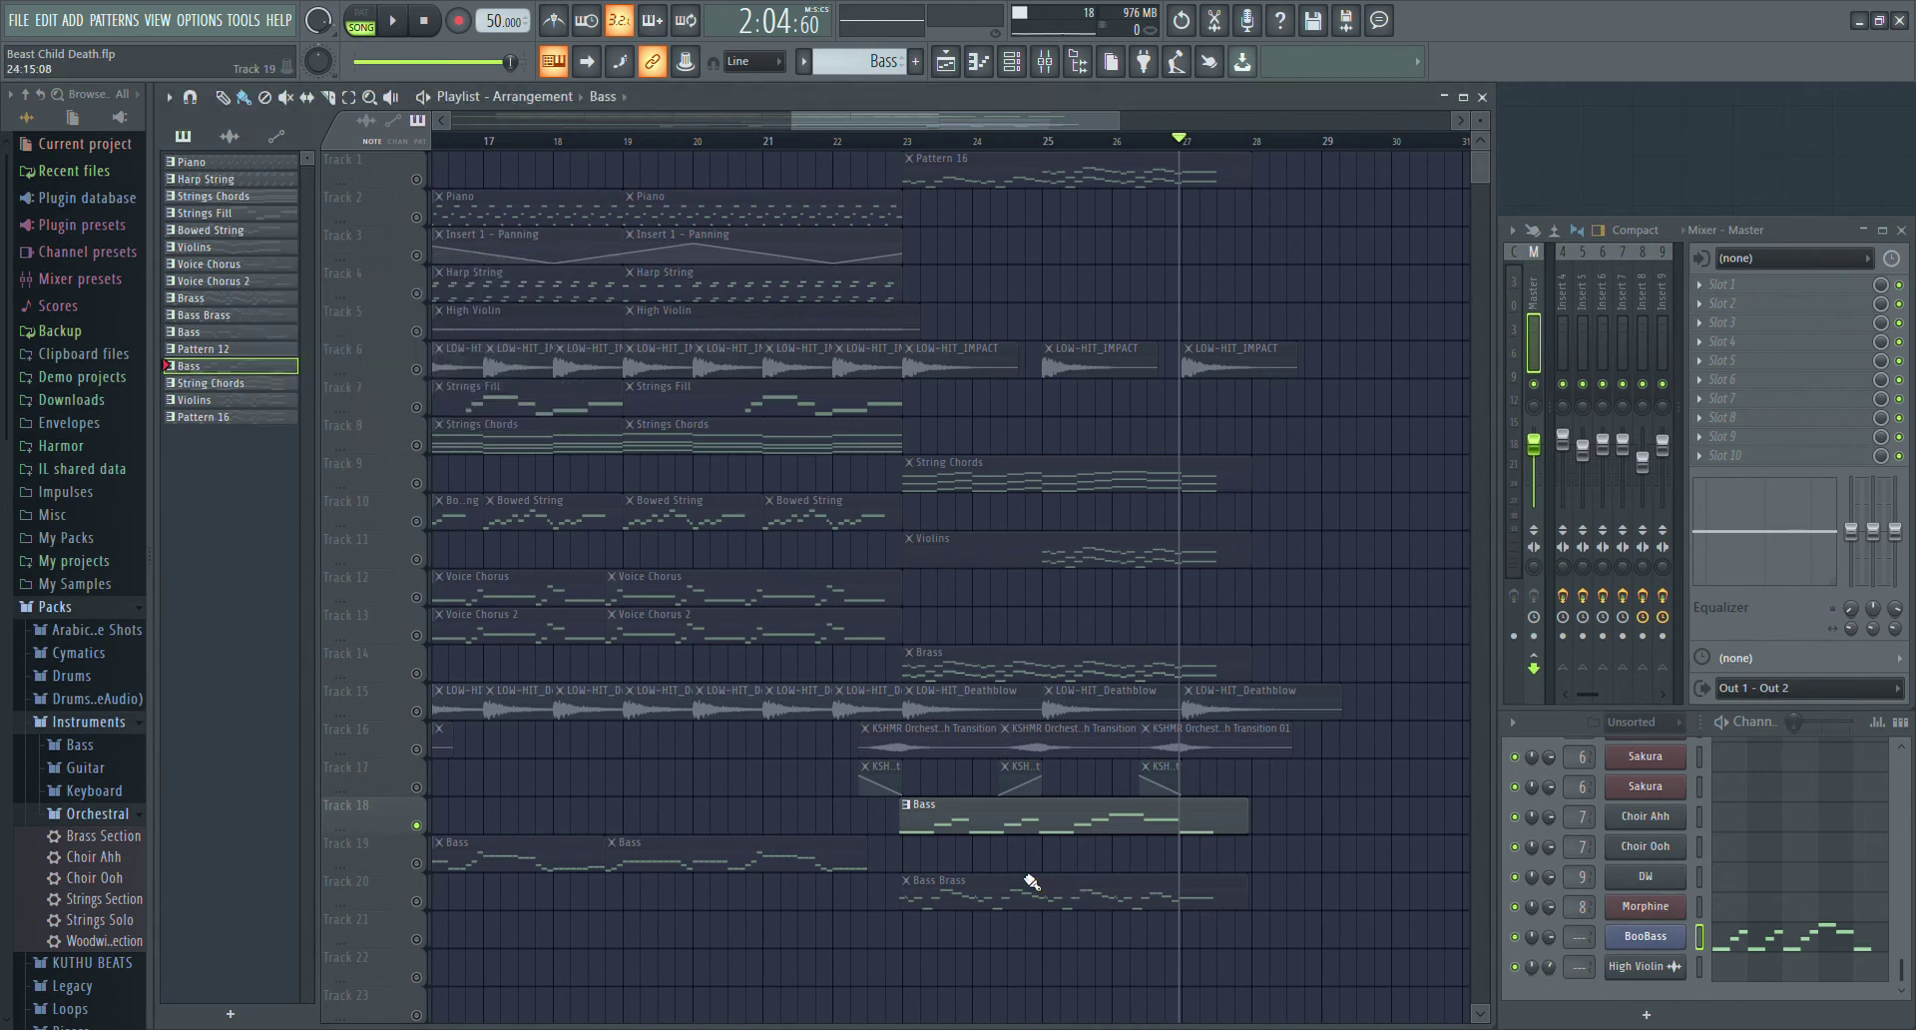
- Solo the Bass Brass track and start playback from bar 23
{"action": "left_click", "coordinate": [421, 902]}
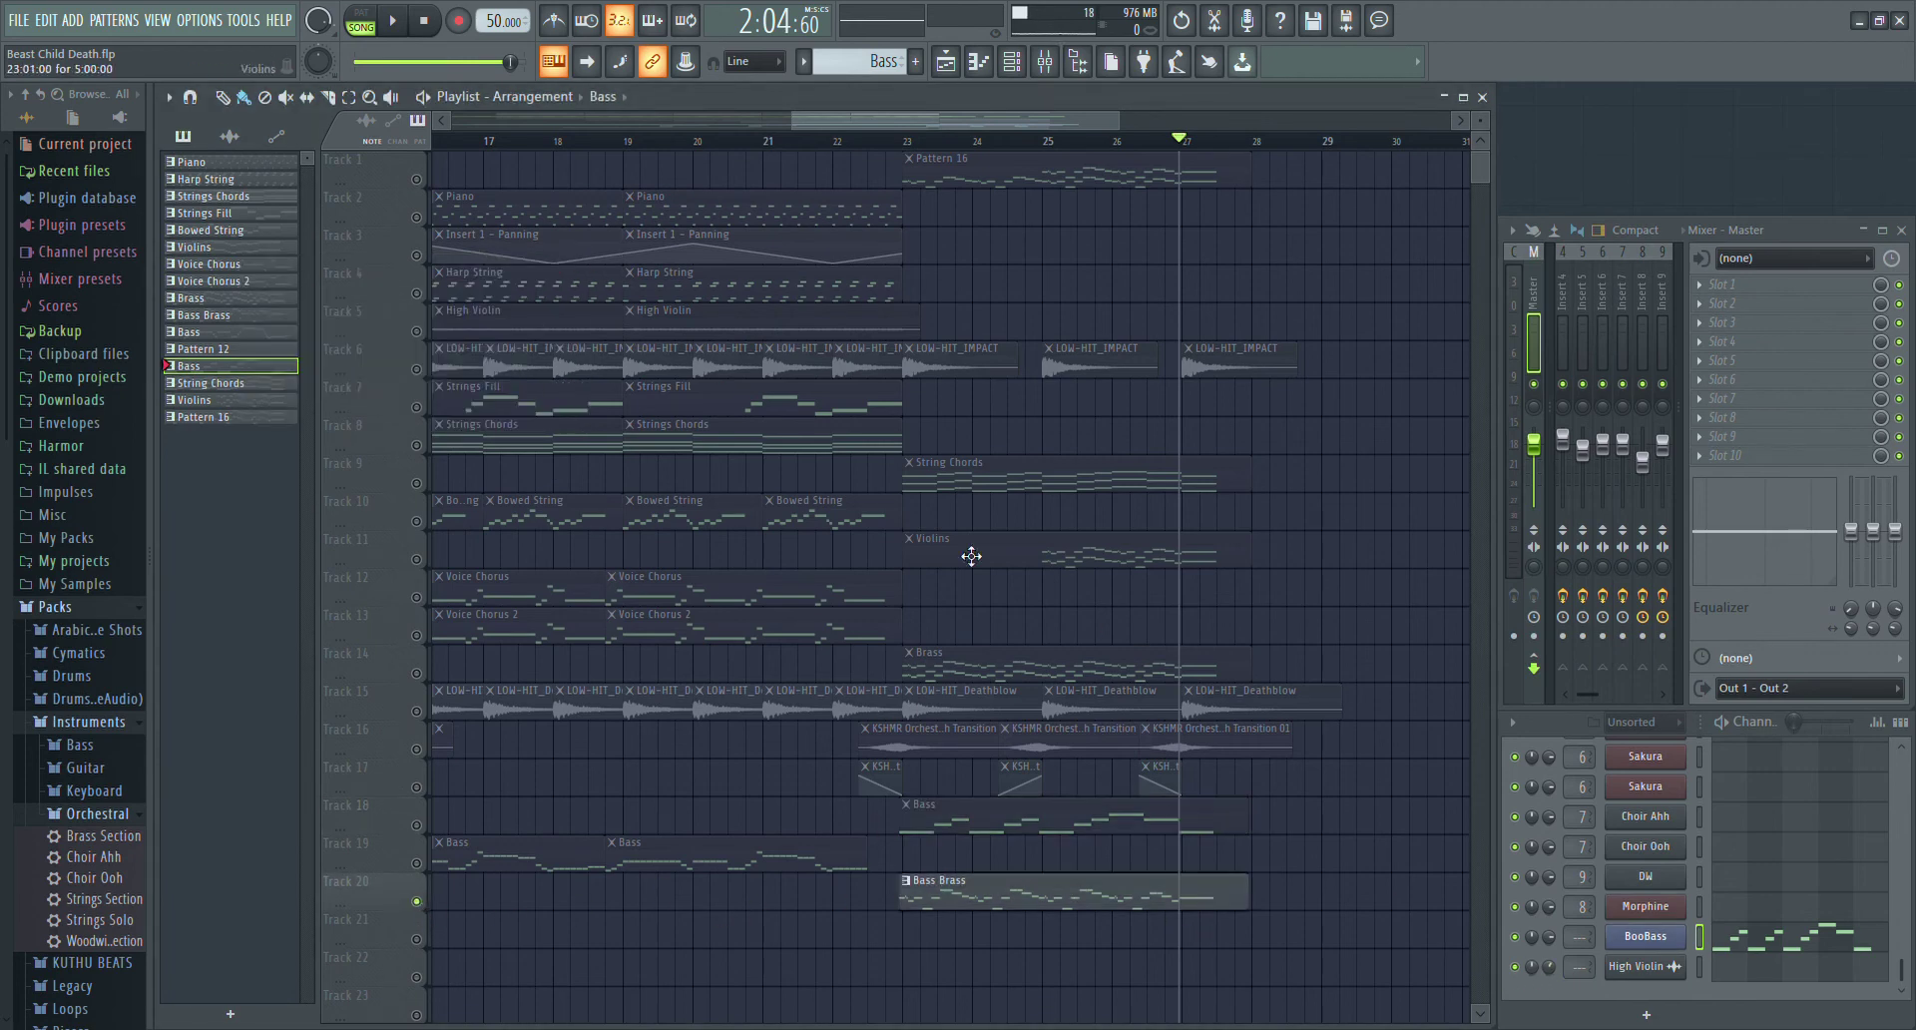
{"action": "left_click", "coordinate": [911, 147]}
{"action": "key", "text": "space"}
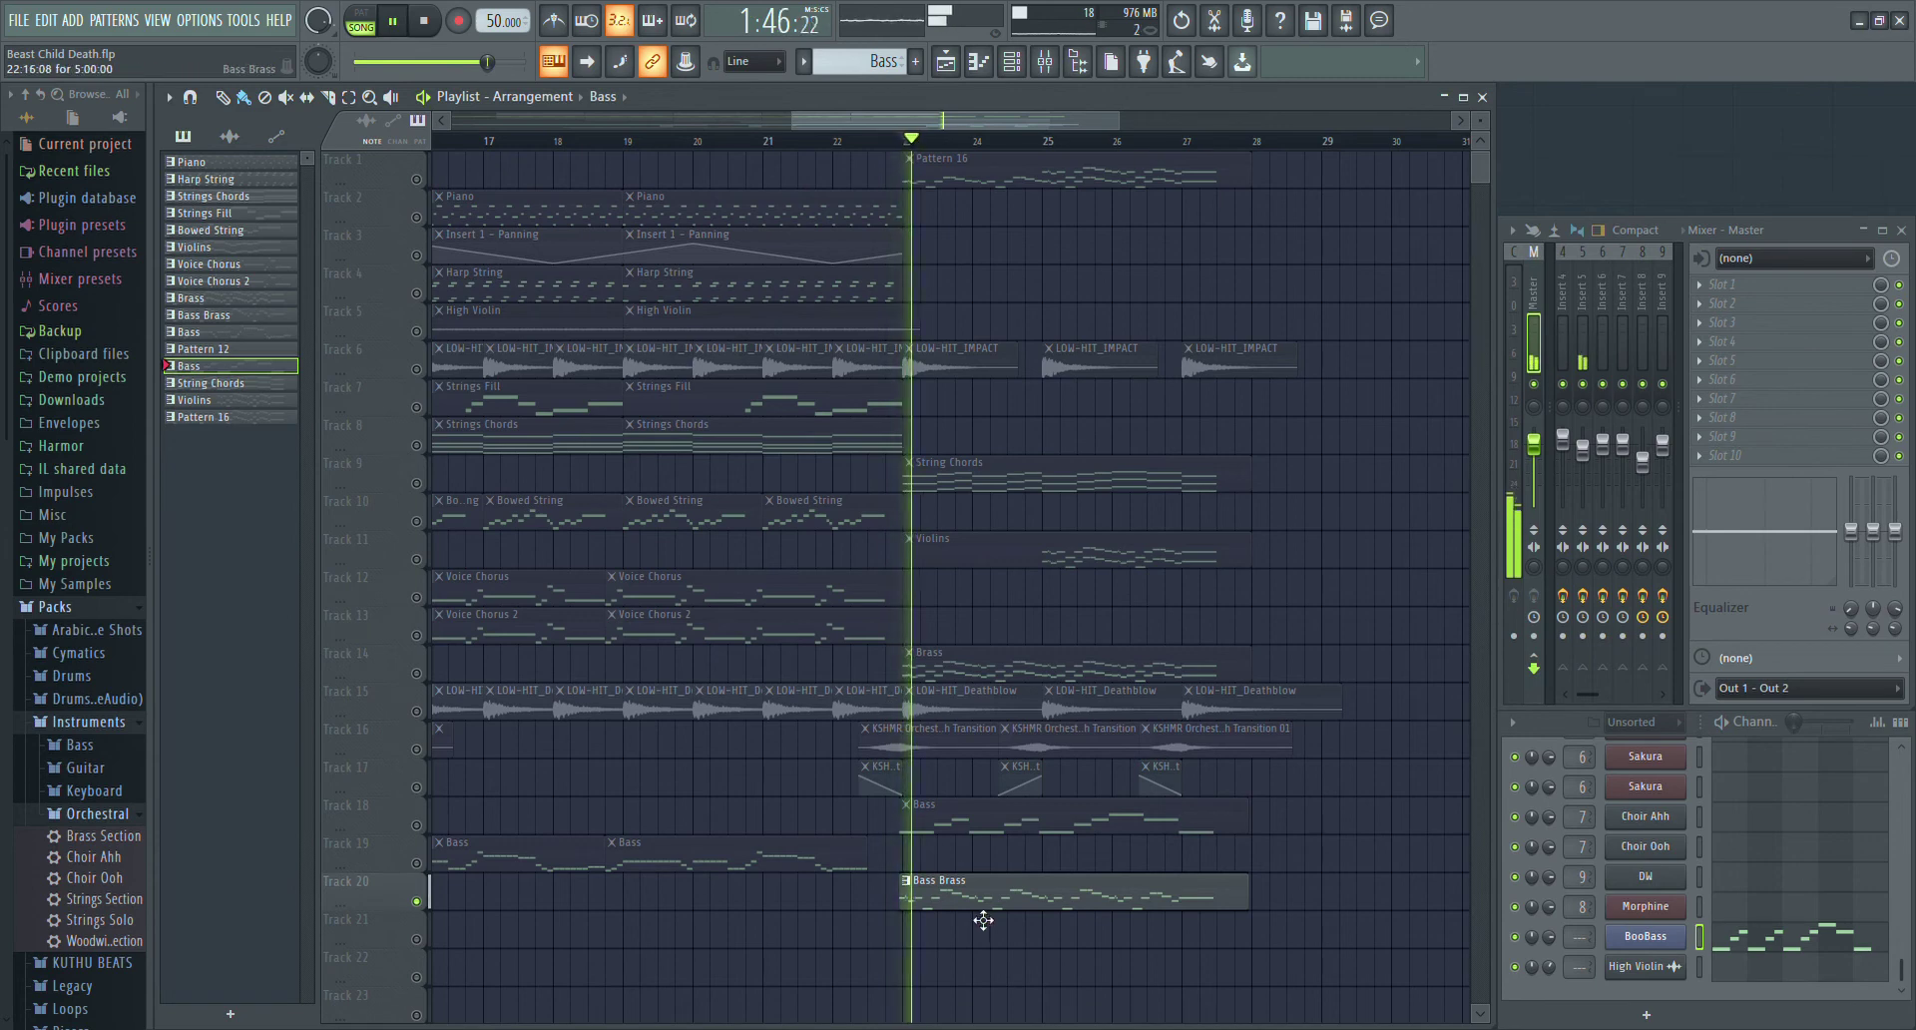
- Select the Bass Brass pattern and open its Bowed 6 Sakura instrument on Insert 5 during playback
{"action": "left_click", "coordinate": [935, 901]}
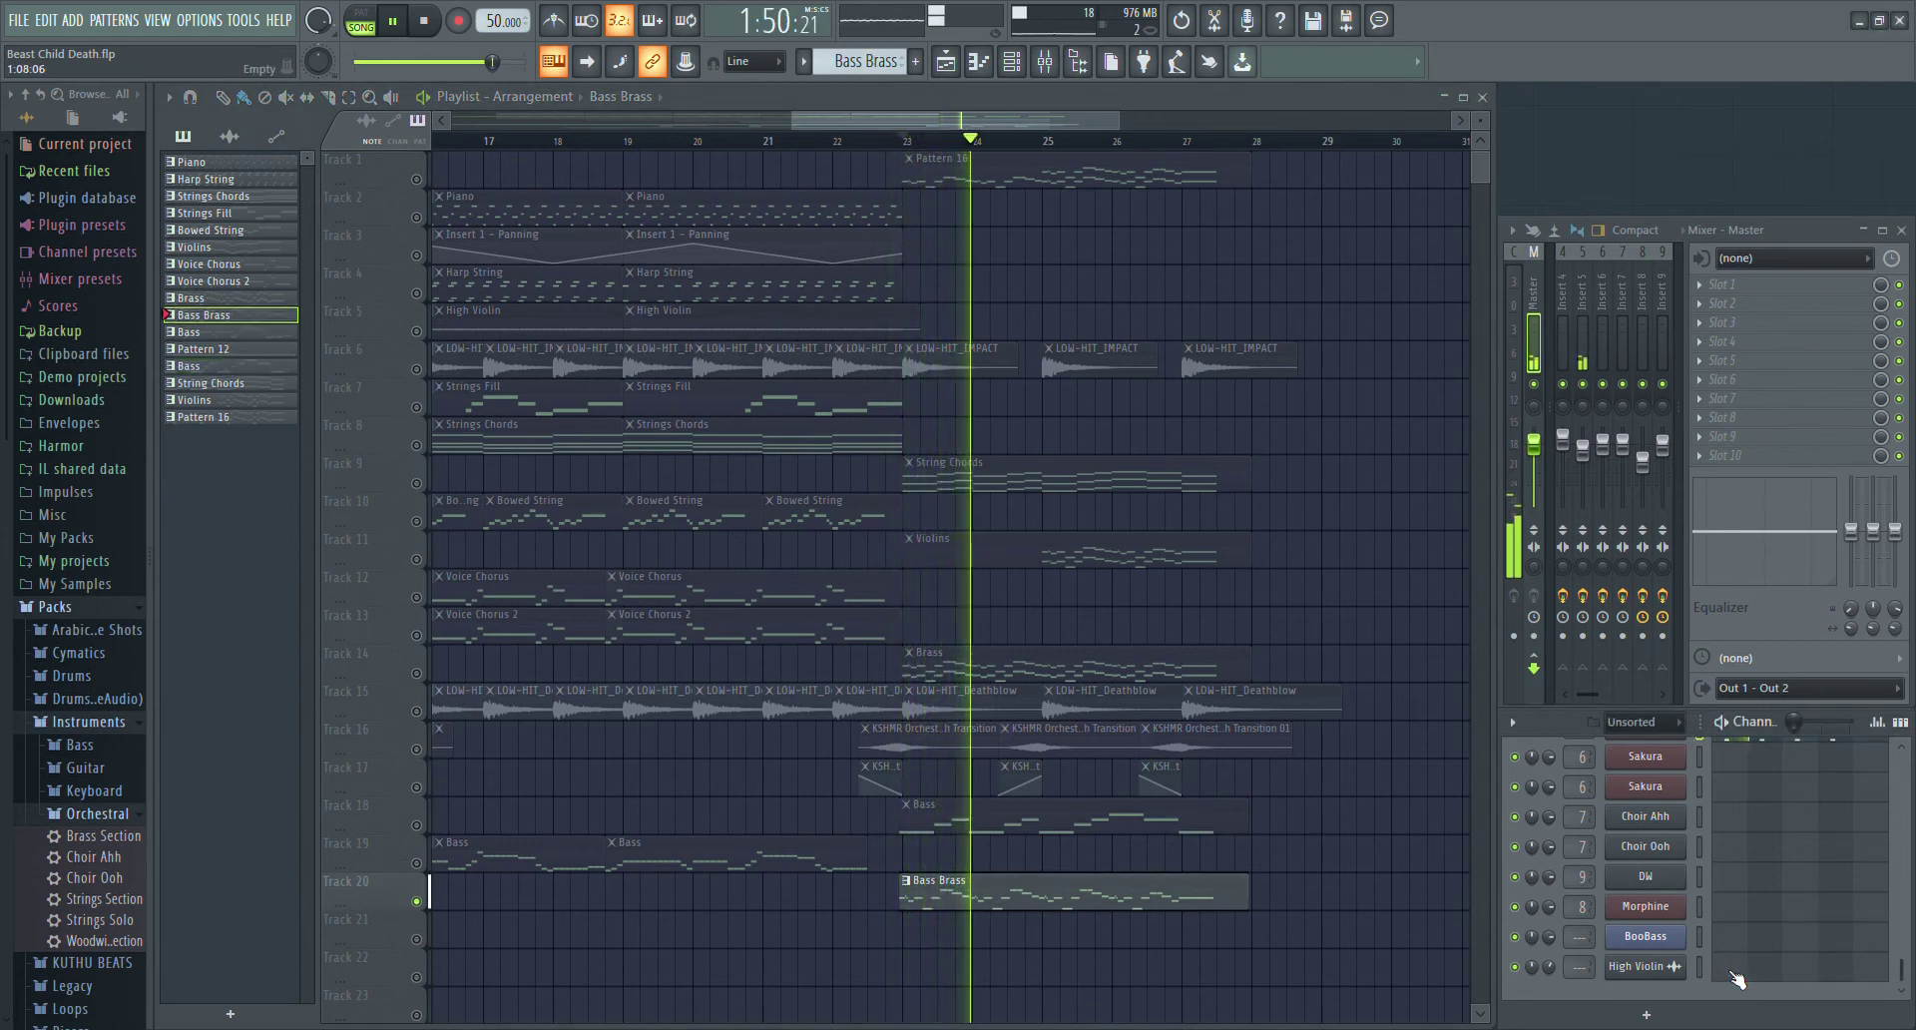
{"action": "scroll", "coordinate": [1731, 958], "scroll_direction": "up", "scroll_amount": 5}
{"action": "left_click", "coordinate": [1645, 888]}
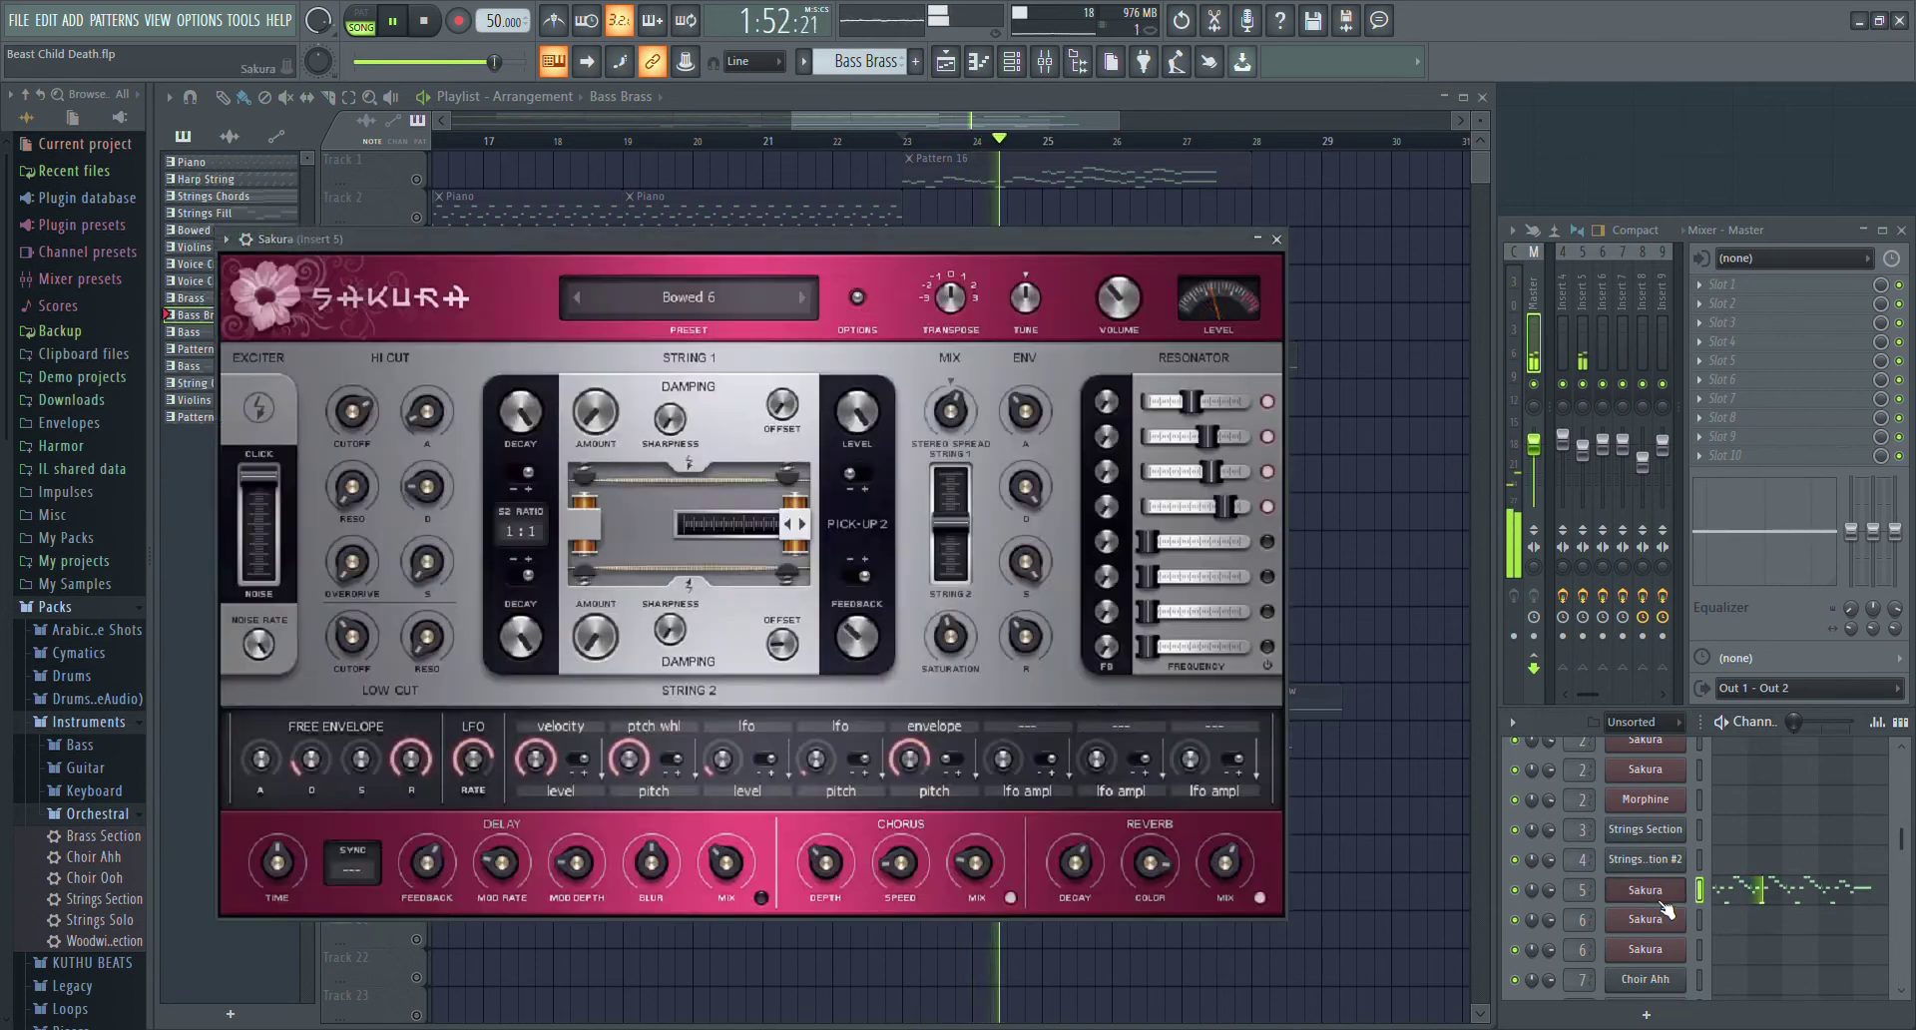
- Close the Sakura instrument, inspect Insert 5's Fruity Reeverb 2 and Fruity Parametric EQ 2 effects, and stop playback
{"action": "left_click", "coordinate": [1277, 239]}
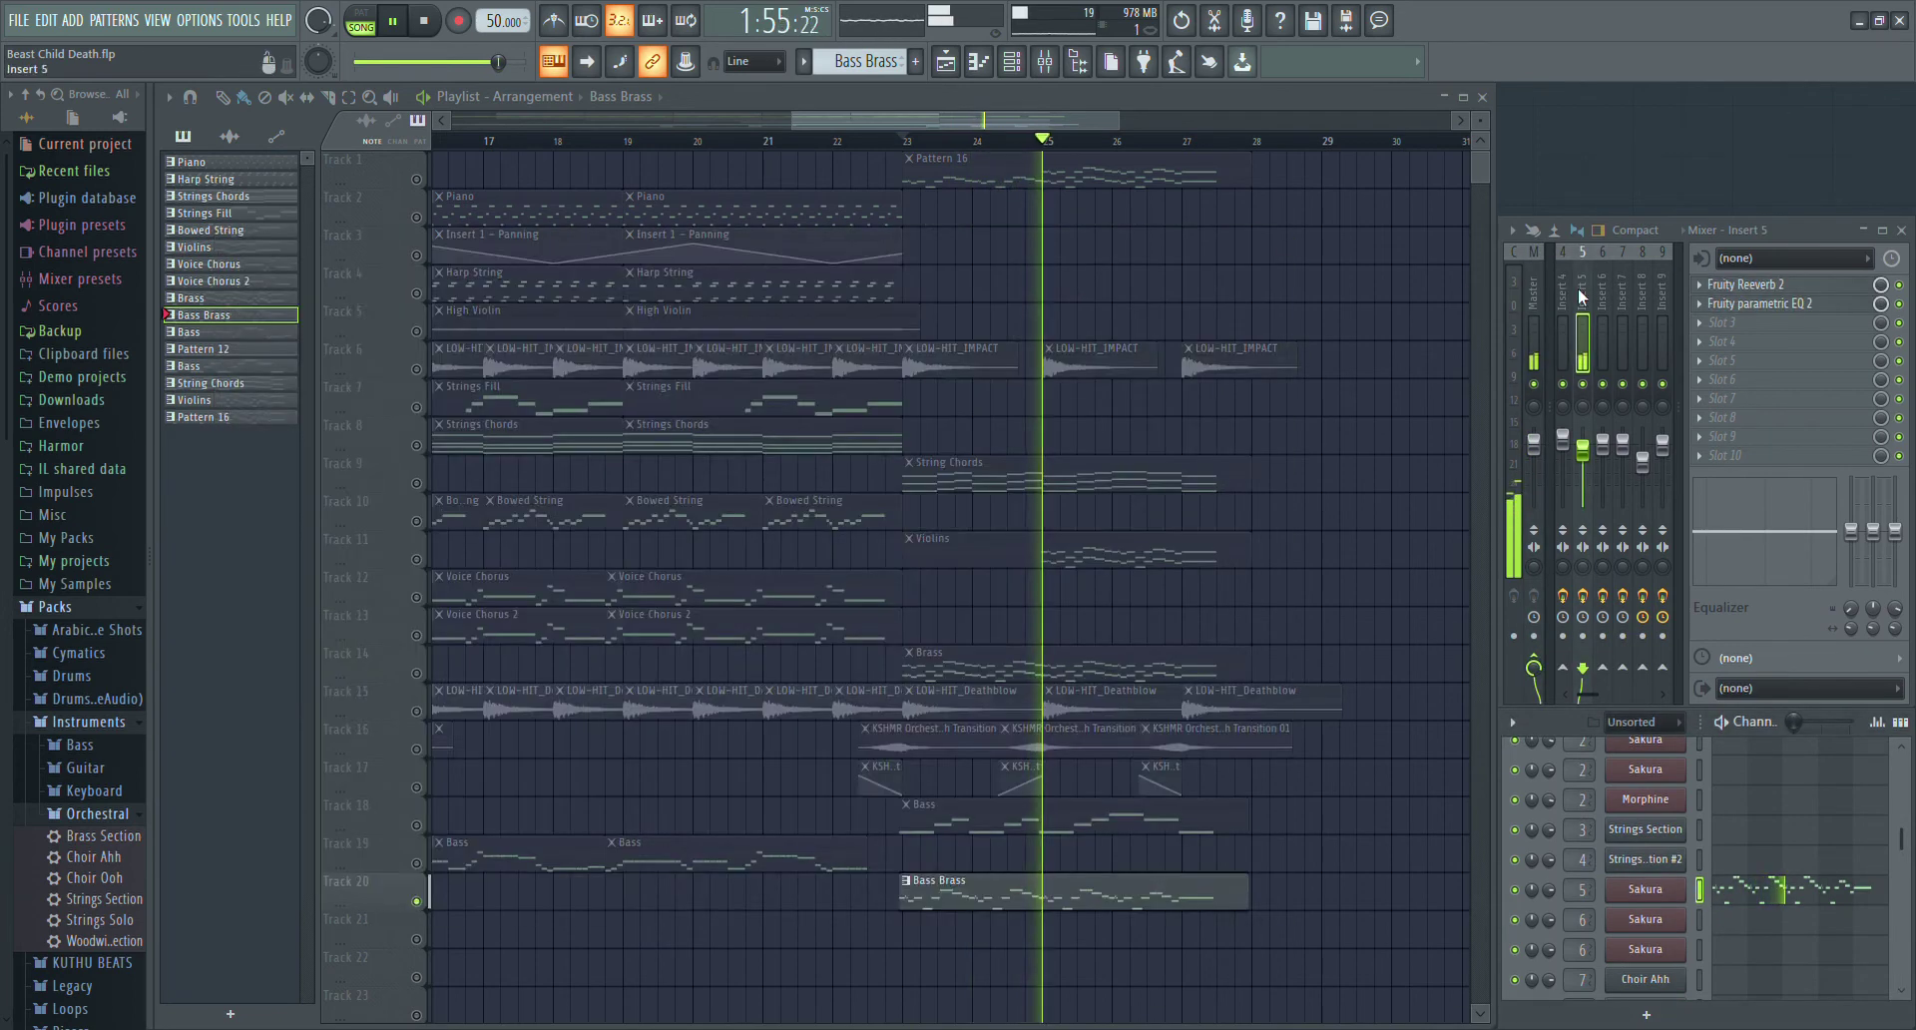
{"action": "left_click", "coordinate": [1740, 286]}
{"action": "left_click", "coordinate": [1742, 288]}
{"action": "left_click", "coordinate": [1747, 303]}
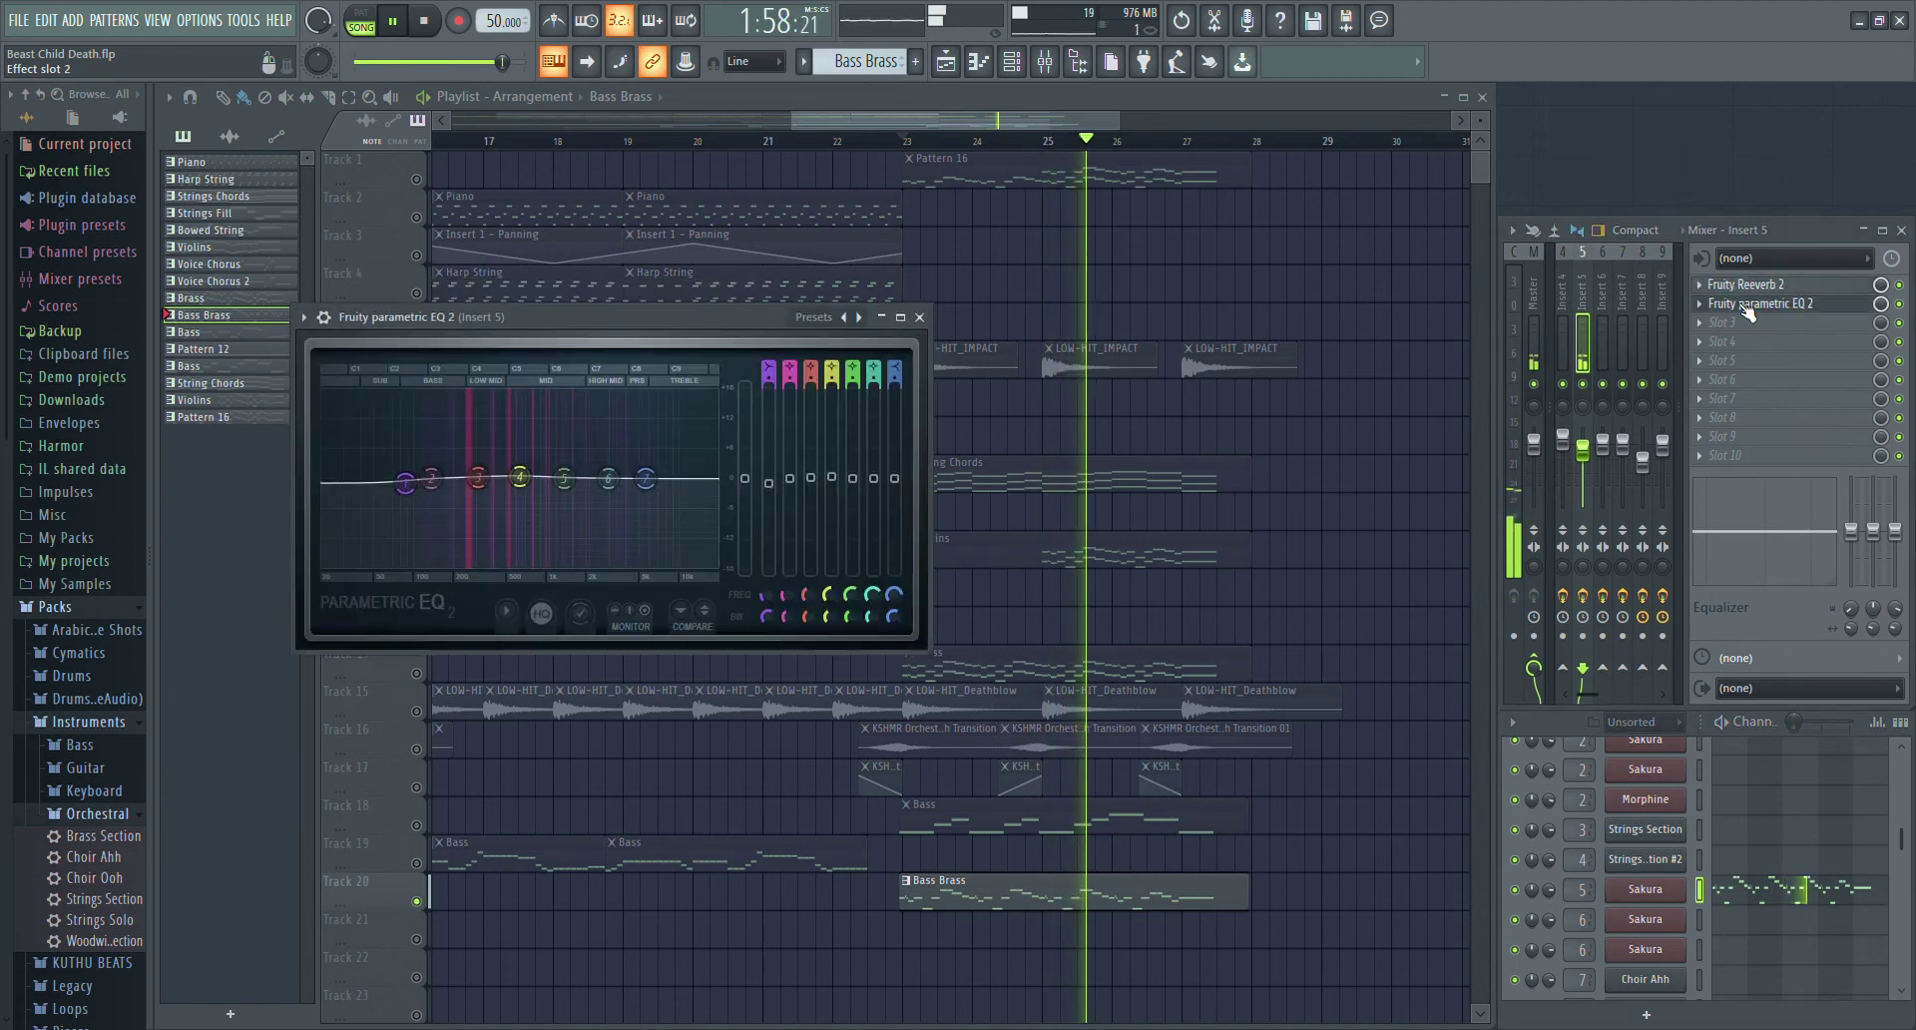
{"action": "left_click", "coordinate": [1746, 307]}
{"action": "key", "text": "space"}
- Unmute the Bass track that starts in bar 6, play it from just before bar 7, and select its Bass pattern
{"action": "scroll", "coordinate": [616, 842], "scroll_direction": "down", "scroll_amount": 5}
{"action": "scroll", "coordinate": [615, 842], "scroll_direction": "down", "scroll_amount": 4}
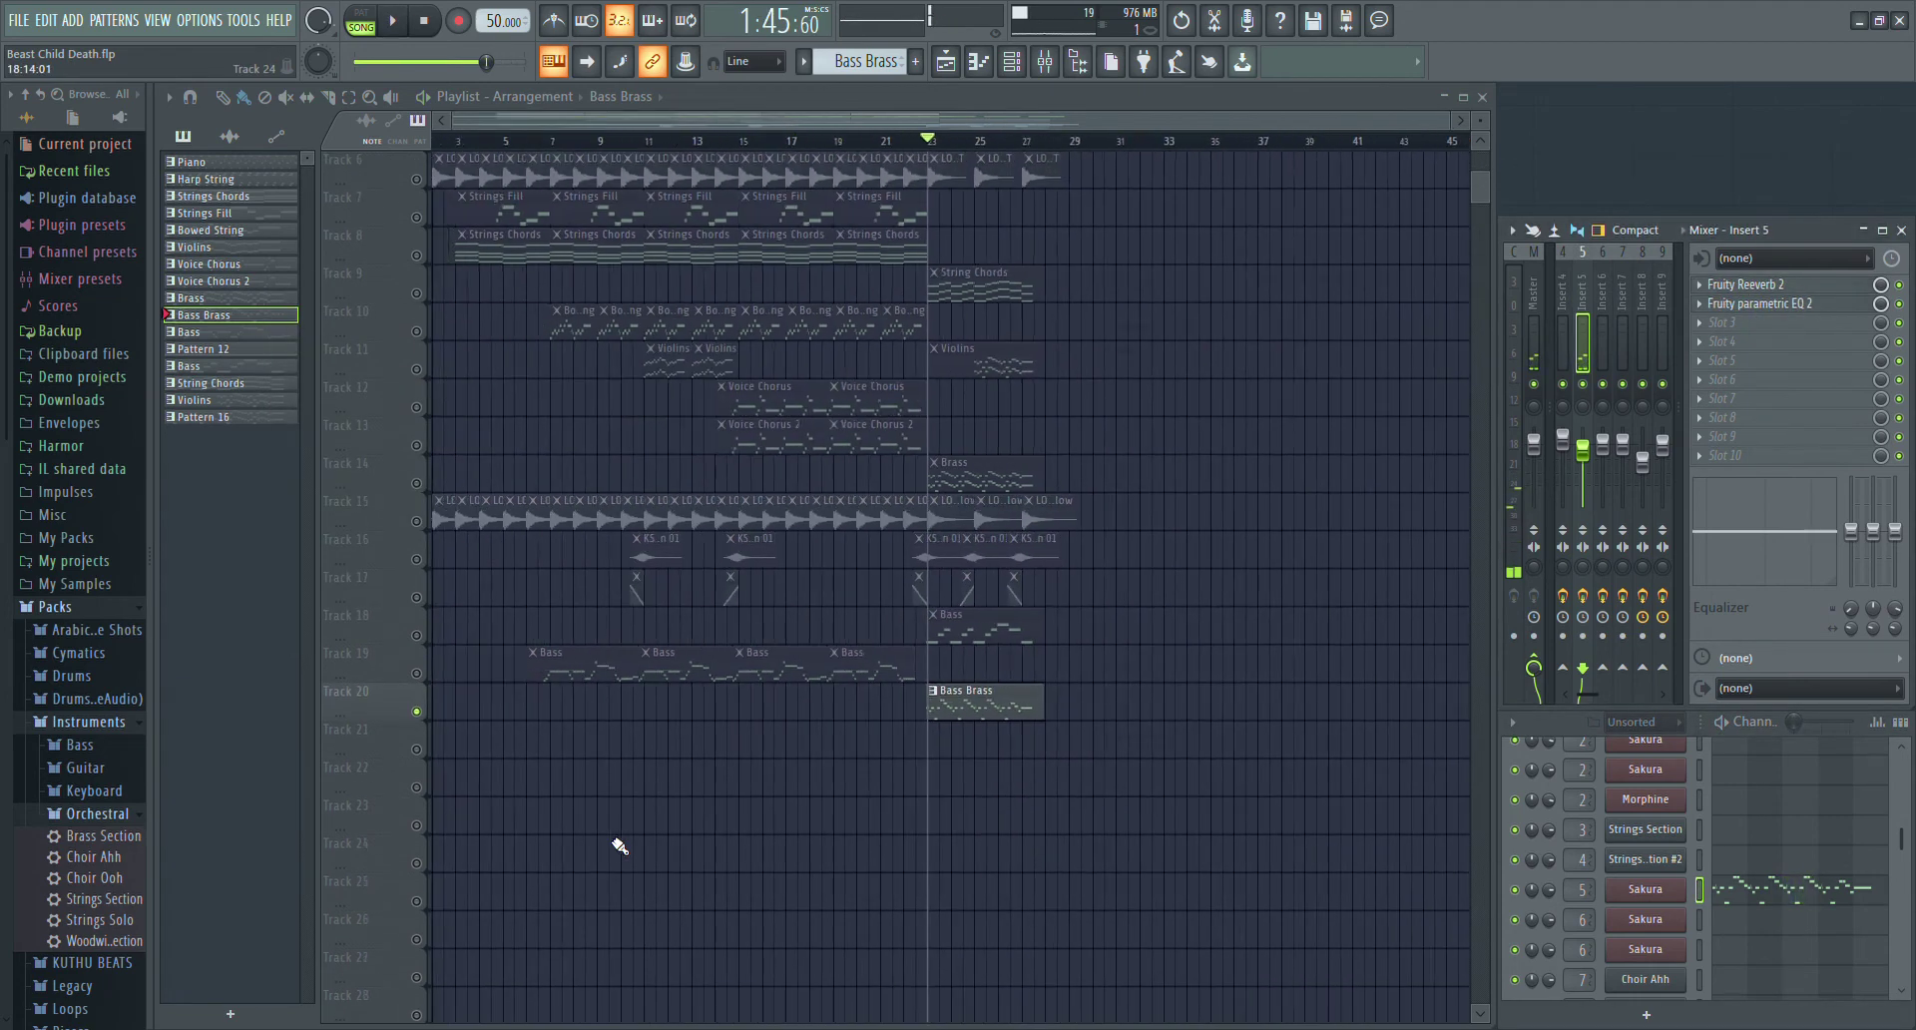
{"action": "scroll", "coordinate": [623, 726], "scroll_direction": "up", "scroll_amount": 3}
{"action": "left_click", "coordinate": [368, 649]}
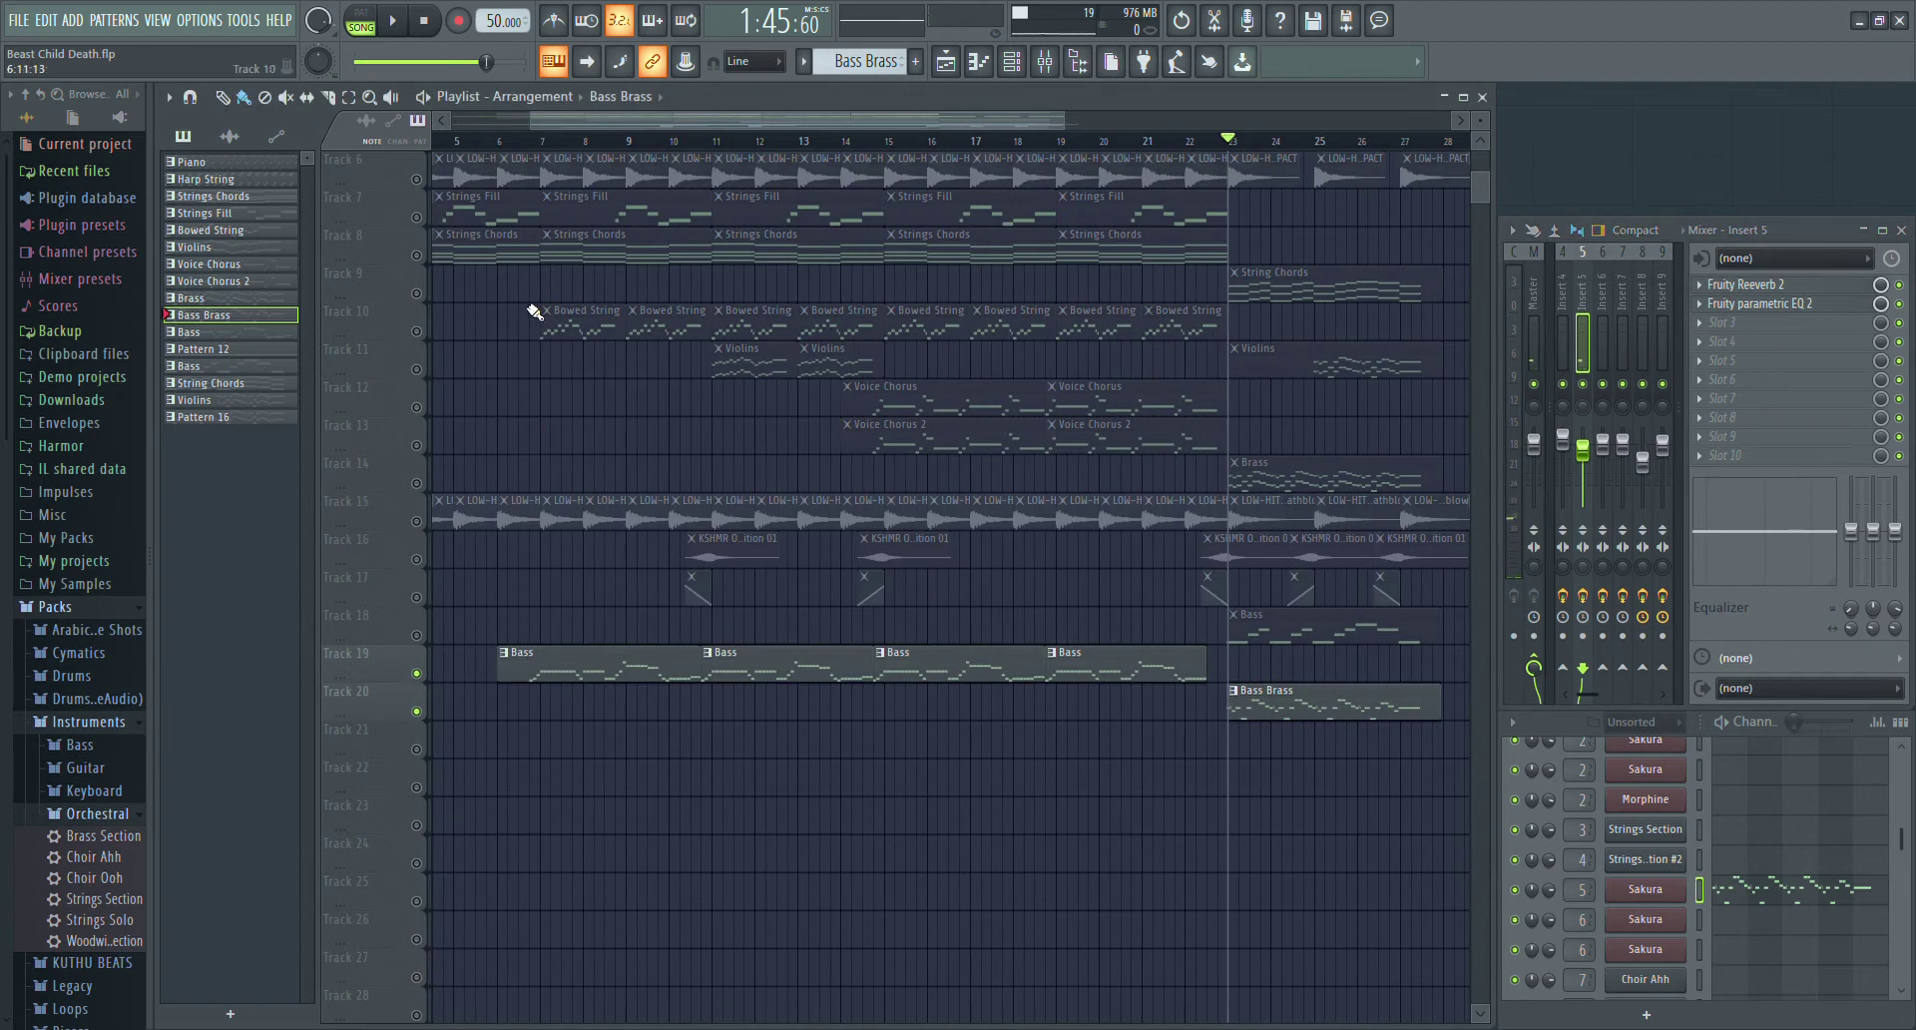
{"action": "left_click", "coordinate": [530, 142]}
{"action": "key", "text": "space"}
{"action": "scroll", "coordinate": [541, 713], "scroll_direction": "up", "scroll_amount": 4}
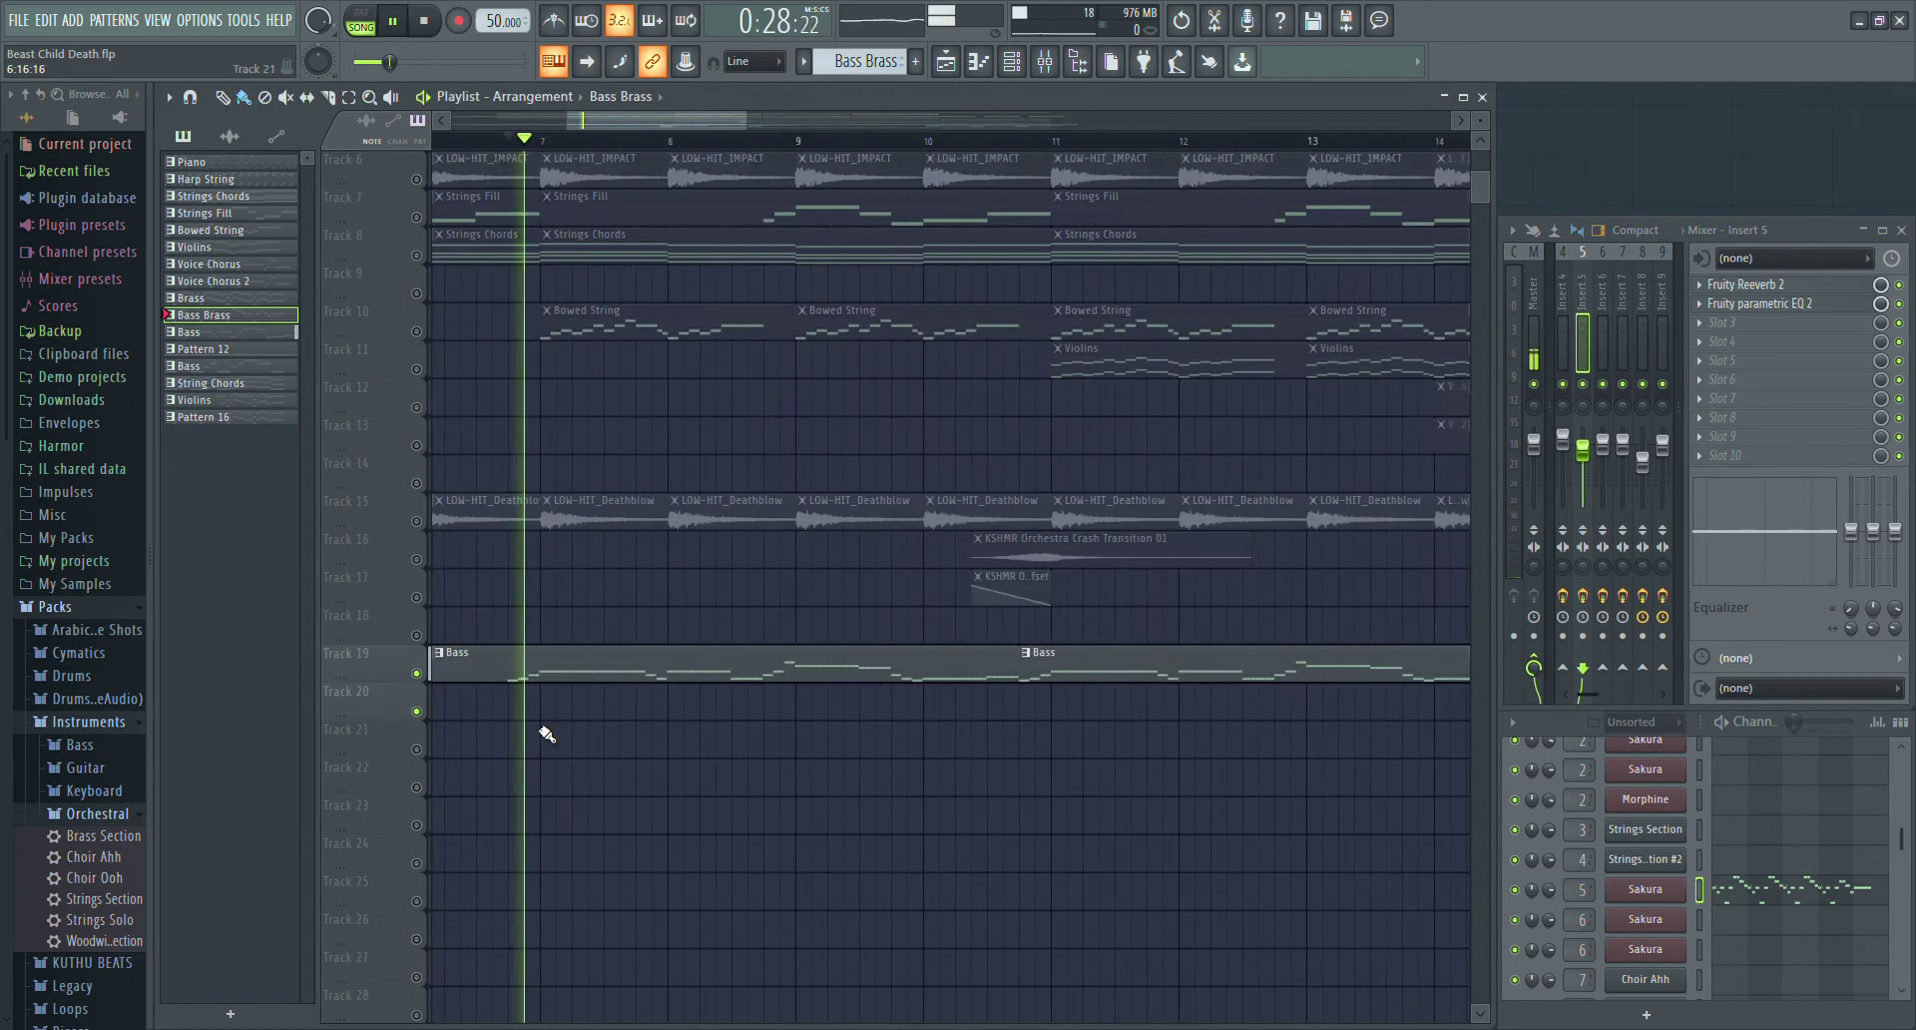
{"action": "left_click", "coordinate": [547, 680]}
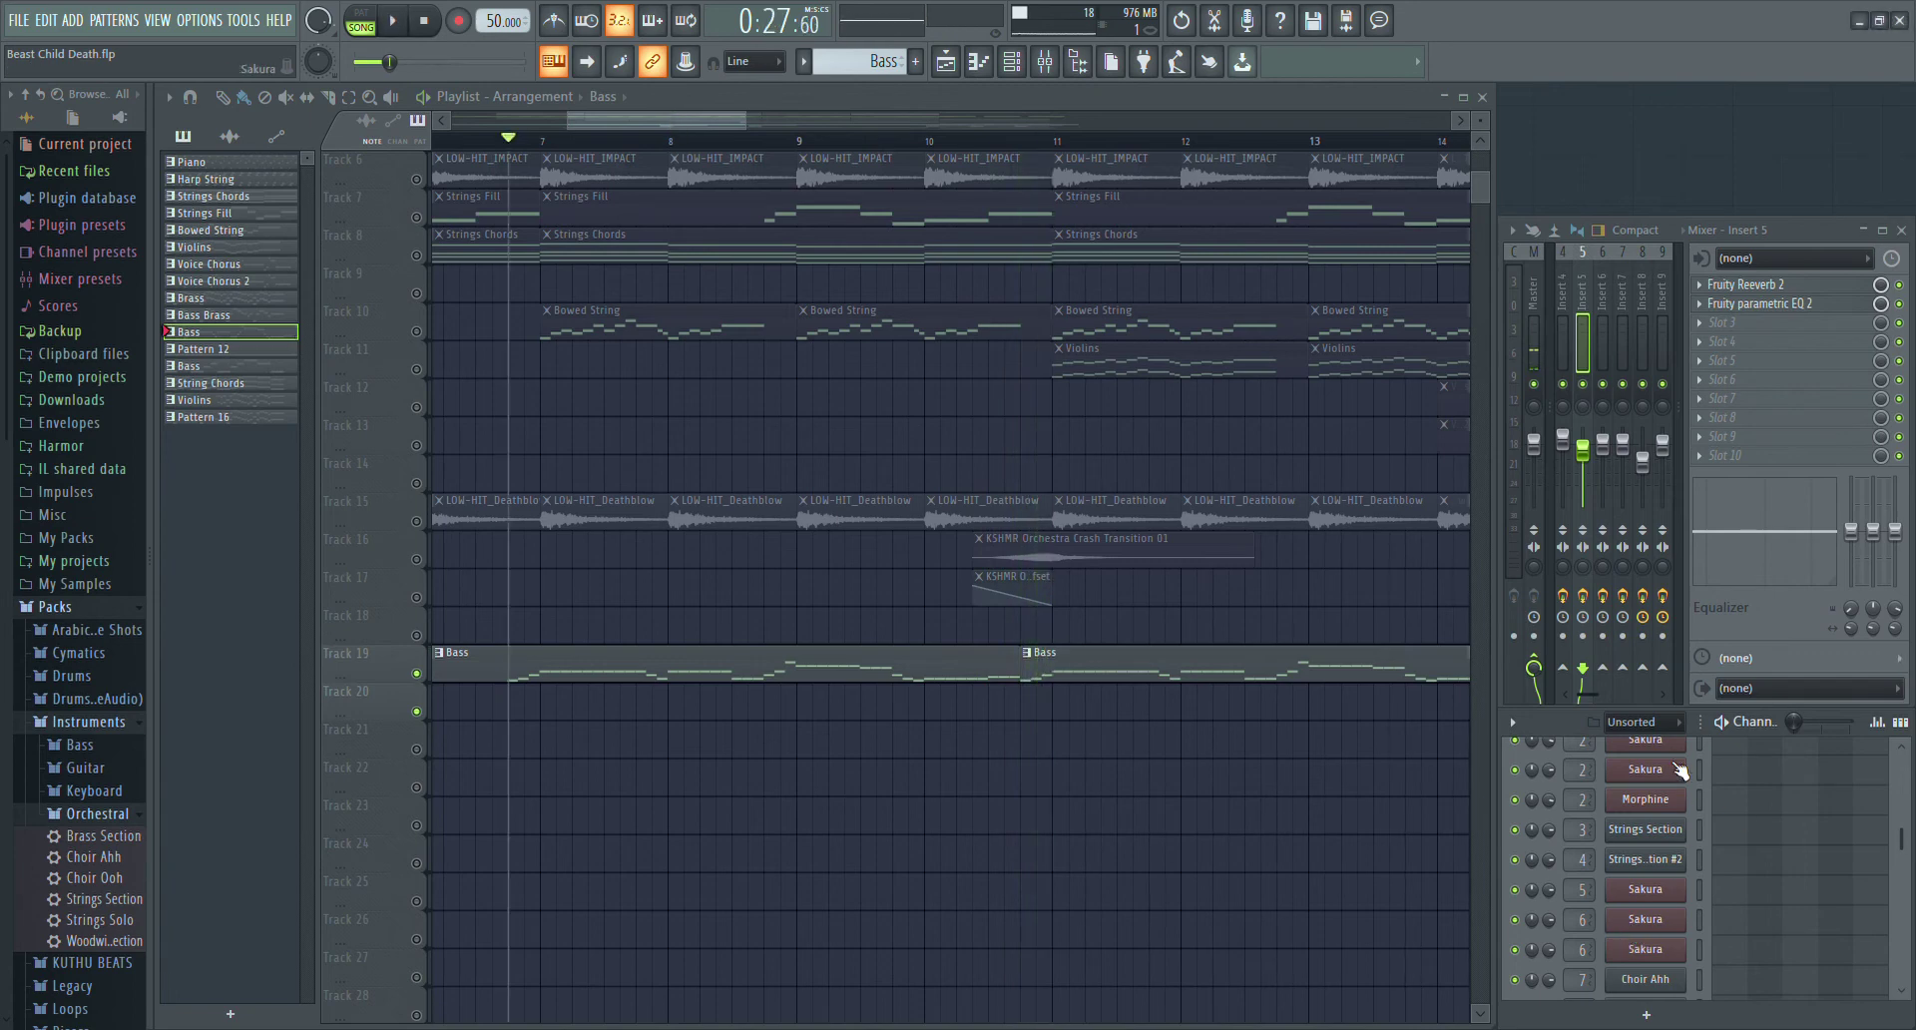
{"action": "key", "text": "space"}
- Unmute all playlist tracks and collapse the Packs folder in the browser
{"action": "scroll", "coordinate": [1028, 868], "scroll_direction": "down", "scroll_amount": 5}
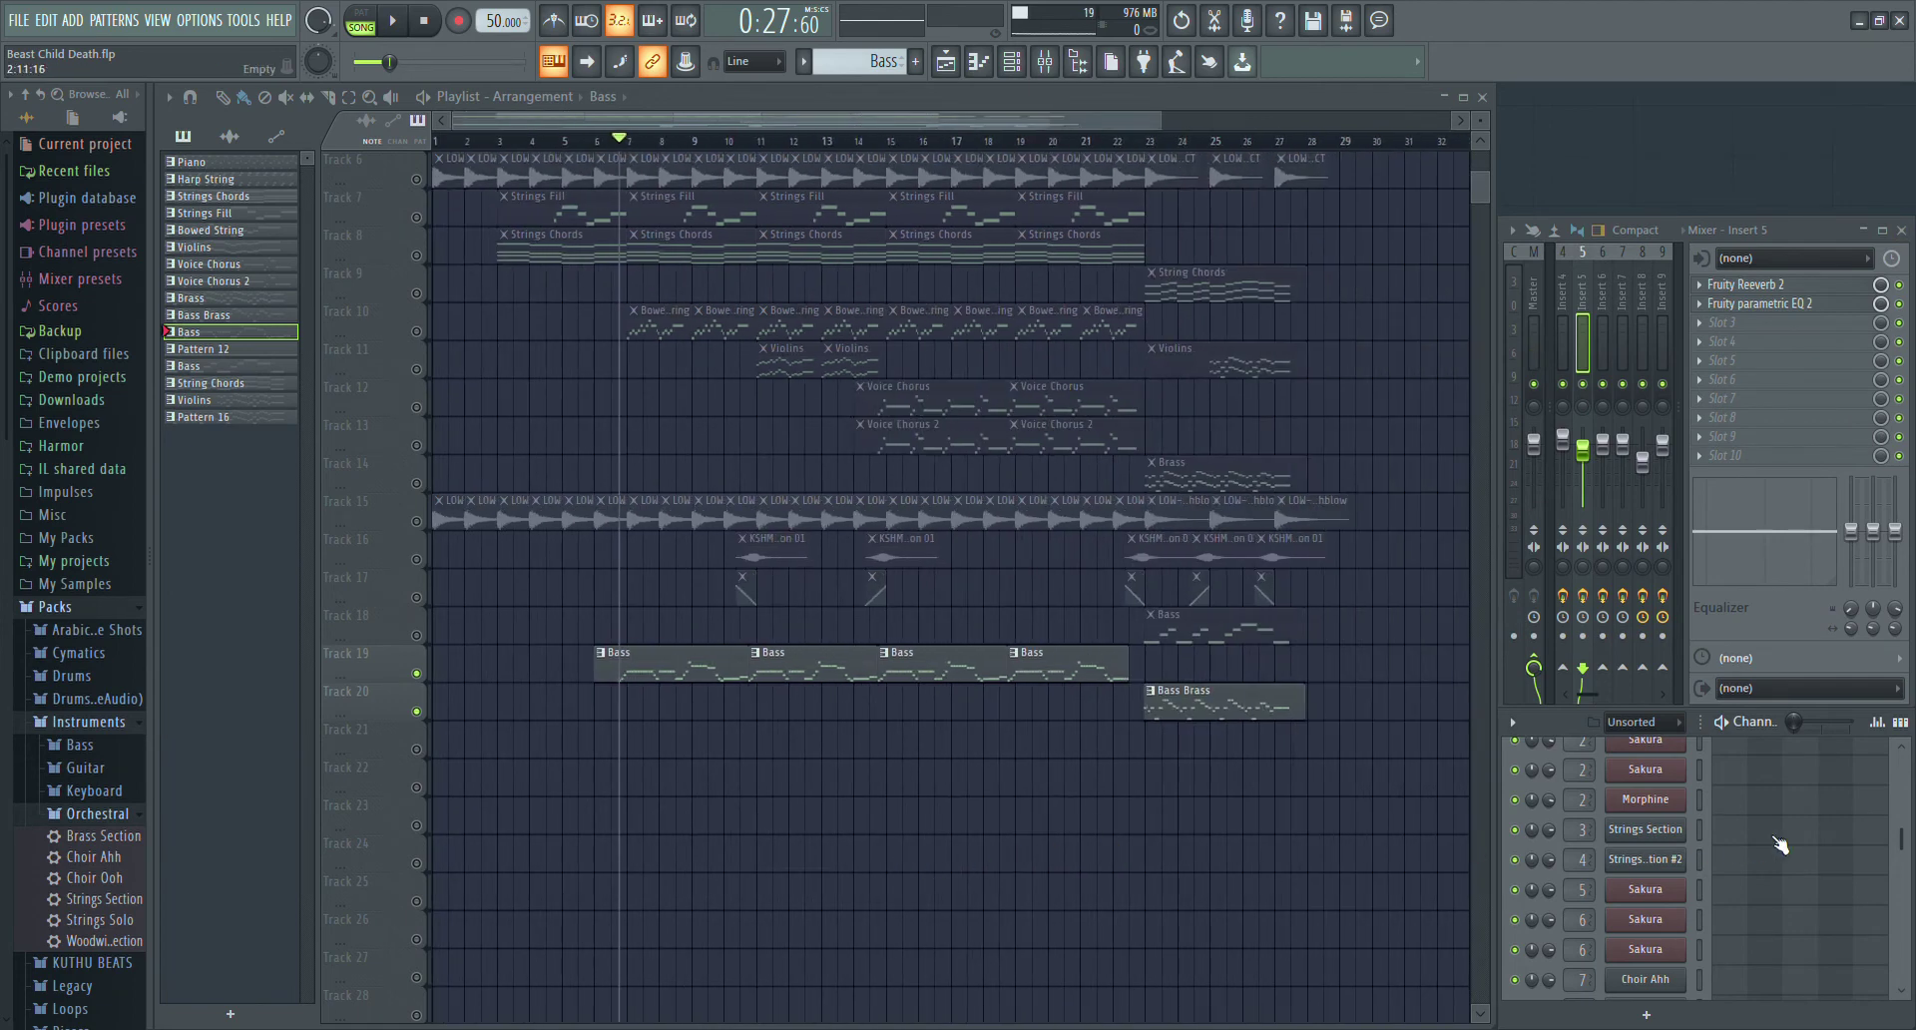
{"action": "right_click", "coordinate": [418, 674]}
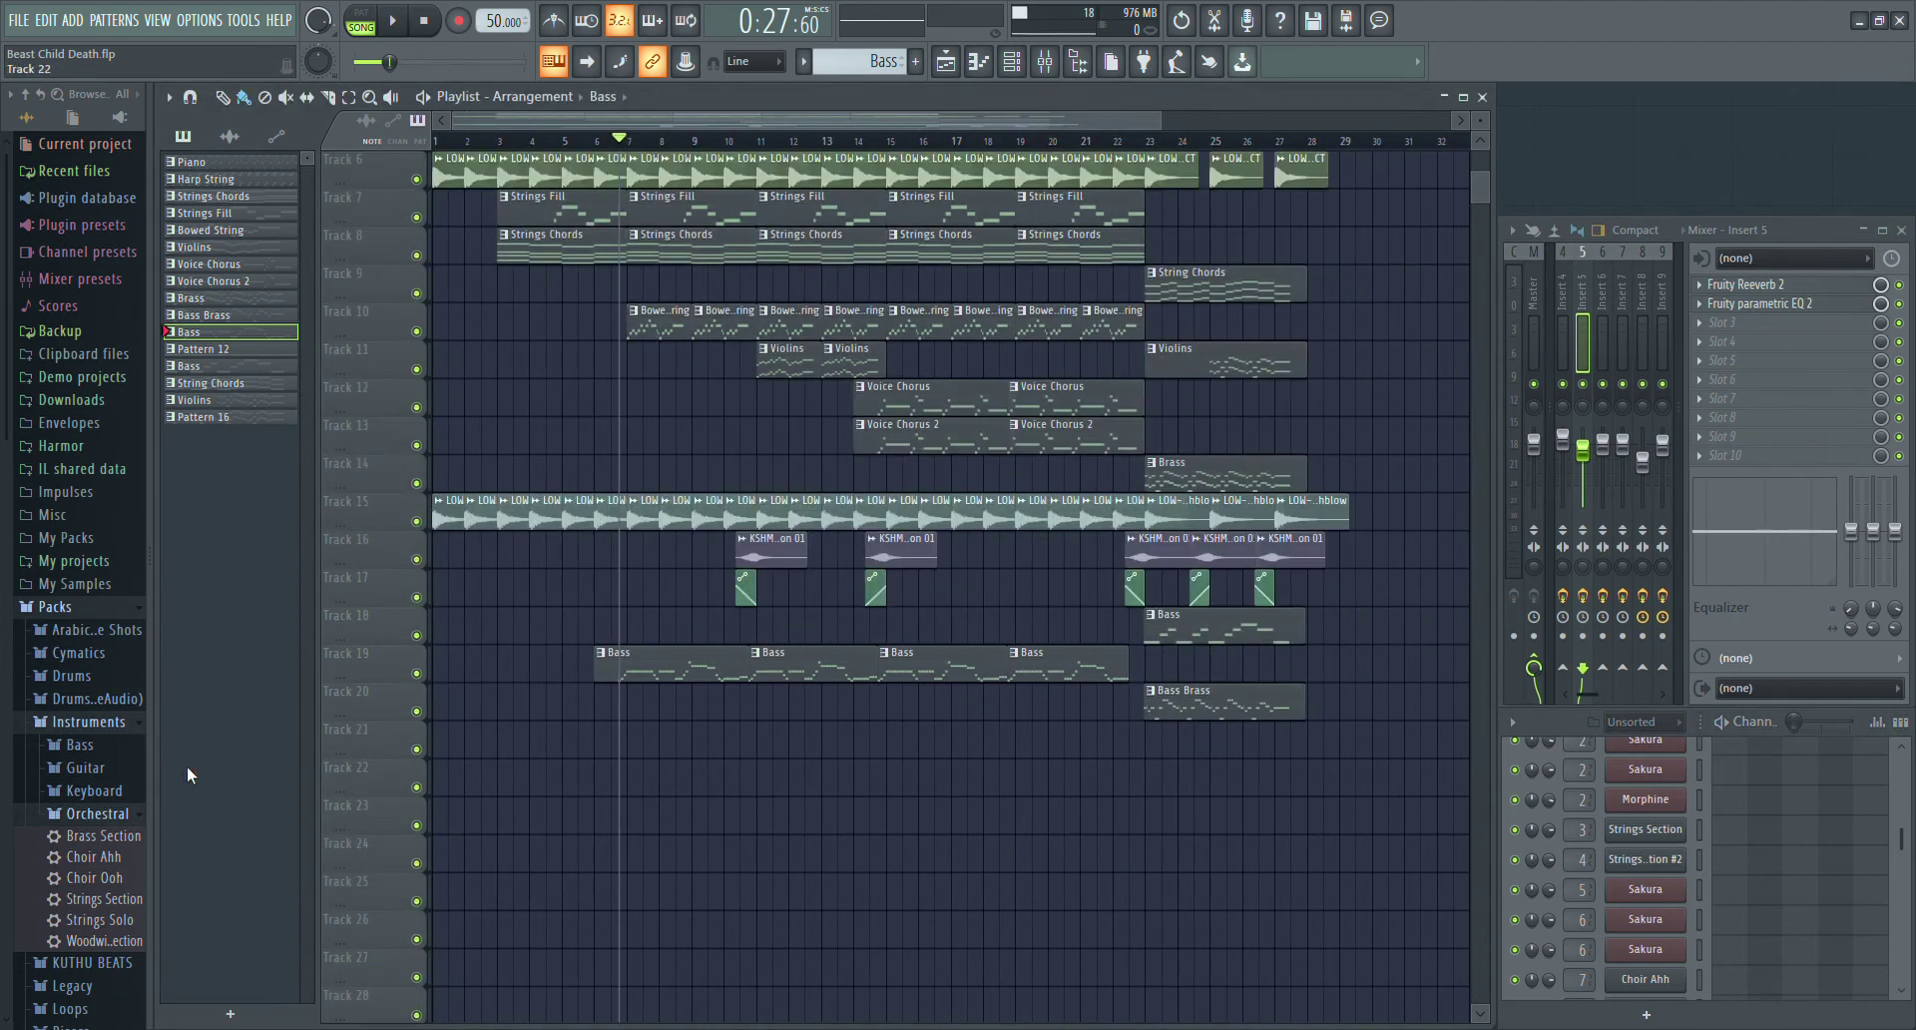
{"action": "left_click", "coordinate": [91, 611]}
- Play the full arrangement from bar 1 to its end while watching the mixer insert levels, and stop playback
{"action": "scroll", "coordinate": [812, 858], "scroll_direction": "up", "scroll_amount": 3}
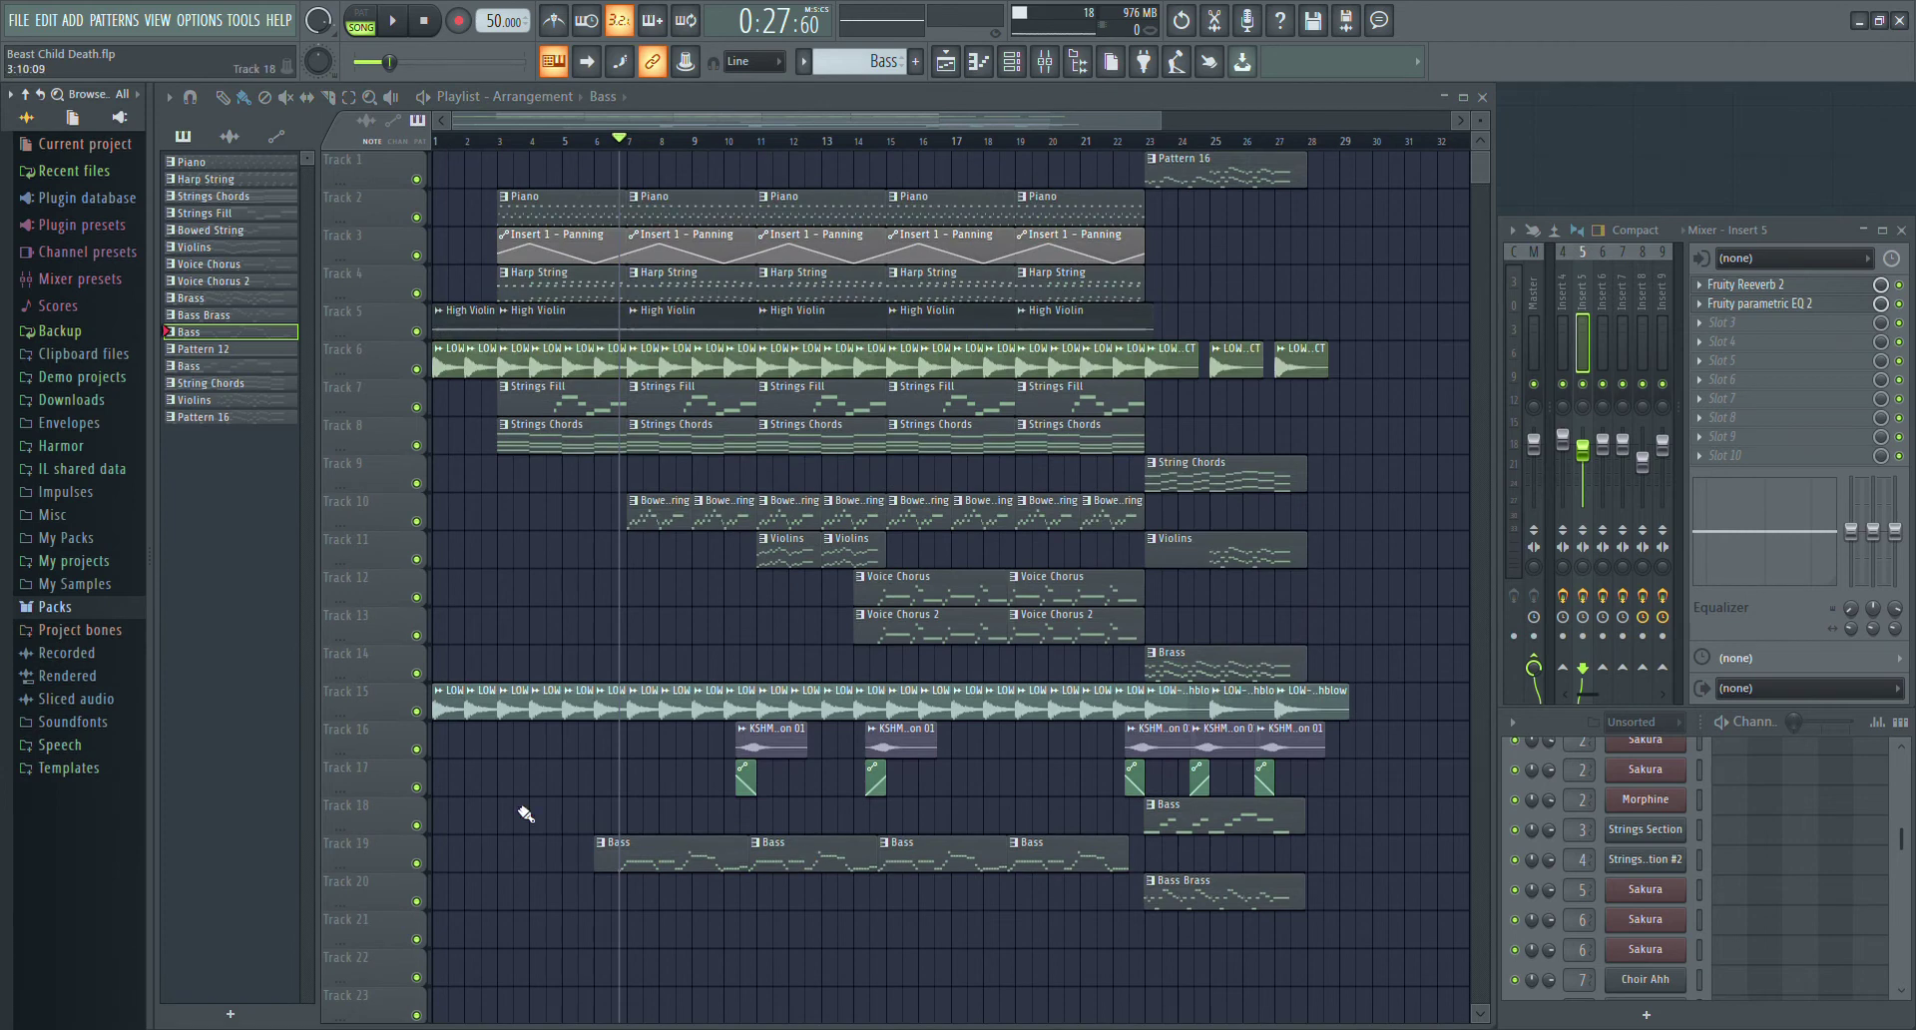
{"action": "scroll", "coordinate": [492, 818], "scroll_direction": "up", "scroll_amount": 3}
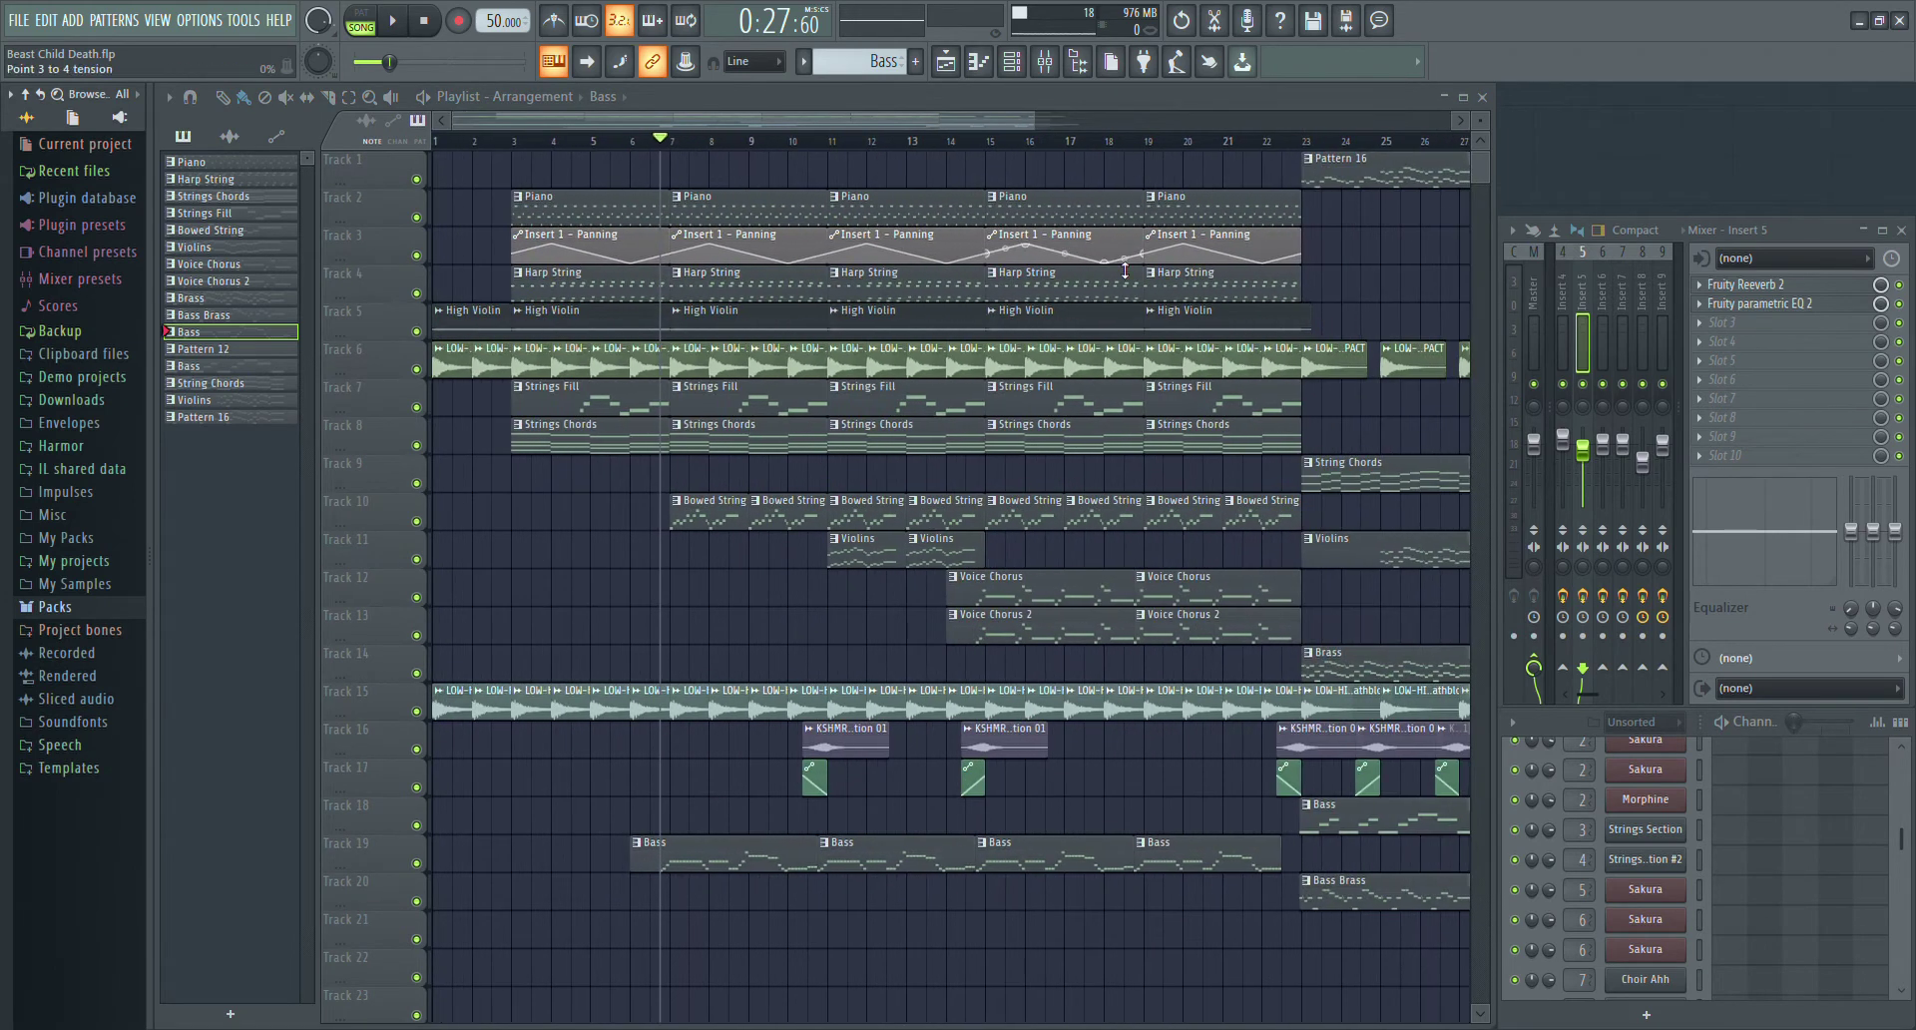
{"action": "left_click_drag", "start_coordinate": [1031, 118], "coordinate": [1112, 137]}
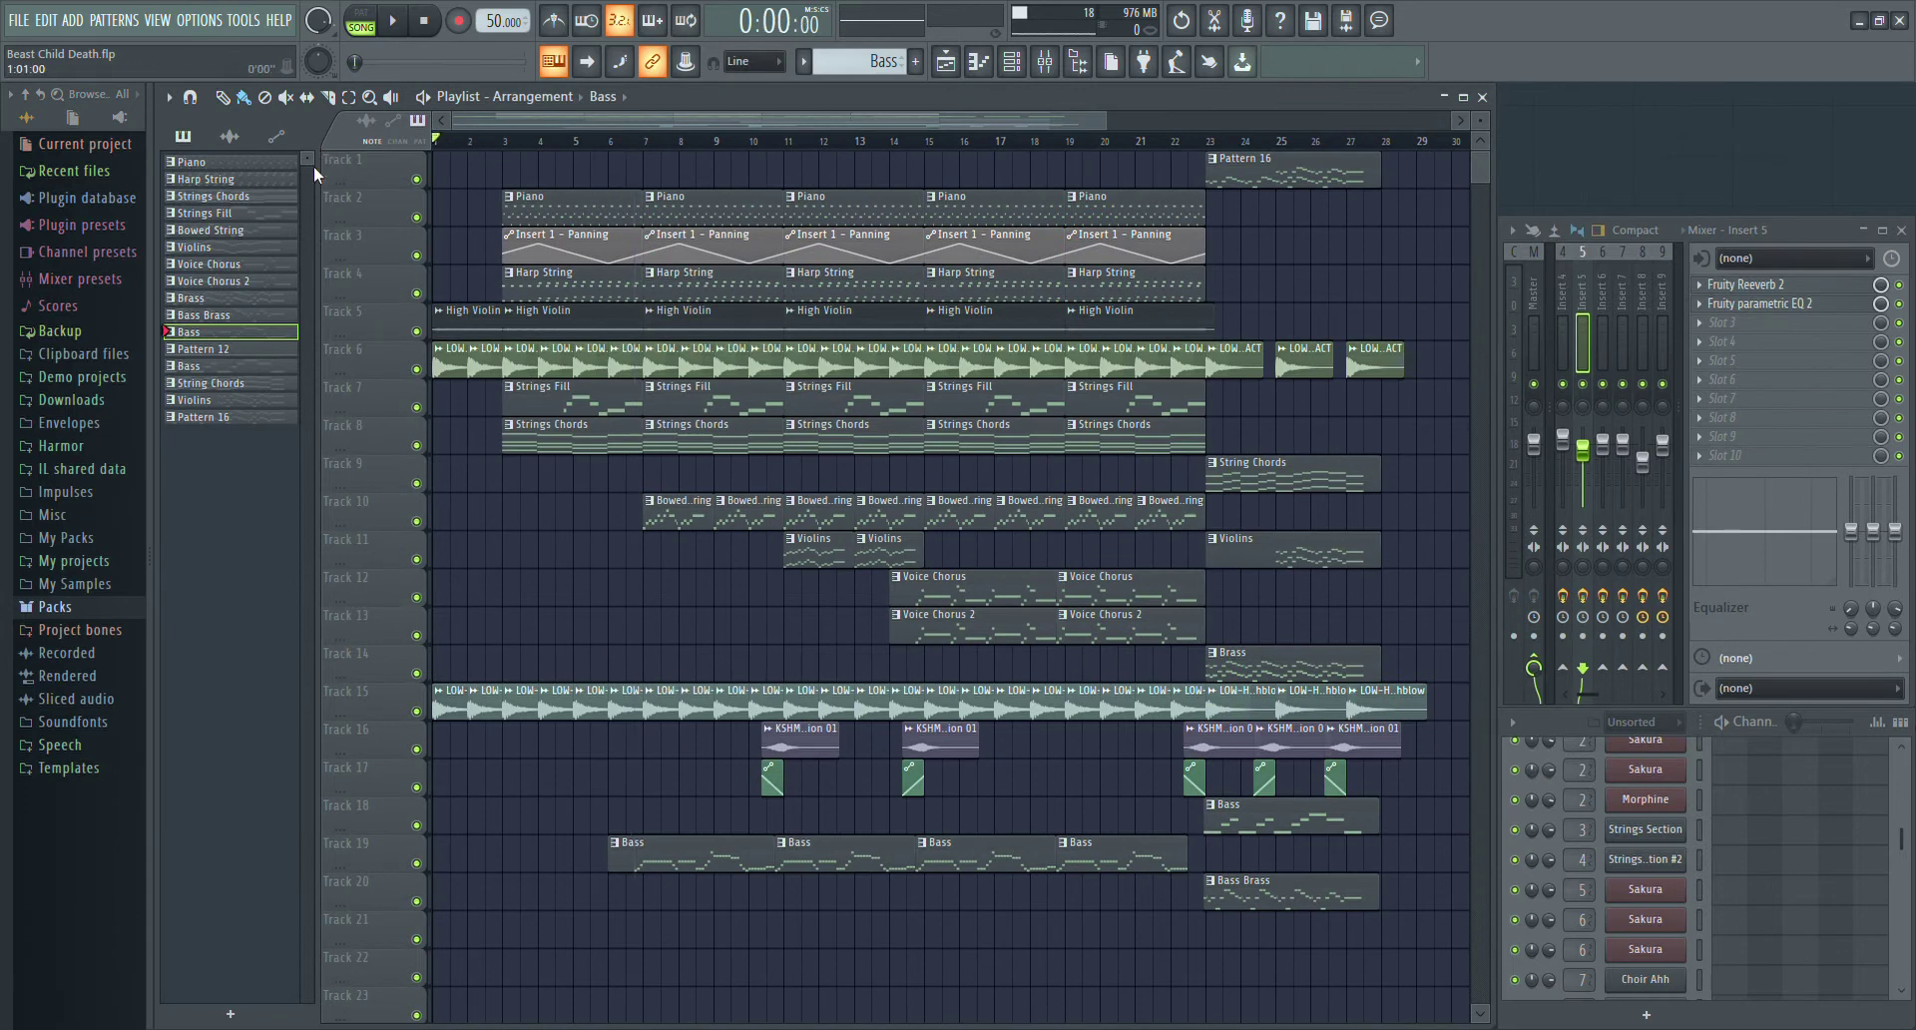
{"action": "key", "text": "space"}
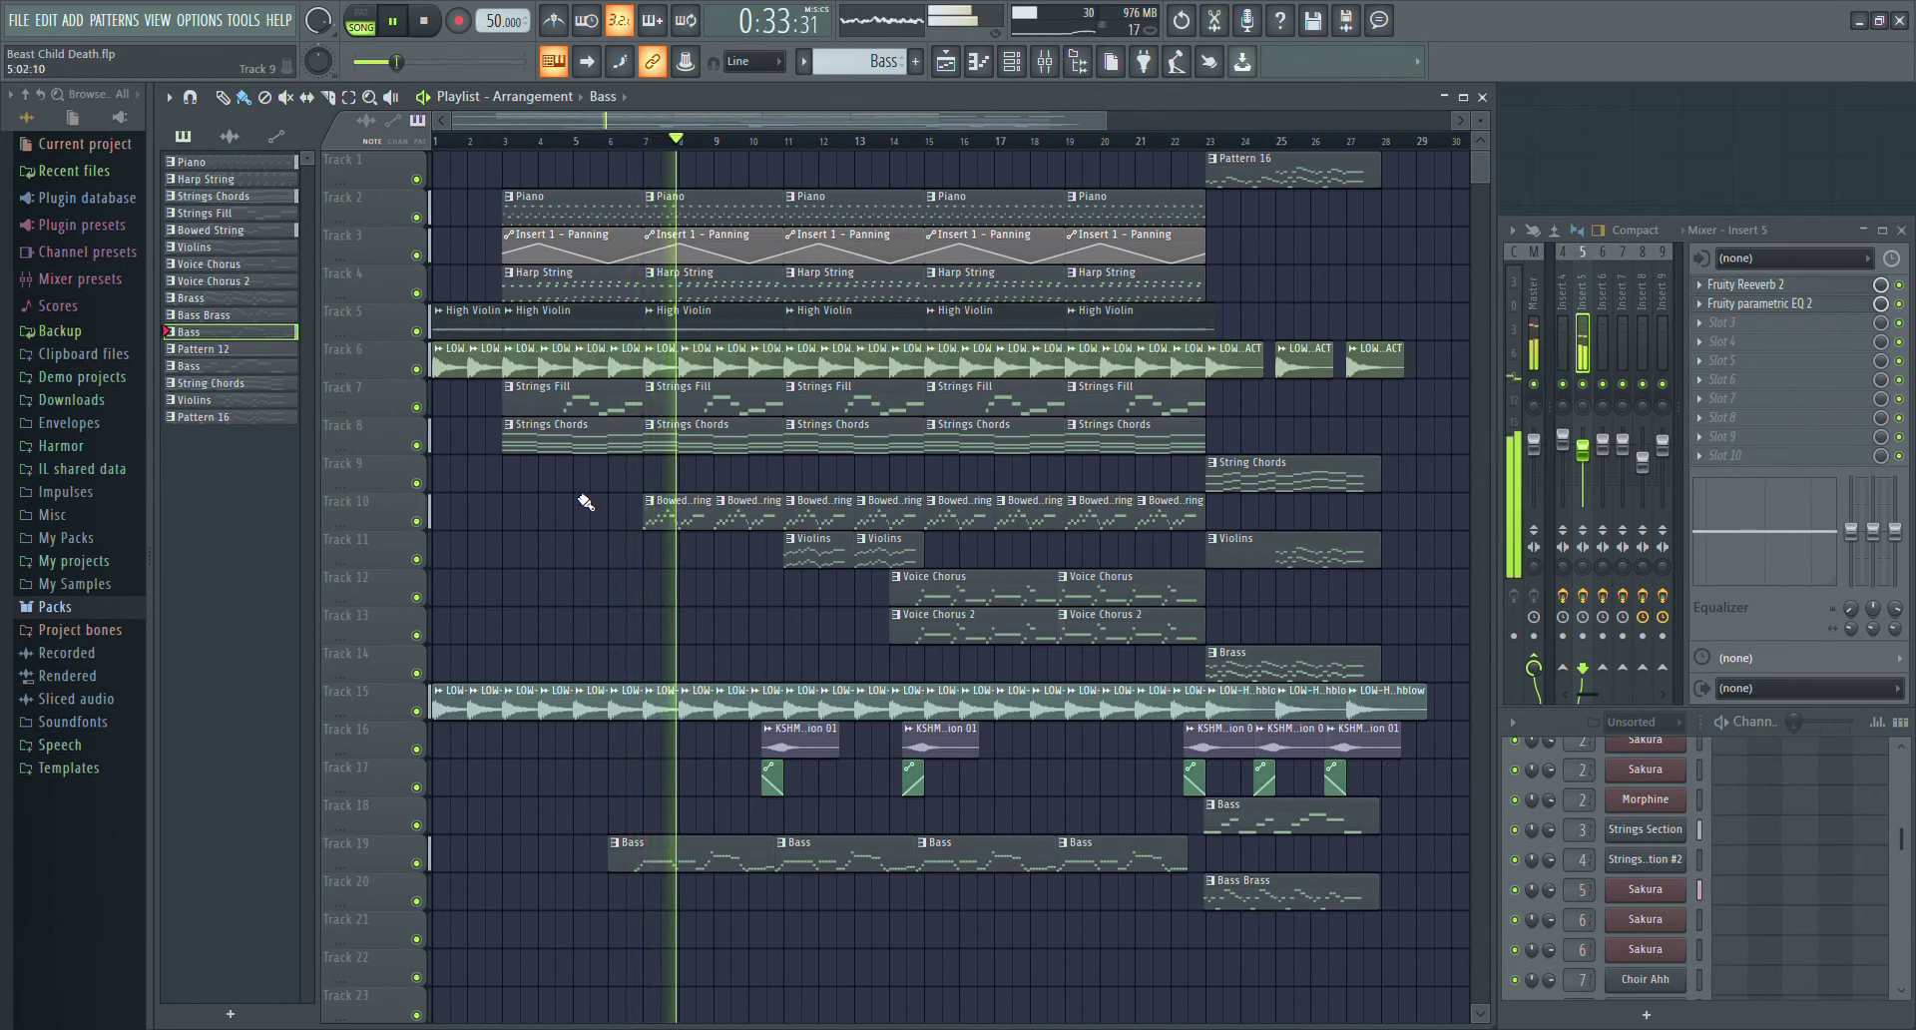
{"action": "scroll", "coordinate": [1639, 287], "scroll_direction": "down", "scroll_amount": 3}
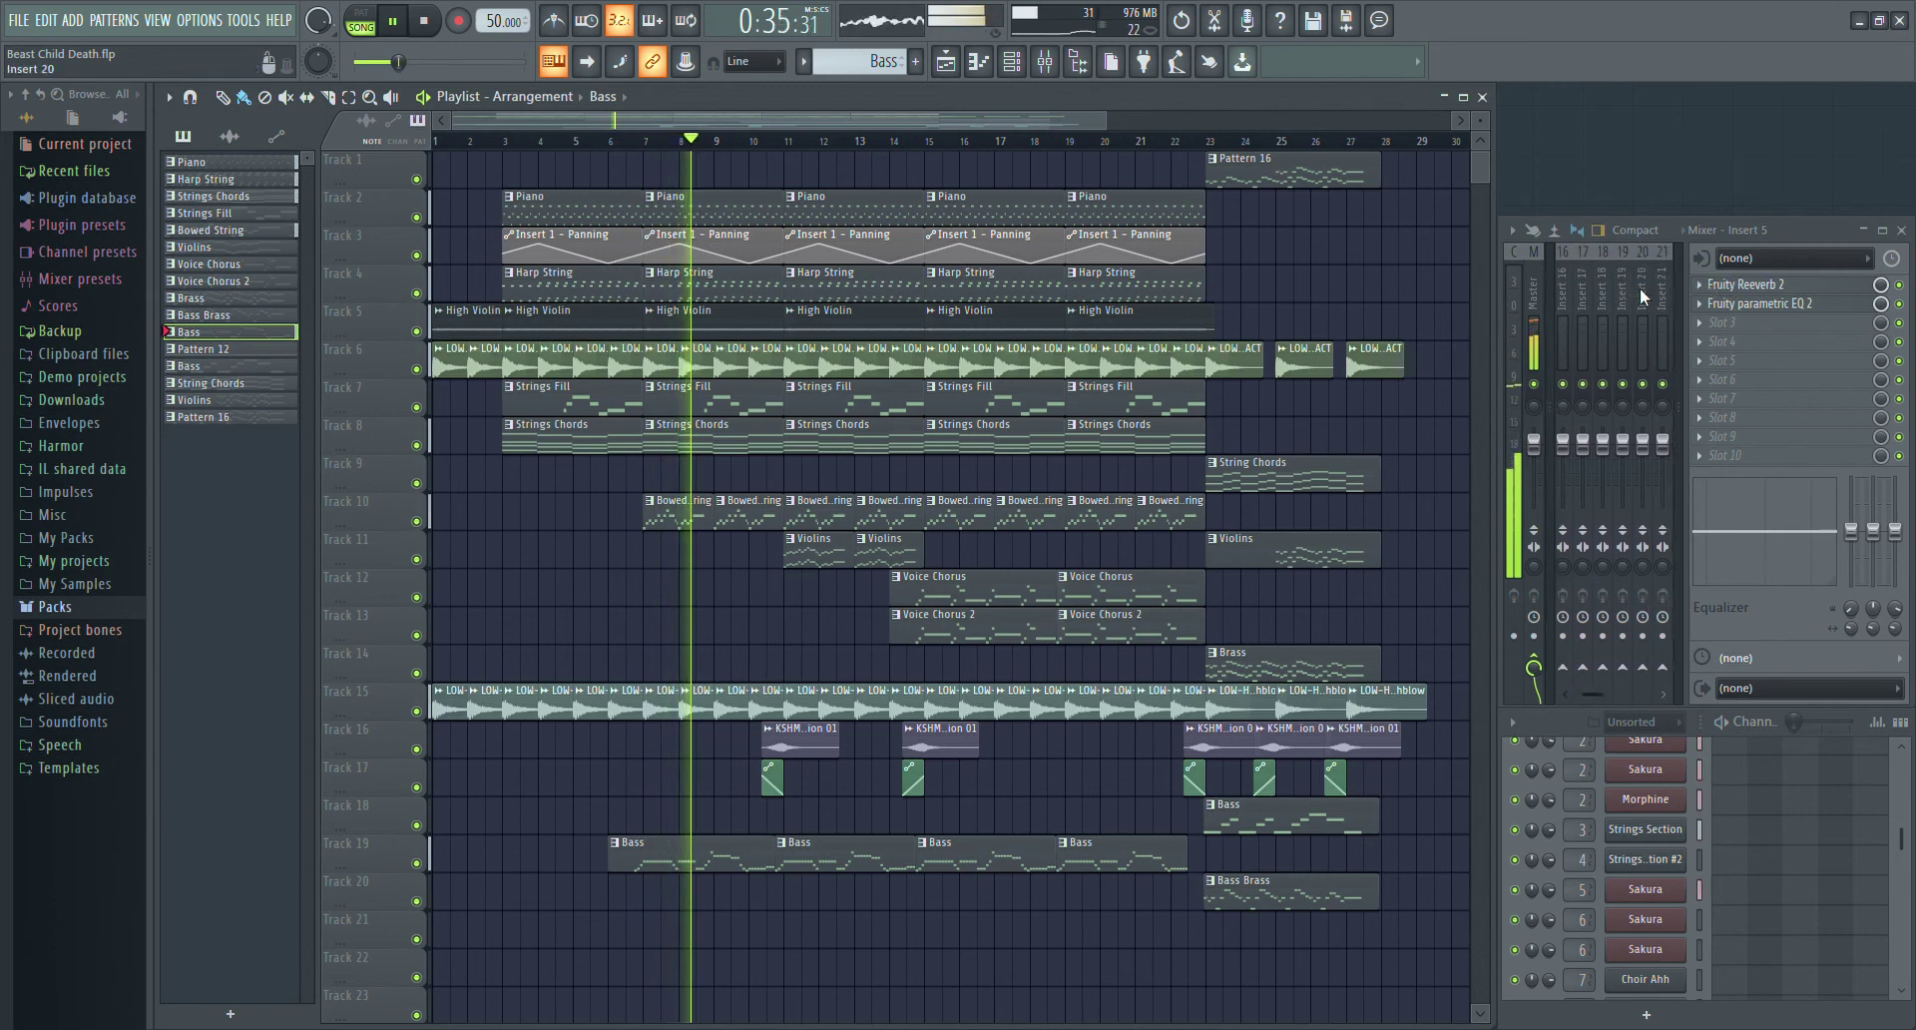
{"action": "scroll", "coordinate": [1639, 287], "scroll_direction": "up", "scroll_amount": 3}
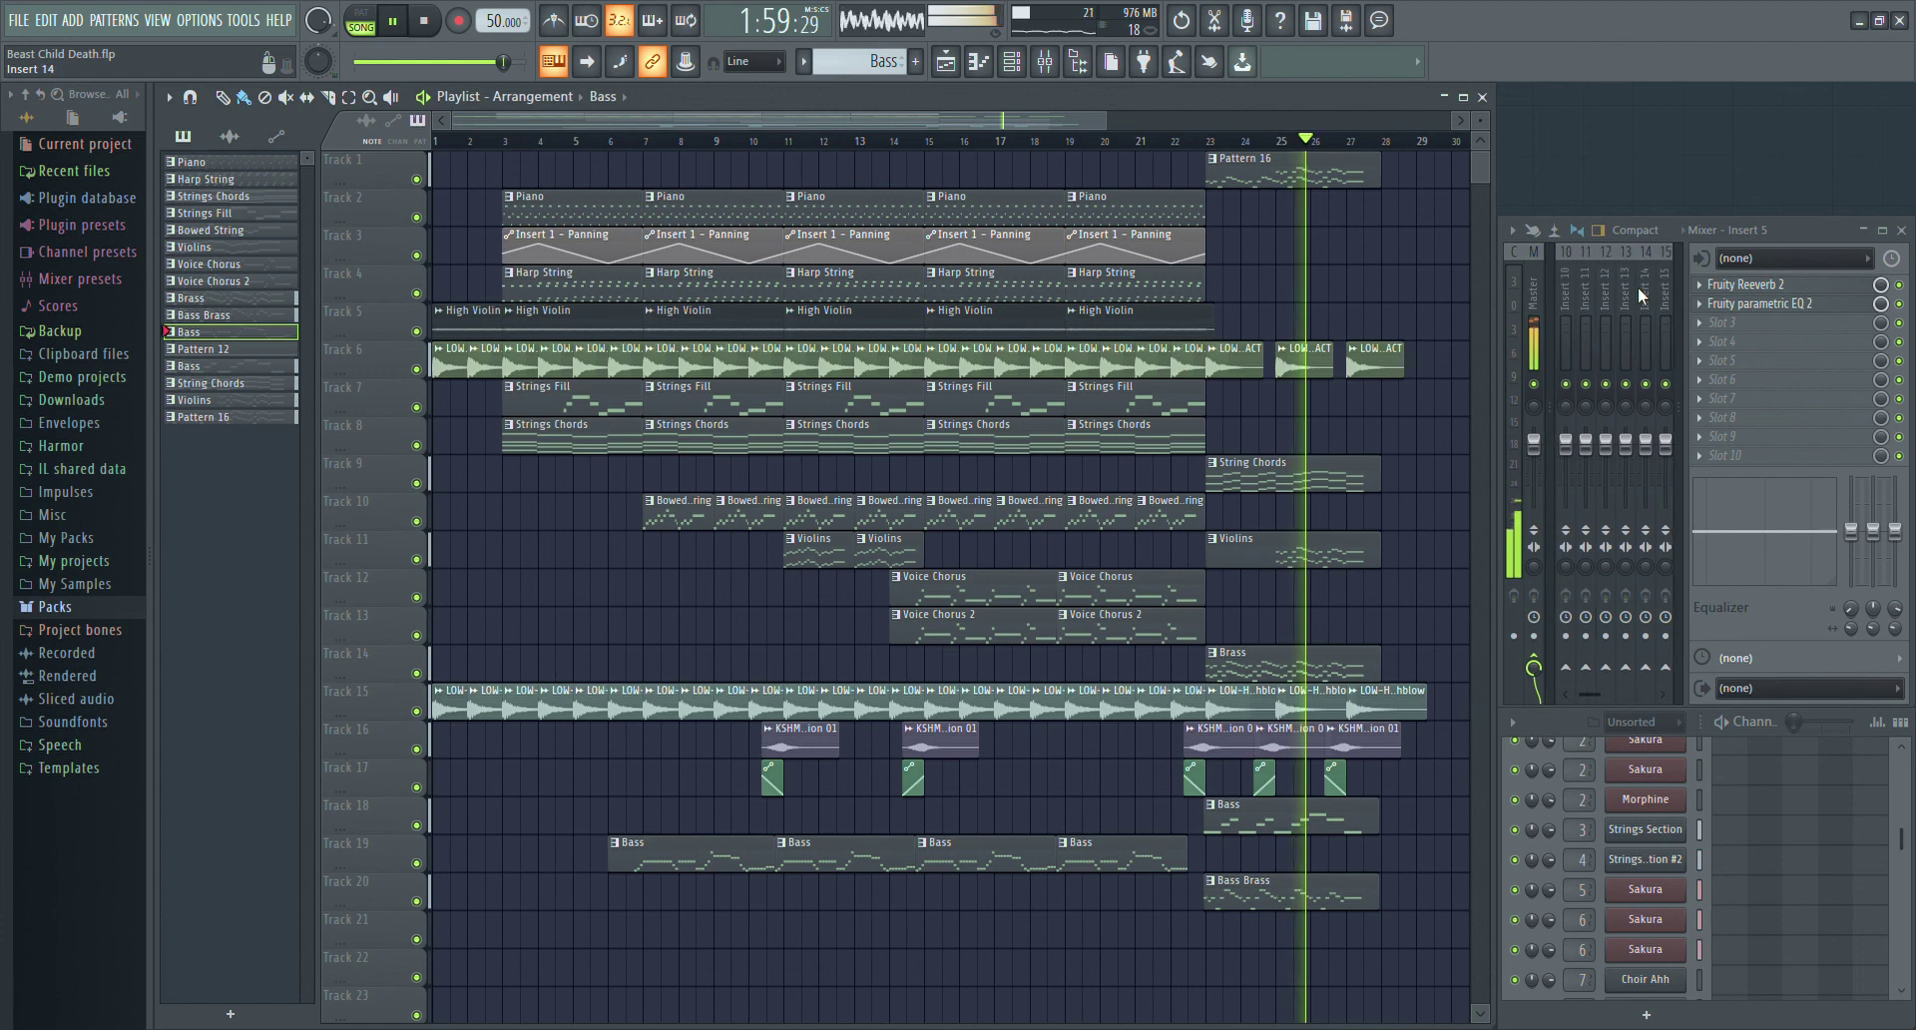
{"action": "scroll", "coordinate": [1637, 285], "scroll_direction": "down", "scroll_amount": 3}
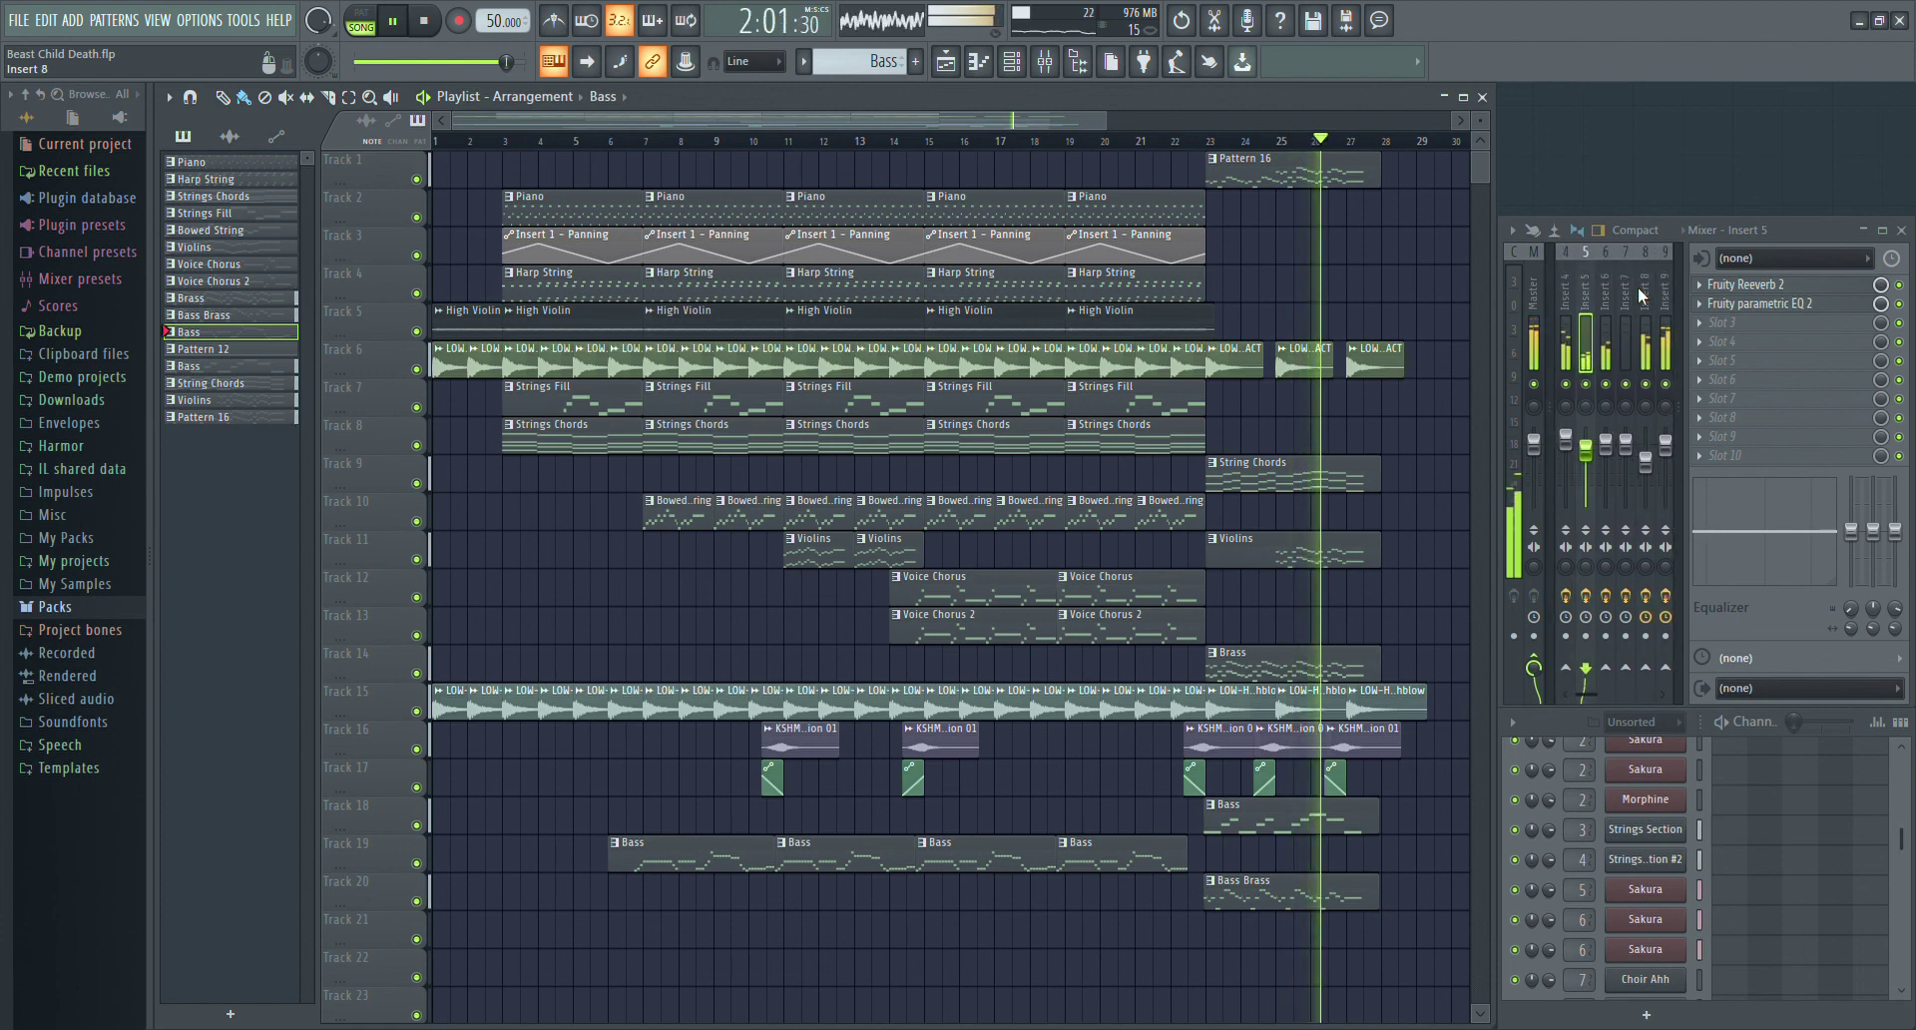
{"action": "scroll", "coordinate": [1638, 285], "scroll_direction": "up", "scroll_amount": 3}
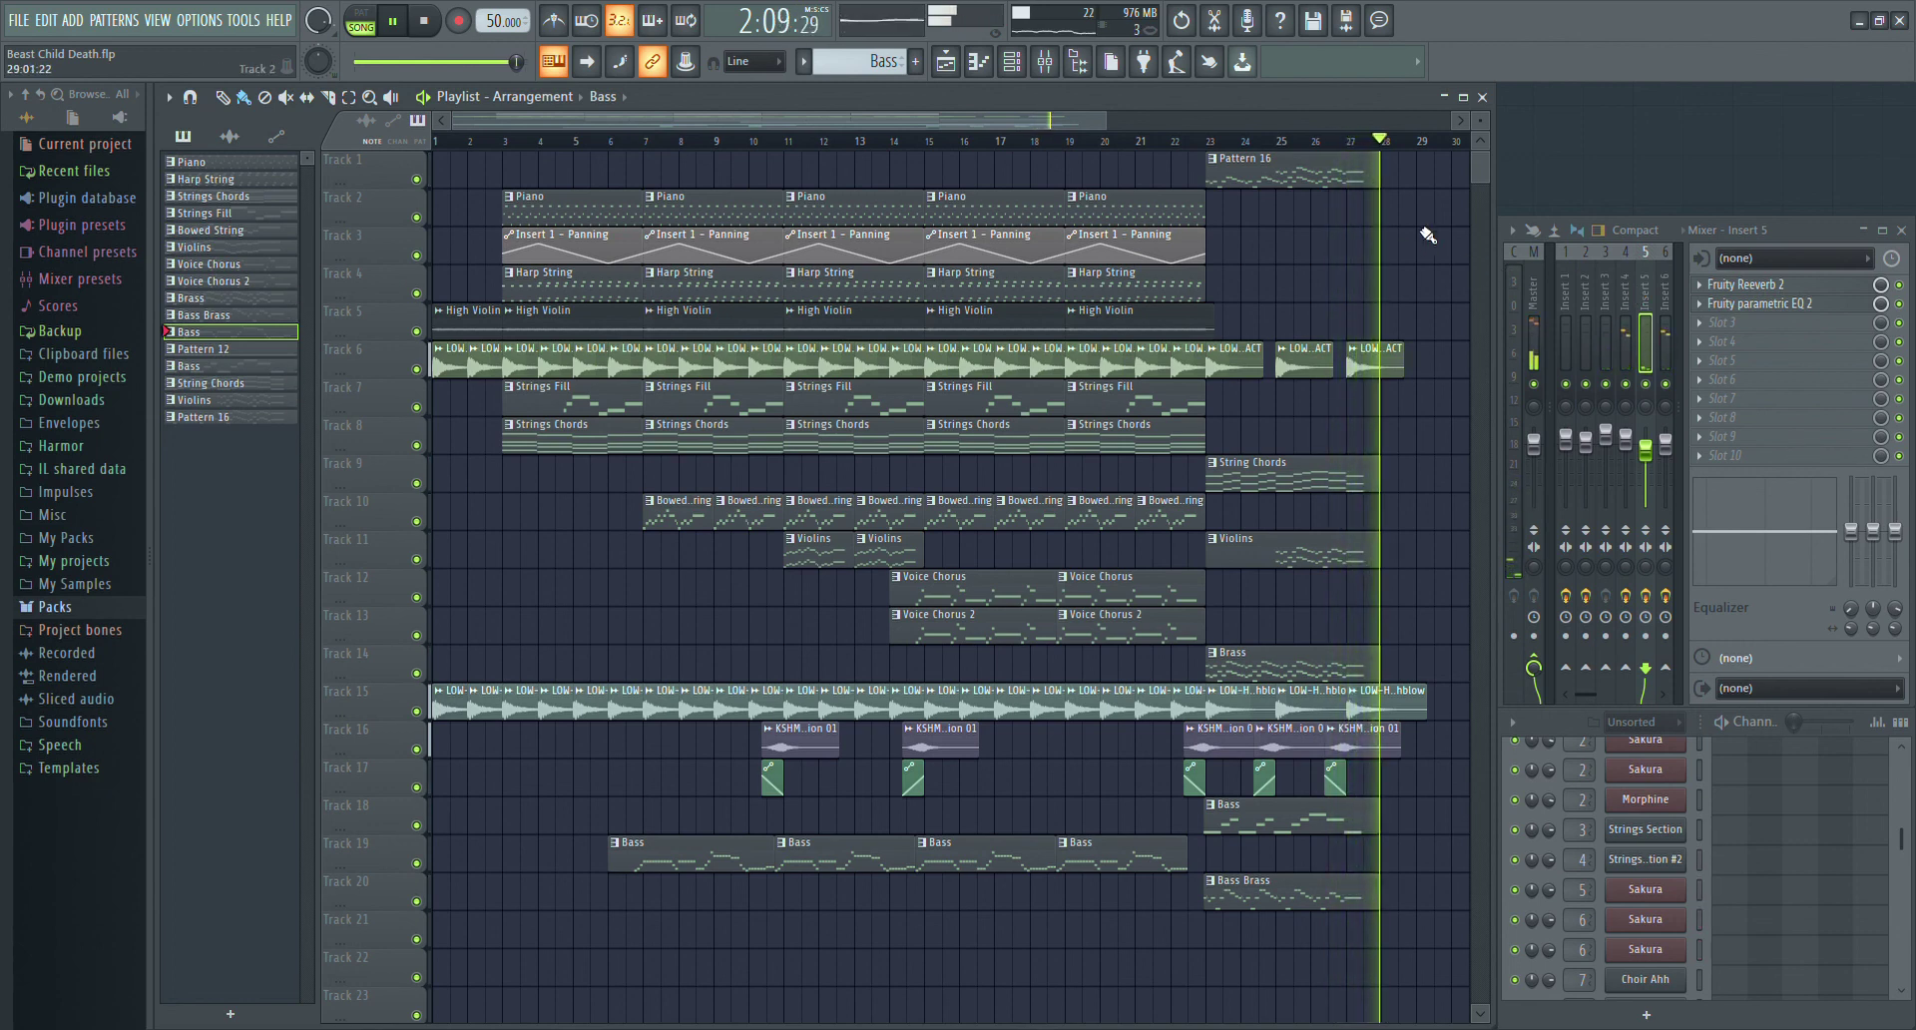
{"action": "key", "text": "space"}
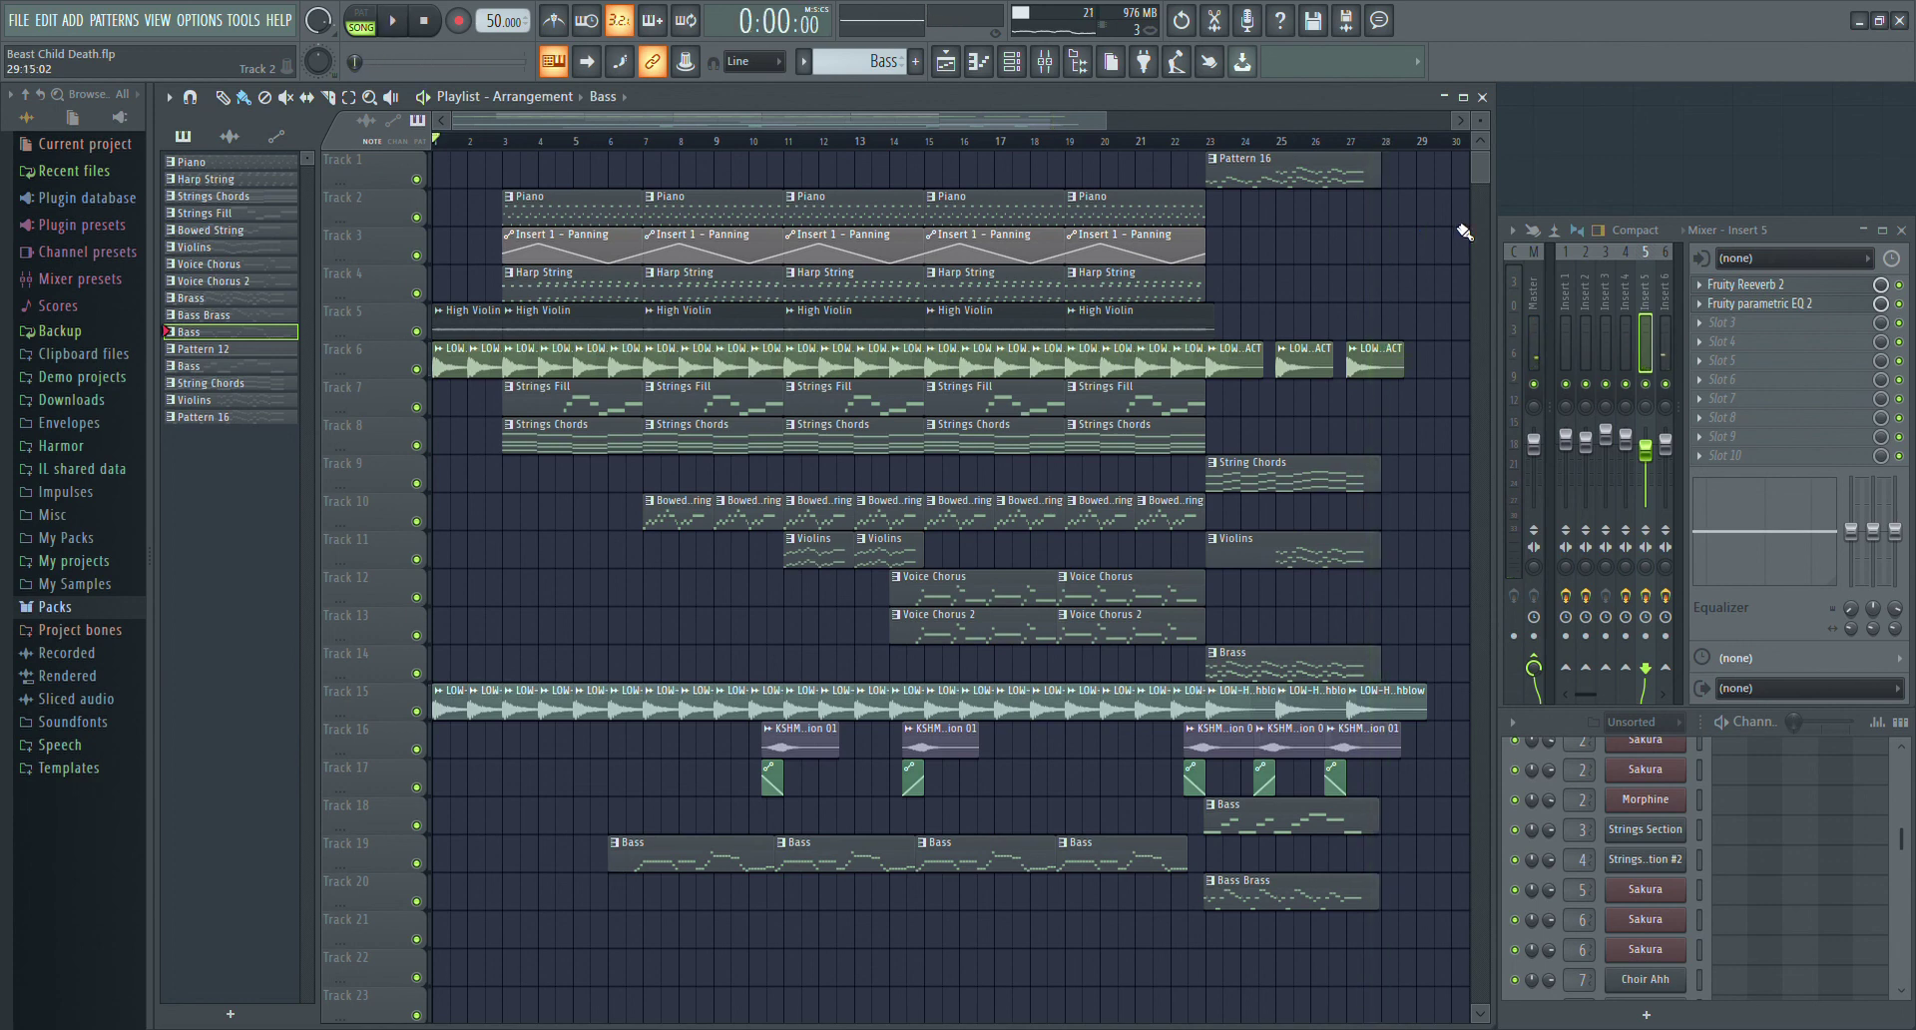